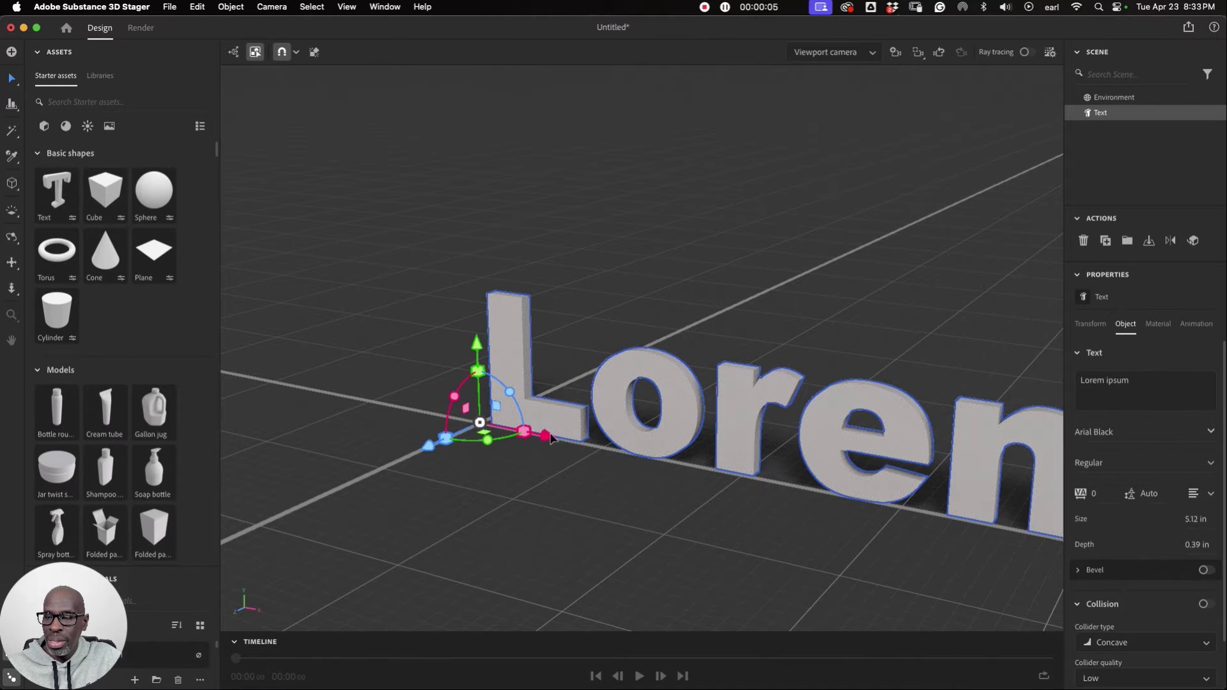
Replace the 3D text's placeholder wording with "Words" and set its font to BatmanForeverOutline.
drag(549, 436, 653, 387)
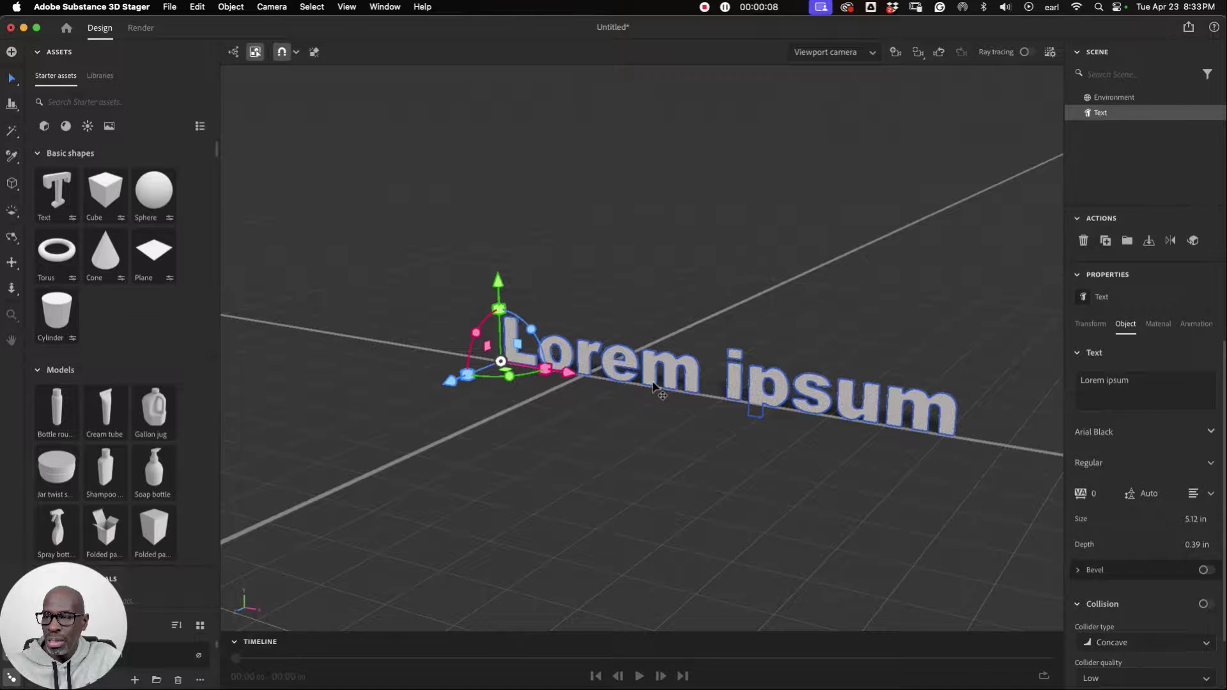
click(1129, 386)
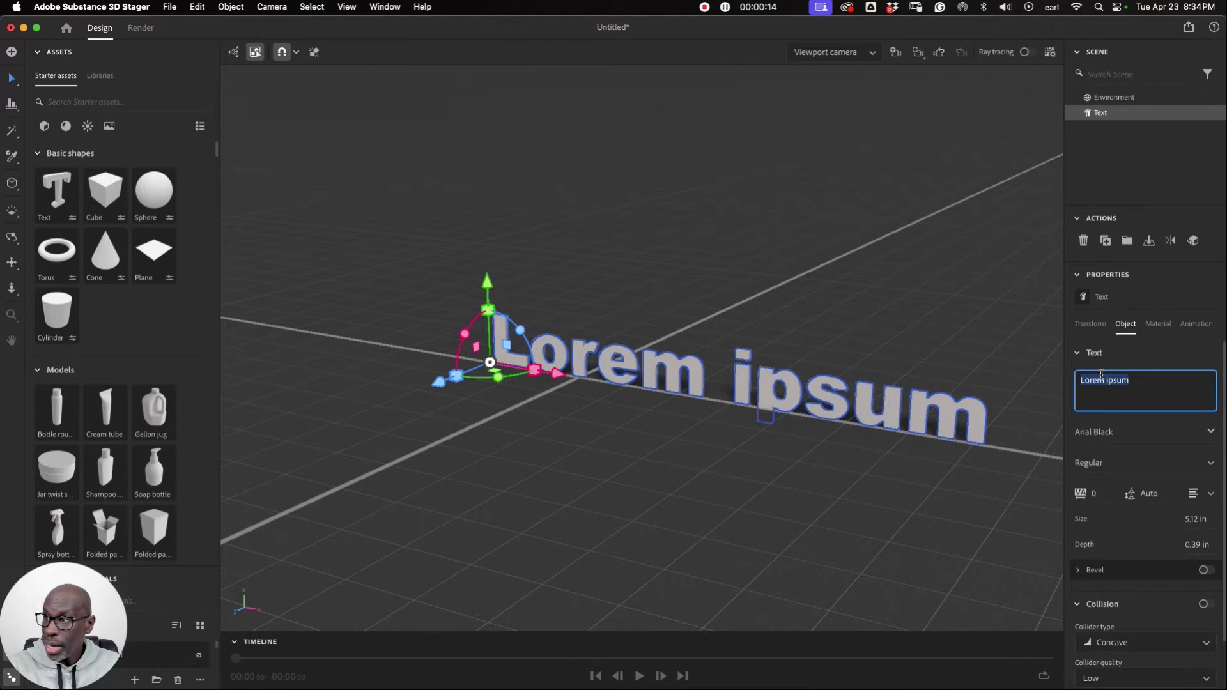
text(Words)
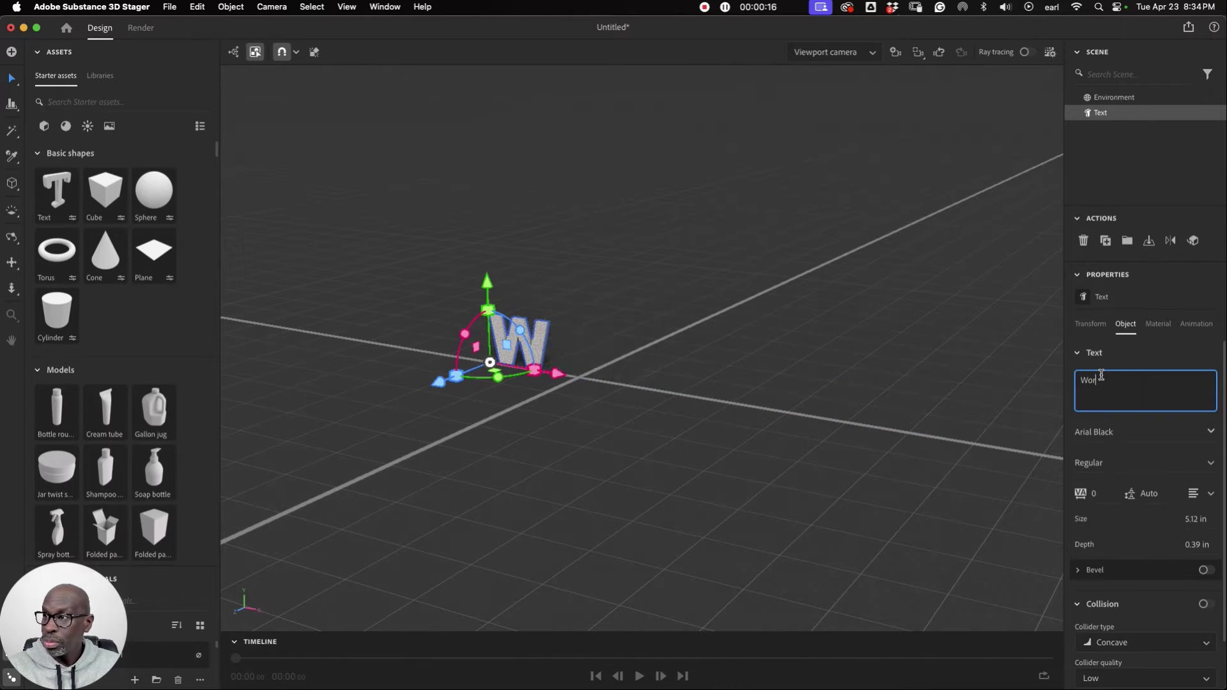
click(1213, 434)
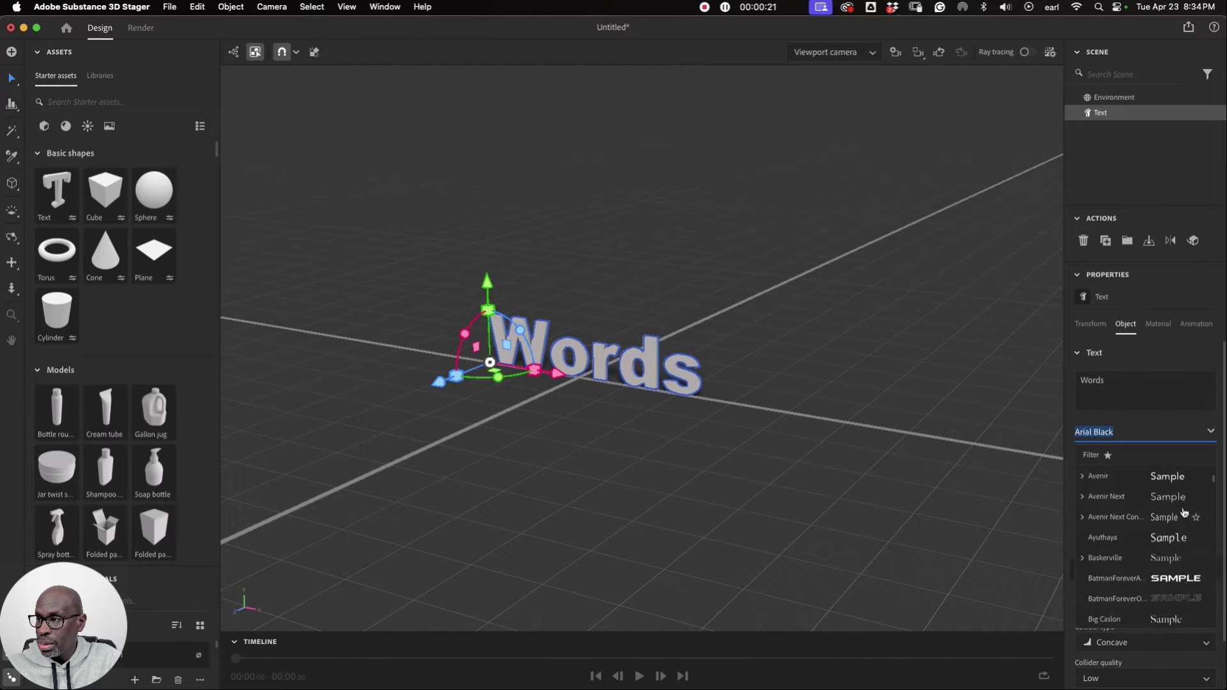
click(1174, 589)
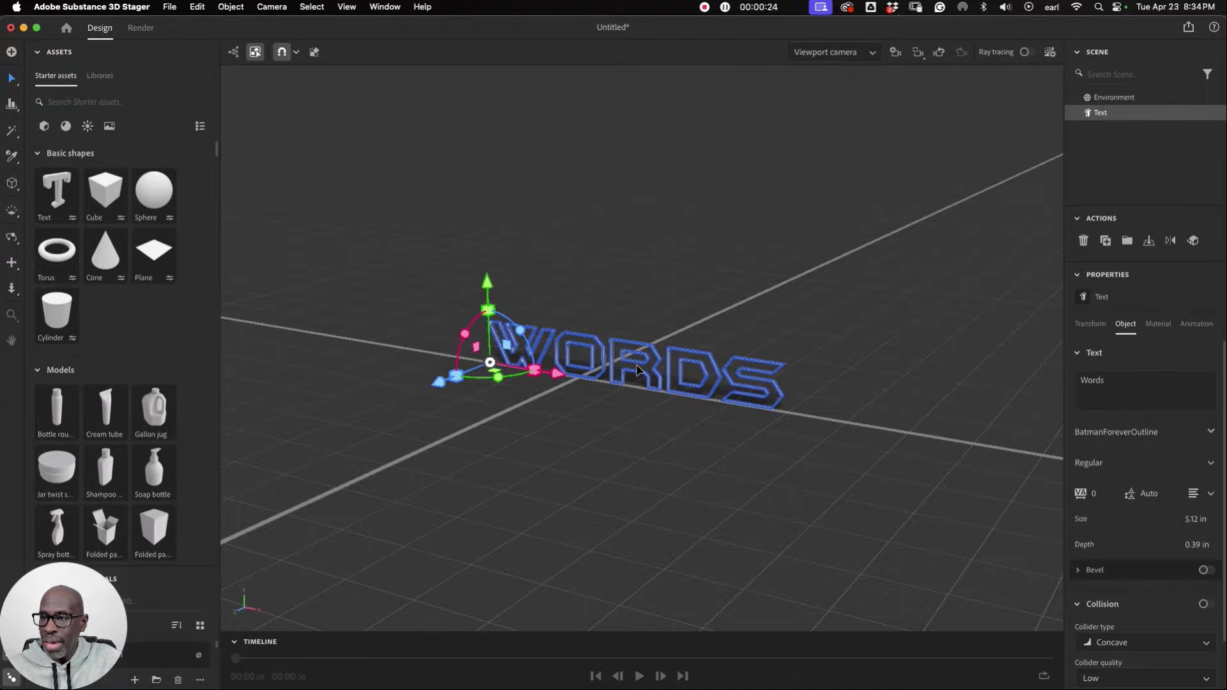
scroll(636, 369, up, 5)
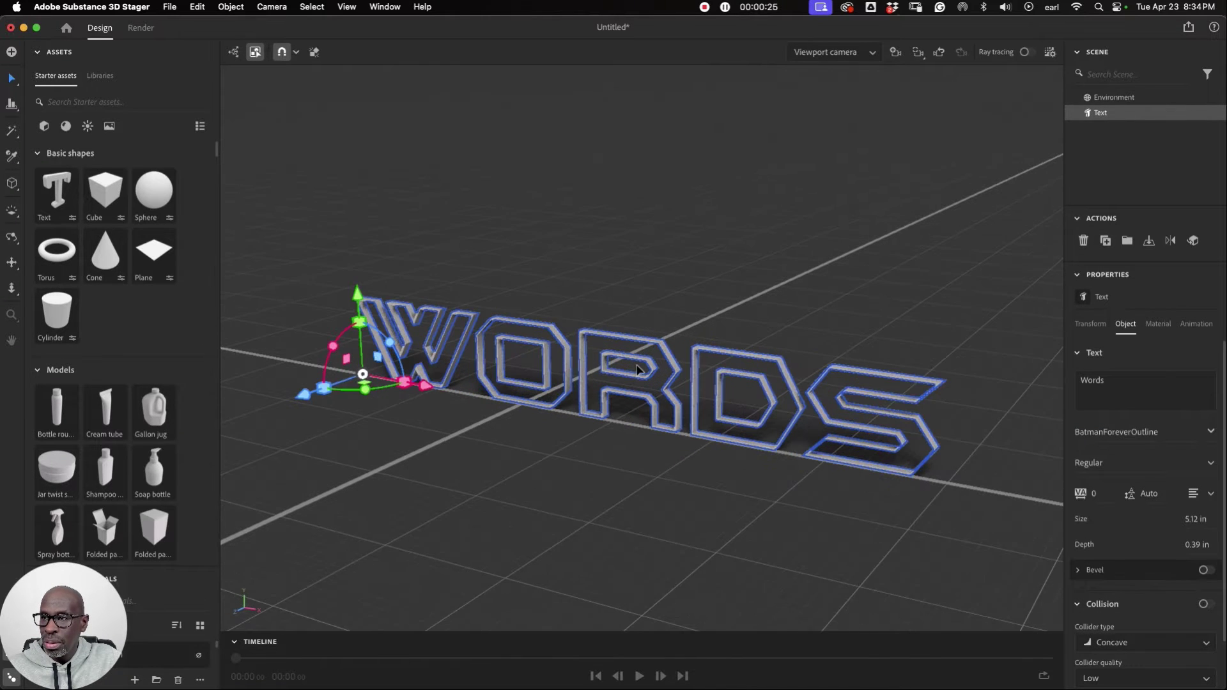
scroll(640, 368, down, 3)
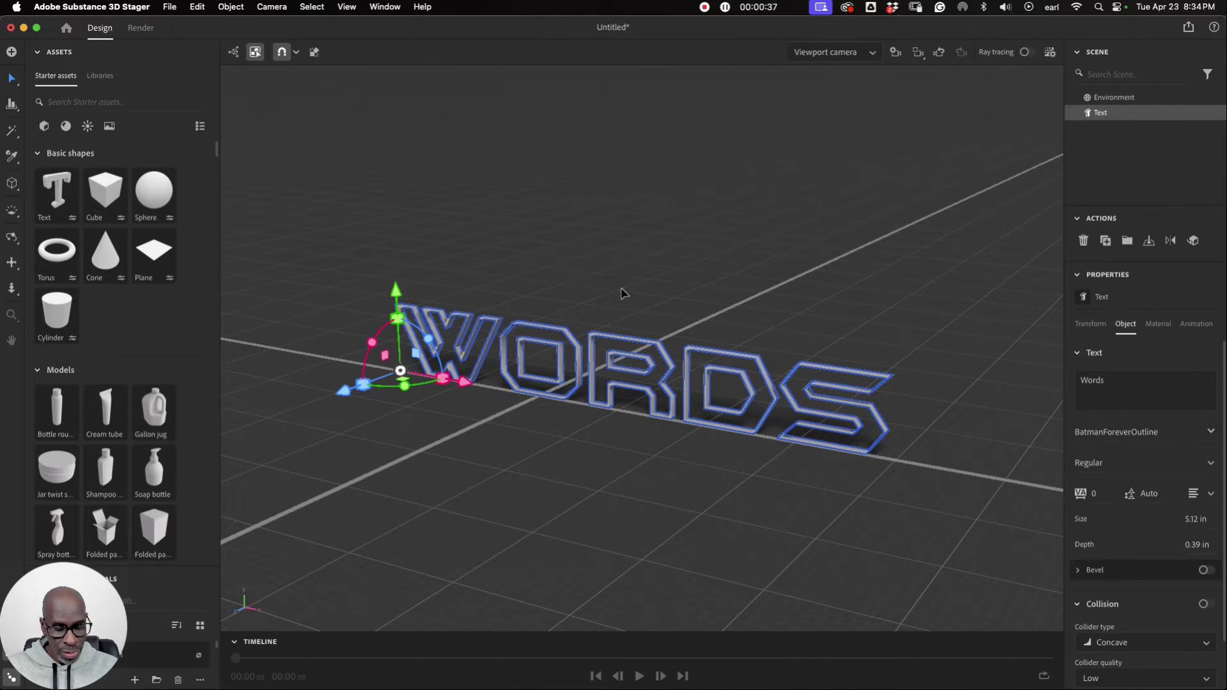
Bring up the Finder window of the RUN folder, move it aside and narrow the Stager window to expose the king of rock t-shirt image.
key(ctrl+Up)
click(876, 154)
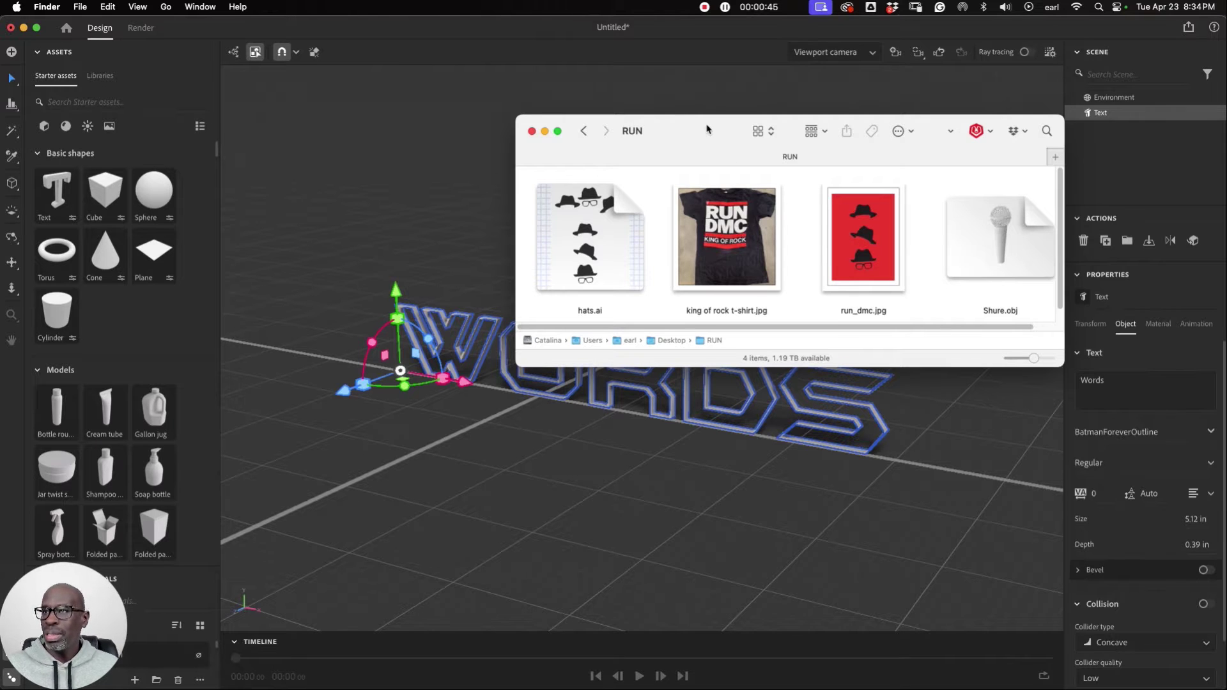
drag(707, 130, 1131, 63)
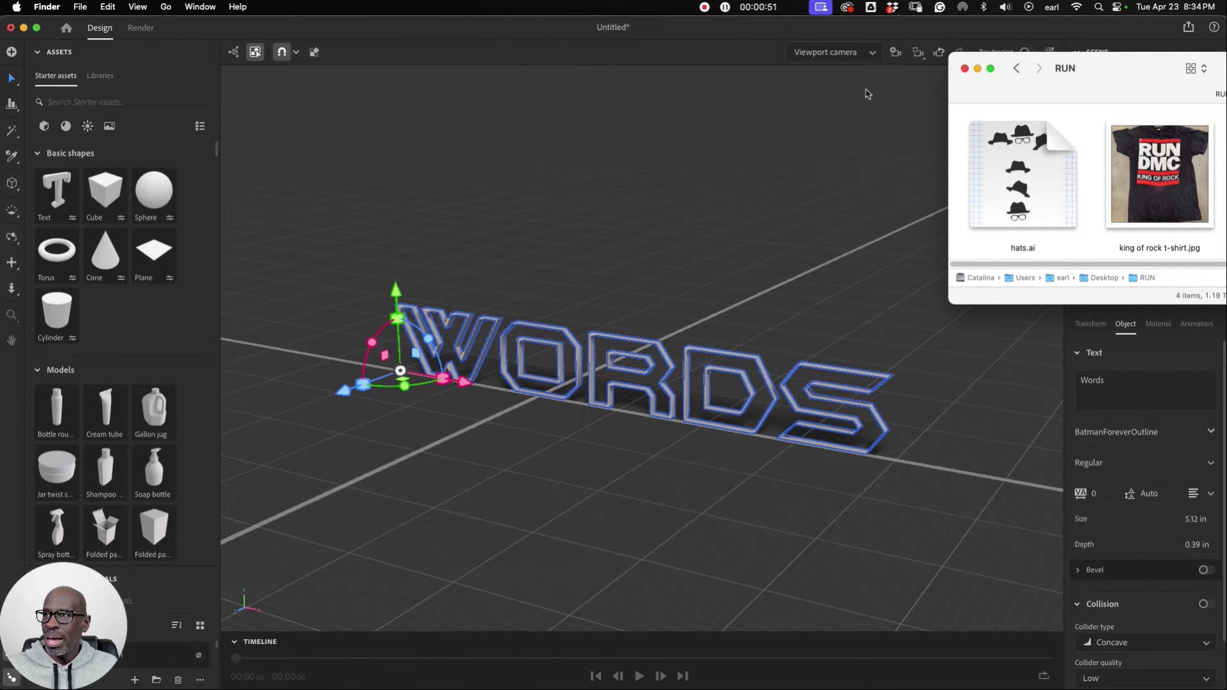
click(1046, 32)
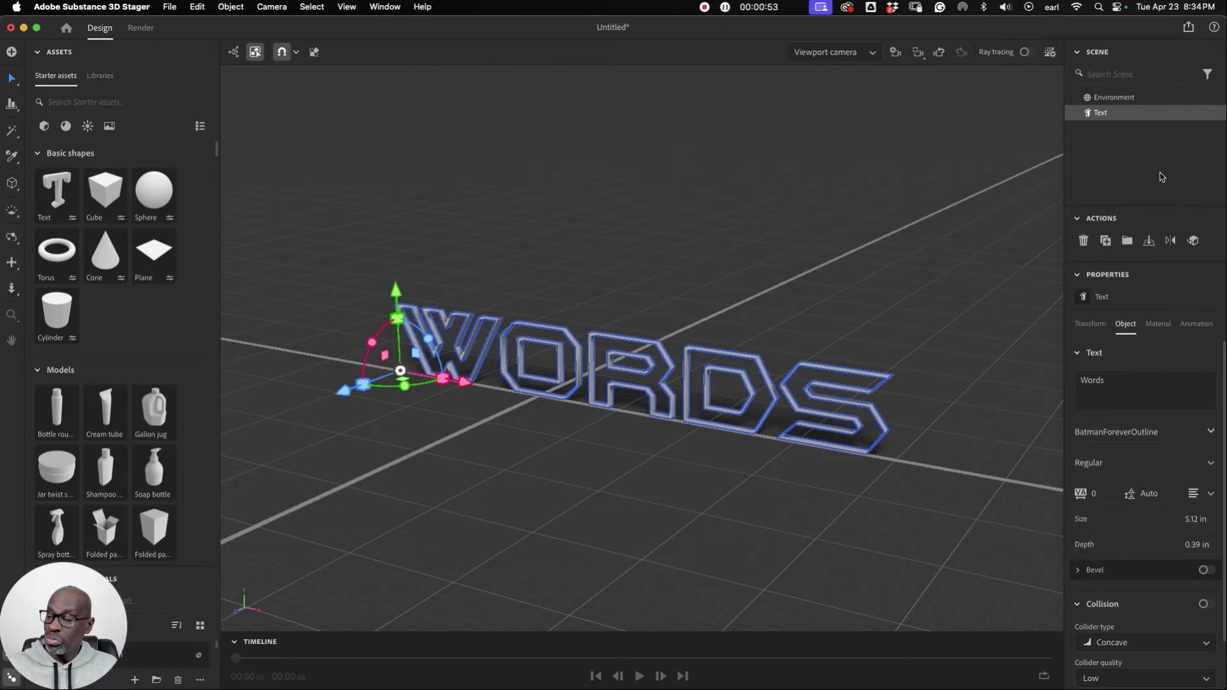
drag(1223, 687, 1104, 650)
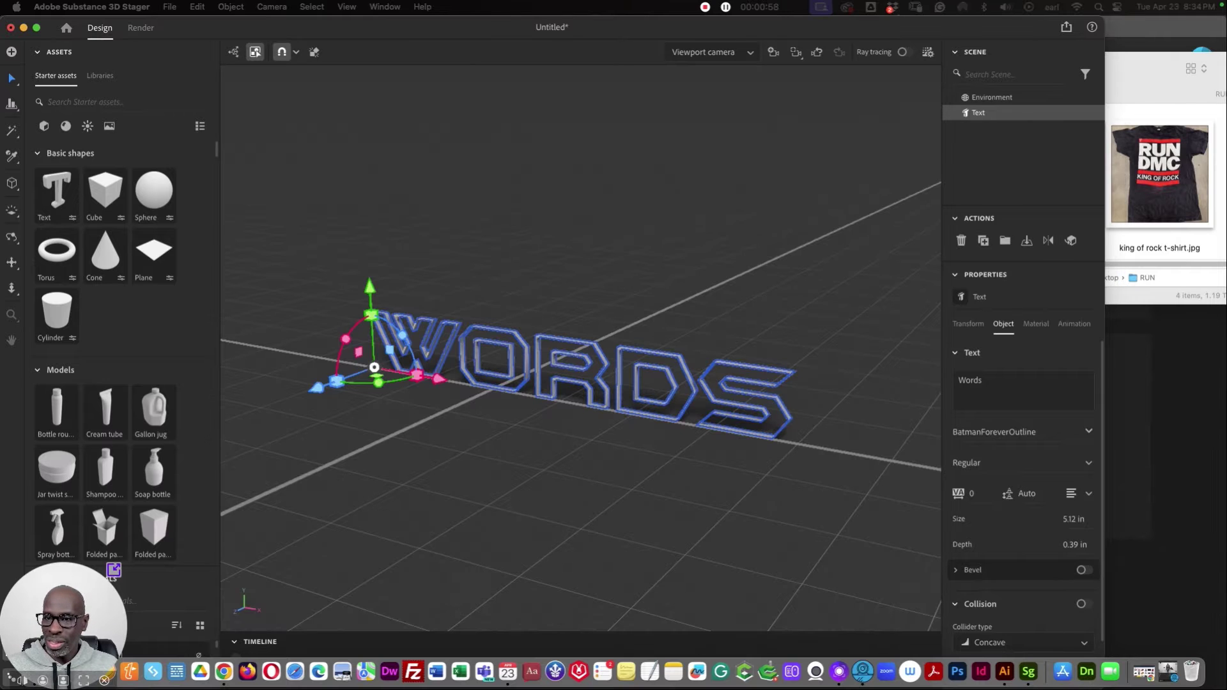
Change the 3D text to "RUN" and set its font to Gotham Black.
click(958, 373)
text(RUN)
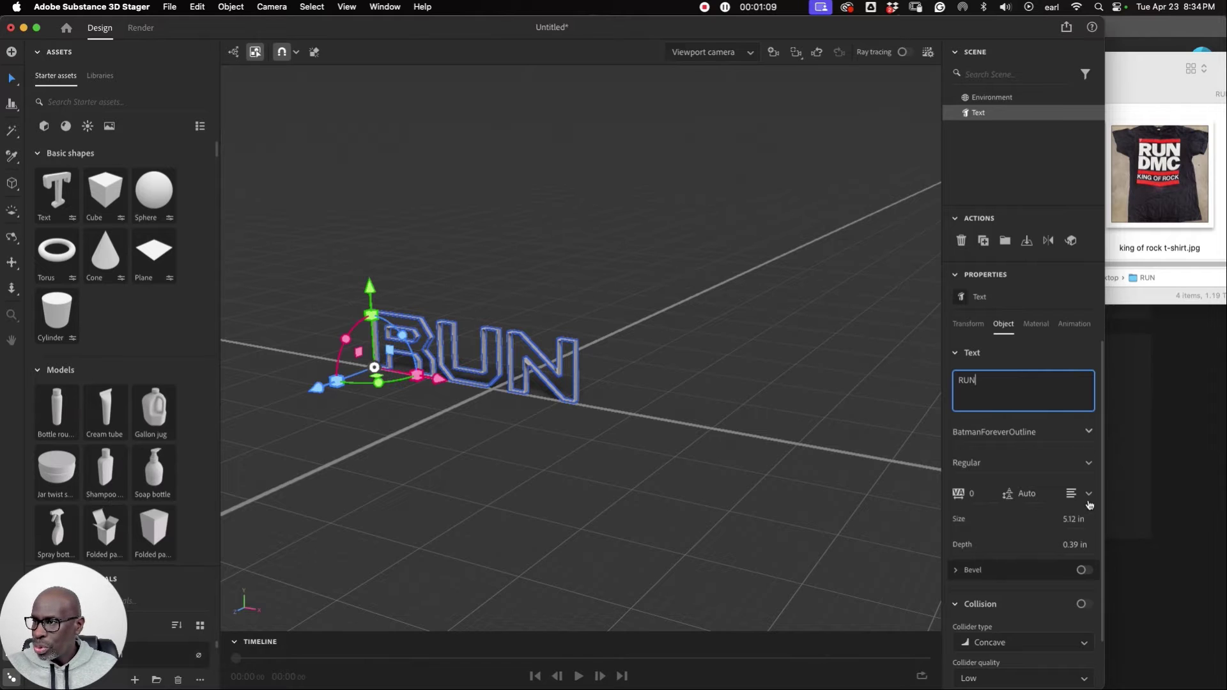
click(1090, 432)
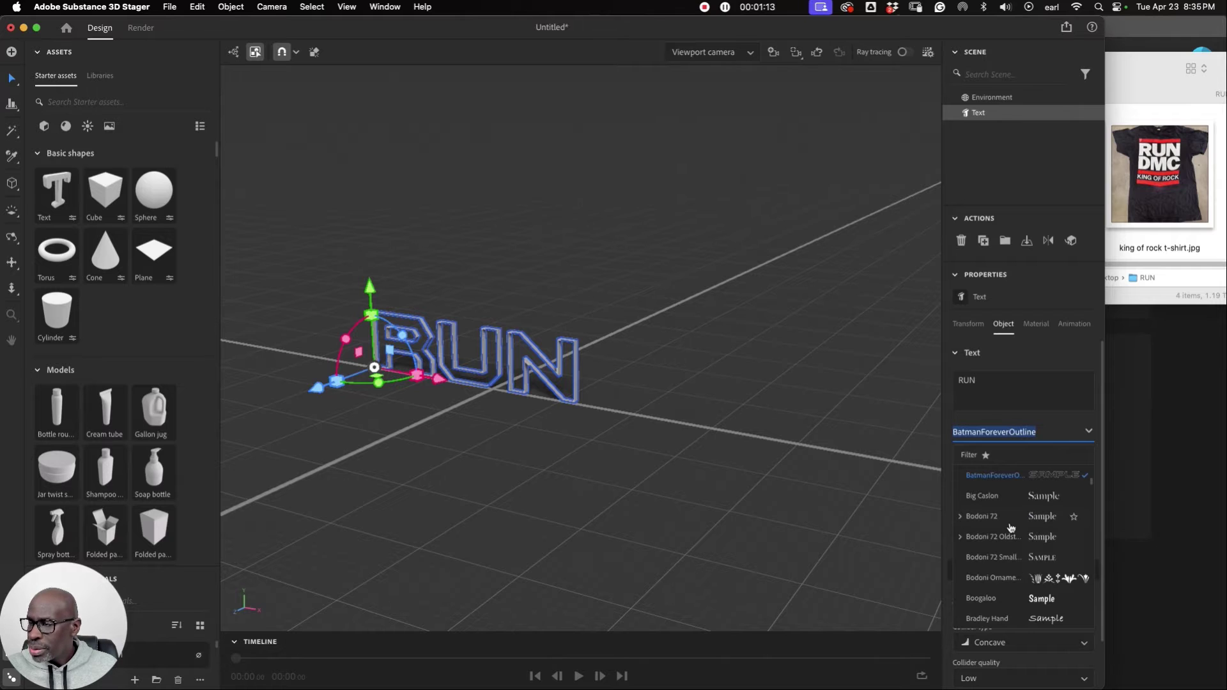
scroll(1008, 528, down, 3)
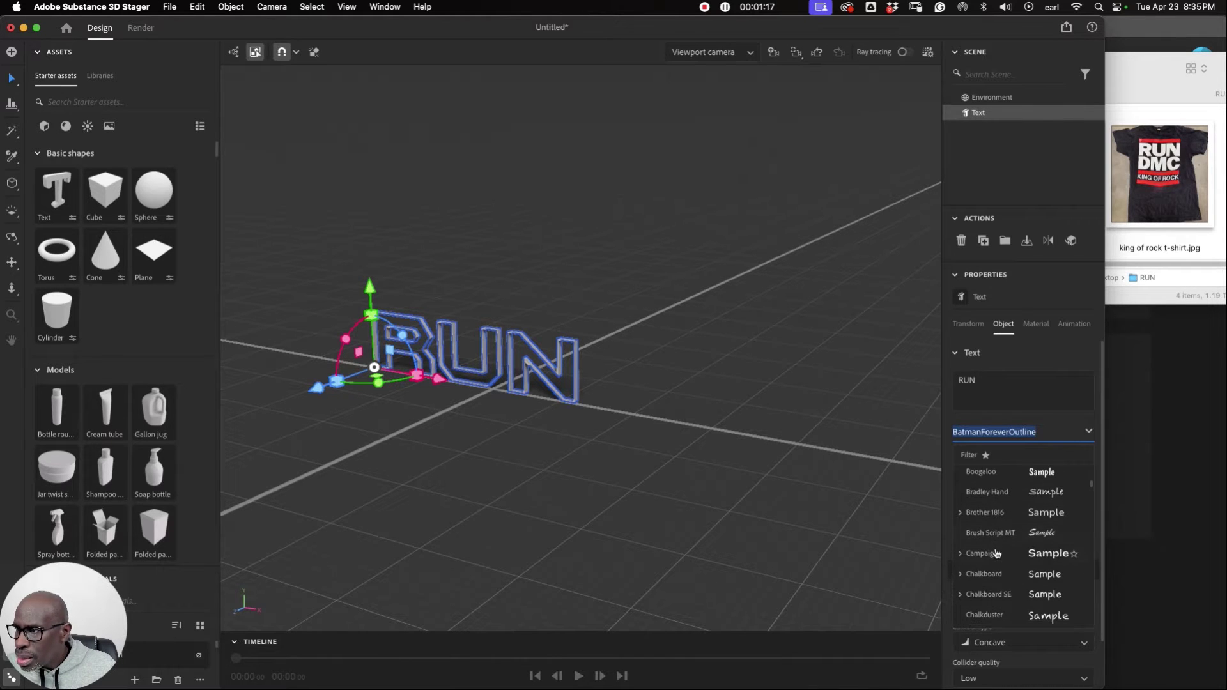
scroll(991, 553, down, 3)
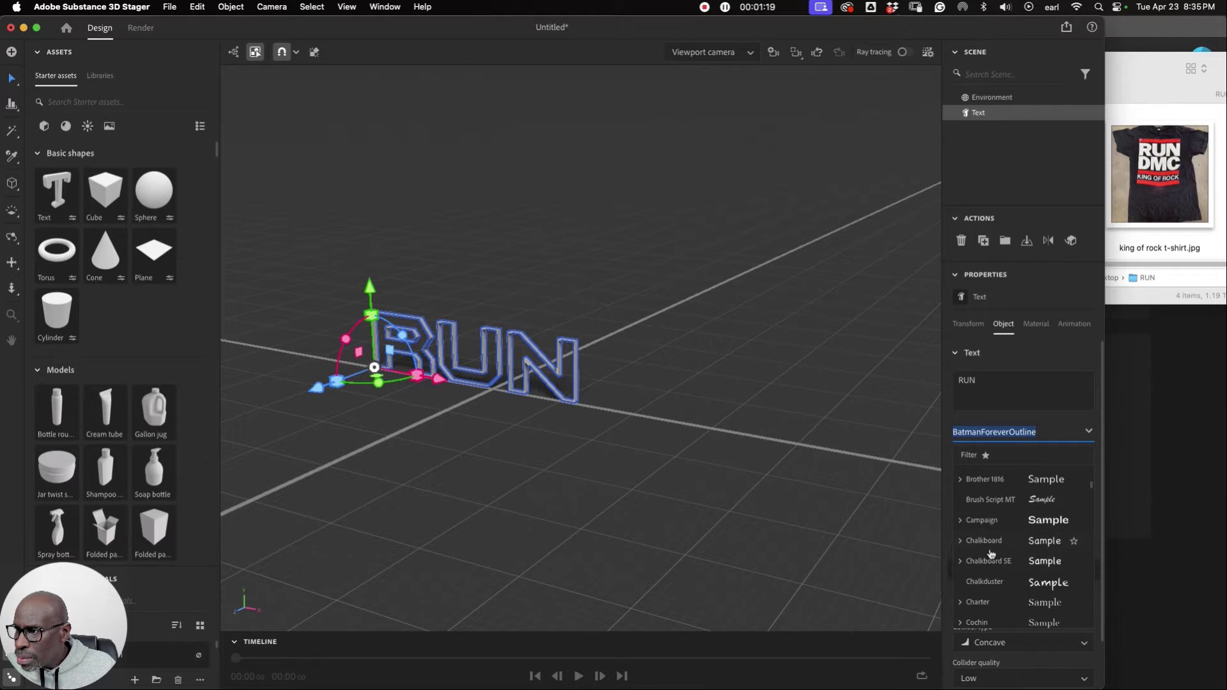
scroll(992, 552, down, 6)
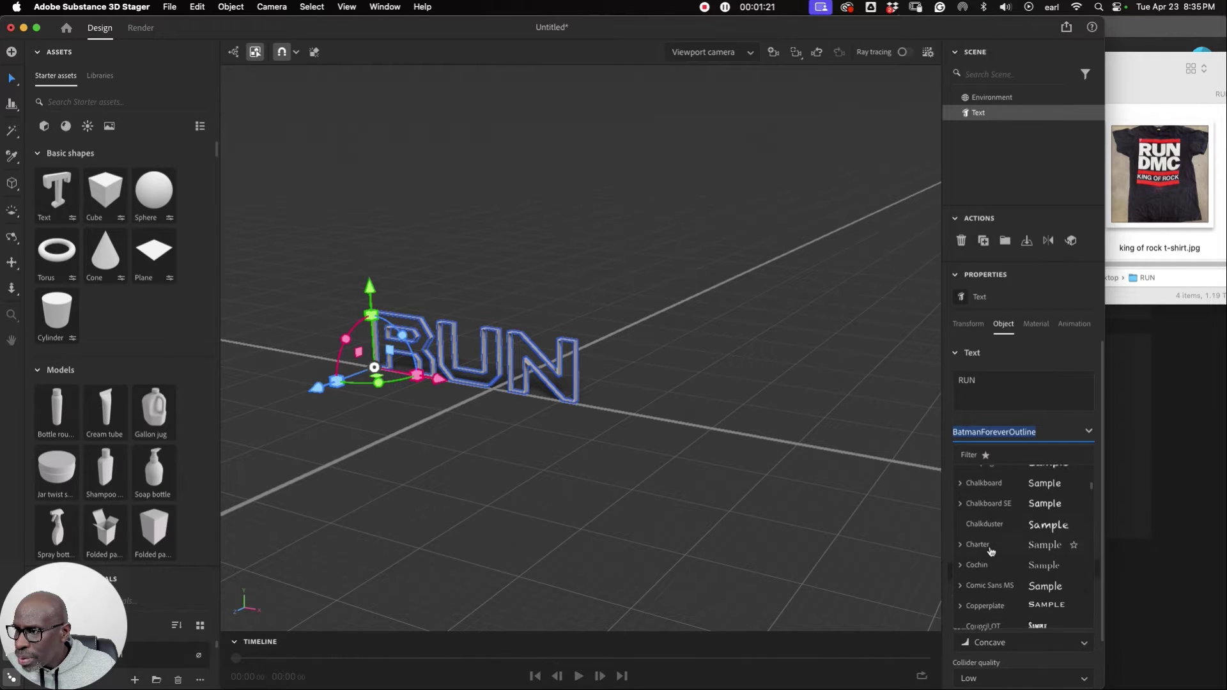
scroll(992, 552, down, 4)
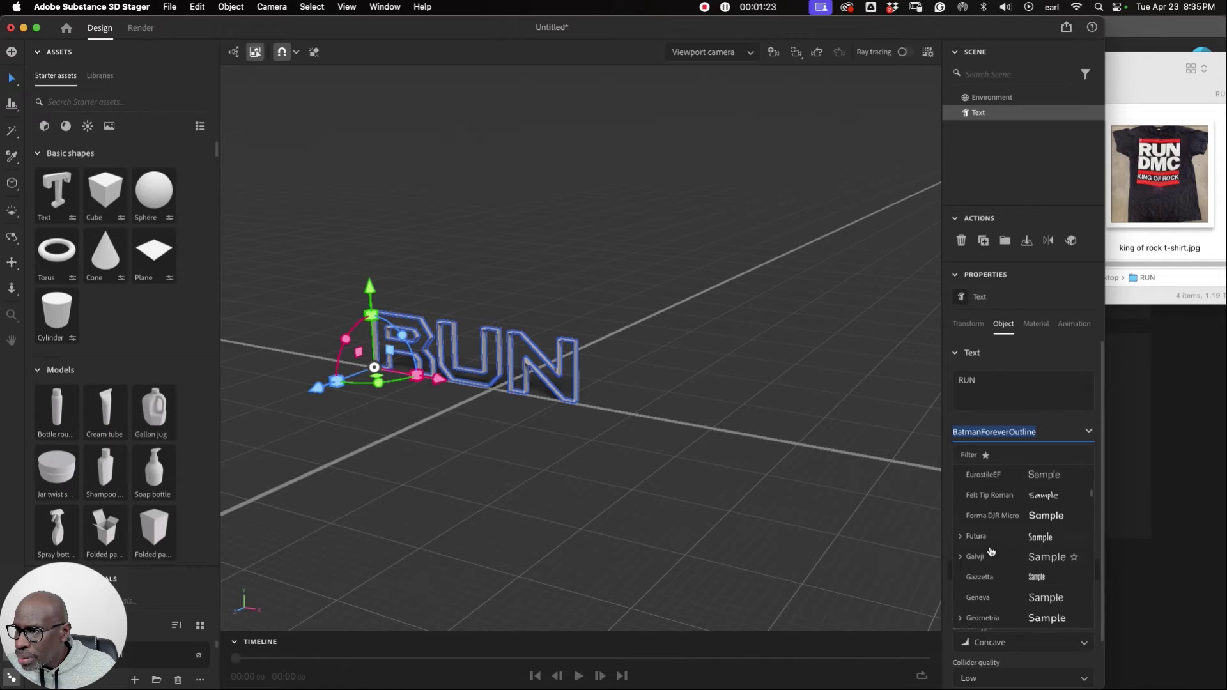
scroll(991, 552, down, 1)
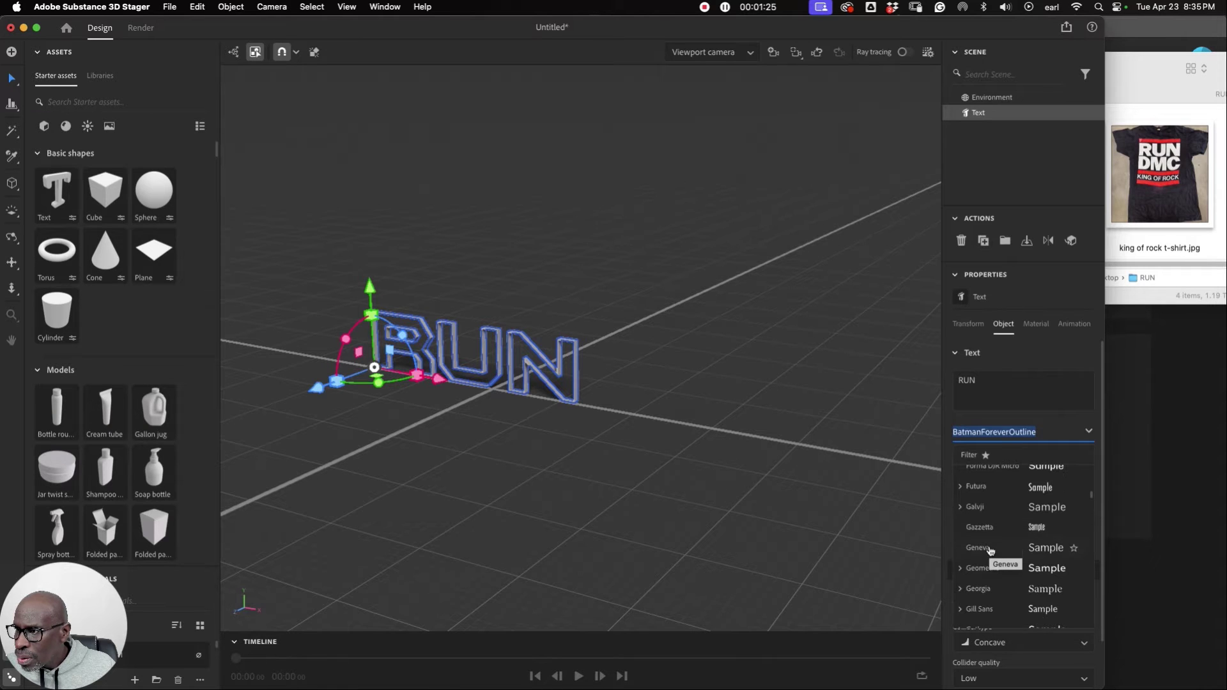
scroll(988, 552, down, 3)
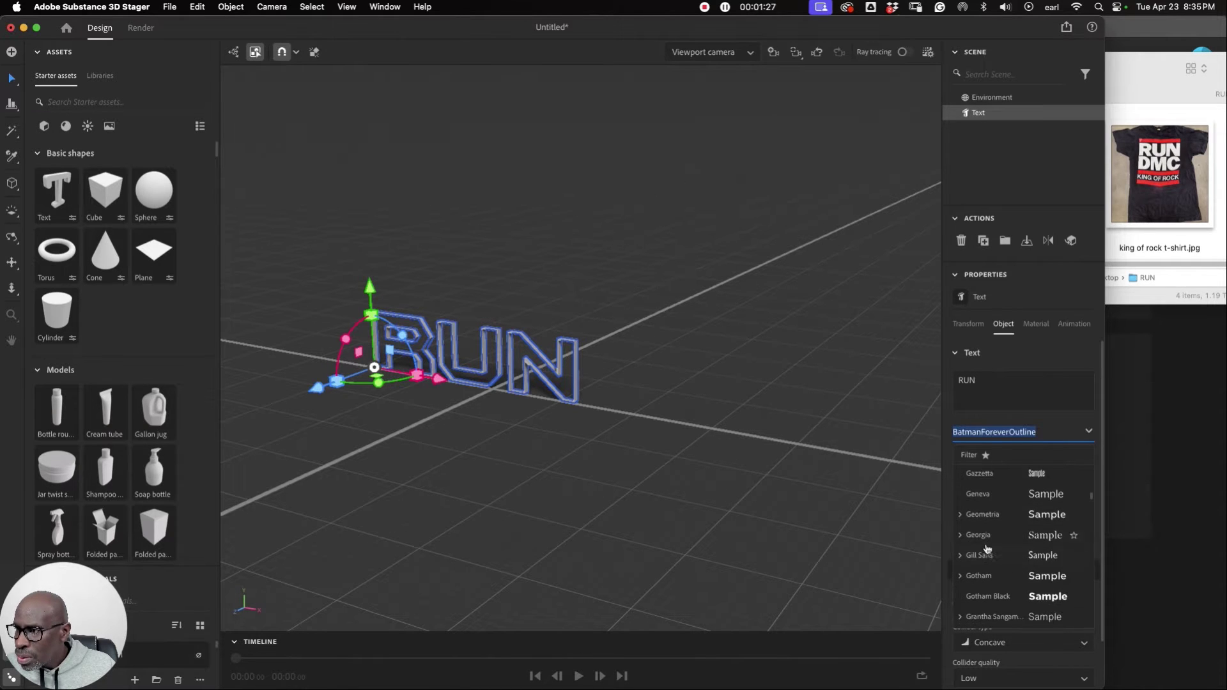
click(982, 597)
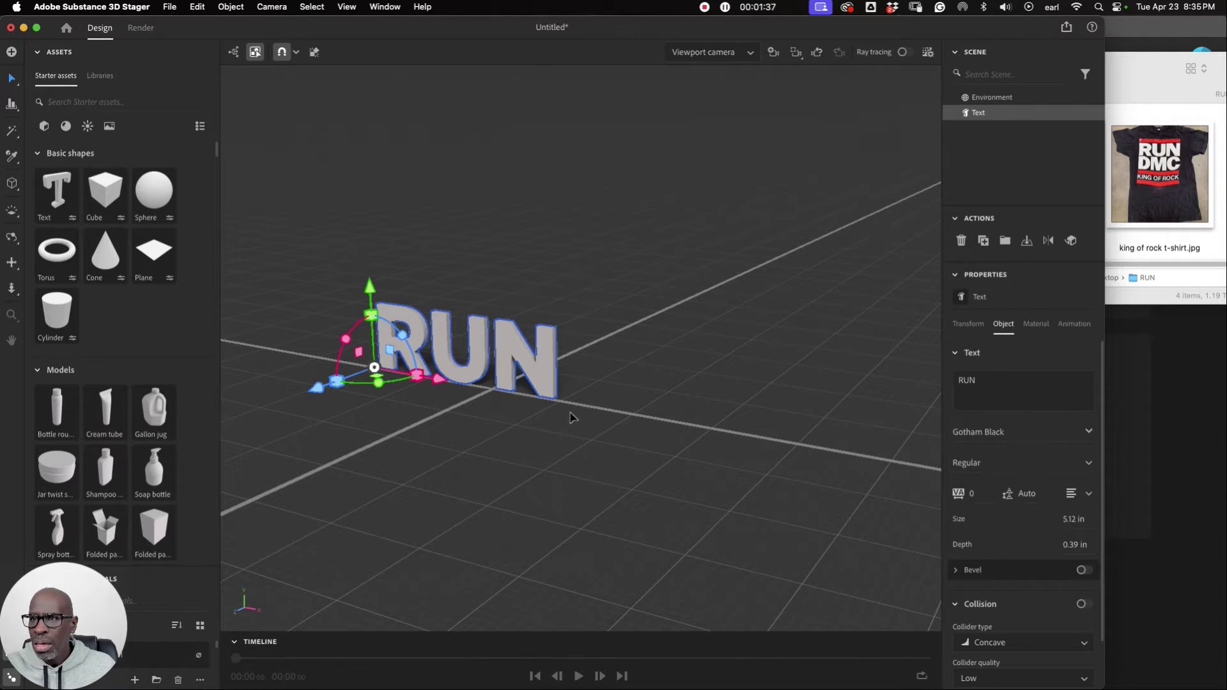
Raise the RUN text above the ground plane and shift it along the red axis towards the middle of the scene.
drag(370, 291, 367, 224)
scroll(521, 356, up, 5)
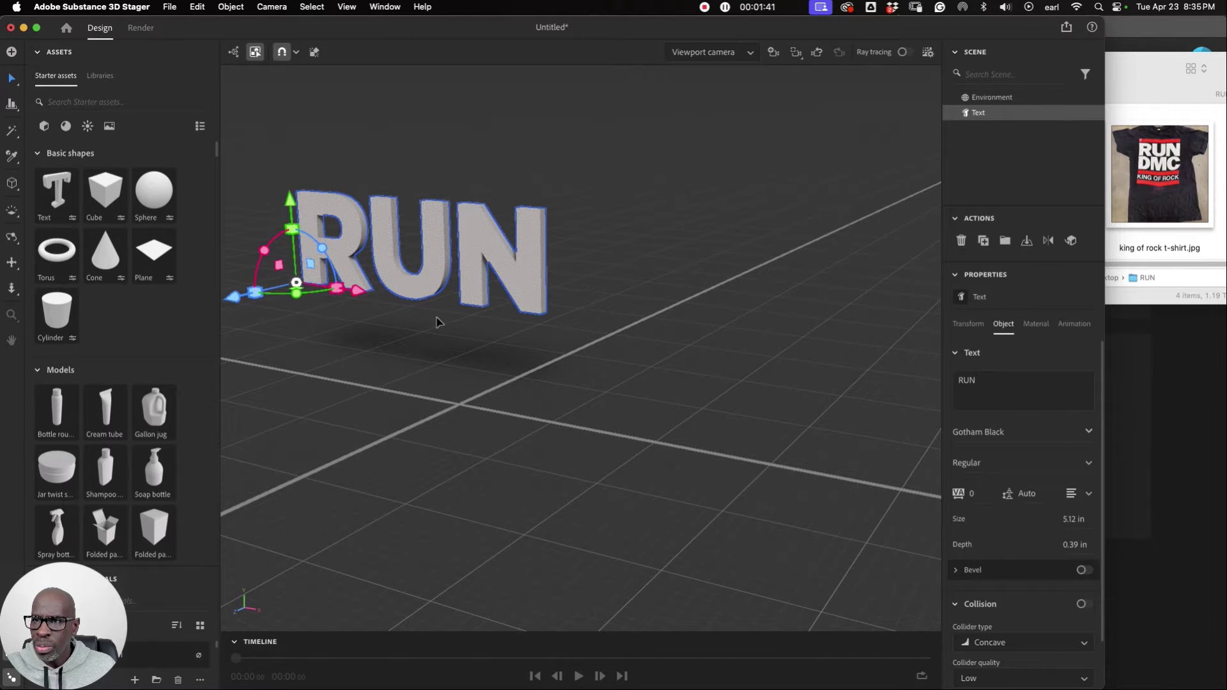
mouse_move(370, 294)
mouse_down()
mouse_move(489, 321)
mouse_move(469, 323)
mouse_up()
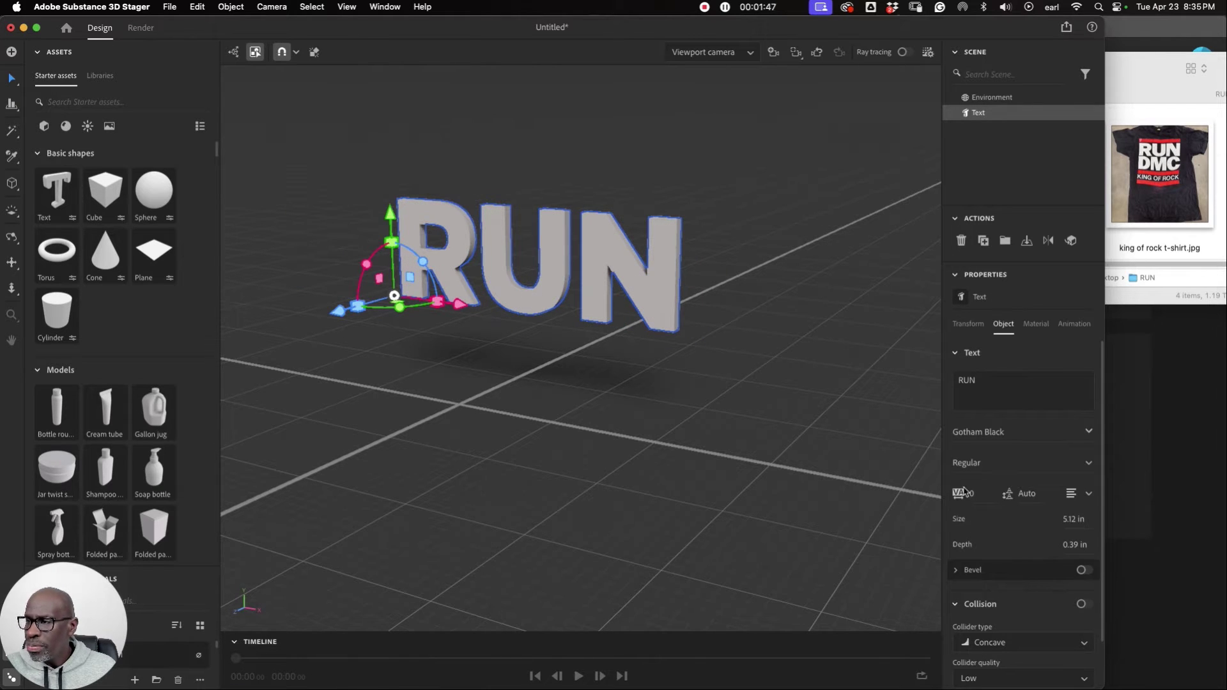
Increase the RUN text's depth, trying 1 in and settling on 1.5 in.
click(12, 237)
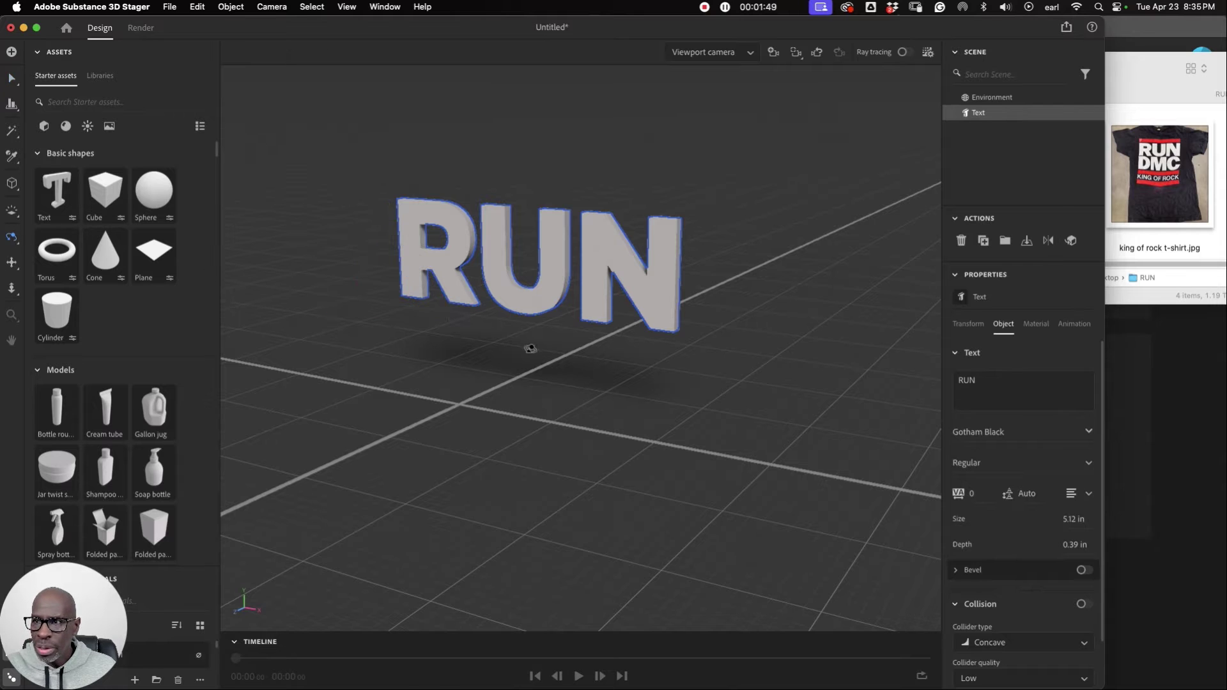
drag(530, 348, 652, 377)
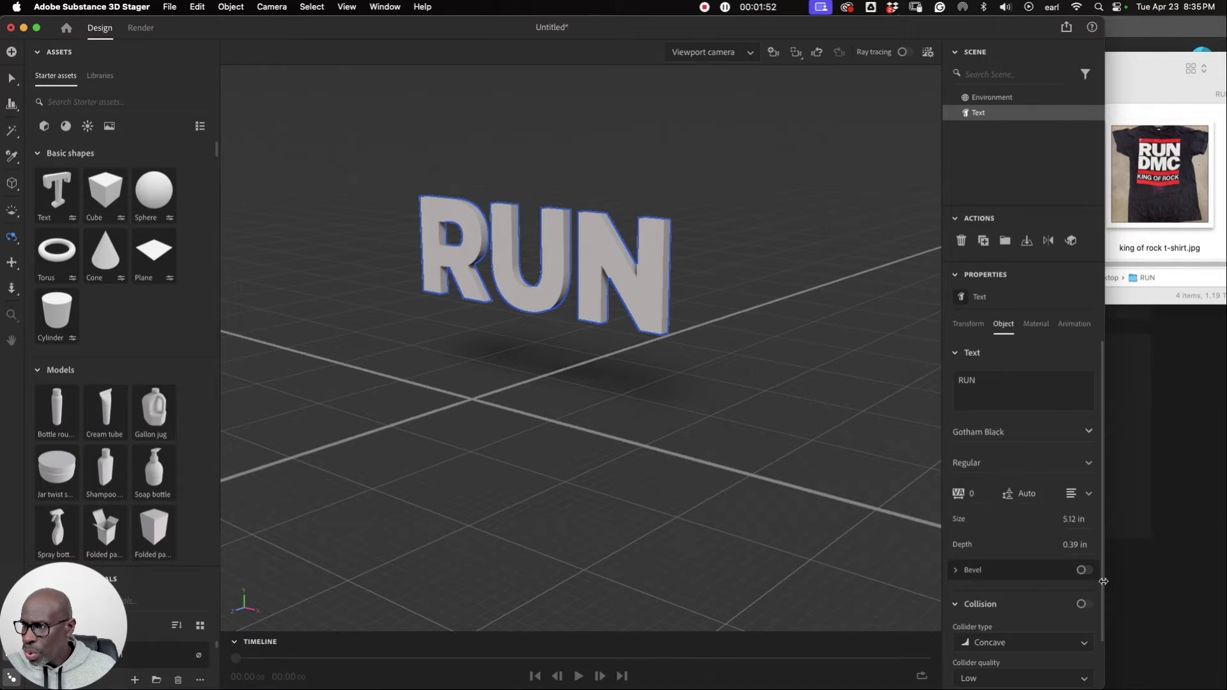
click(1074, 545)
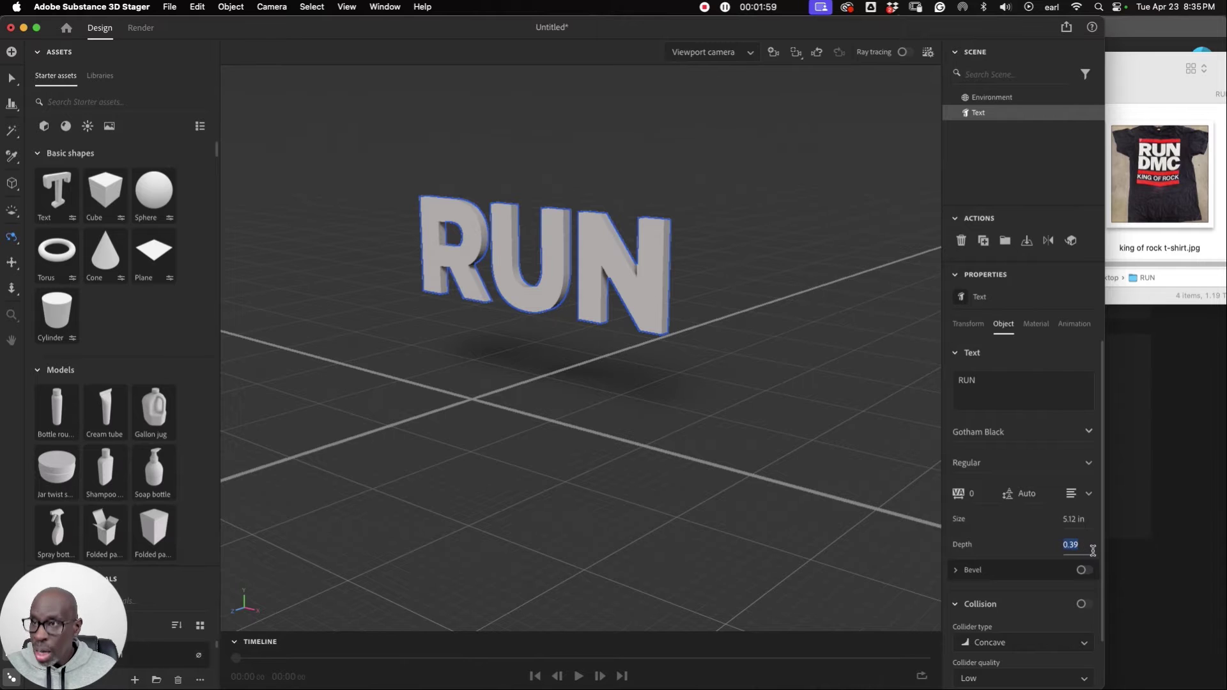
text(1)
key(Return)
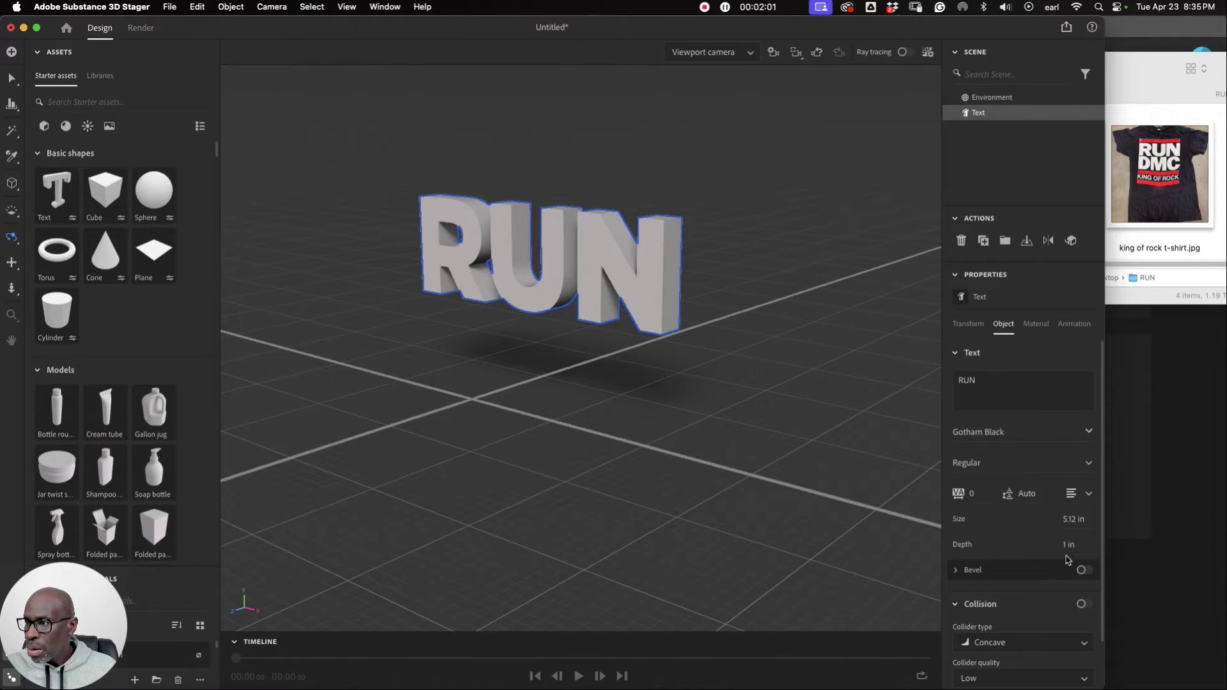
click(1071, 545)
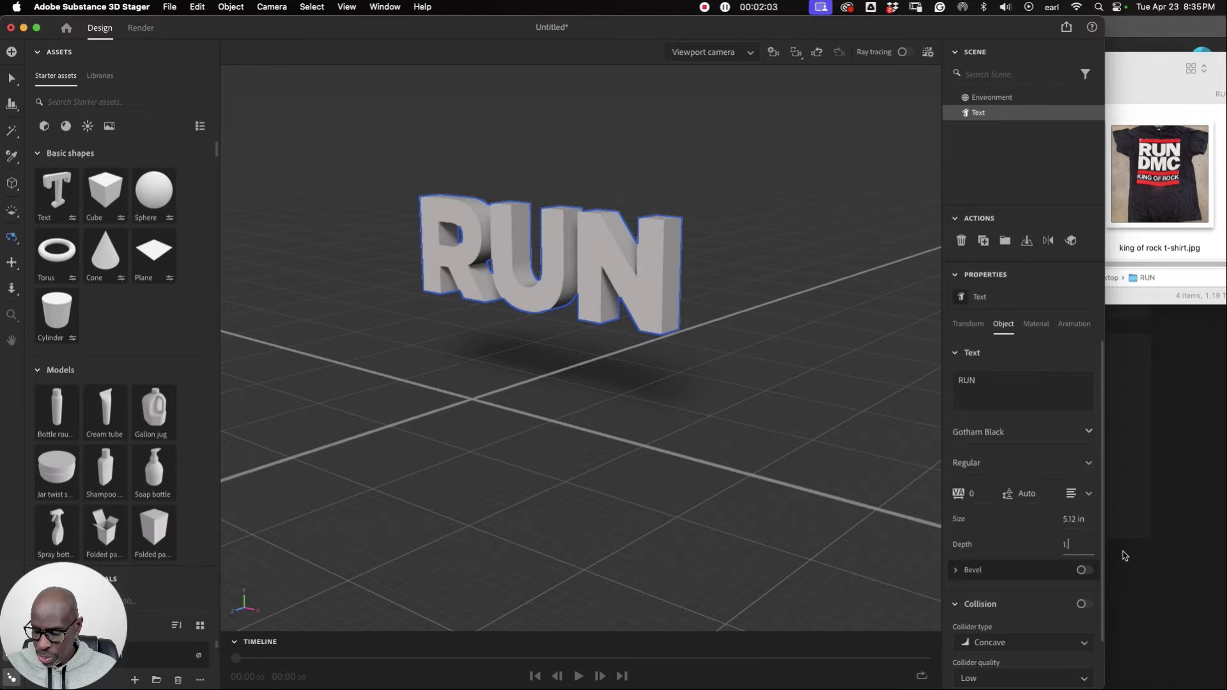
text(1.5)
key(Return)
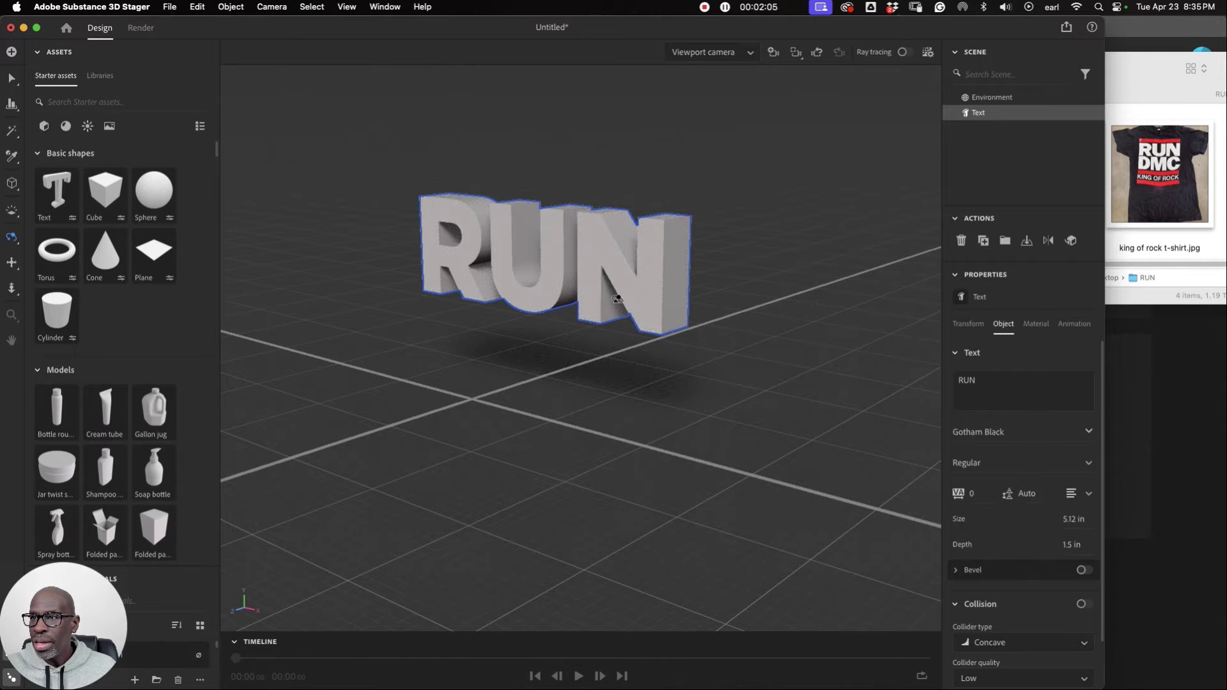
Duplicate the RUN text twice in place, making three text objects in the scene.
drag(580, 281, 628, 299)
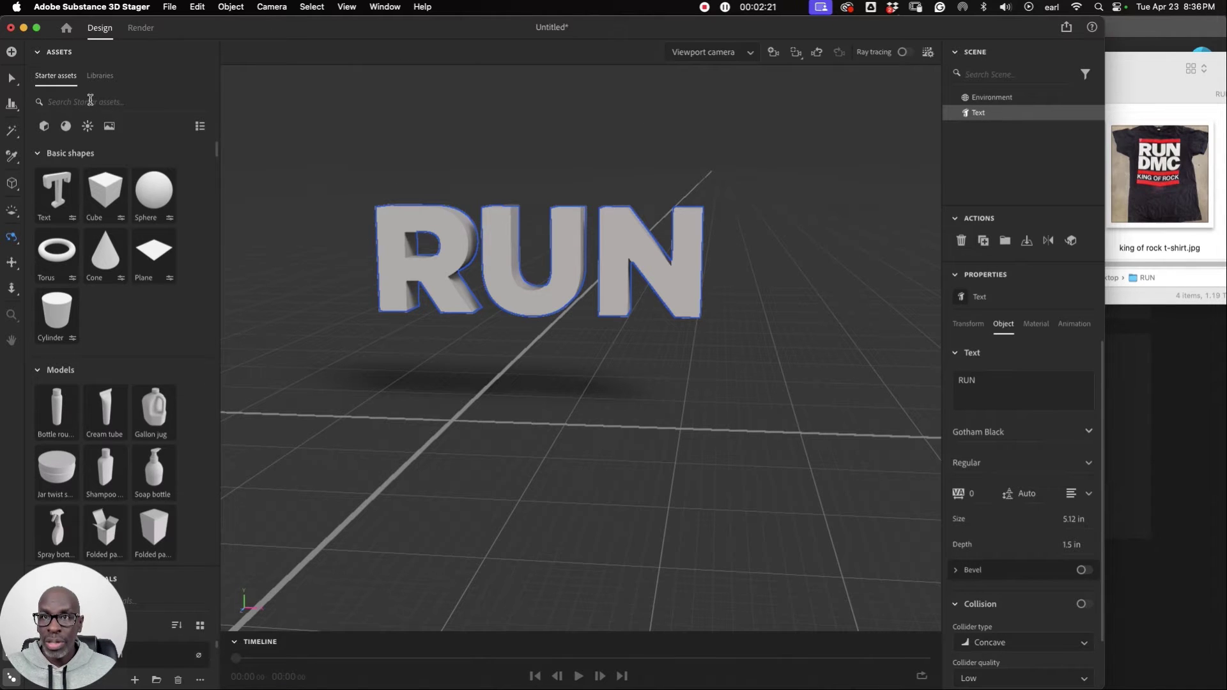
click(12, 78)
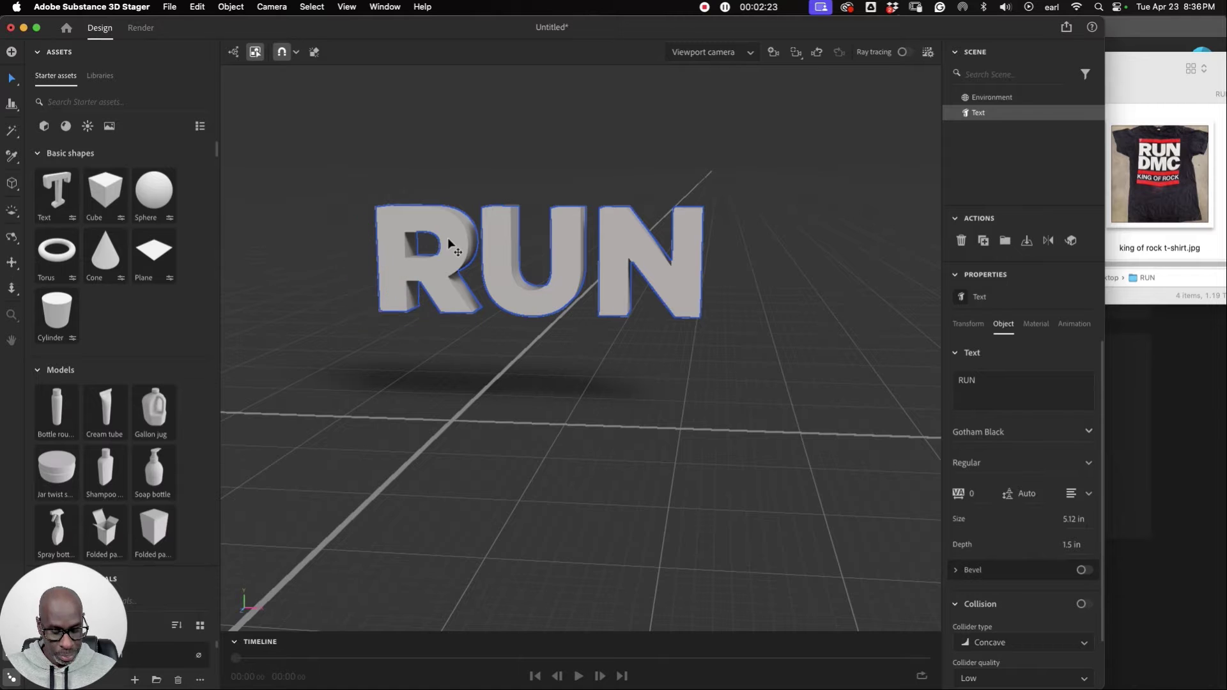
key(super+d)
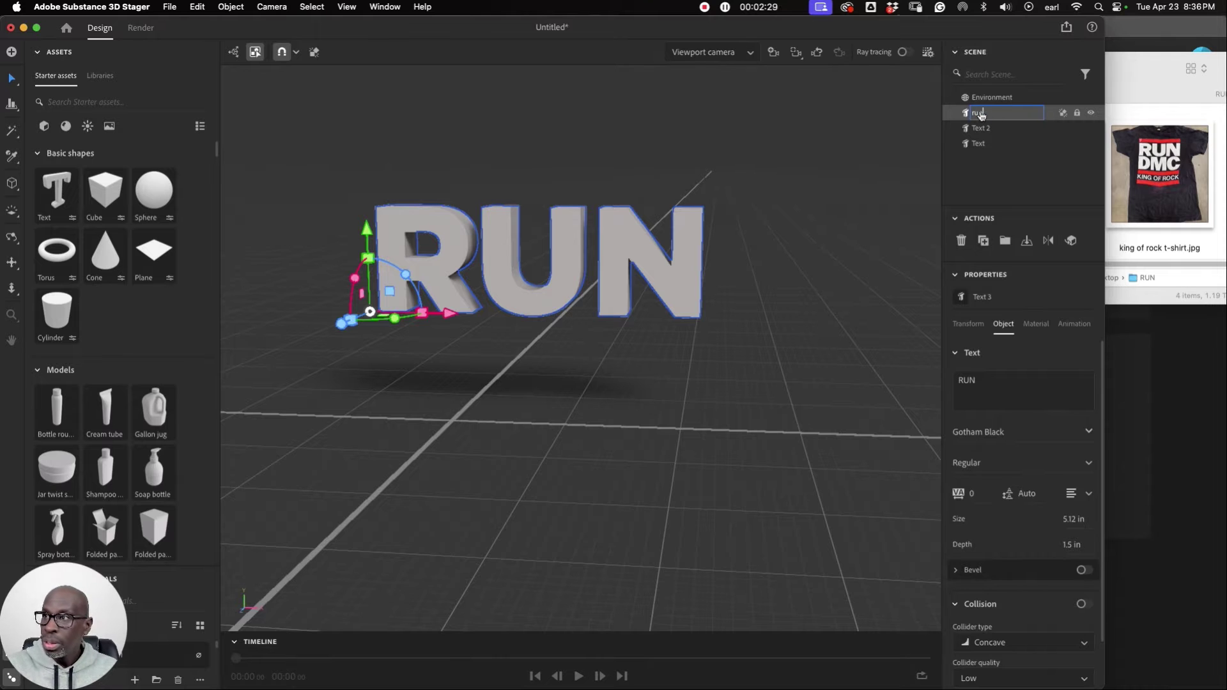
Rename the three text objects in the scene list, from first to last, as "run", "dmc" and "king of roc".
text(n)
key(Return)
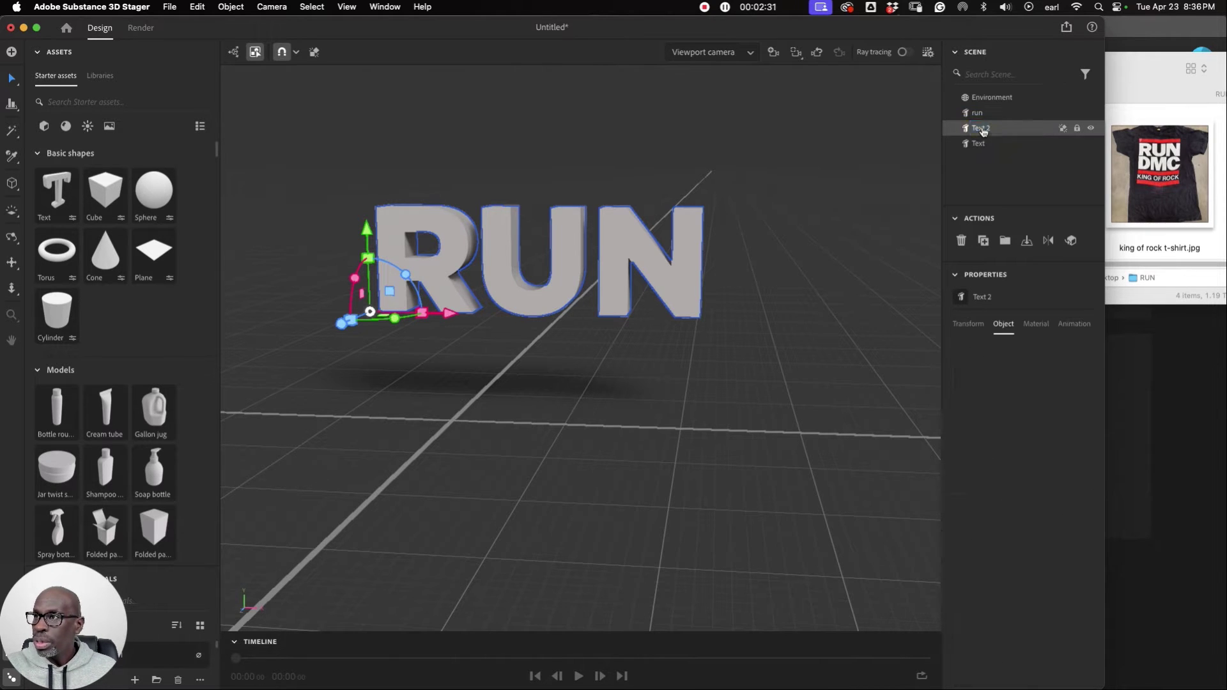
double_click(983, 129)
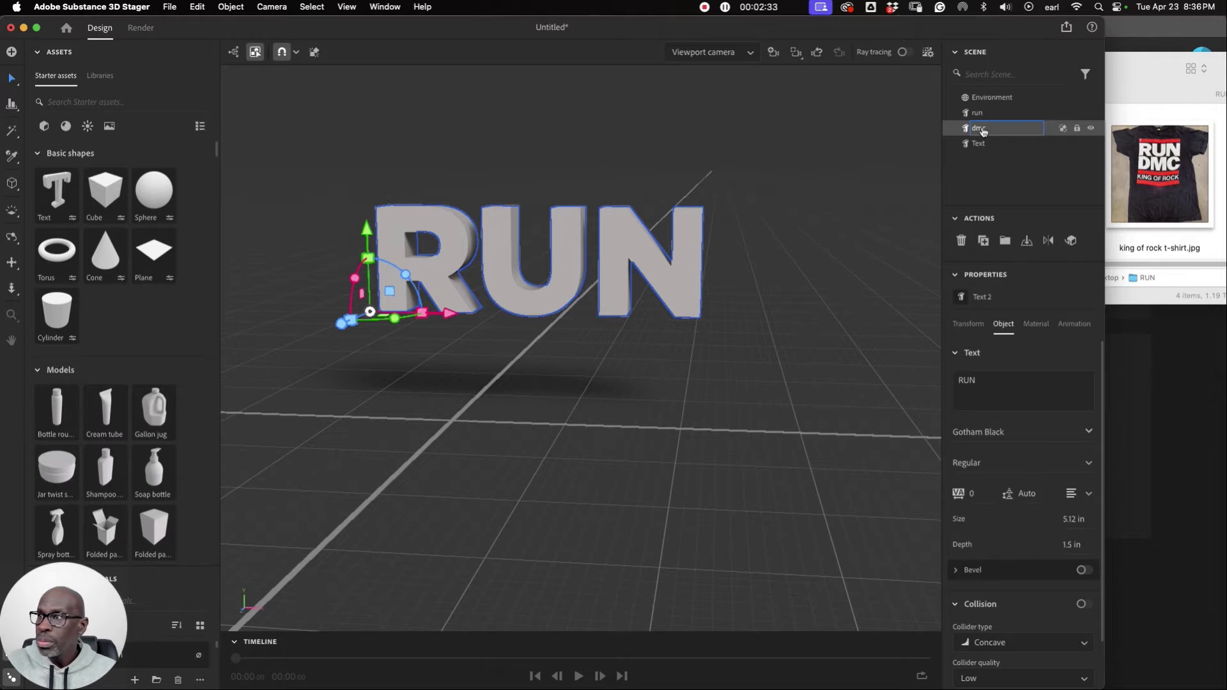
text(dmc)
key(Return)
double_click(978, 144)
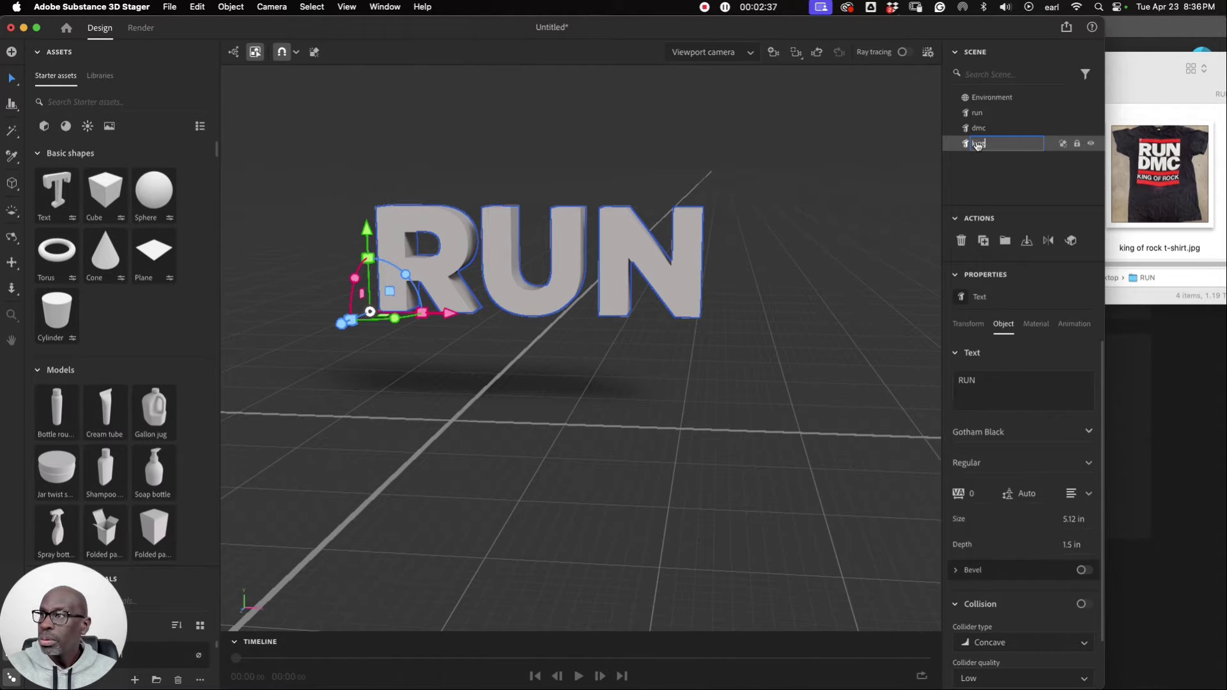
text(king of roc)
key(Return)
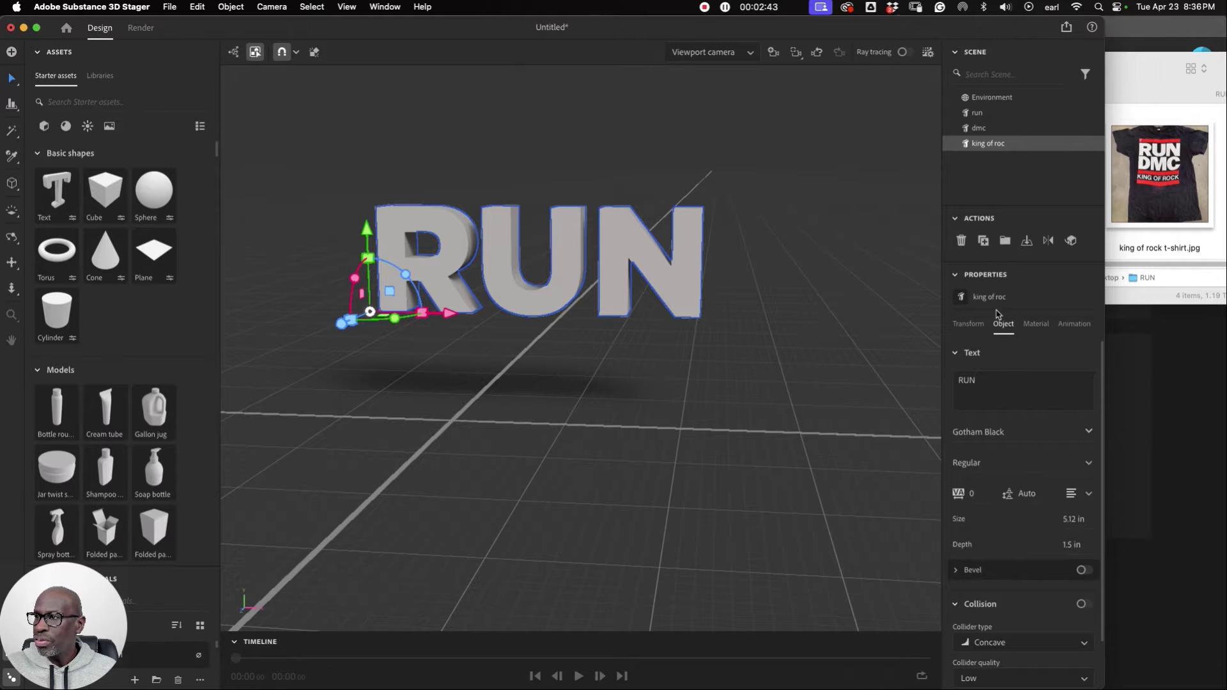
Stack the three text objects vertically, with king of roc on the ground, run highest and dmc raised slightly between them.
click(1027, 241)
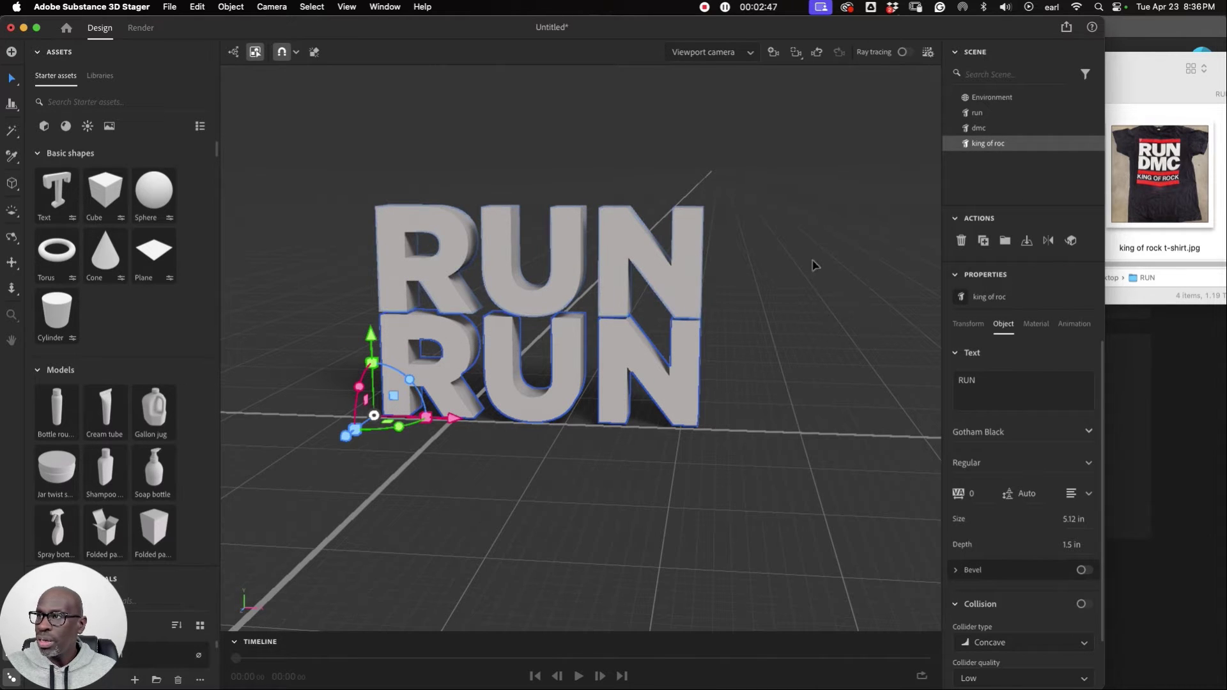
click(980, 129)
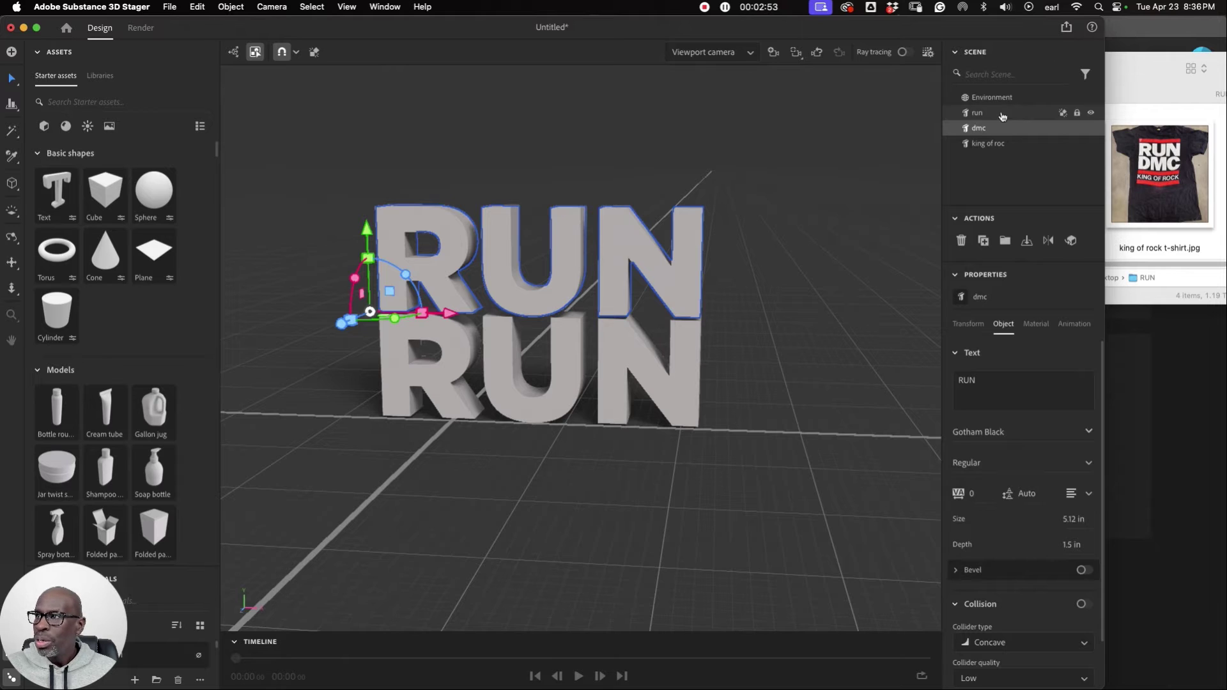
click(975, 114)
drag(370, 231, 365, 96)
click(452, 256)
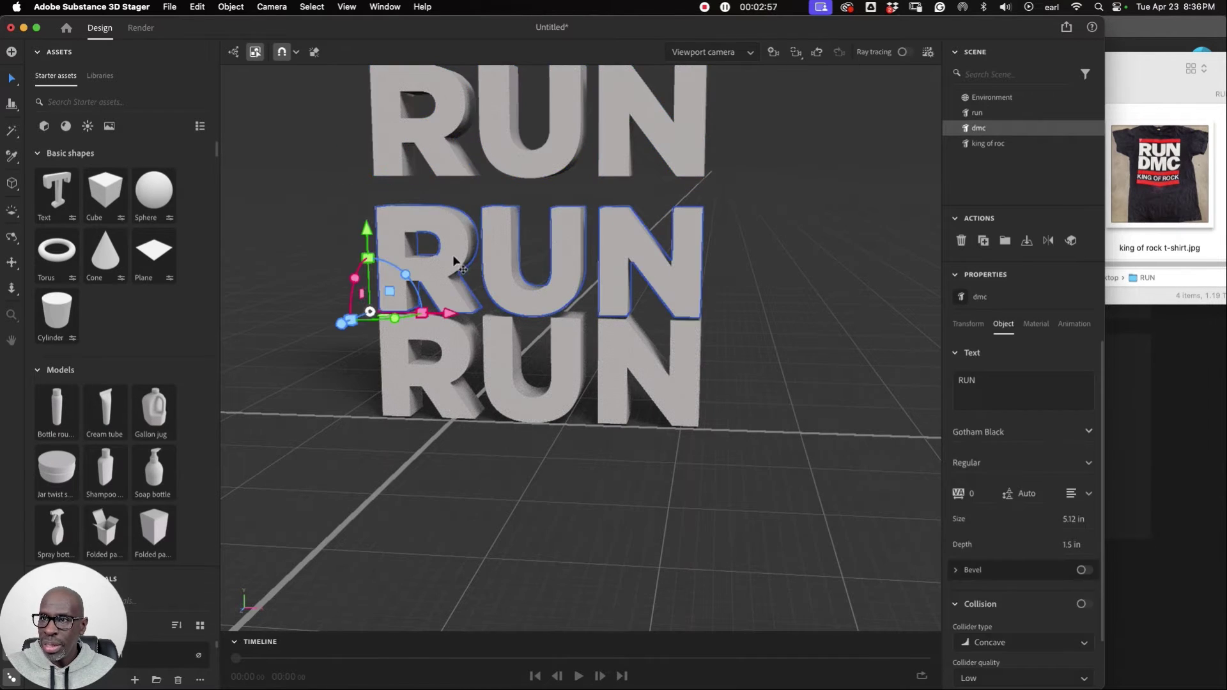
drag(365, 225, 378, 220)
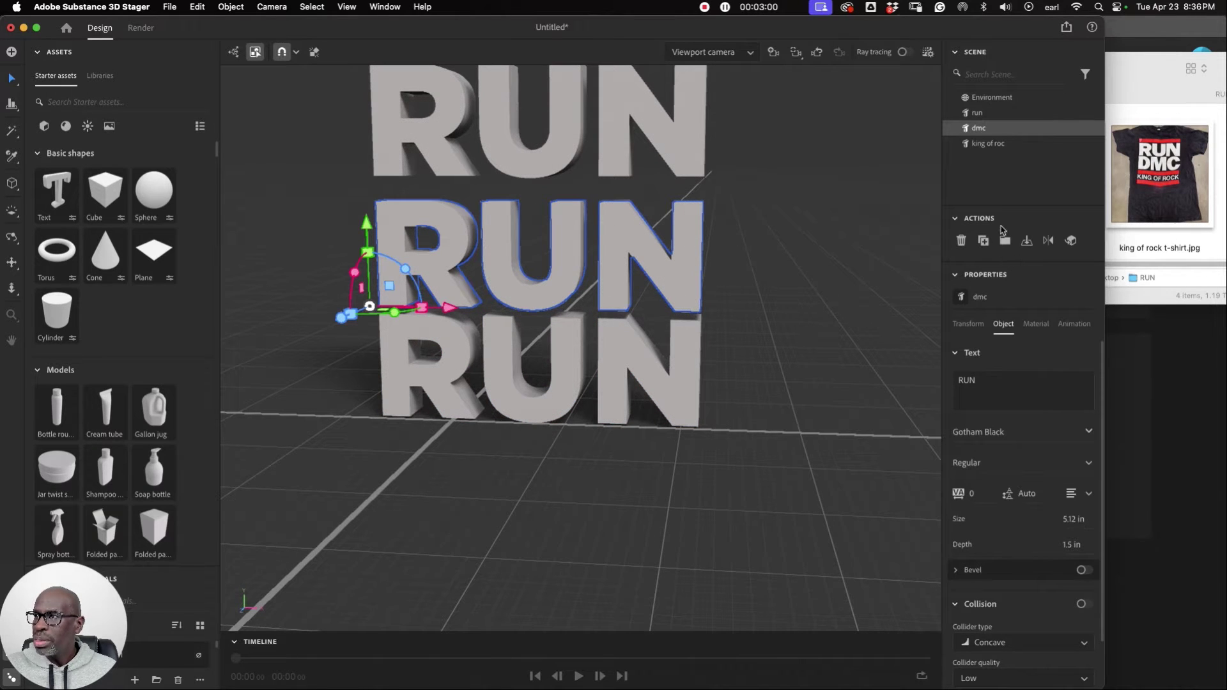
Change the dmc object's text to "DMC" and the king of roc object's text to "KING OF ROCK".
double_click(976, 381)
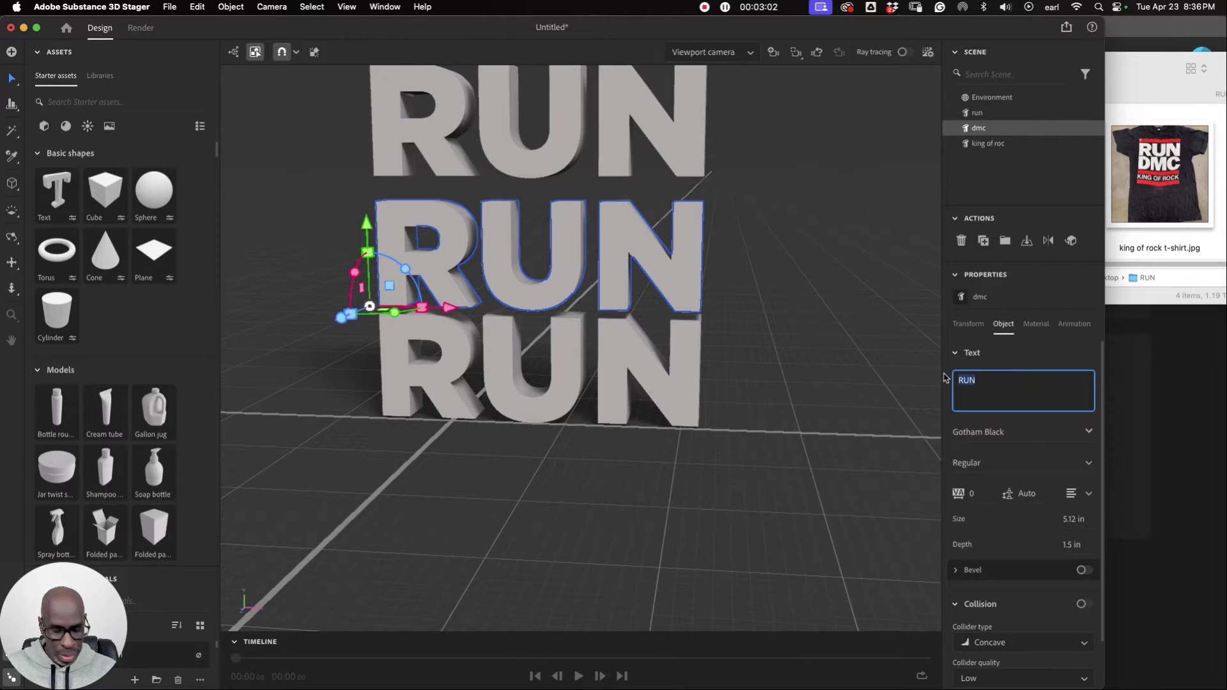
text(DMC)
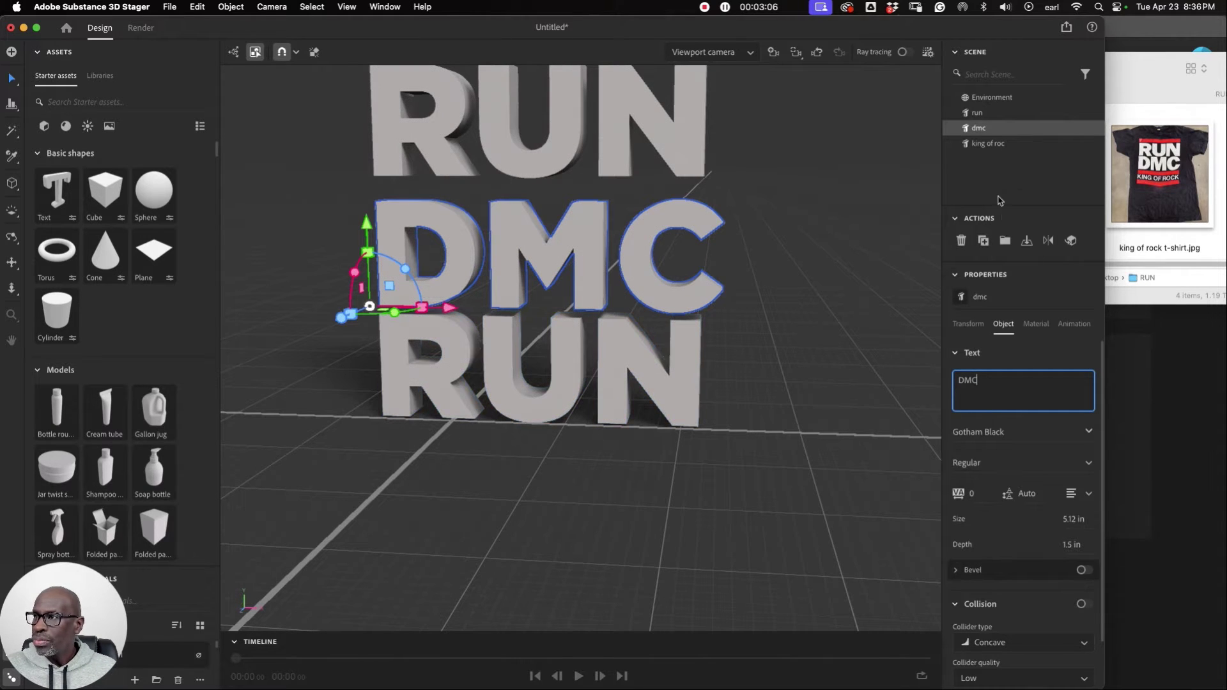
click(987, 144)
drag(981, 382, 948, 378)
text(KIN)
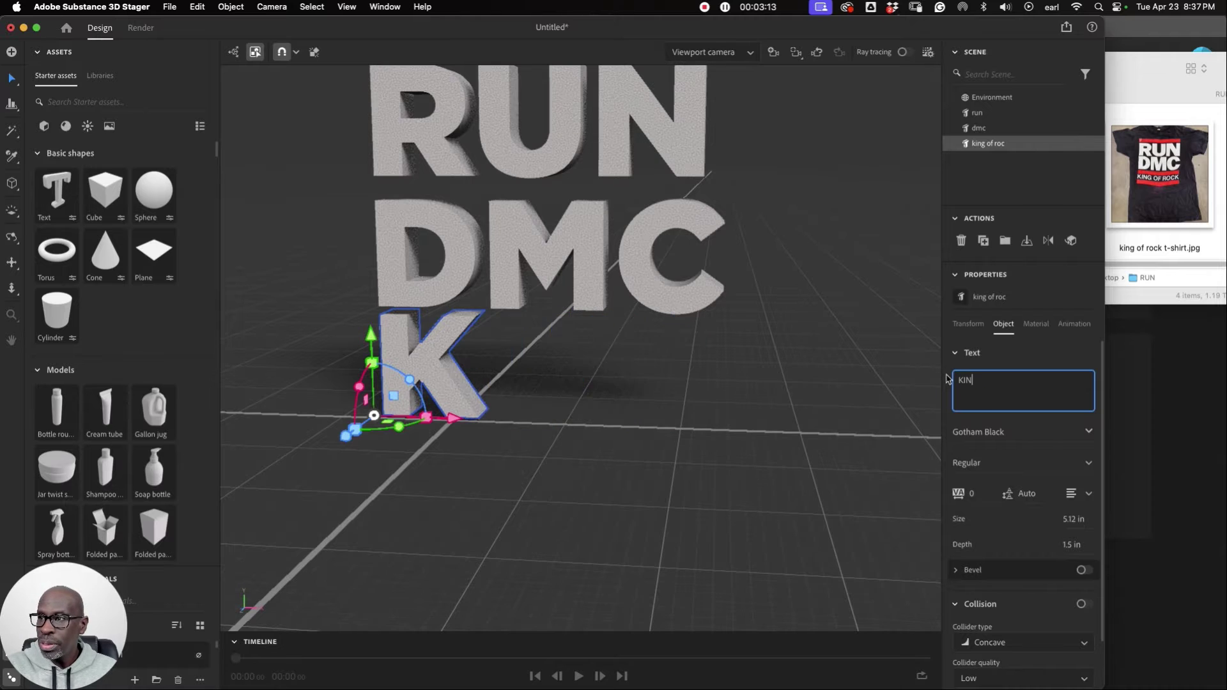
text(G OF RO)
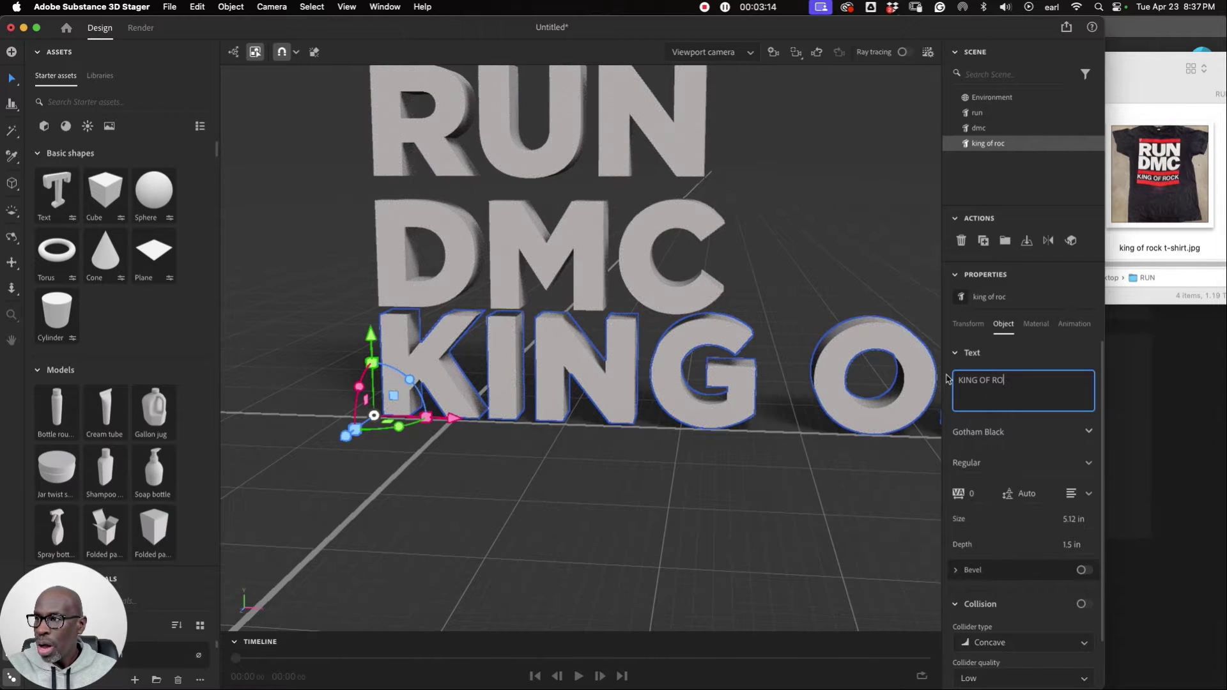
text(CK)
key(Caps_Lock)
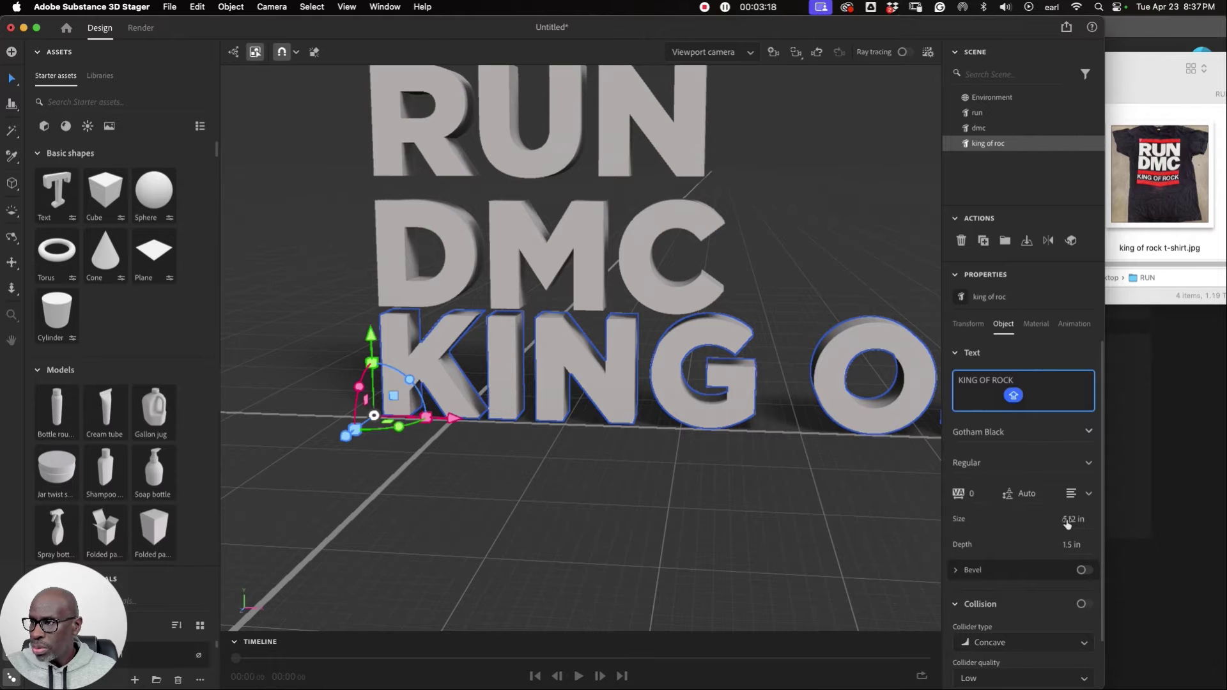
Reduce the KING OF ROCK text's size to 1.5 in.
drag(1066, 522, 1031, 522)
drag(1074, 519, 1069, 519)
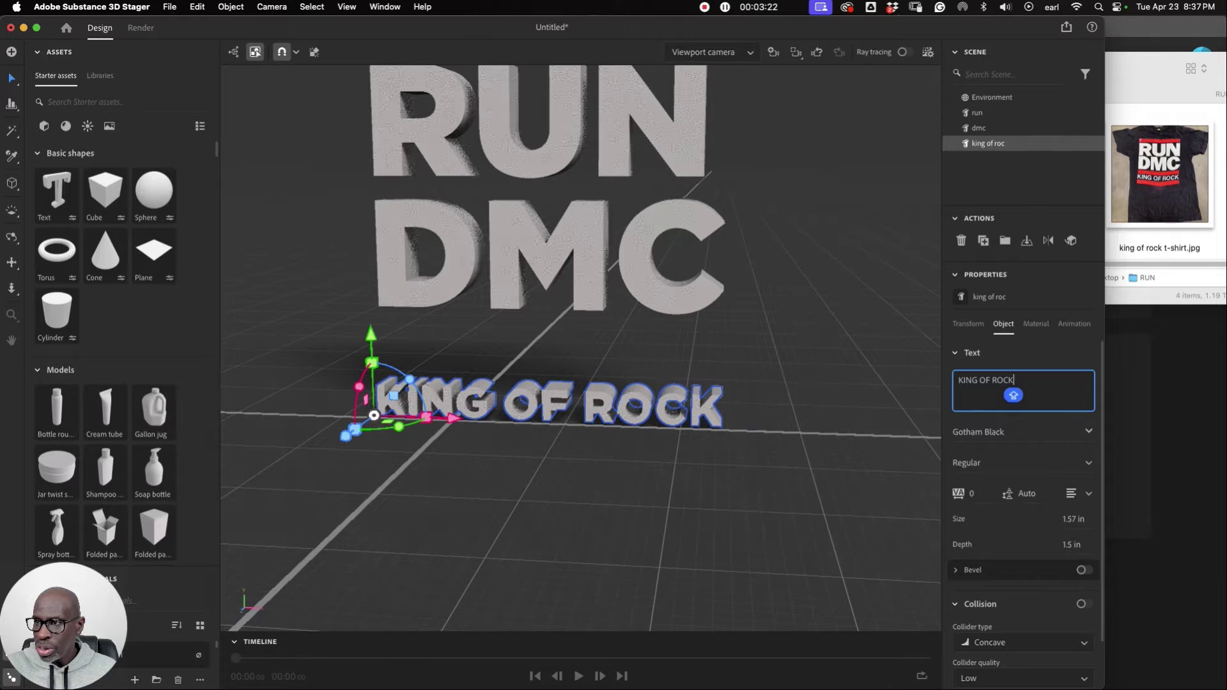
key(super+z)
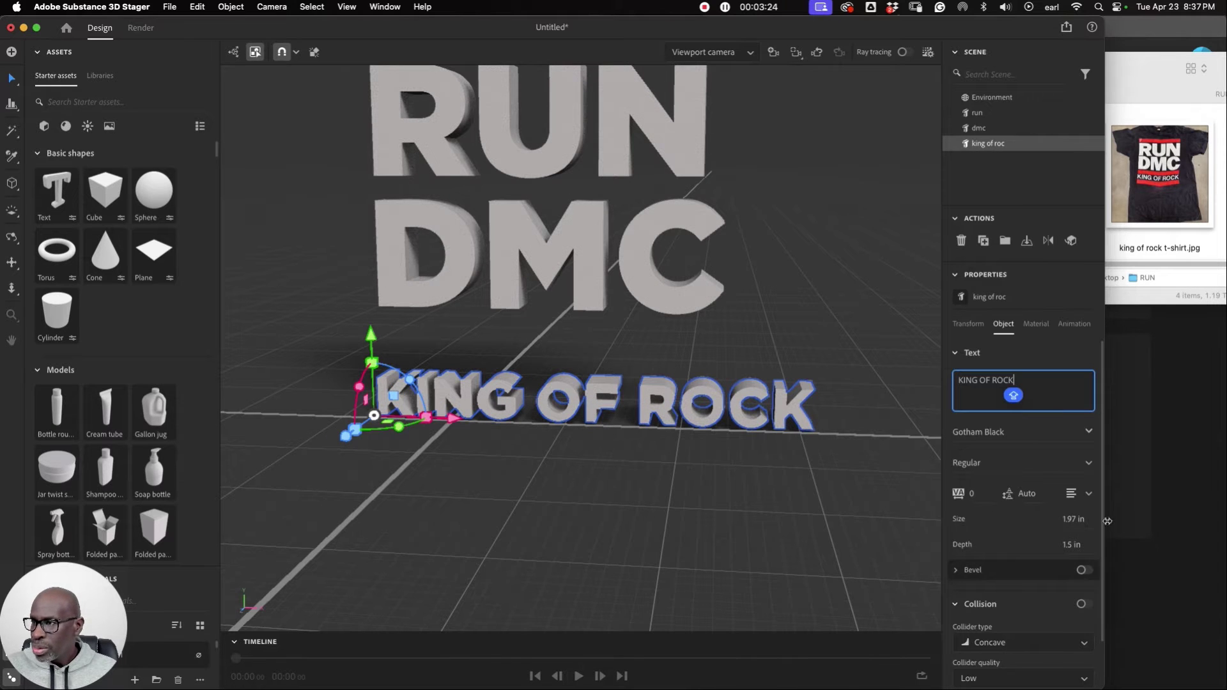
click(1073, 525)
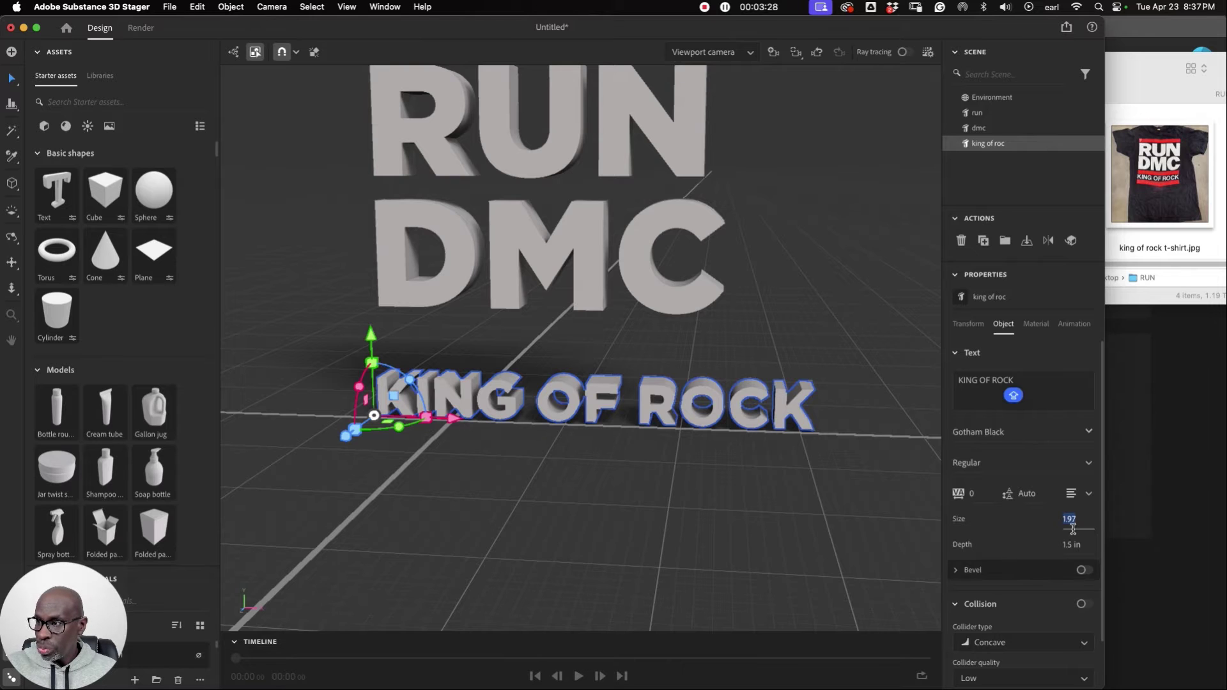
text(1.5)
key(Return)
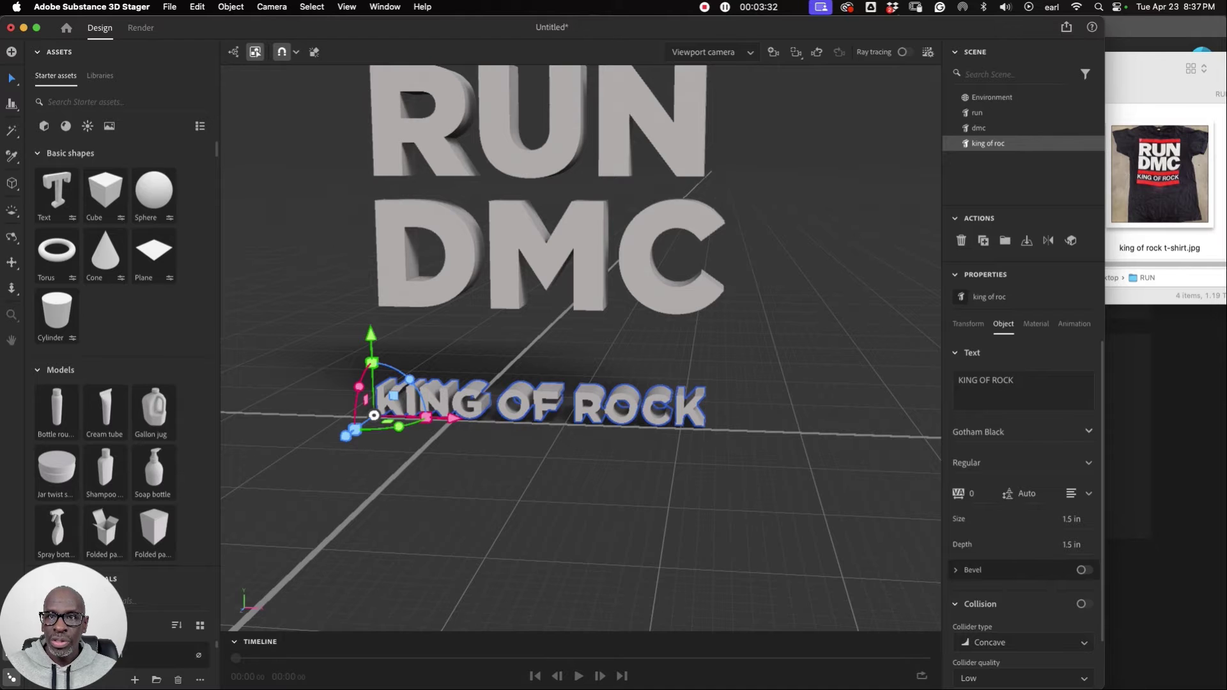
In the front camera view, lower the DMC text to just above KING OF ROCK and align their left edges.
click(269, 7)
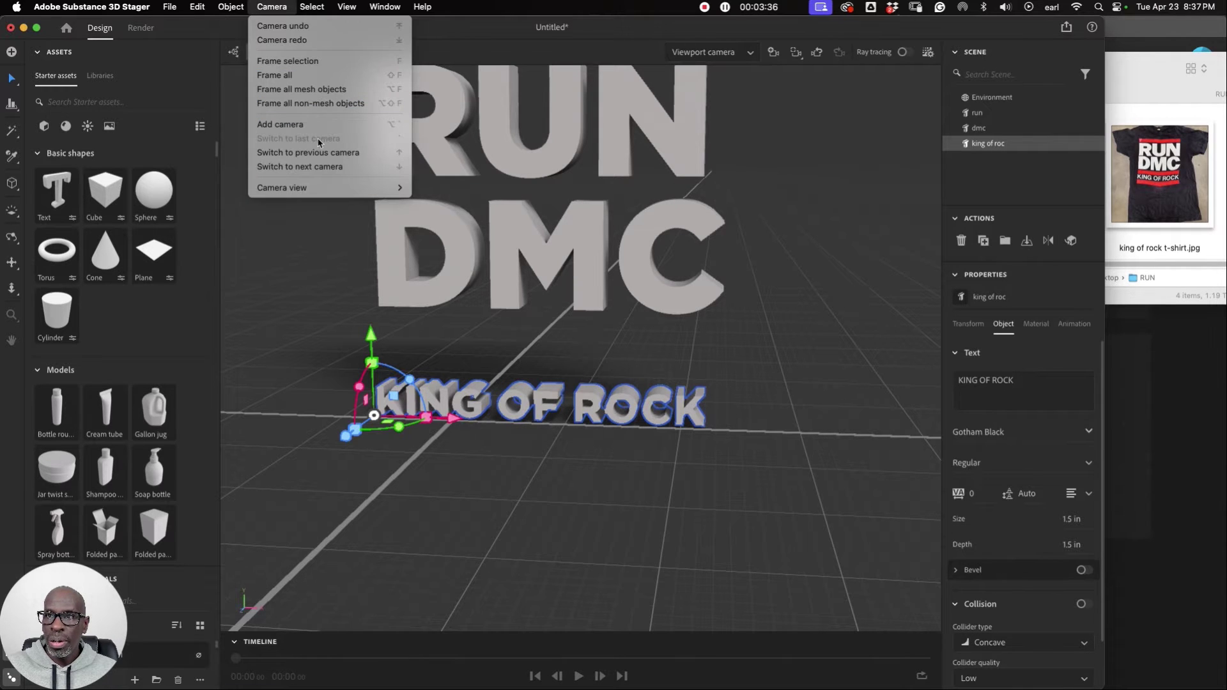
mouse_move(332, 188)
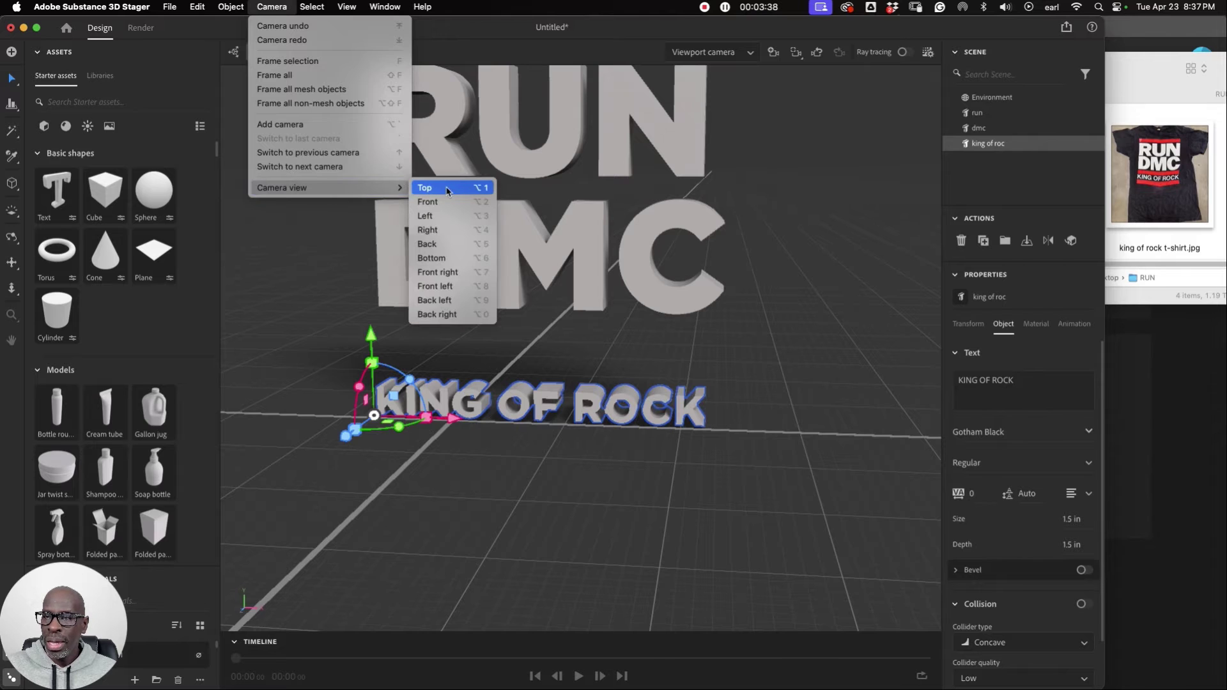
click(438, 202)
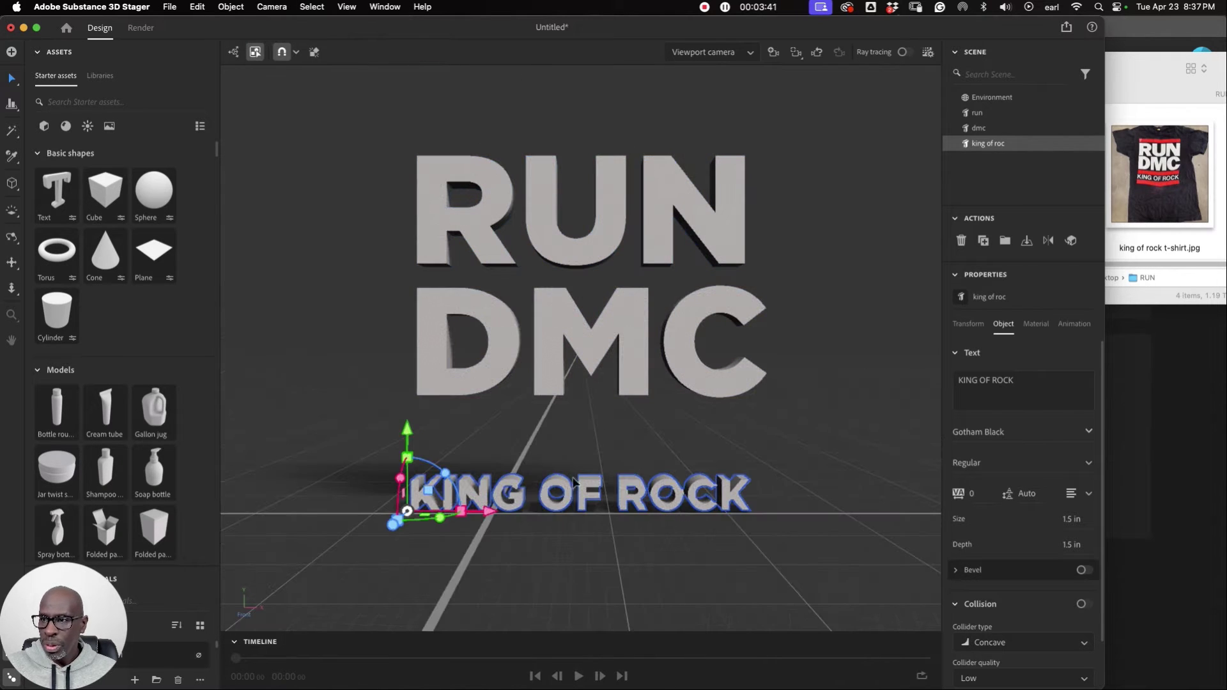
click(521, 342)
drag(409, 323, 401, 383)
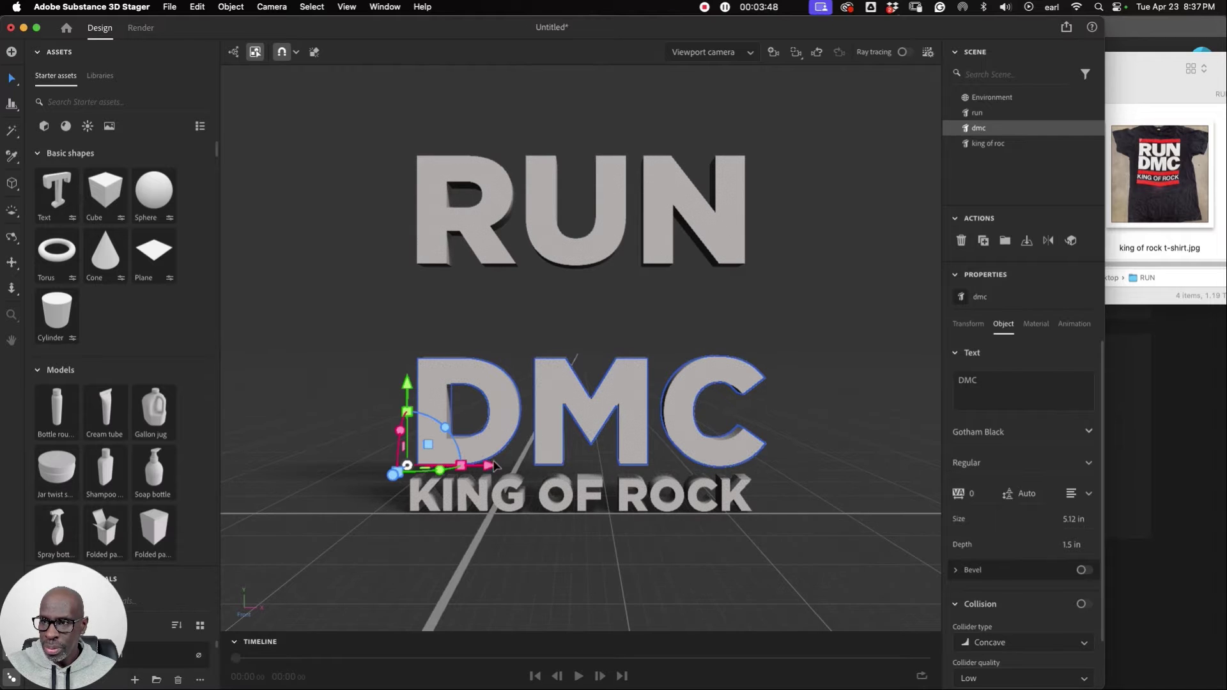
drag(485, 469, 479, 469)
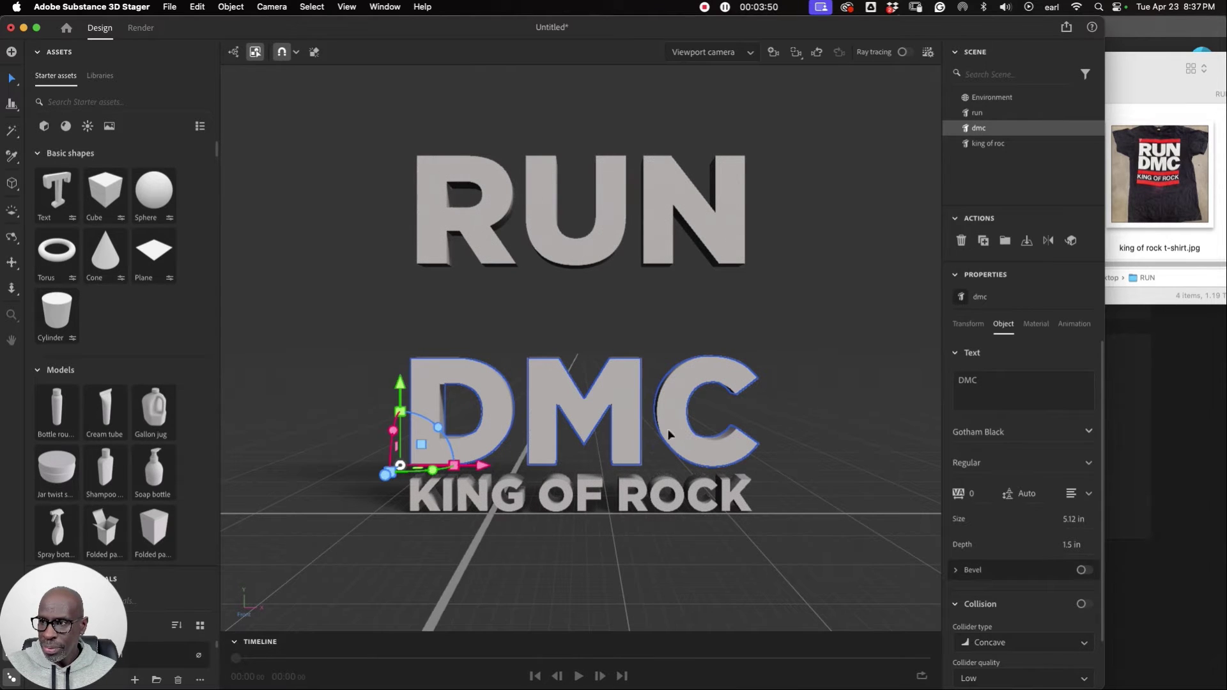
Lower the RUN text to just above DMC and shift it sideways to align their left edges.
click(554, 262)
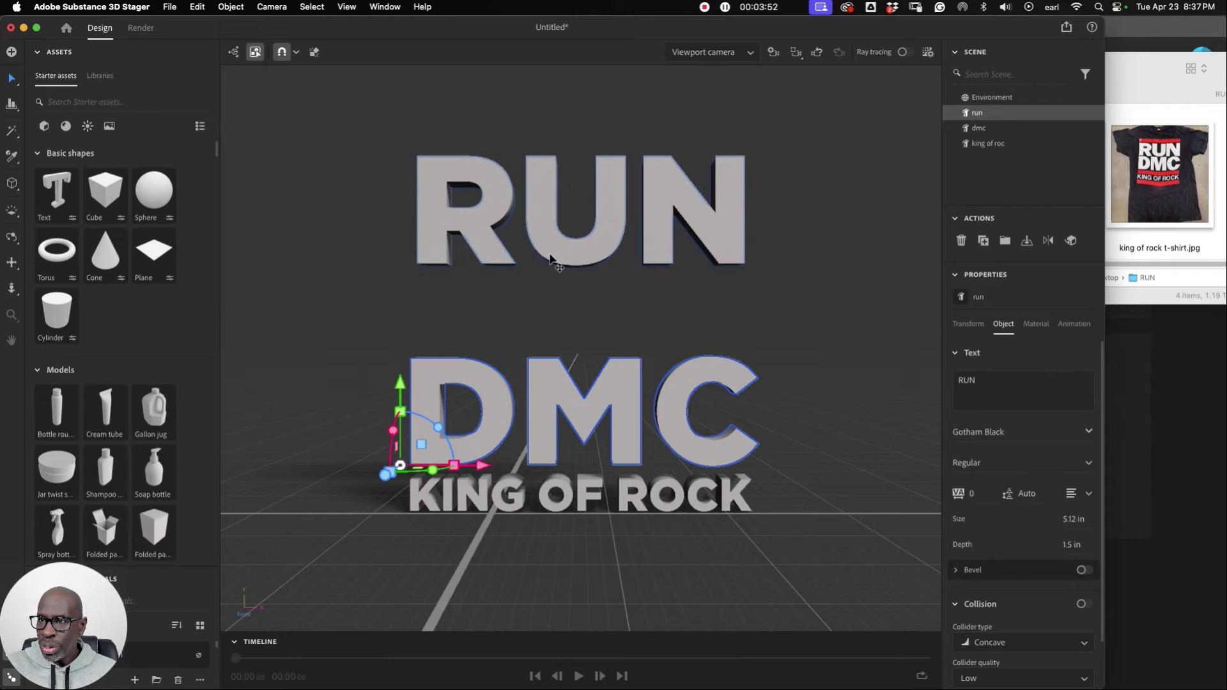
drag(407, 182, 407, 268)
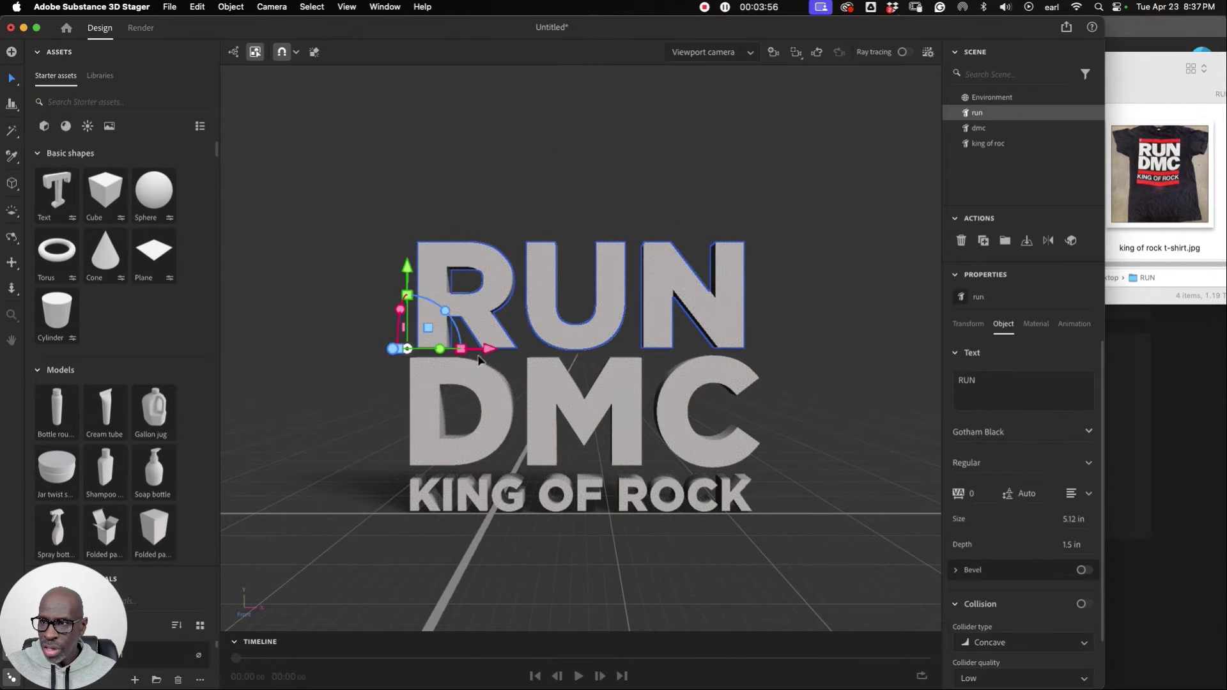
drag(489, 349, 484, 353)
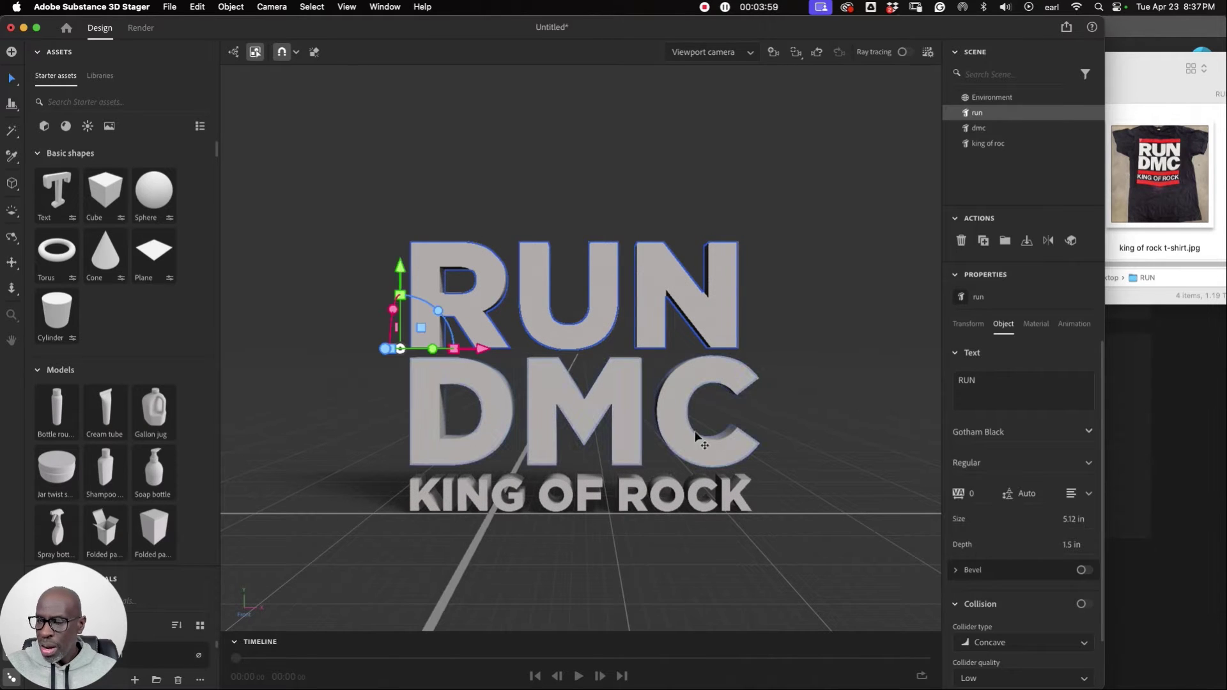
Tighten the DMC text's tracking to -31 so its width matches the KING OF ROCK line.
click(11, 237)
drag(689, 461, 755, 430)
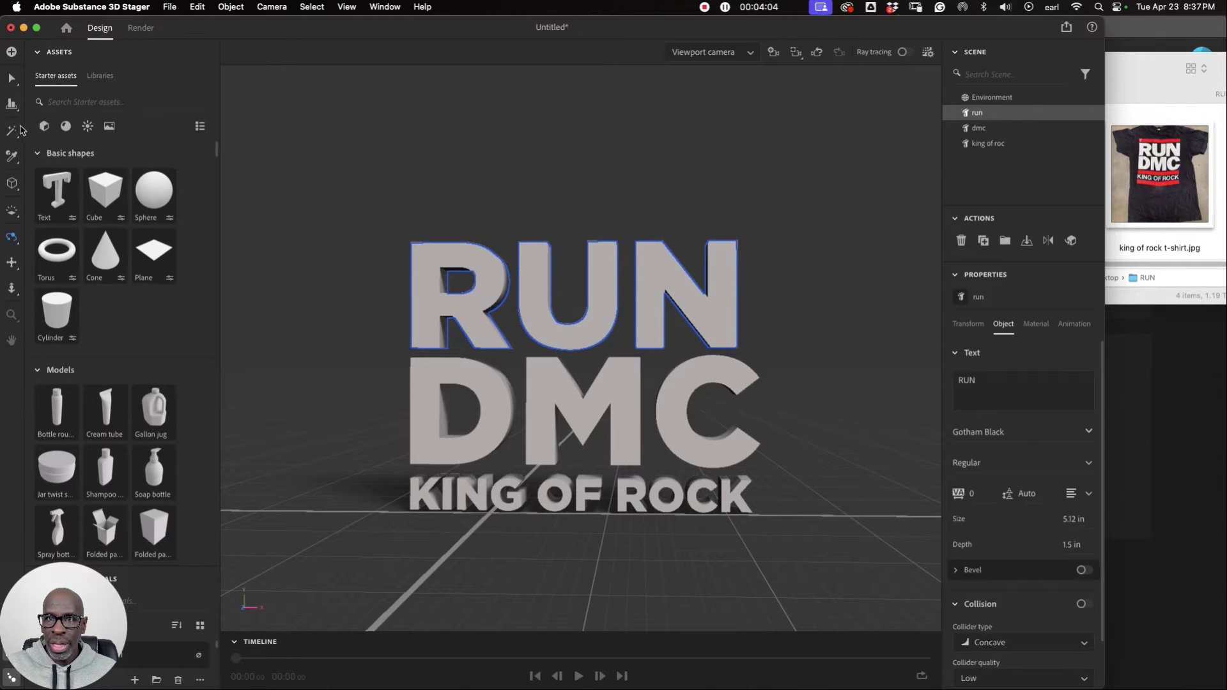
click(10, 79)
click(557, 407)
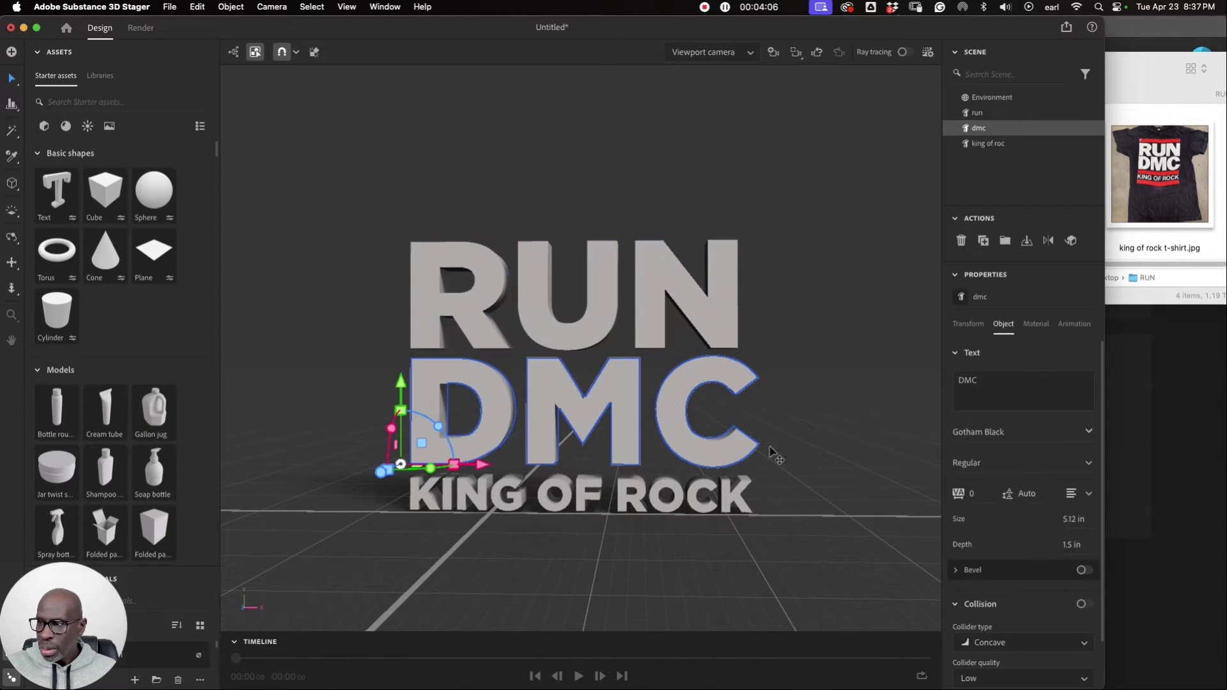
click(971, 496)
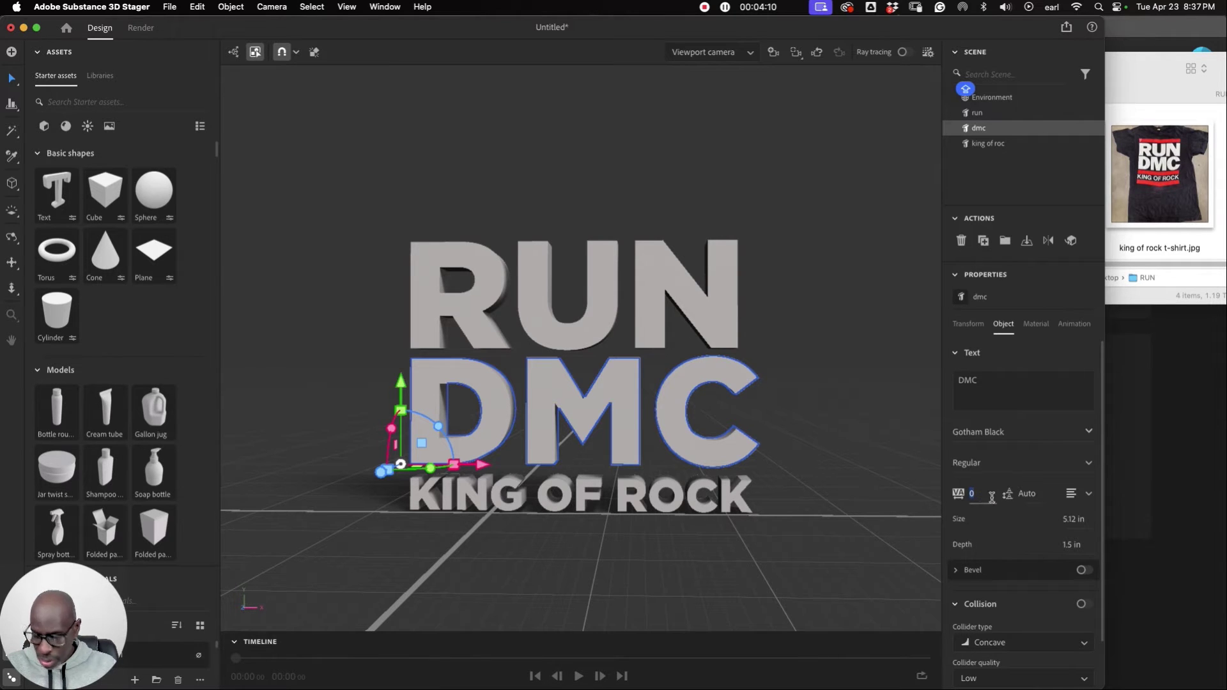
text(-2)
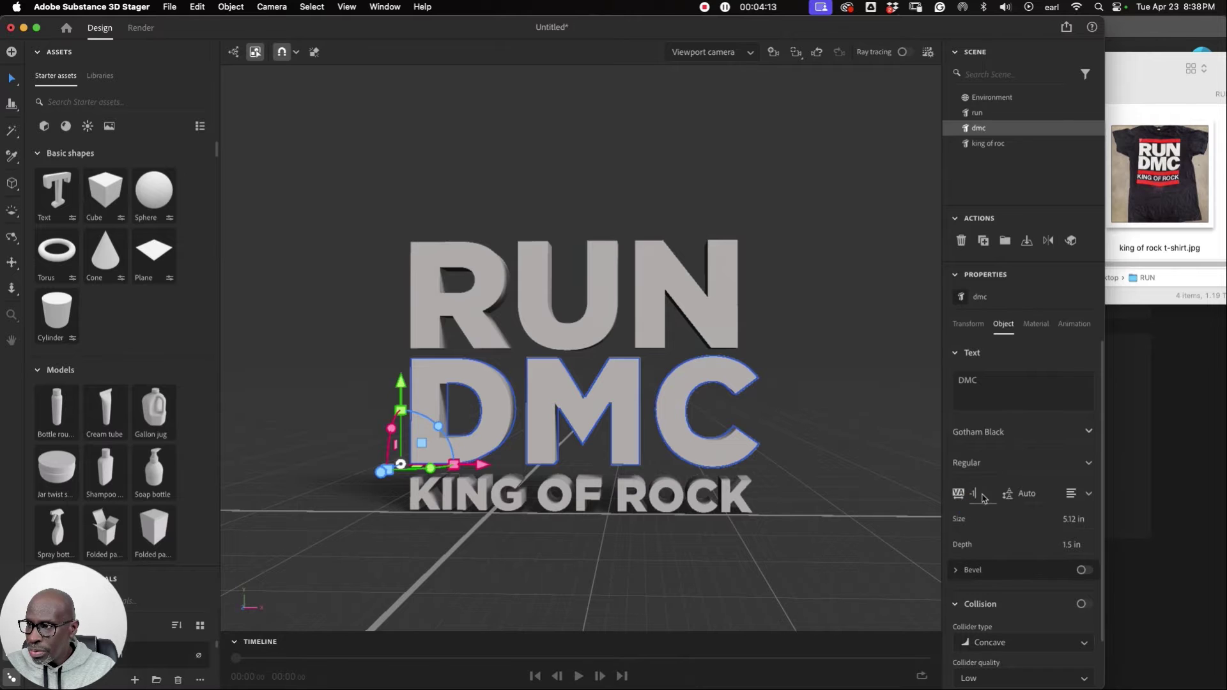
key(Return)
drag(977, 507, 971, 507)
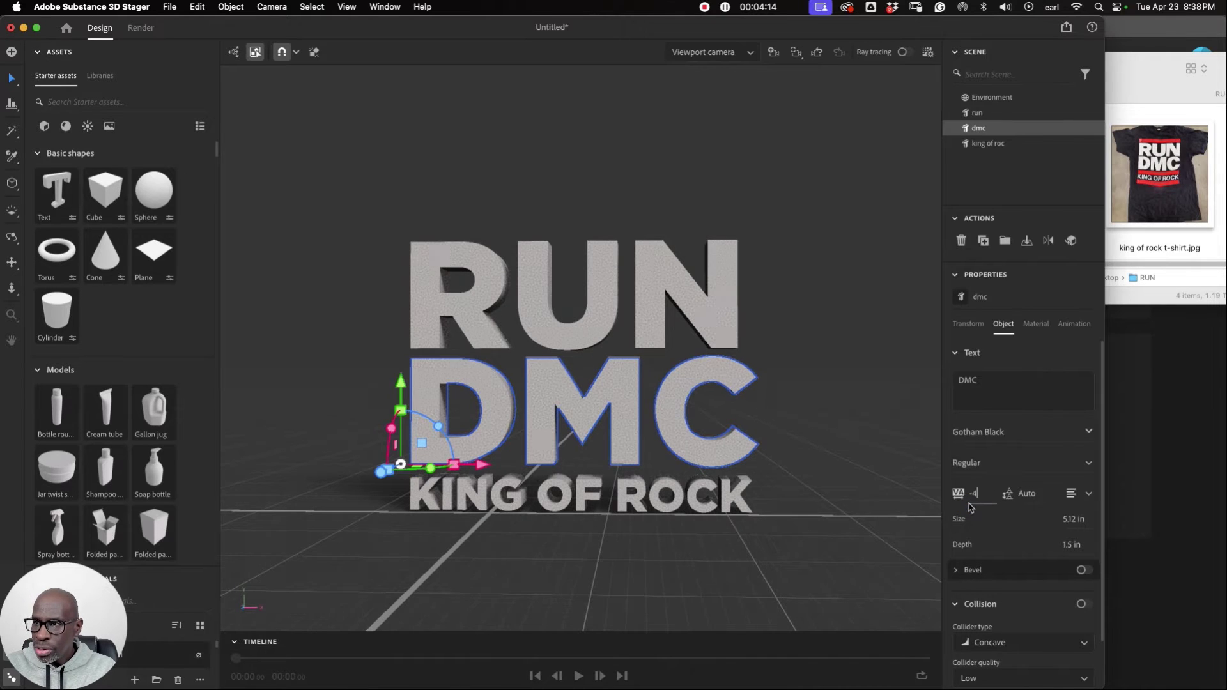
key(Down)
key(Down)
key(Down)
key(Down)
key(Down)
key(Down)
key(Down)
key(Down)
key(Down)
key(Down)
key(Down)
key(Down)
key(Down)
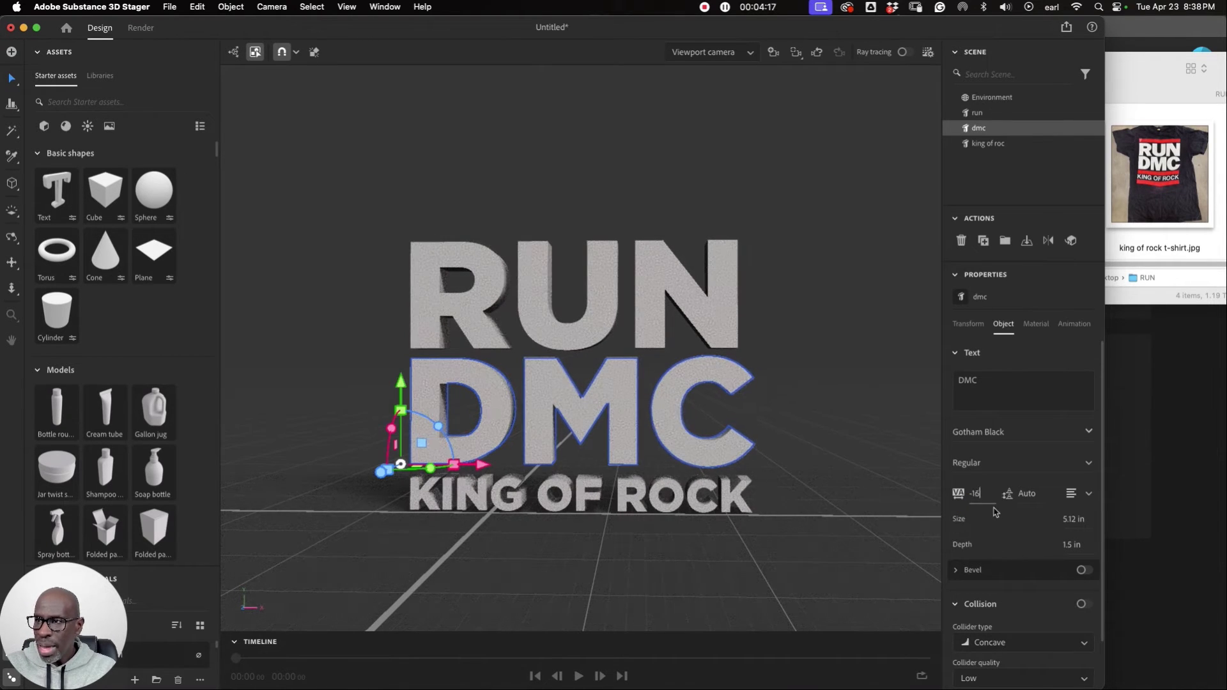
key(Down)
key(Down)
key(Down)
key(Down)
key(Down)
key(Down)
key(Down)
key(Down)
key(Down)
key(Down)
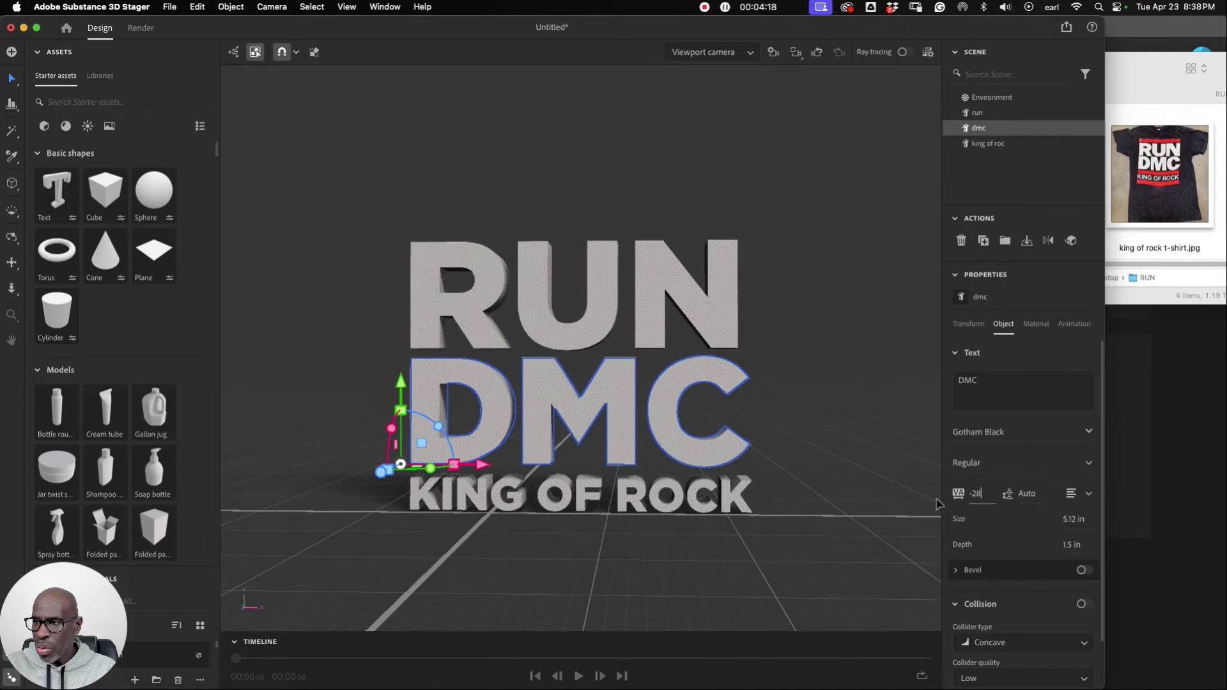
key(Down)
key(Down)
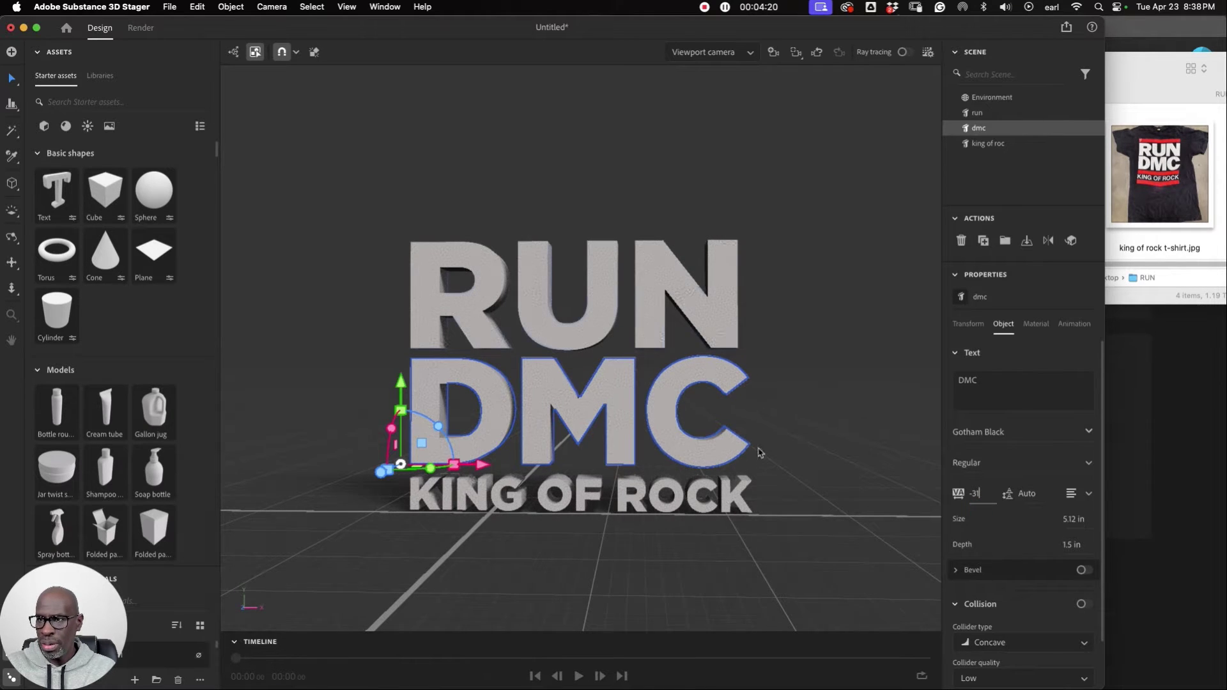
Widen the RUN text's tracking to 21 so its right edge lines up with the rows below.
click(717, 320)
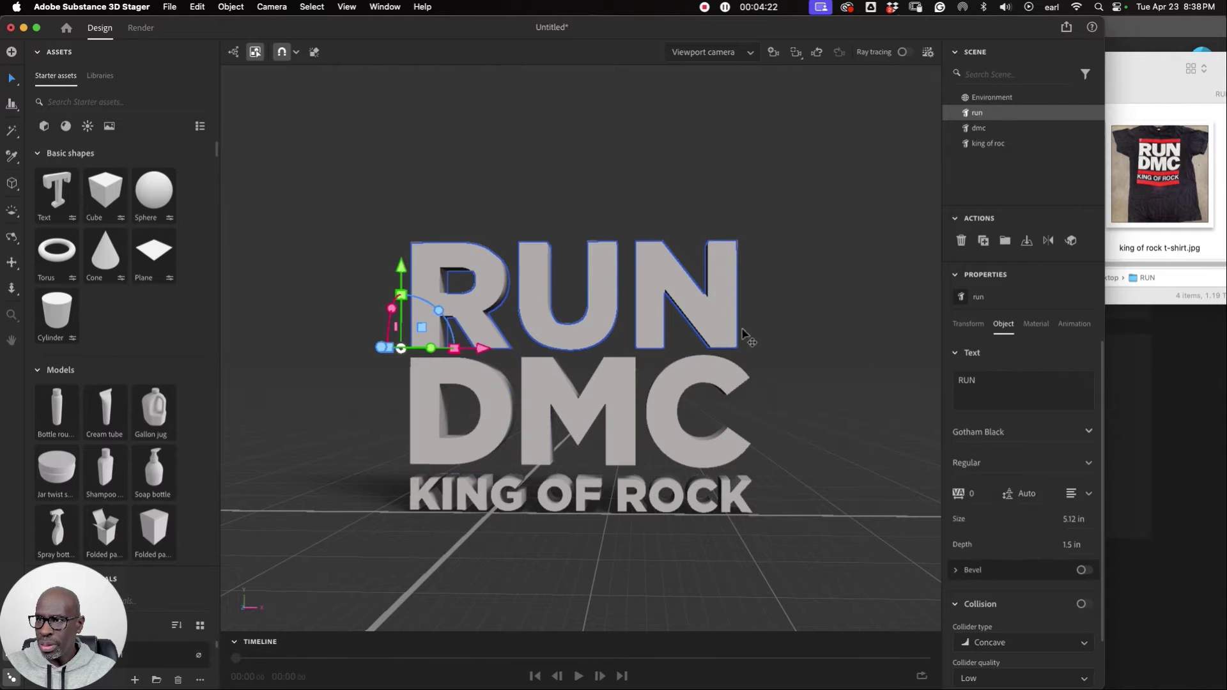
click(972, 494)
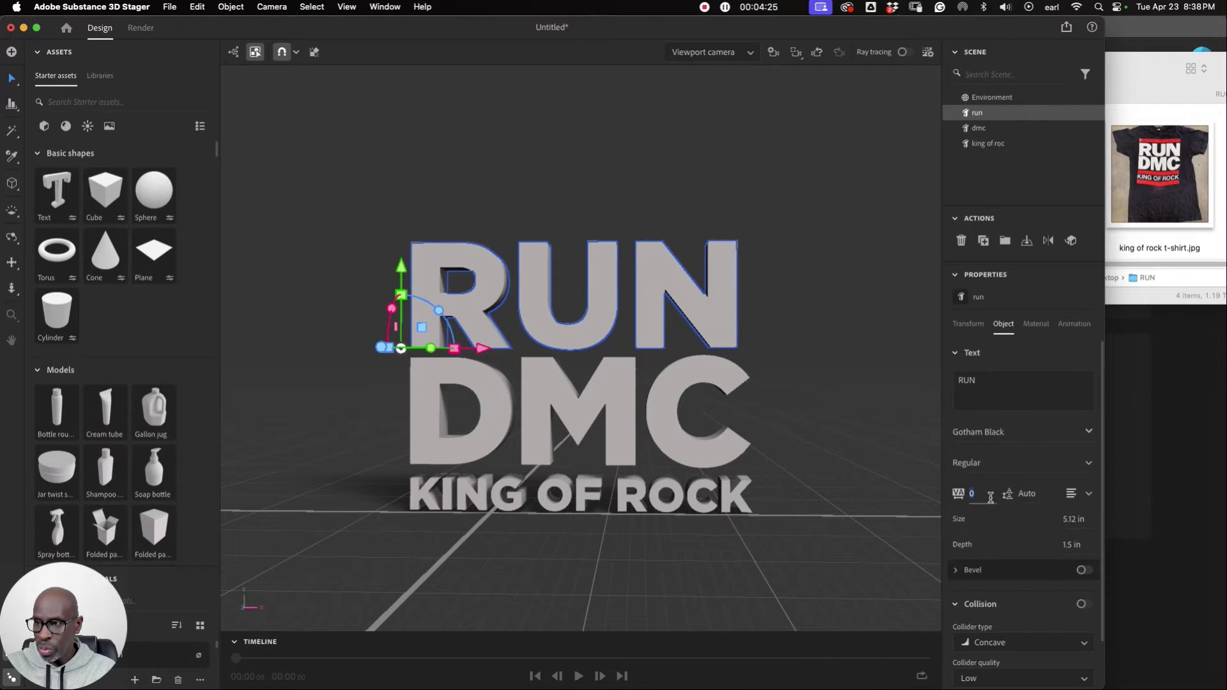
text(7)
key(BackSpace)
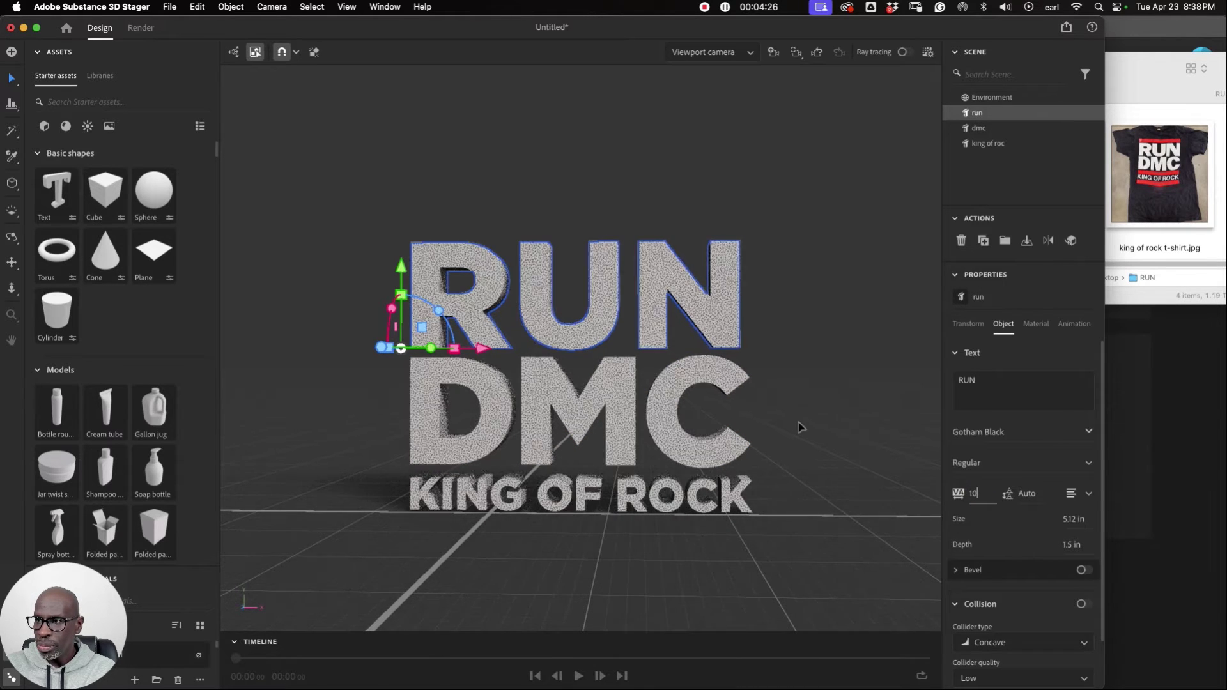
text(18)
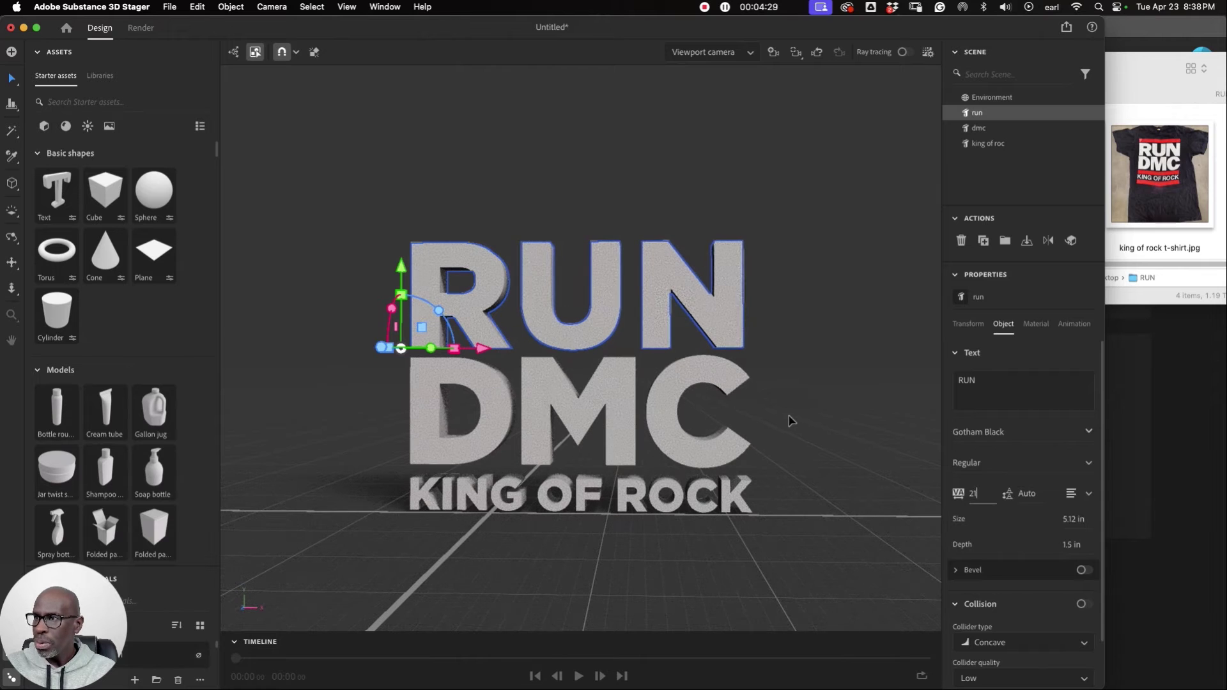
click(735, 556)
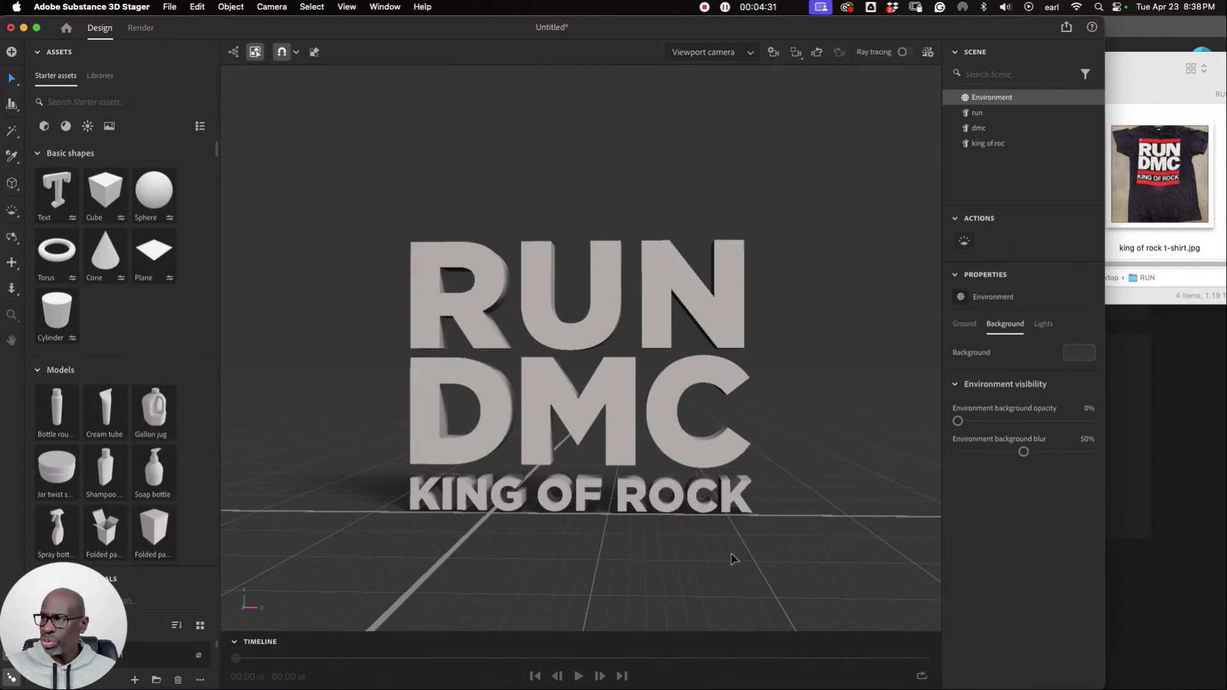
click(11, 238)
drag(609, 381, 542, 392)
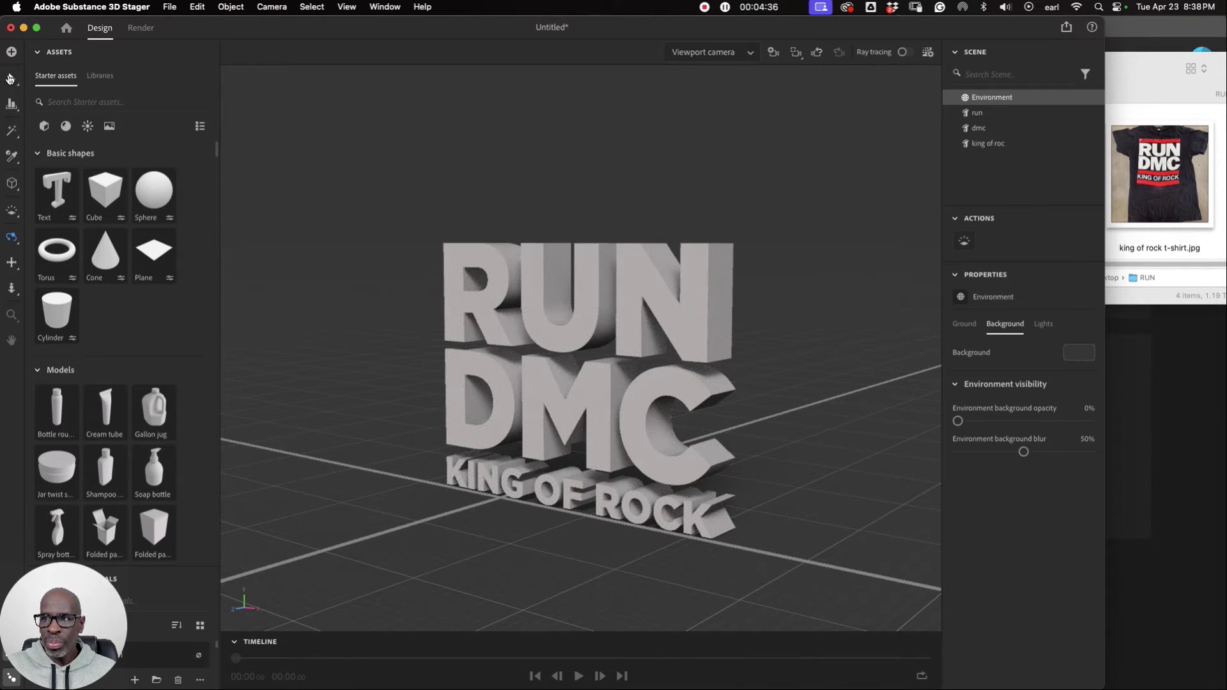
Set the extrusion depth of the RUN and DMC texts to 1 in each.
click(10, 78)
click(707, 308)
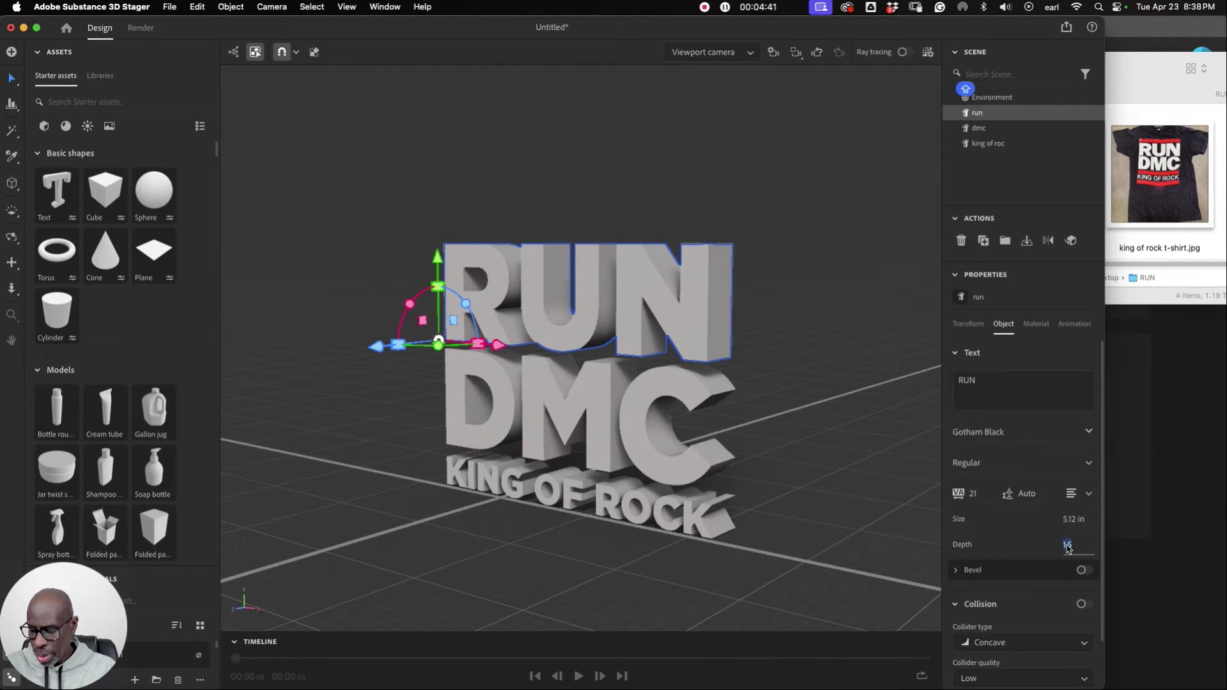
click(712, 455)
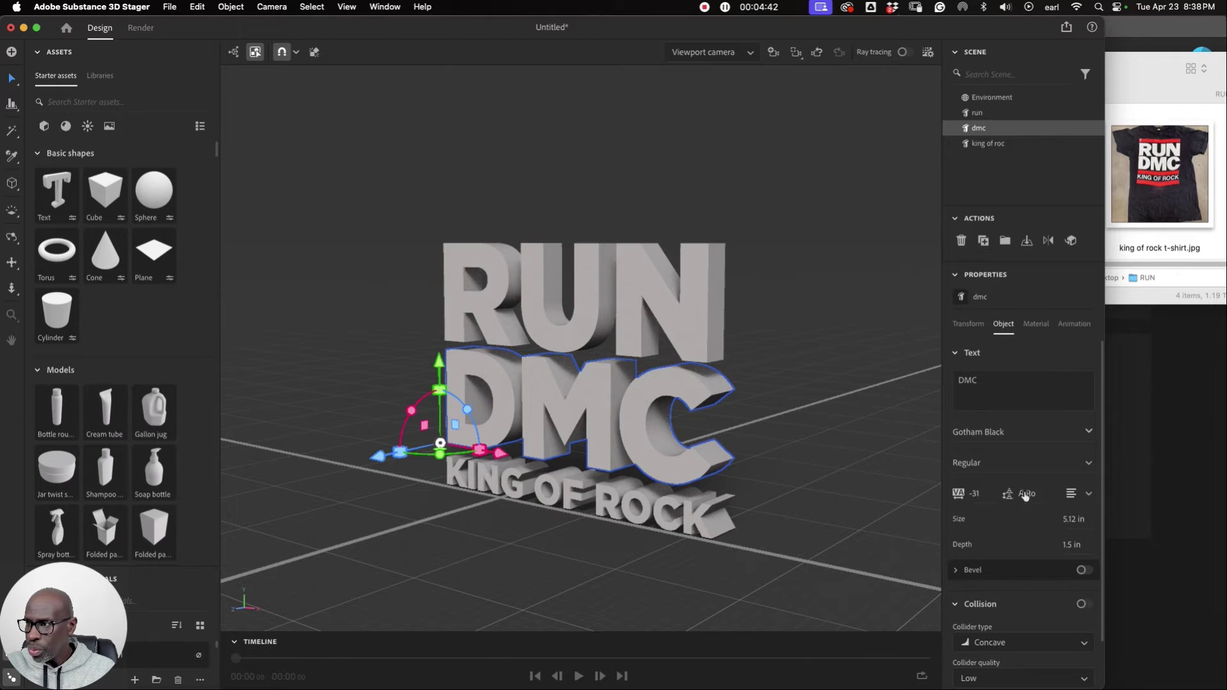
key(1)
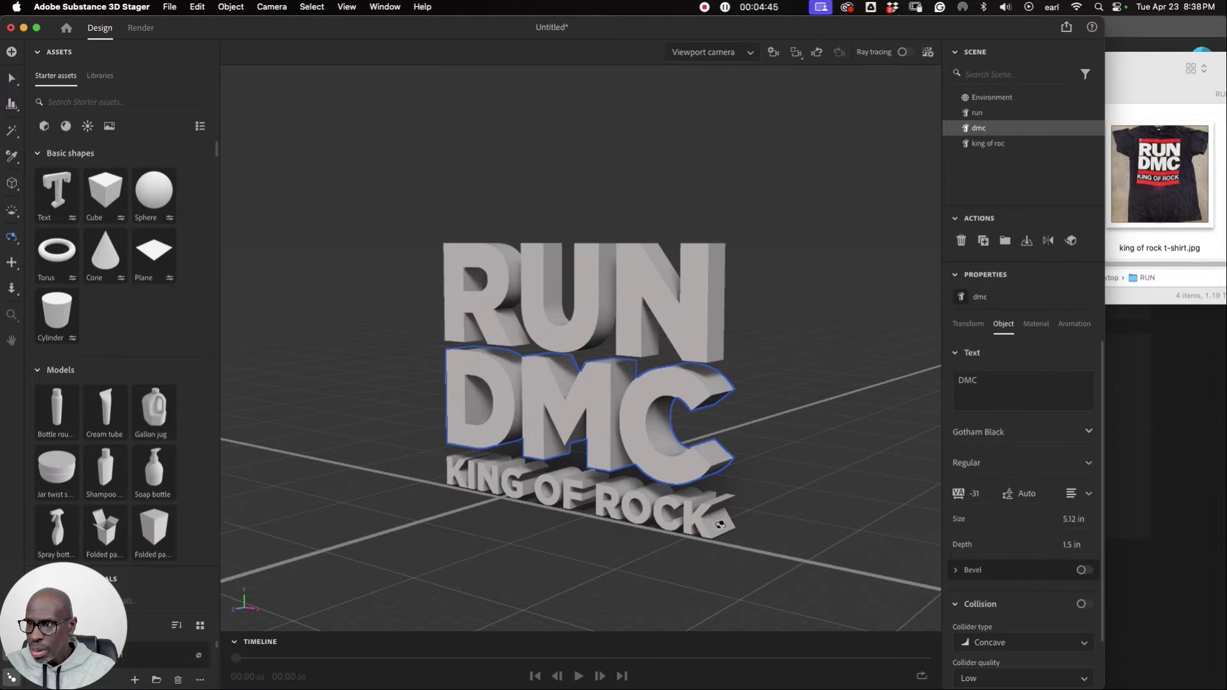
click(1071, 546)
text(1)
key(Return)
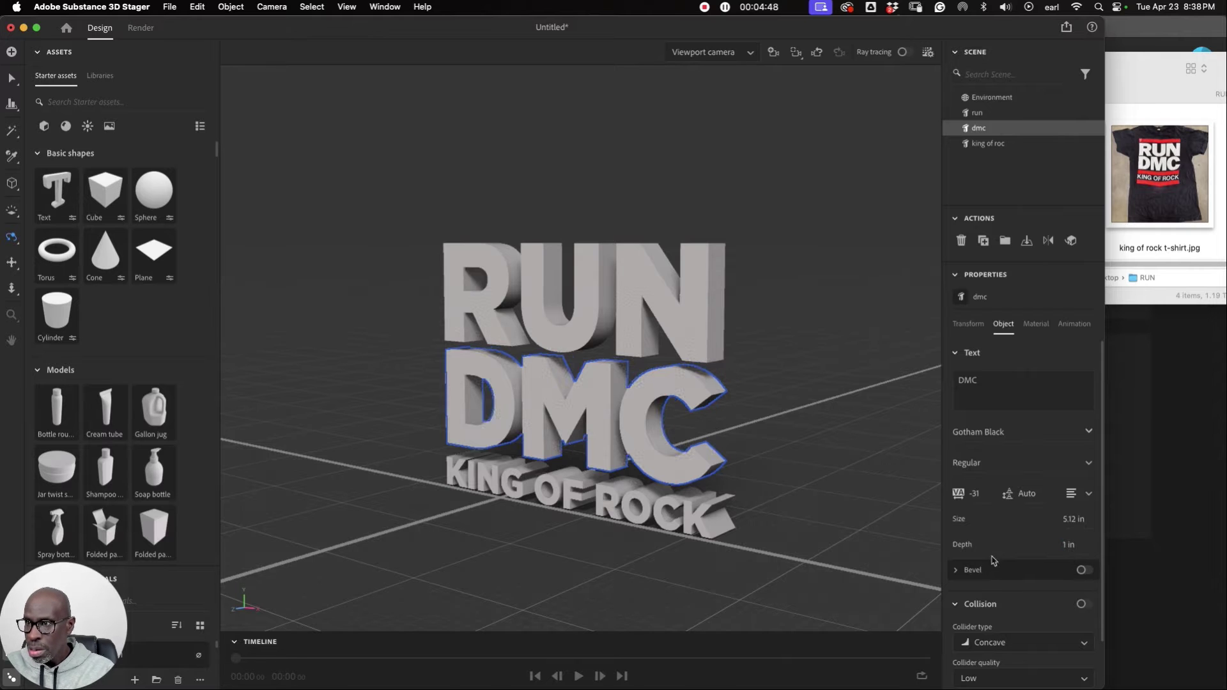
Set the KING OF ROCK text's extrusion depth to 1 in and deselect it.
click(7, 74)
click(708, 501)
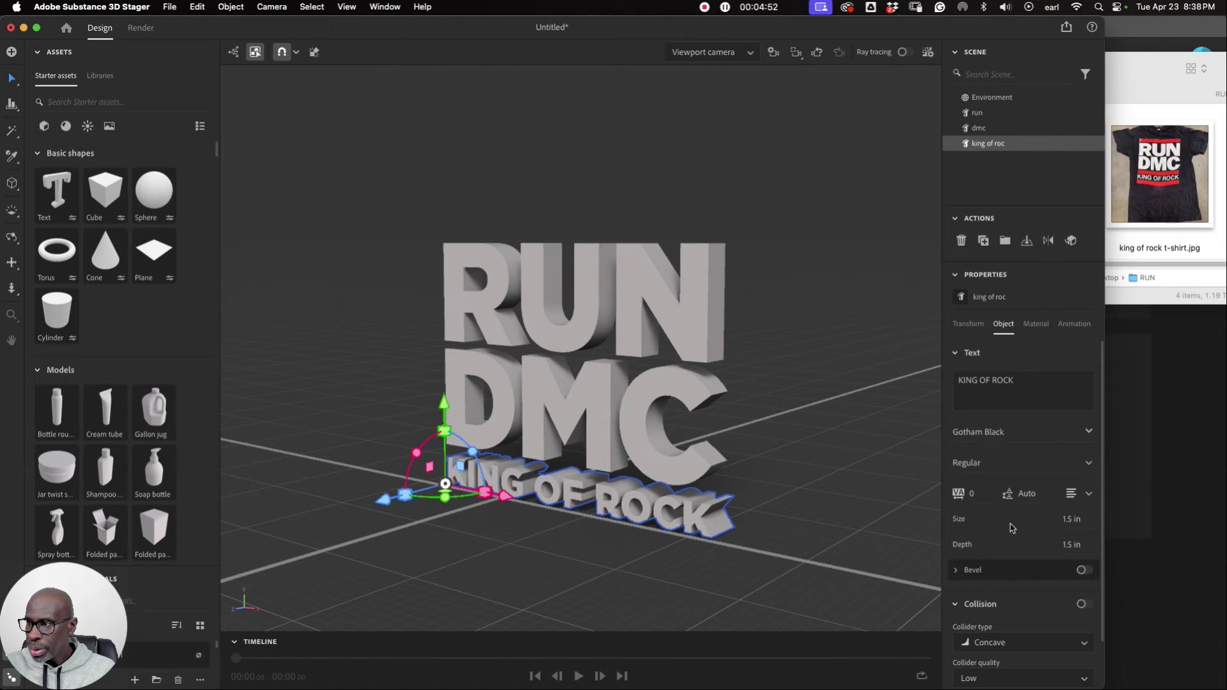
click(1067, 547)
click(794, 469)
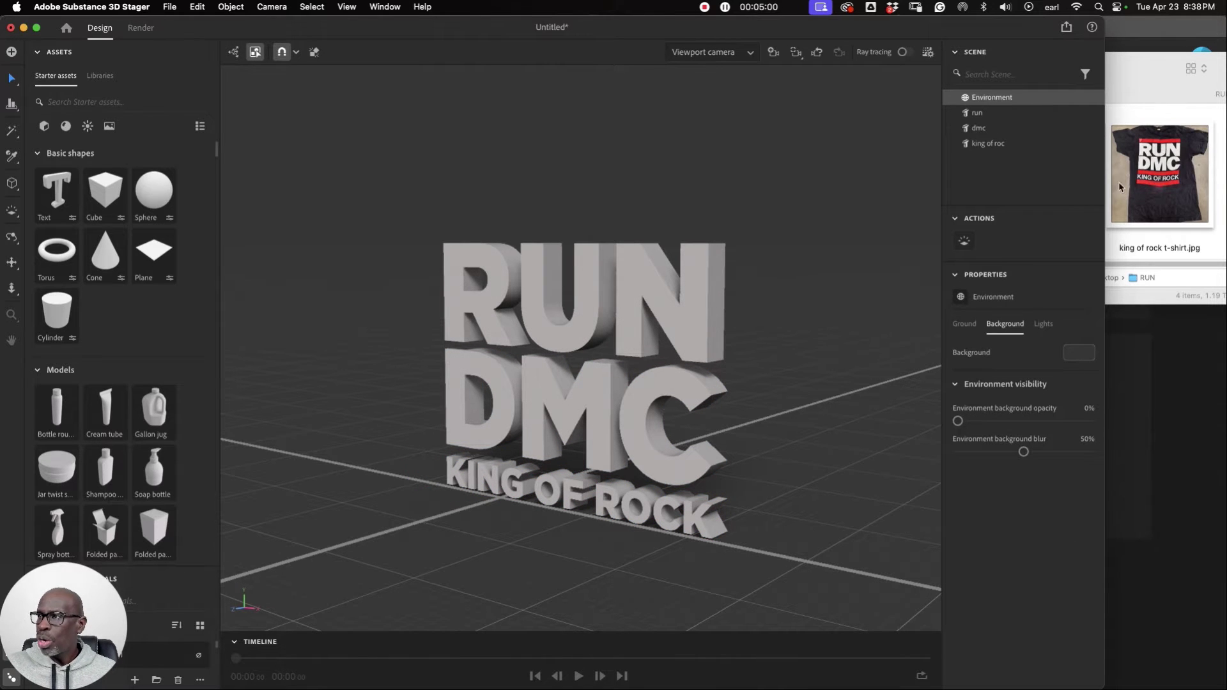
Add a cube to the scene and compare the overall widths of the RUN and DMC texts.
click(110, 194)
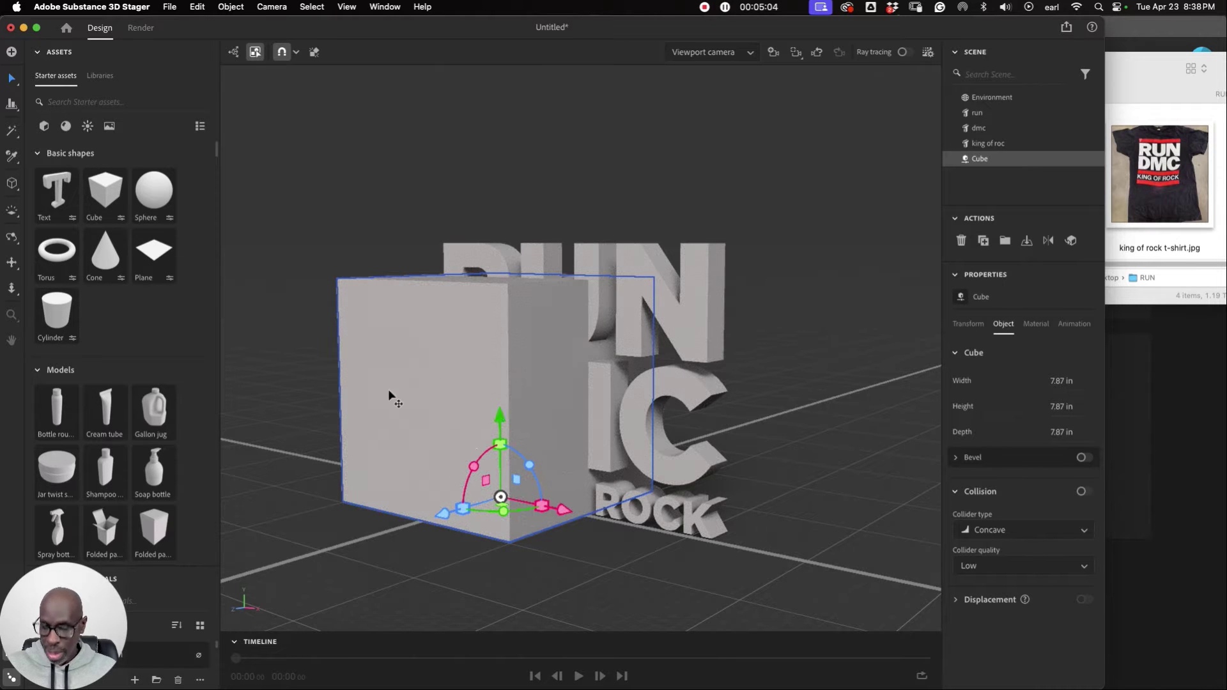
click(639, 255)
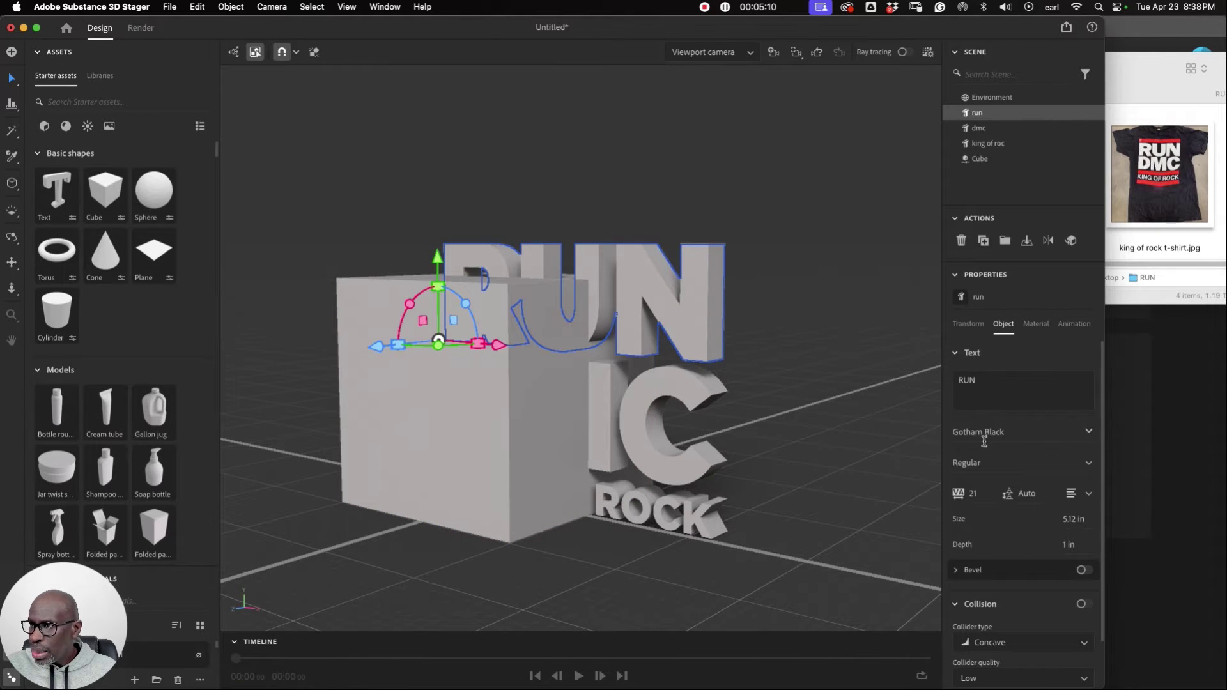
click(977, 325)
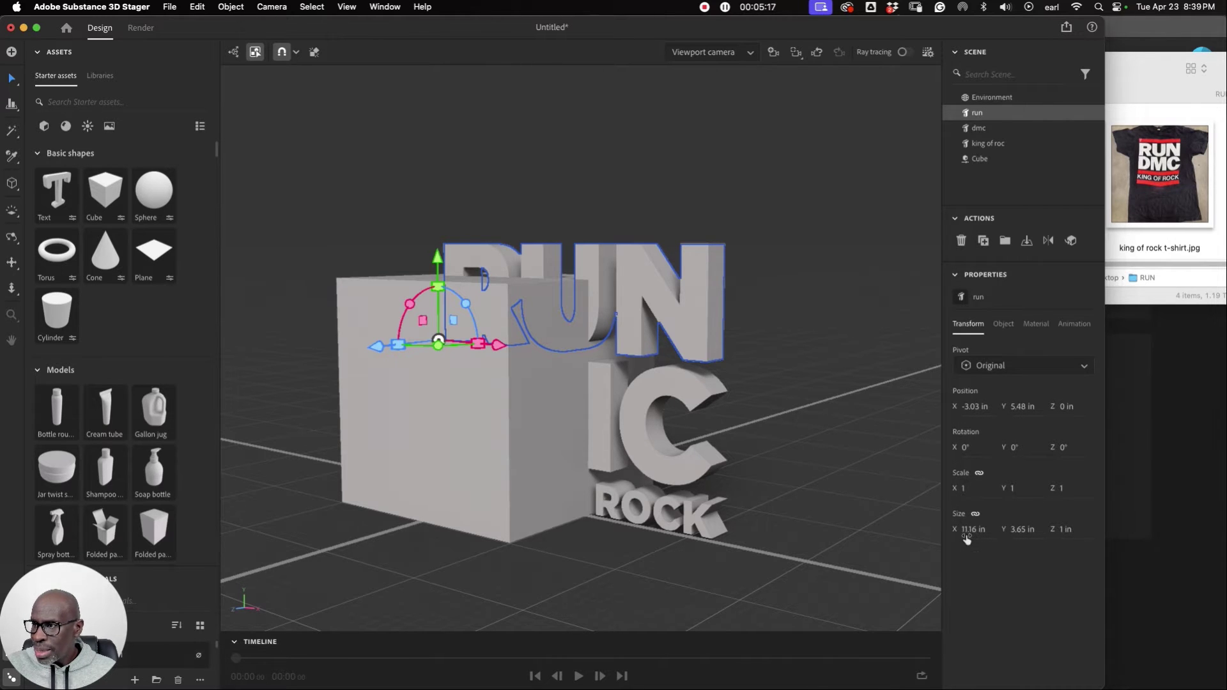
click(691, 389)
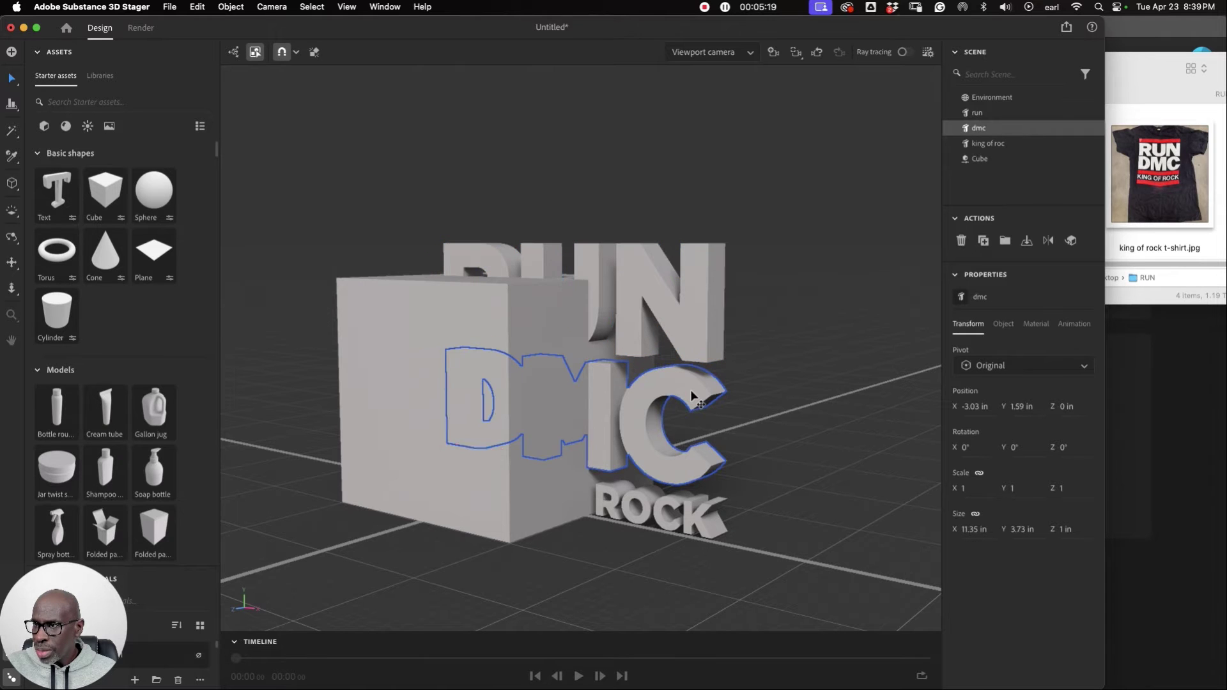
Resize the KING OF ROCK text proportionally to a width of 11.5 in.
click(696, 514)
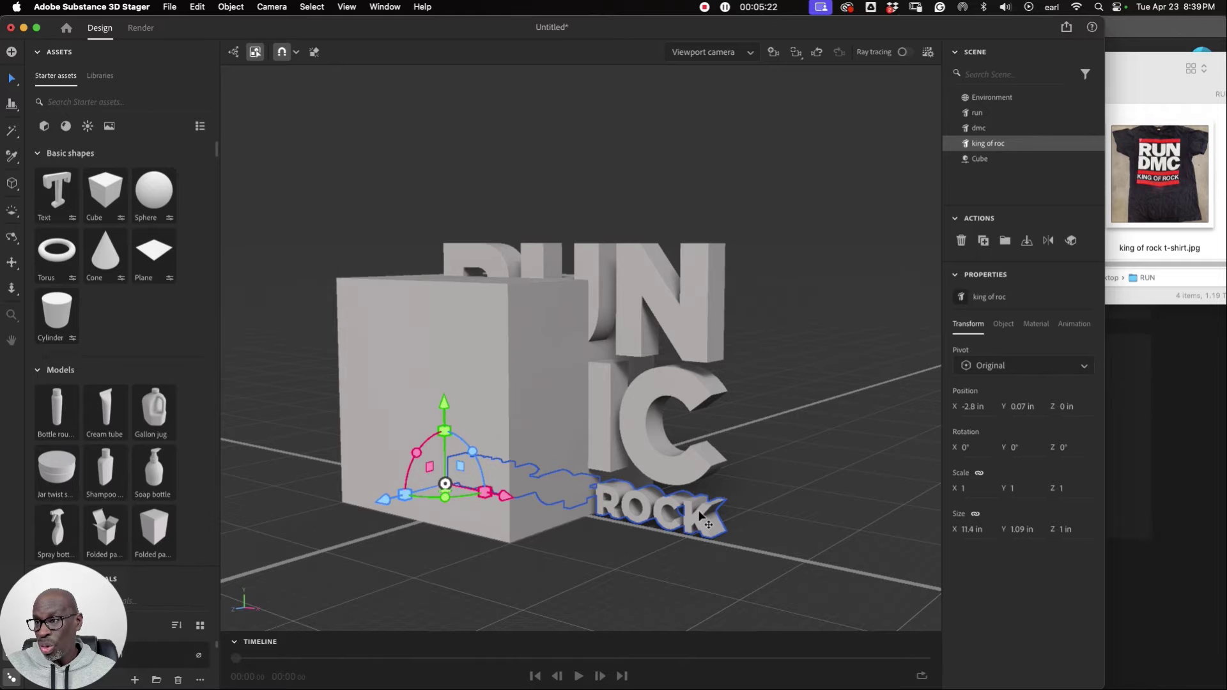
click(969, 529)
text(11)
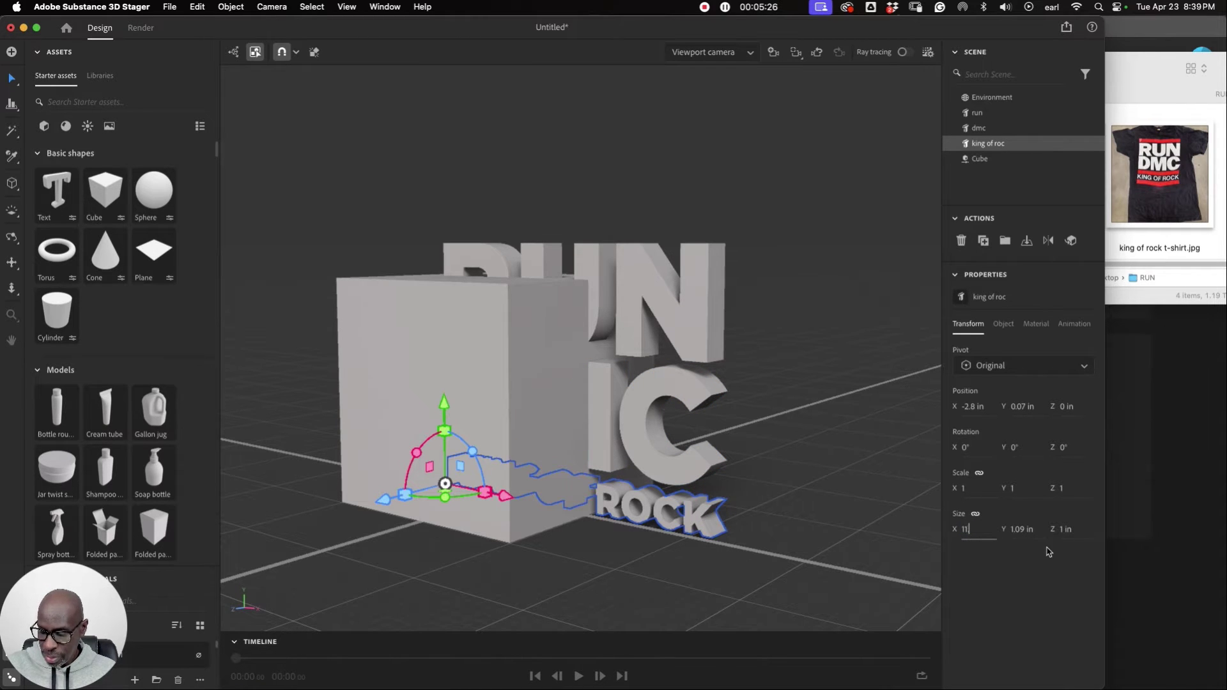
text(.35)
key(Return)
Resize the DMC text proportionally to a width of 11.5 in.
click(715, 465)
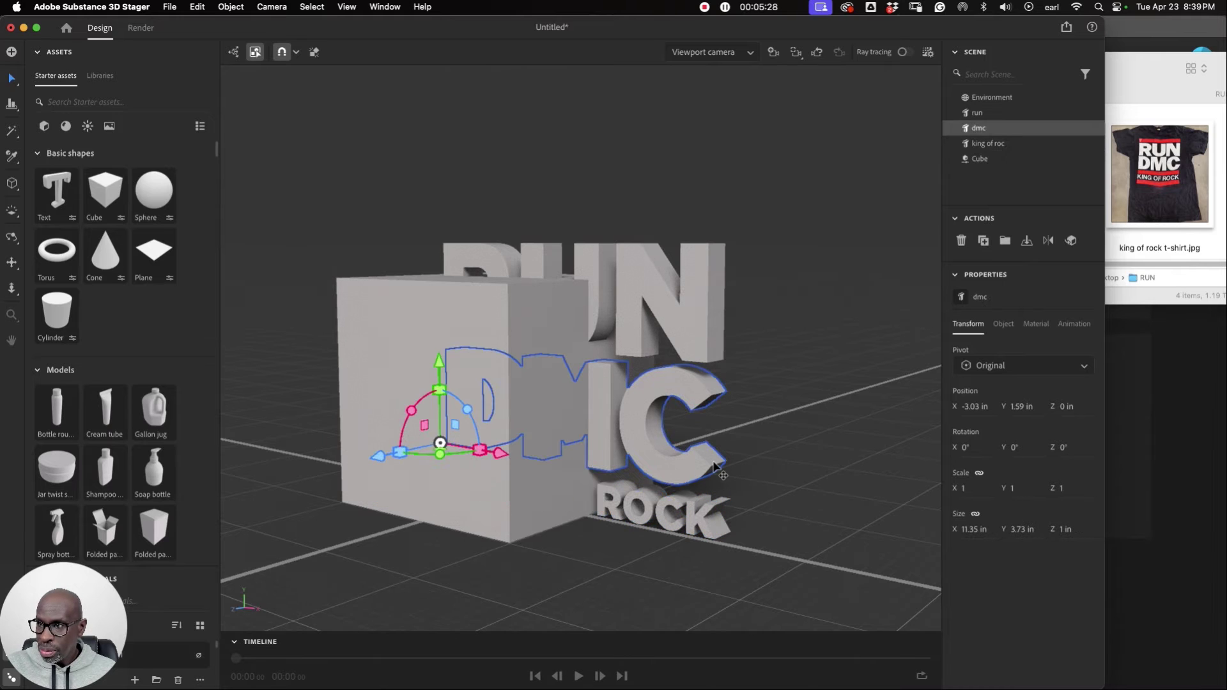
click(969, 530)
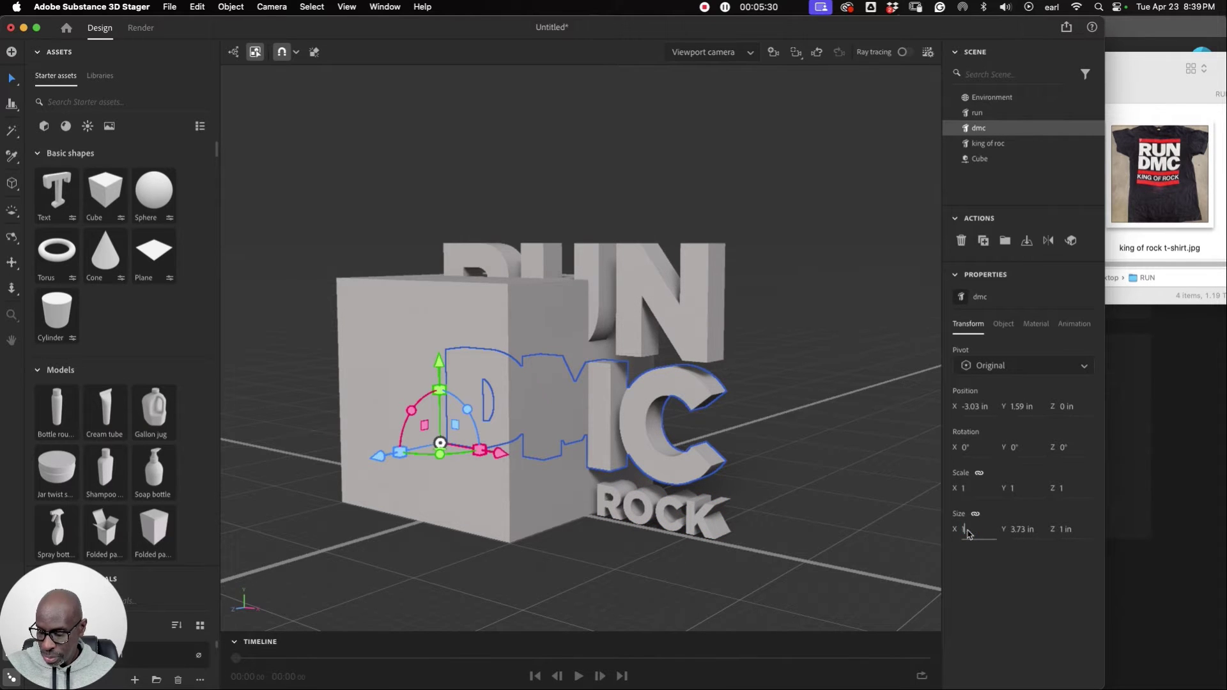
text(11.35)
key(Return)
Resize the RUN text proportionally to a width of 11.5 in and check the widths of DMC and KING OF ROCK.
click(714, 309)
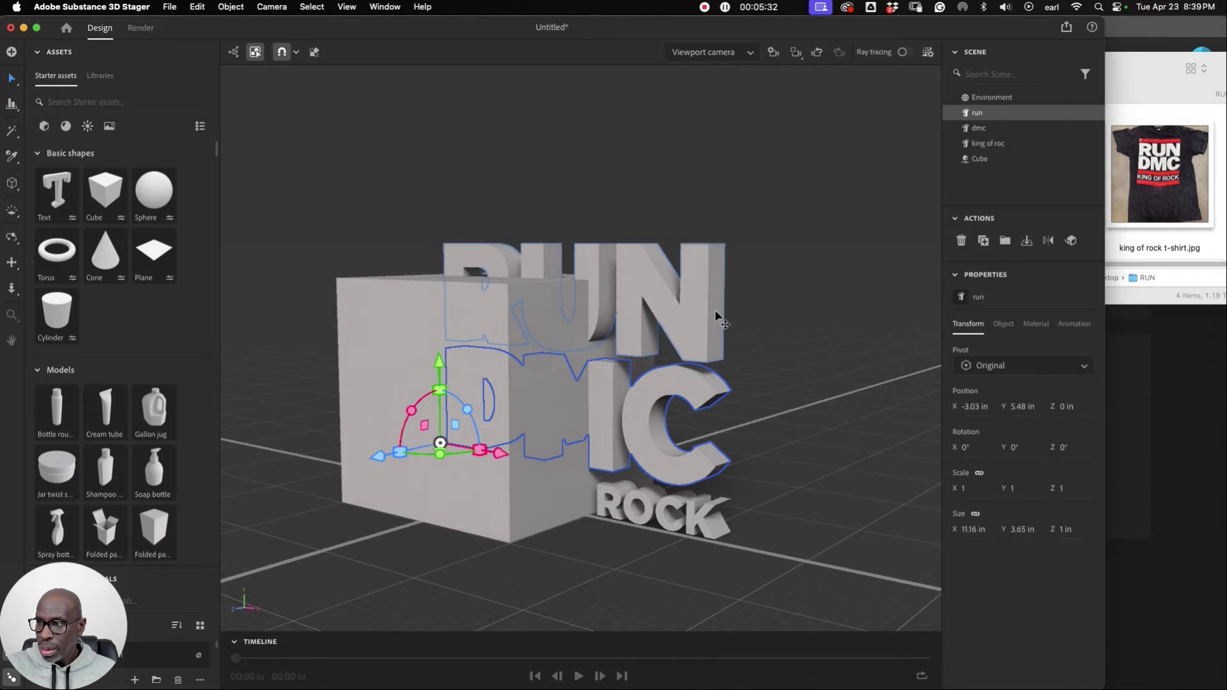
key(1)
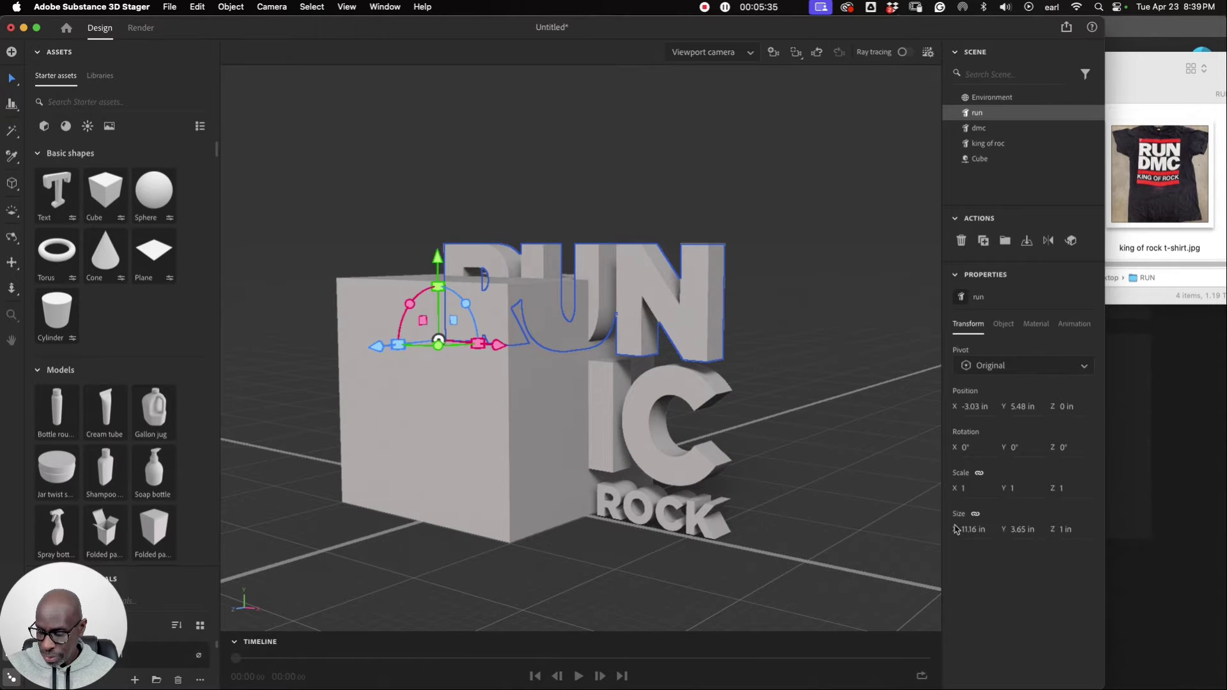
key(1)
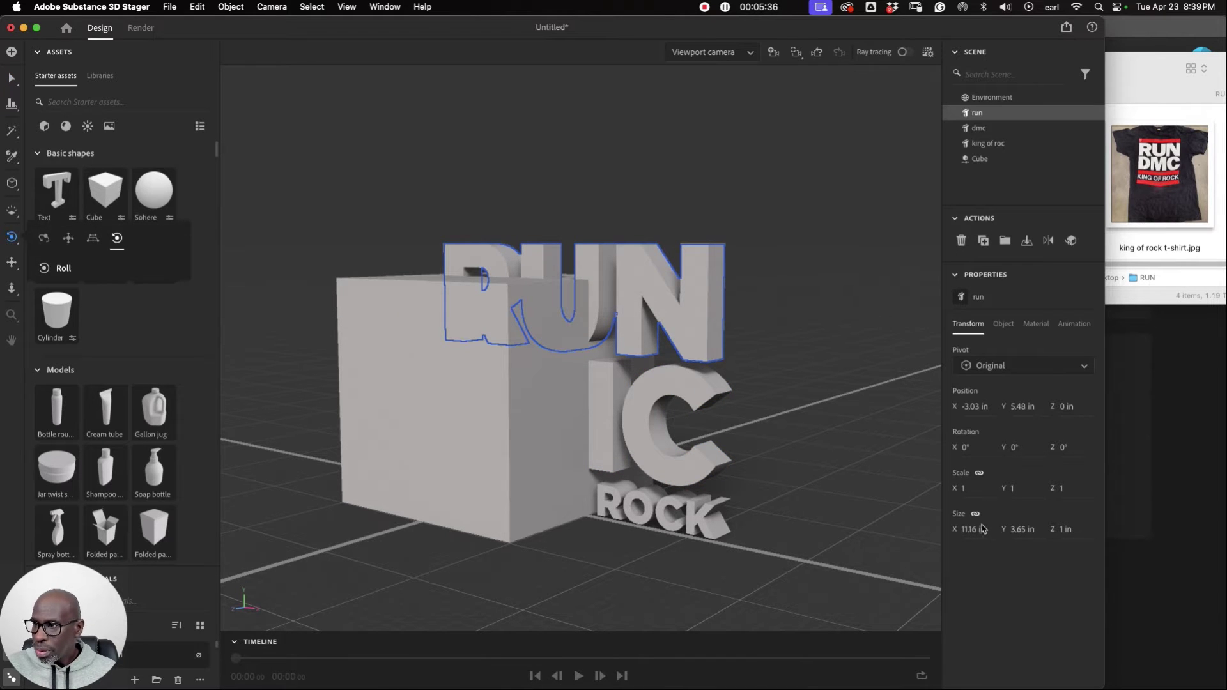
click(970, 530)
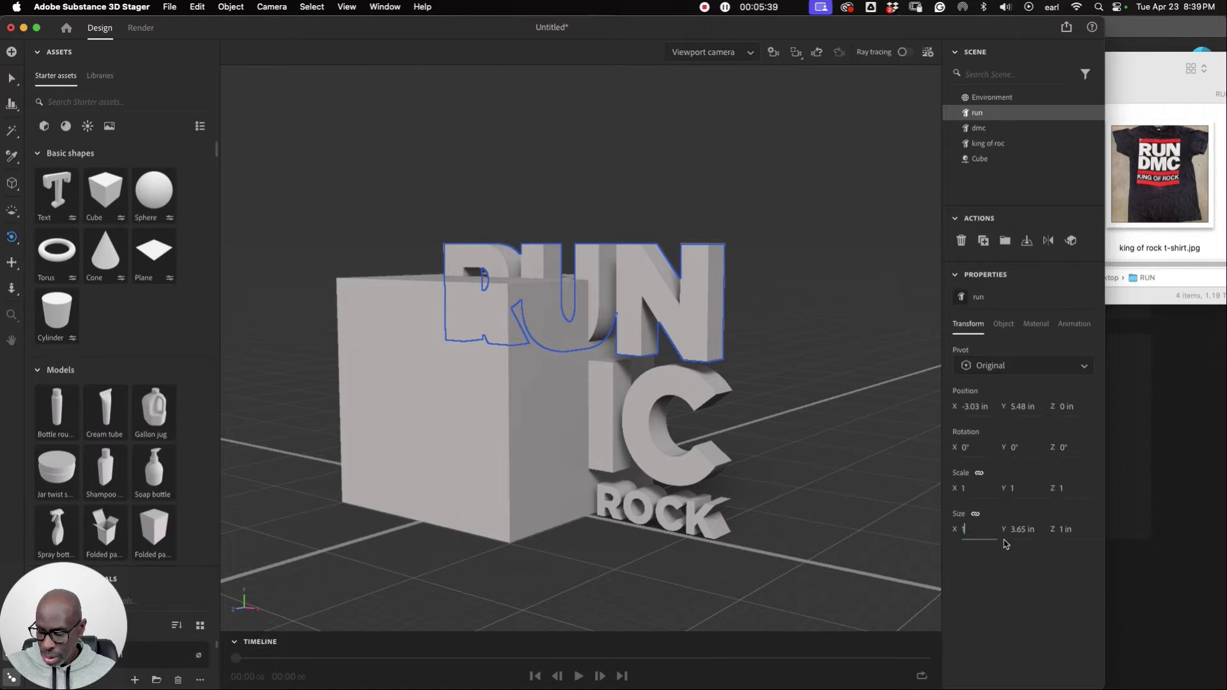
text(11.5)
key(Return)
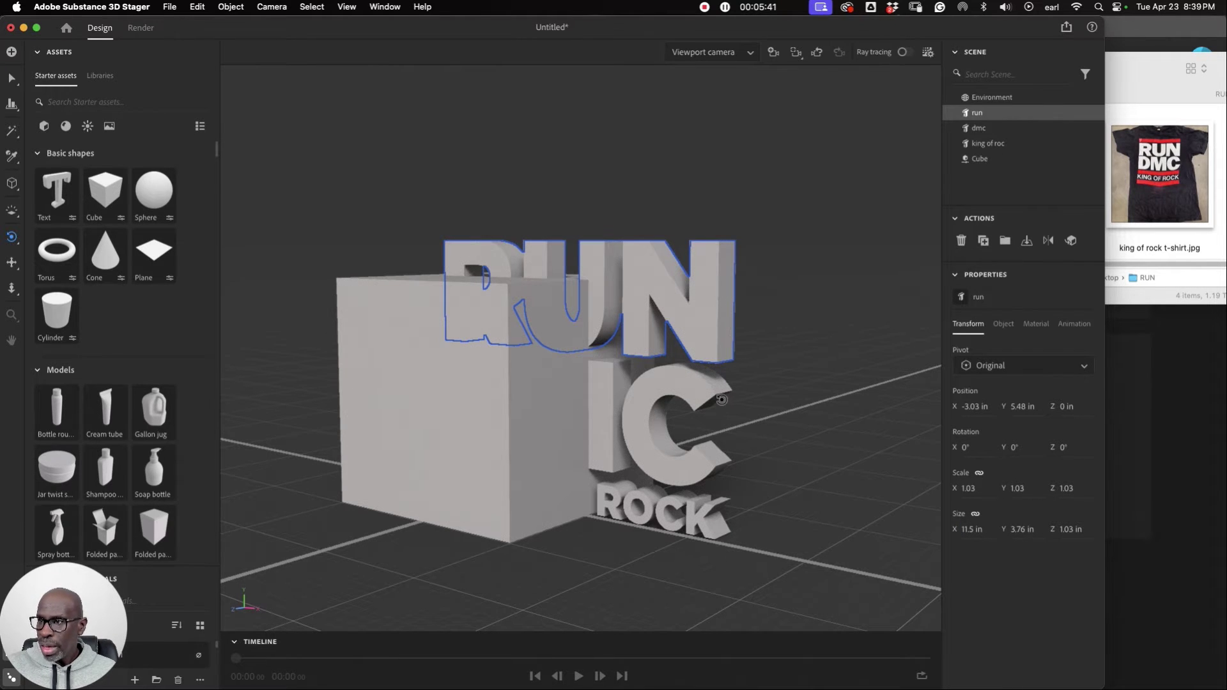
key(v)
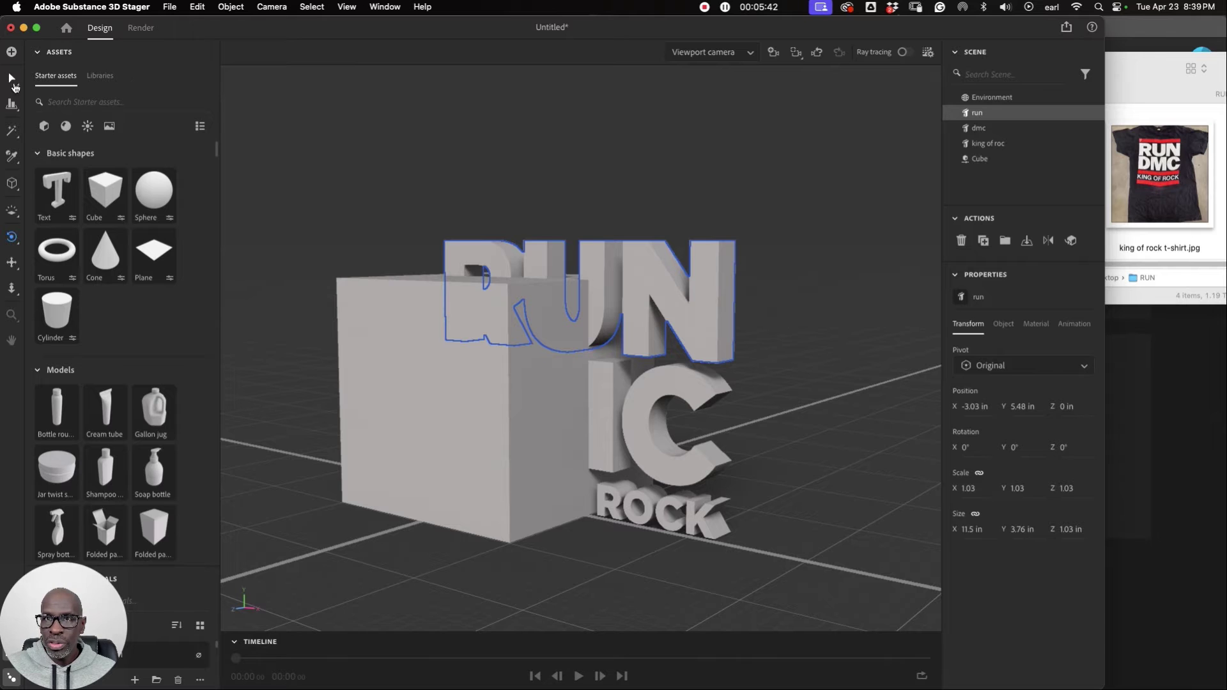
click(703, 381)
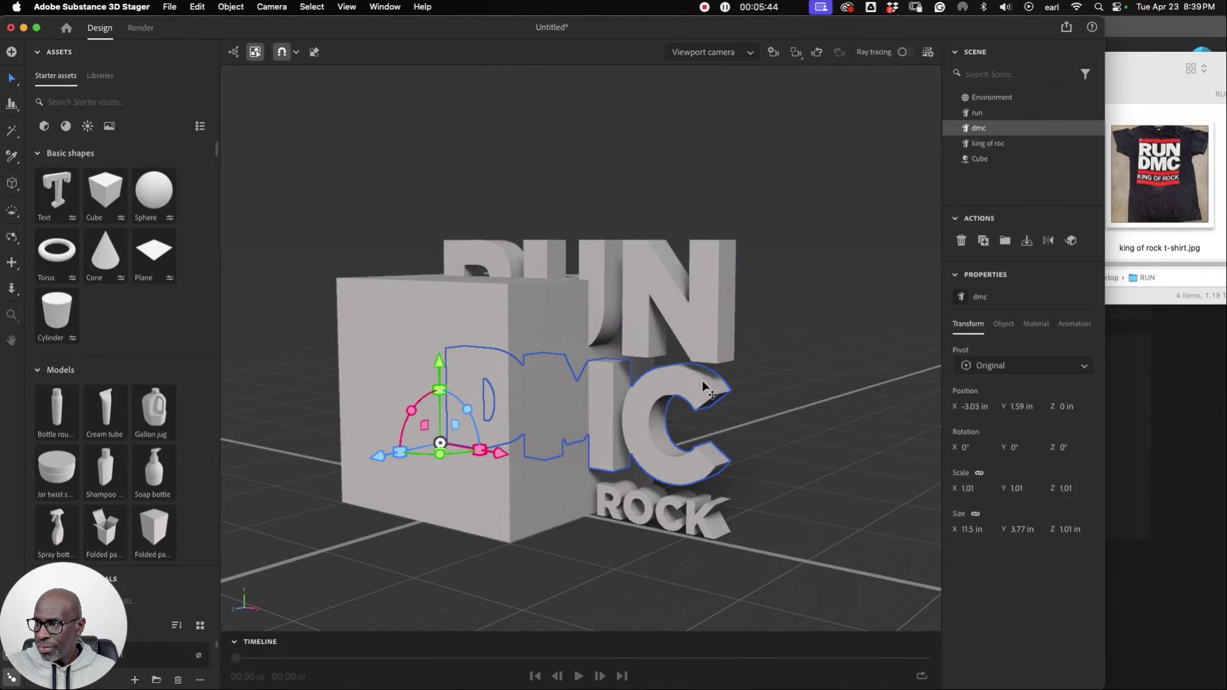
click(575, 470)
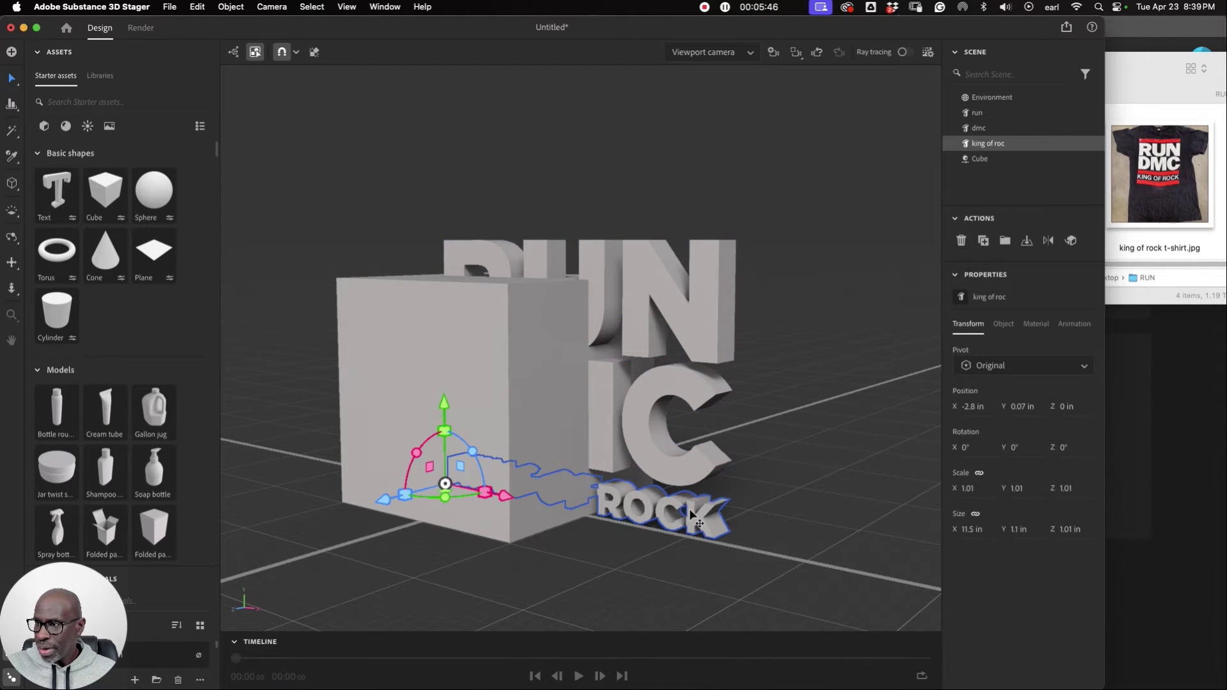
Scale the cube uniformly to 11.5 in wide.
click(508, 366)
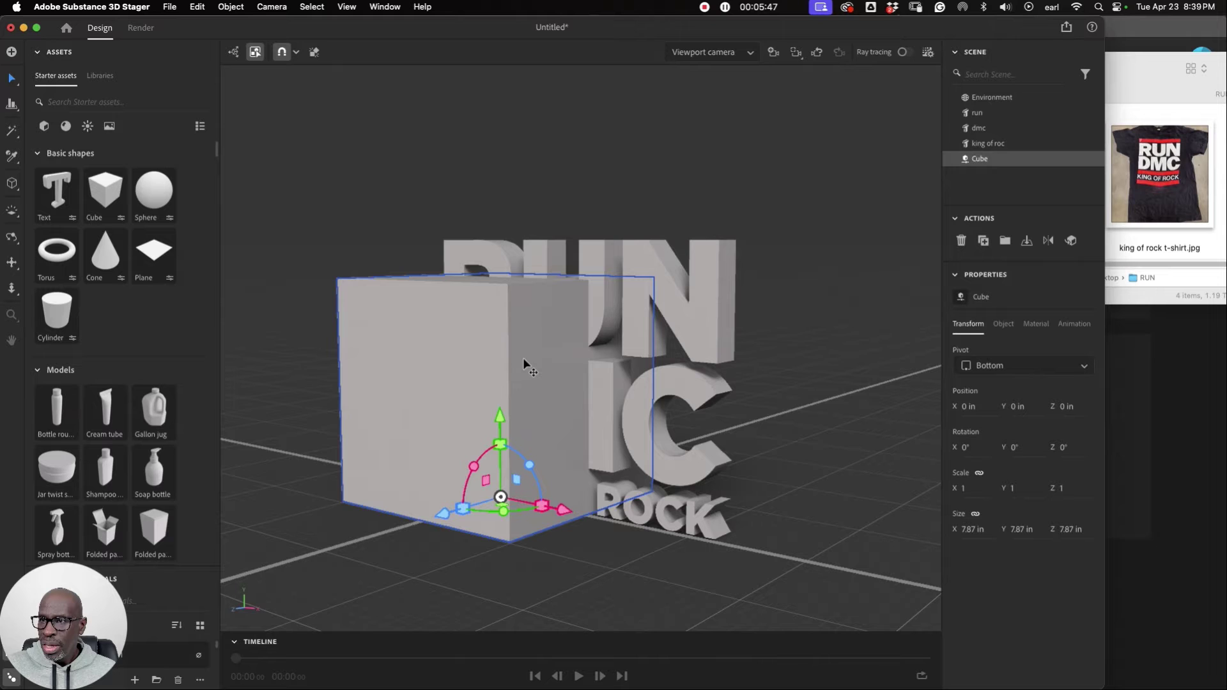
click(983, 533)
text(11.5)
key(Return)
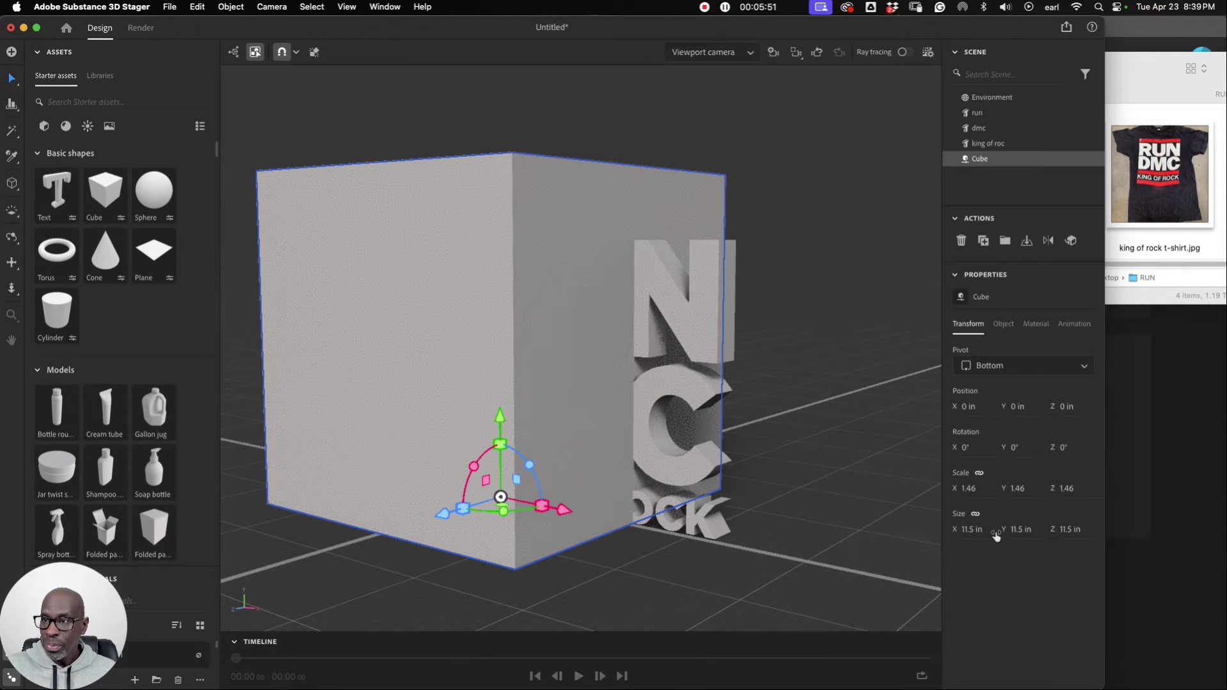
Flatten the cube into a bar about 2.33 in deep, unlink its size proportions, and set its height to 1 in.
click(500, 448)
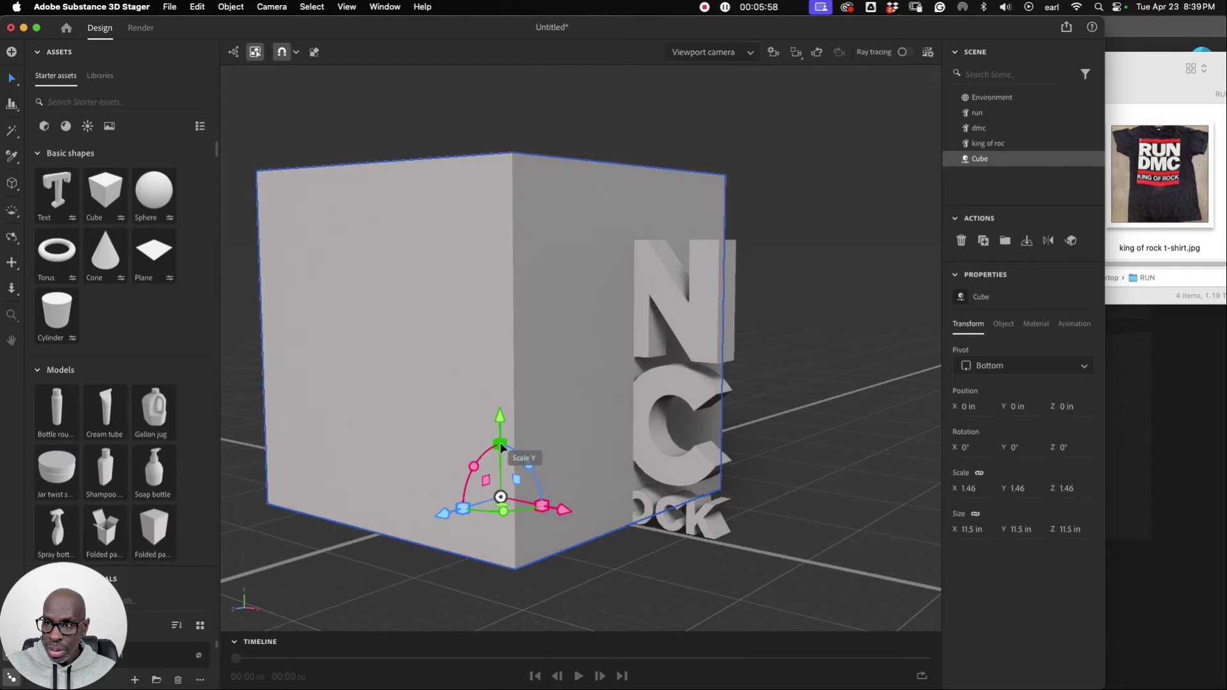
drag(500, 449, 484, 496)
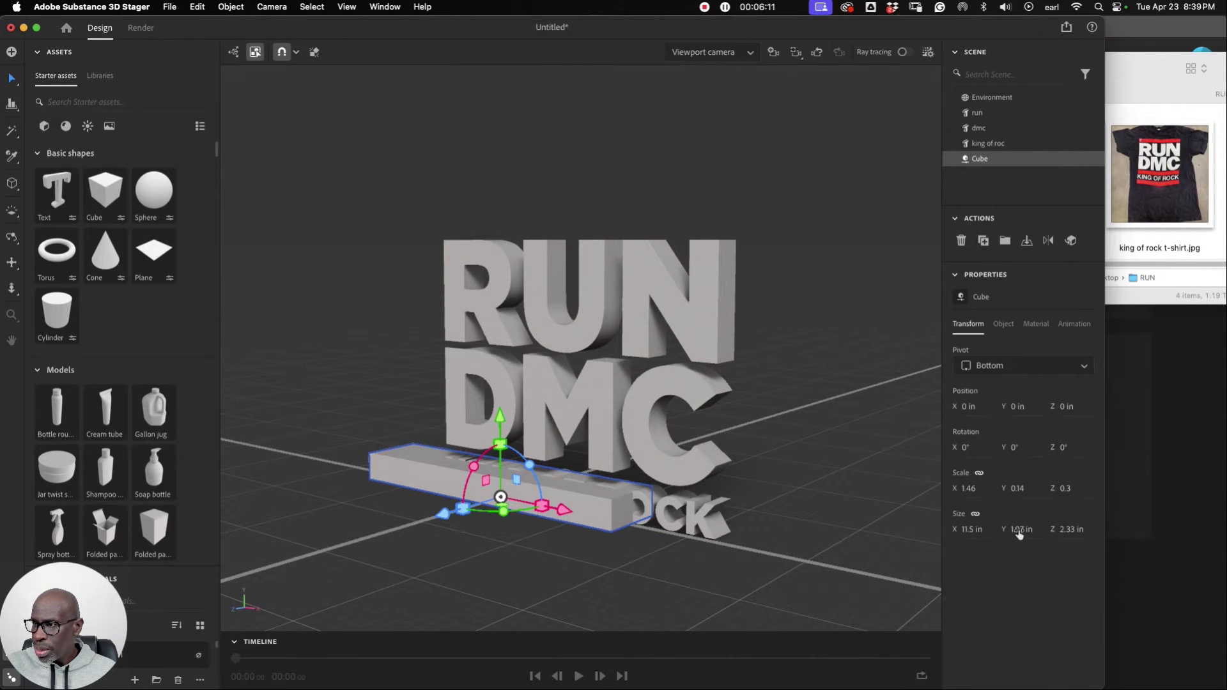
drag(1019, 535, 1010, 530)
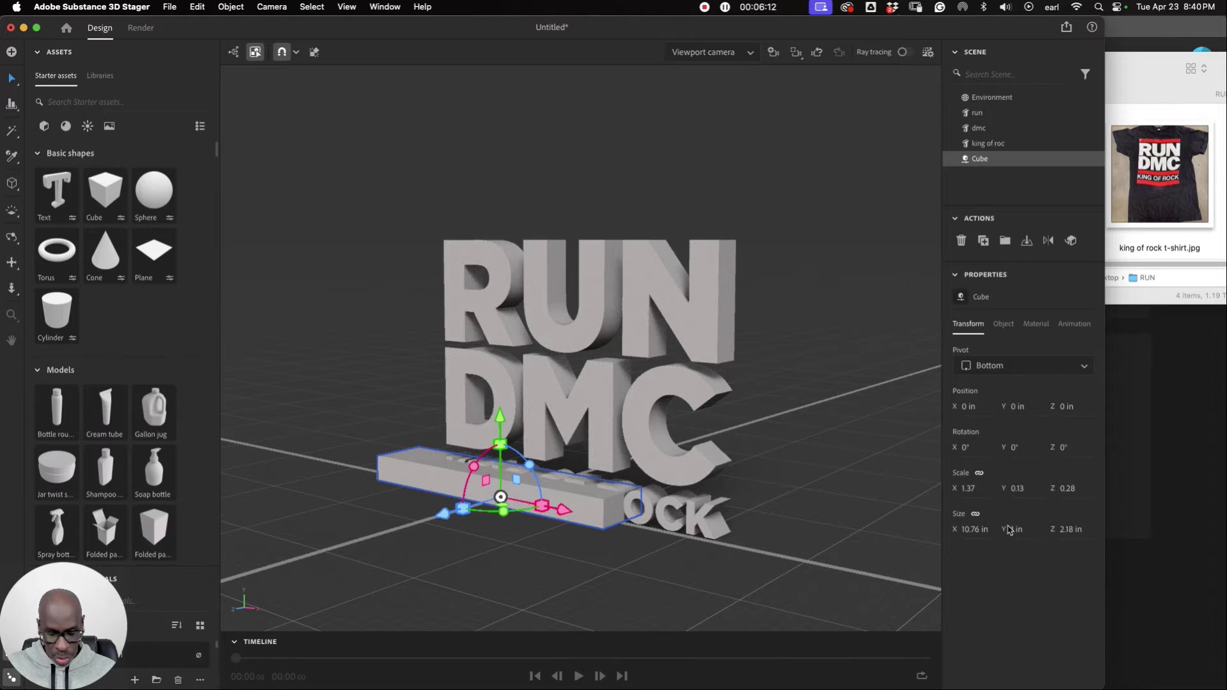
key(super+z)
click(975, 514)
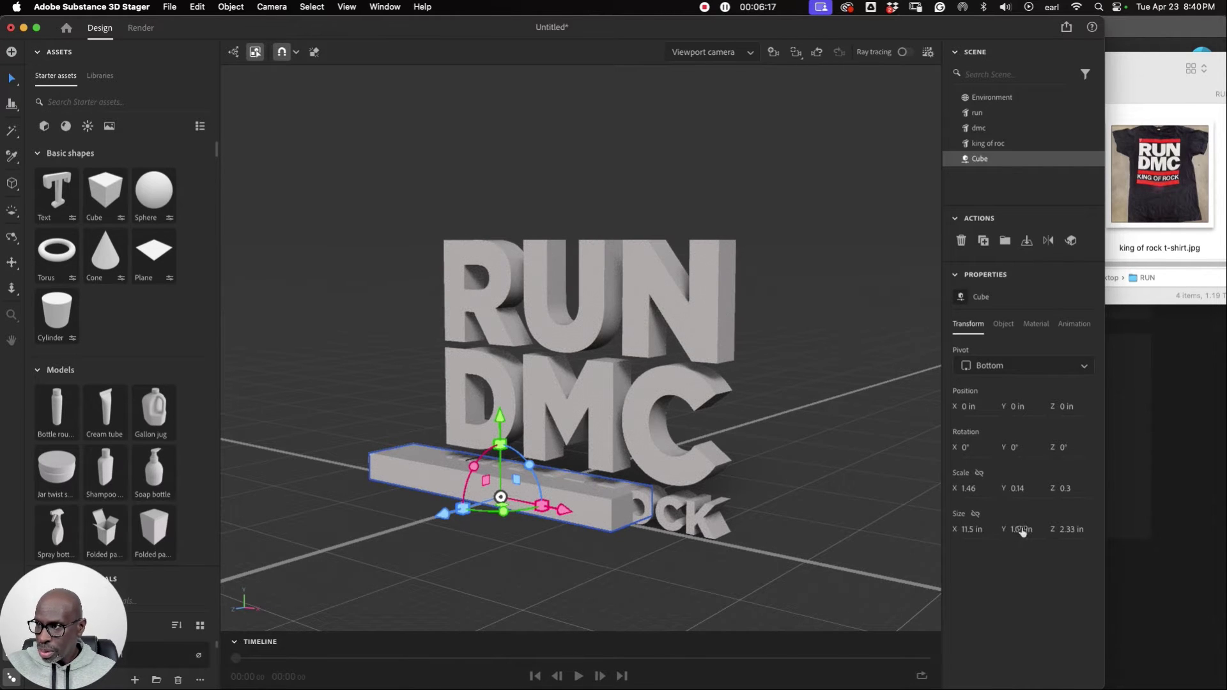
click(1021, 534)
text(1)
key(Return)
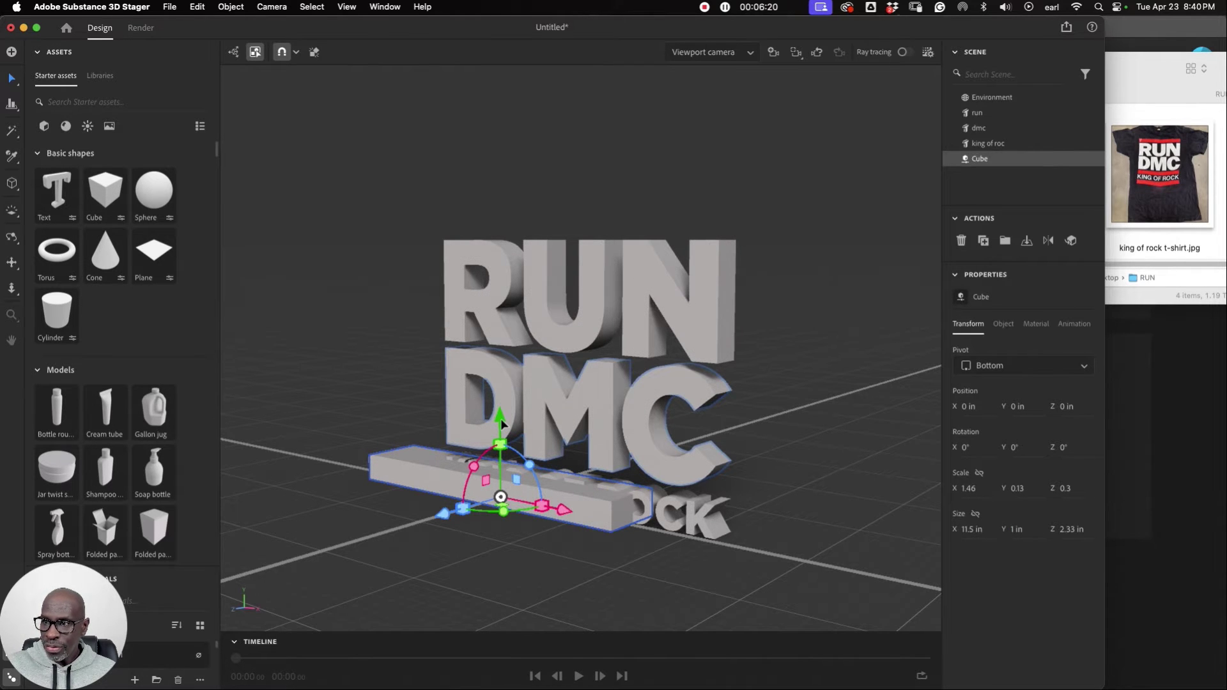
In the front camera view, shift the bar along X to about 2.89 in under the lettering and move it to the ground.
drag(503, 426, 503, 419)
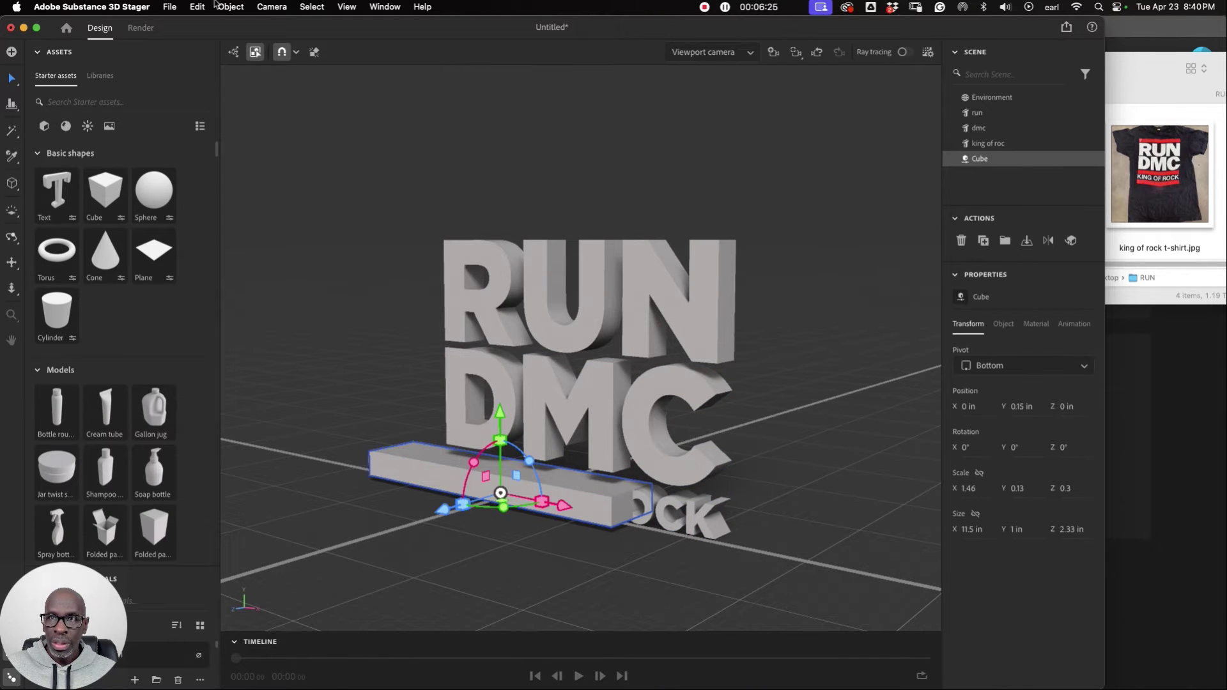
click(271, 6)
mouse_move(358, 188)
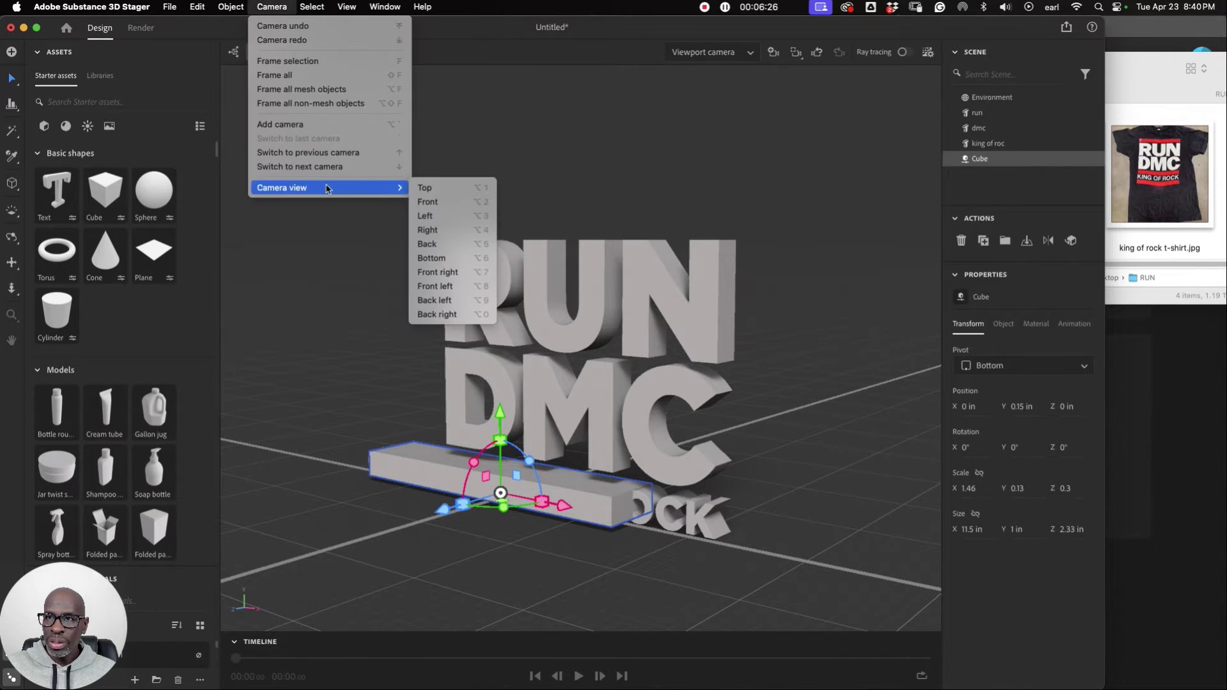
click(429, 201)
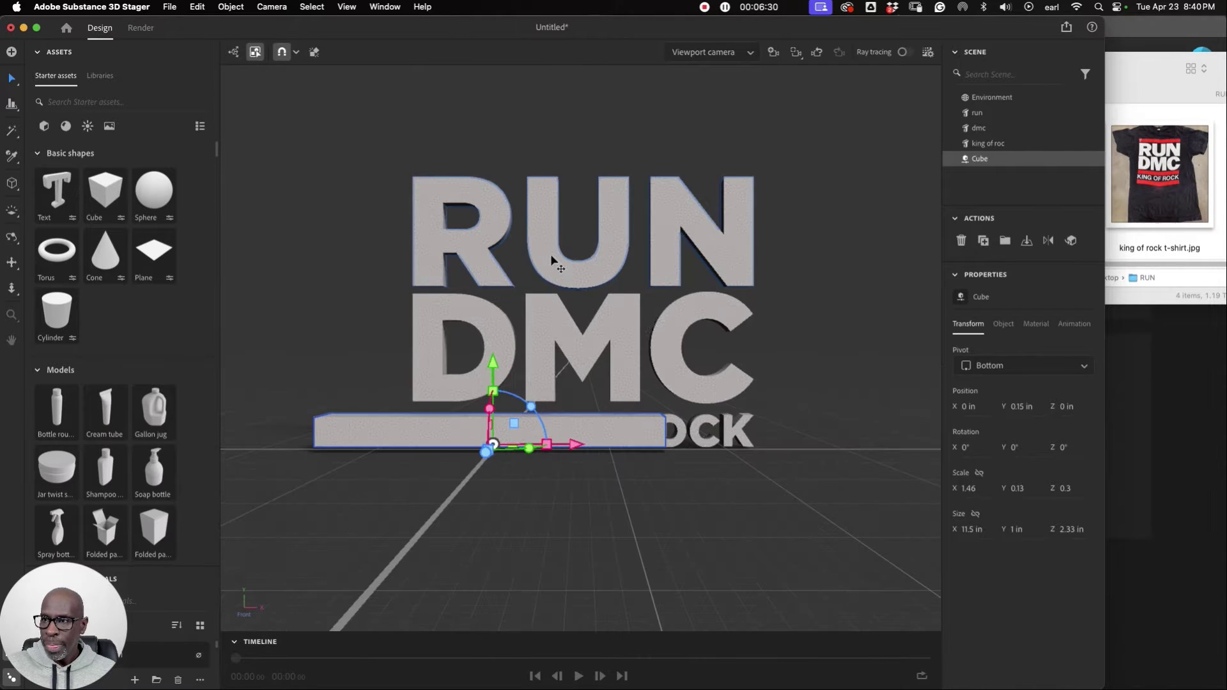
drag(573, 446, 658, 444)
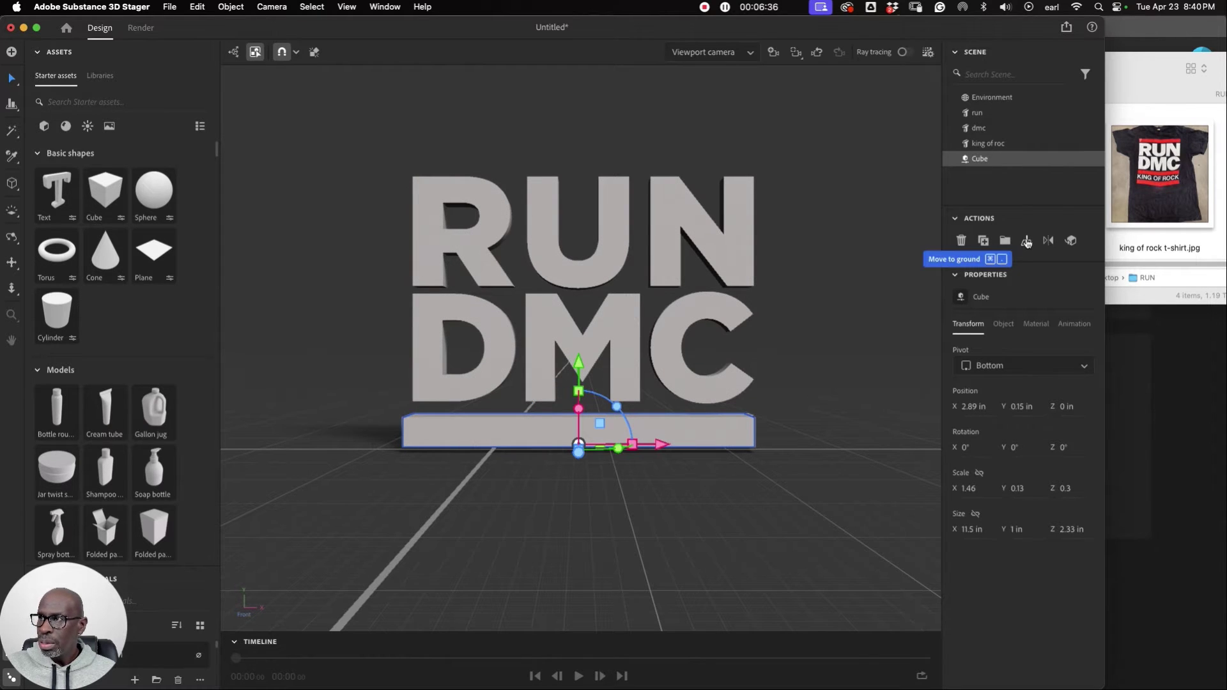
click(1027, 242)
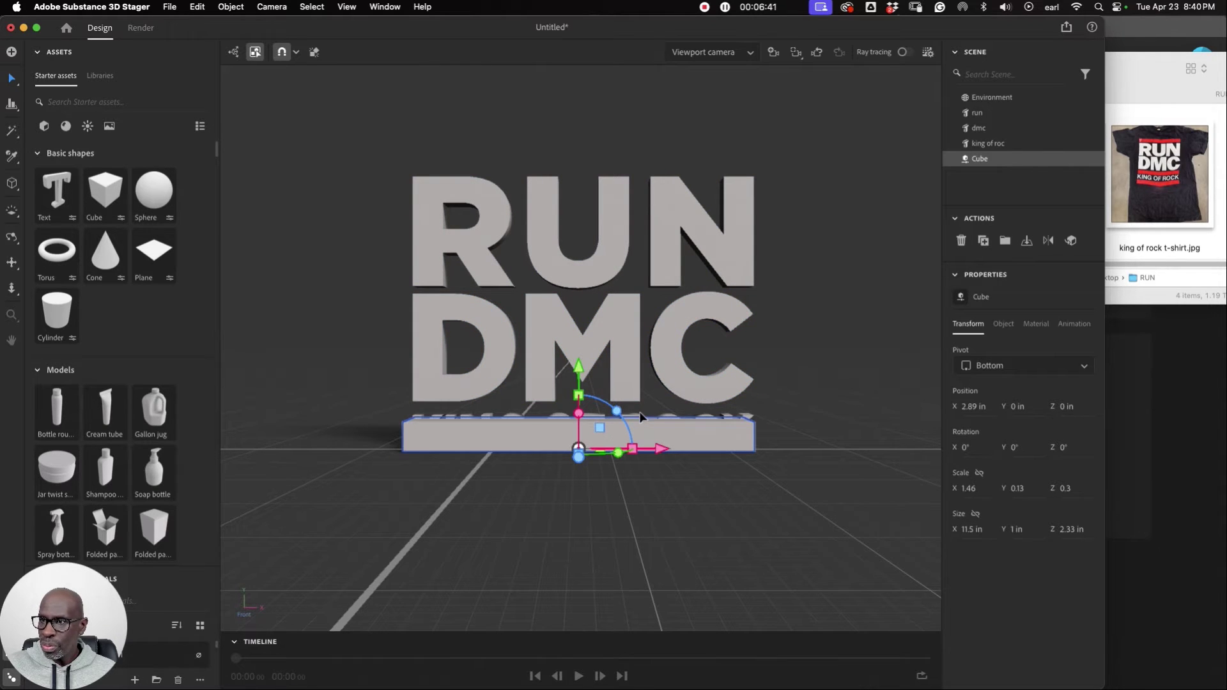
Raise the KING OF ROCK text to about 1.02 in on Y so it rests on top of the bar.
click(989, 145)
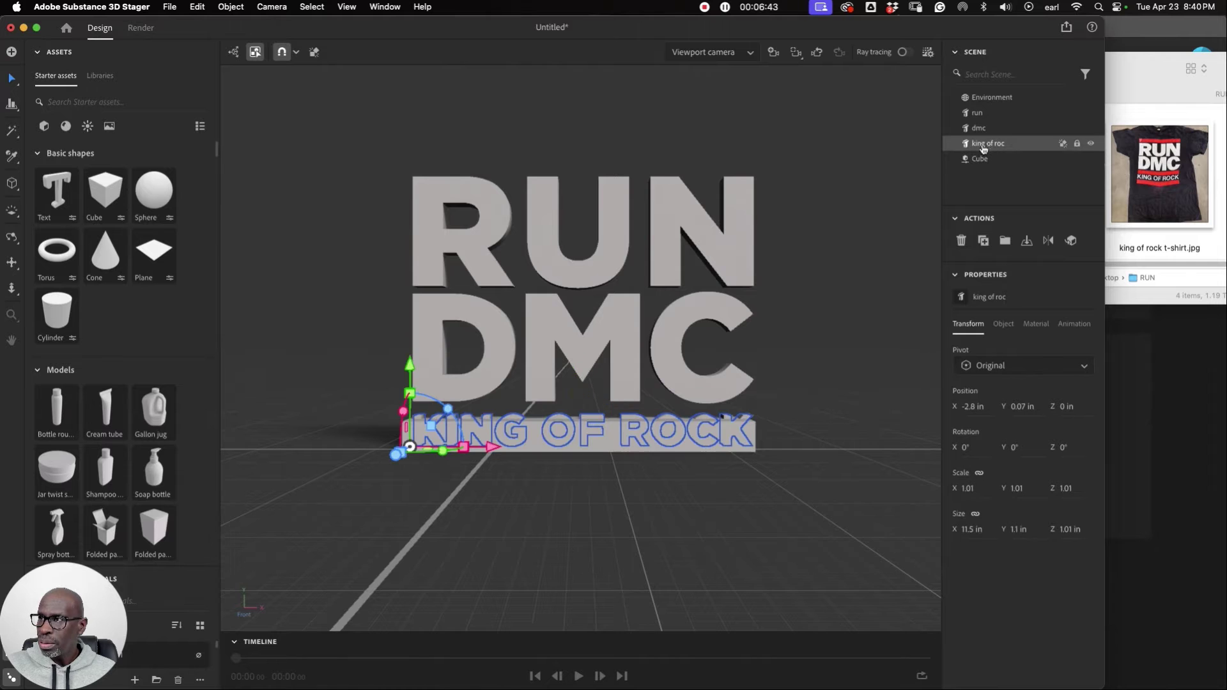
drag(409, 366, 416, 337)
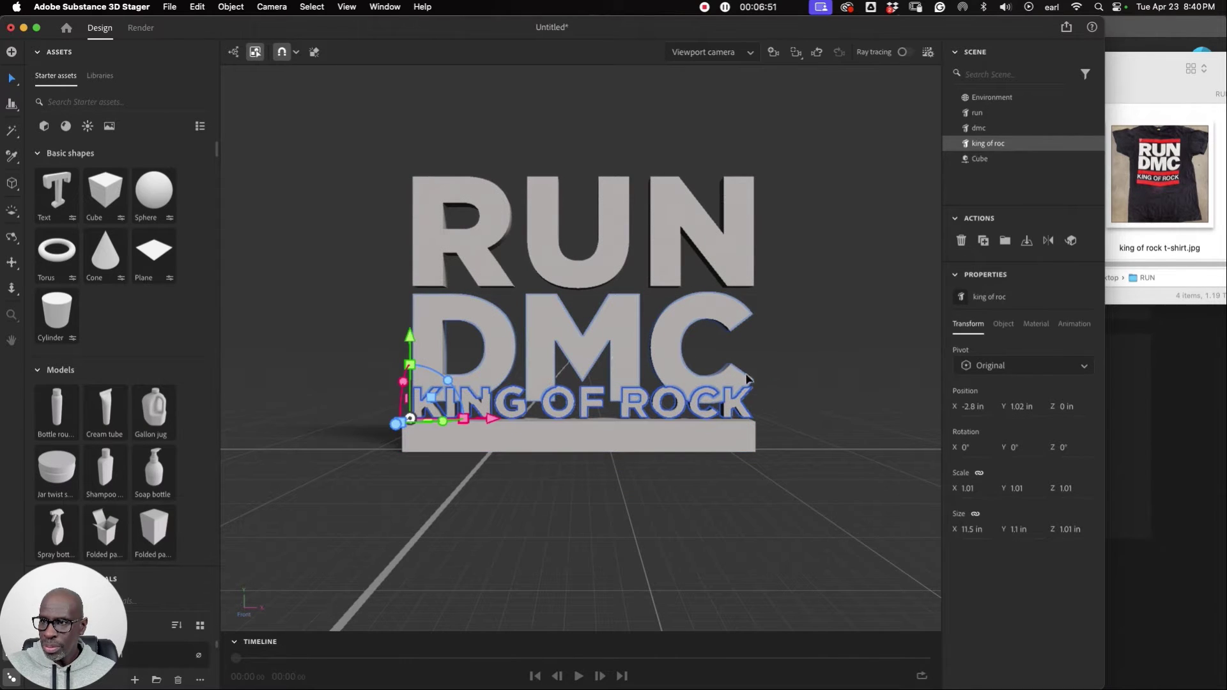
click(577, 333)
scroll(577, 331, up, 5)
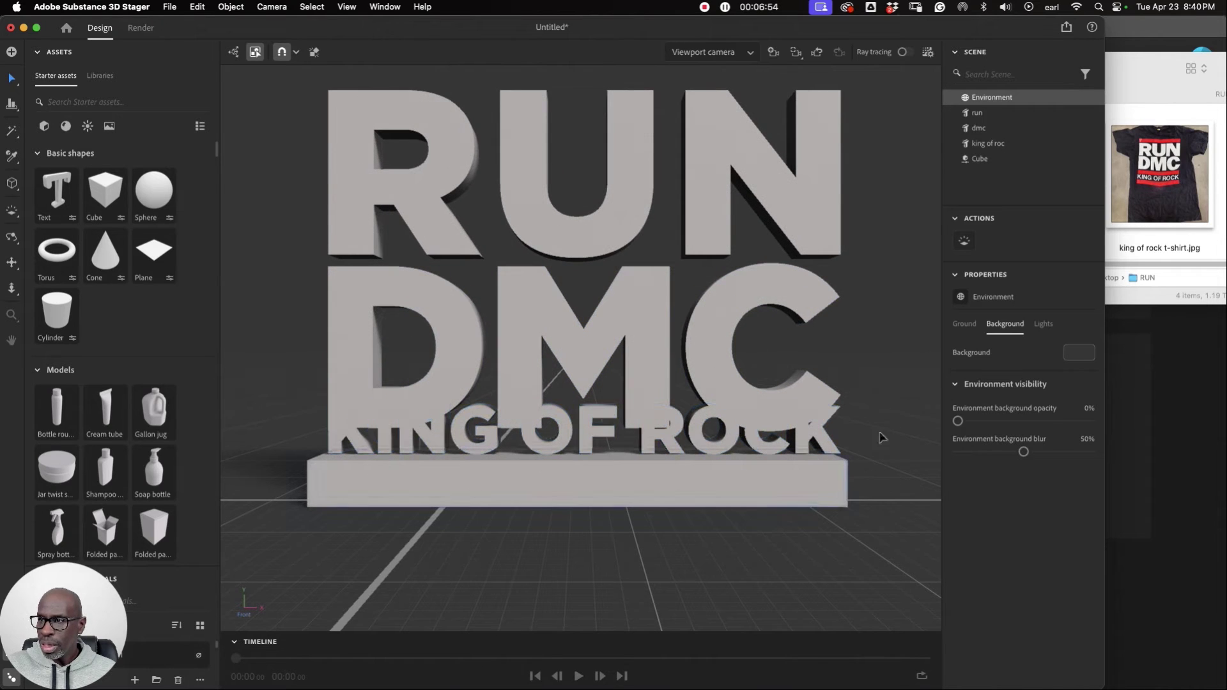
scroll(876, 422, down, 5)
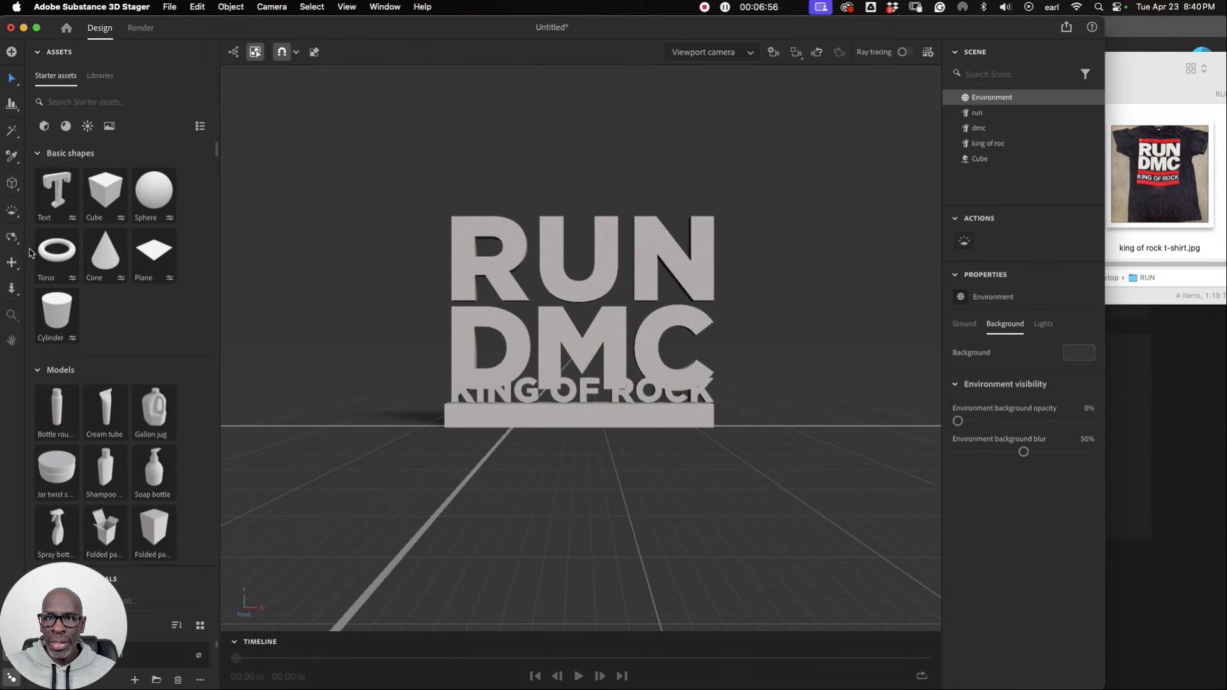
From a side view, move the bar back along Z to about -0.83 in beneath the lettering.
click(11, 240)
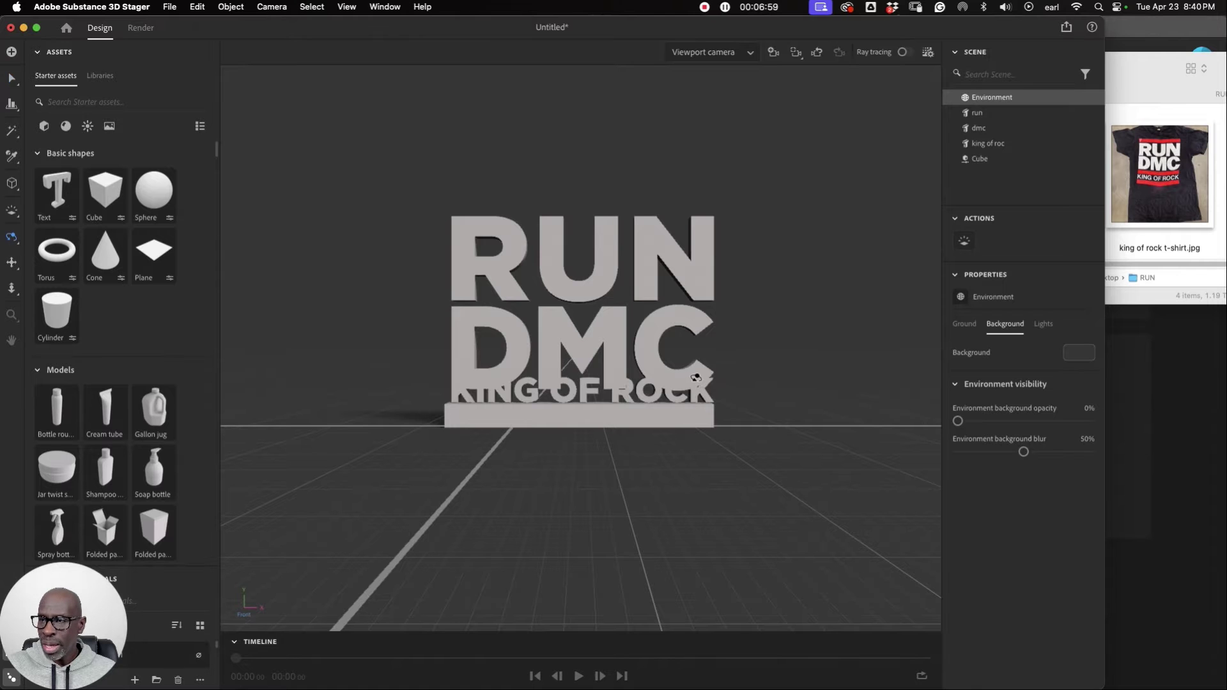
drag(695, 378, 383, 333)
click(12, 78)
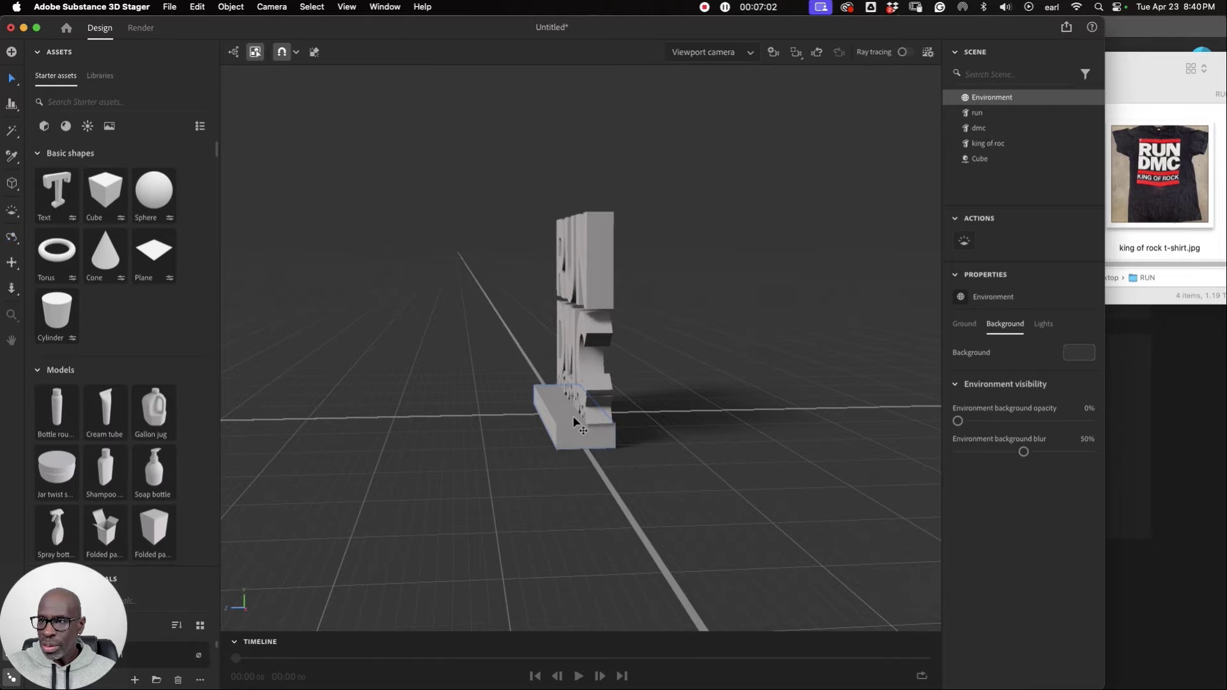
click(578, 427)
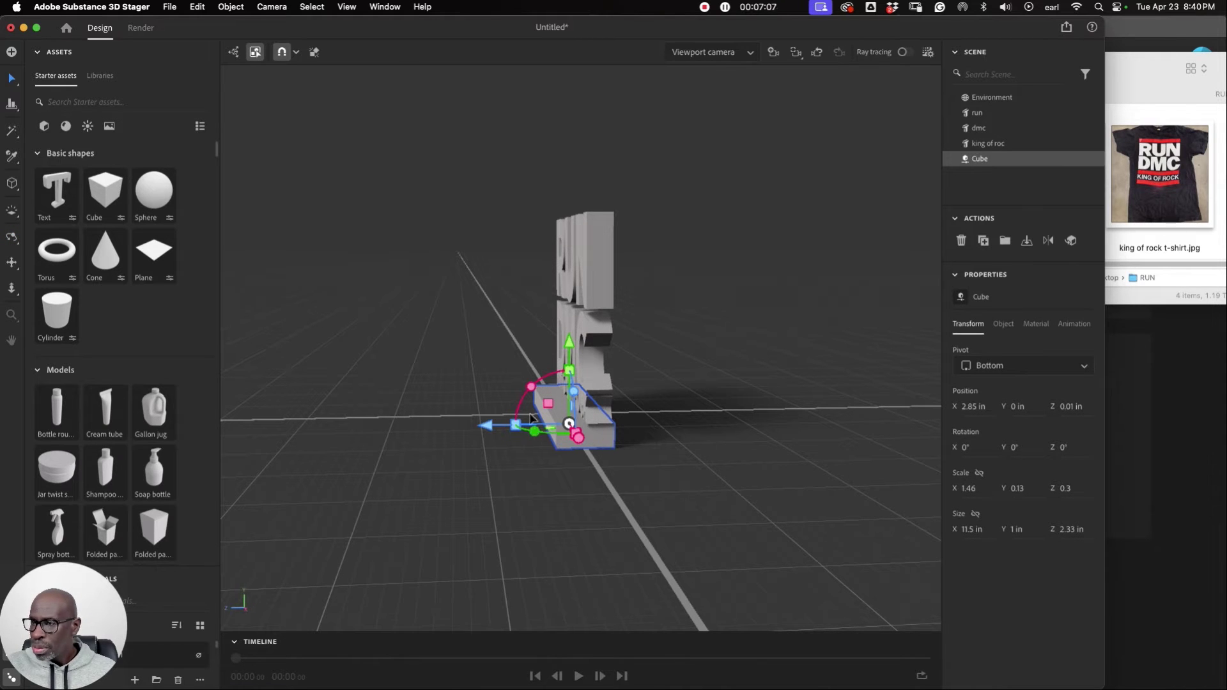
scroll(626, 434, up, 2)
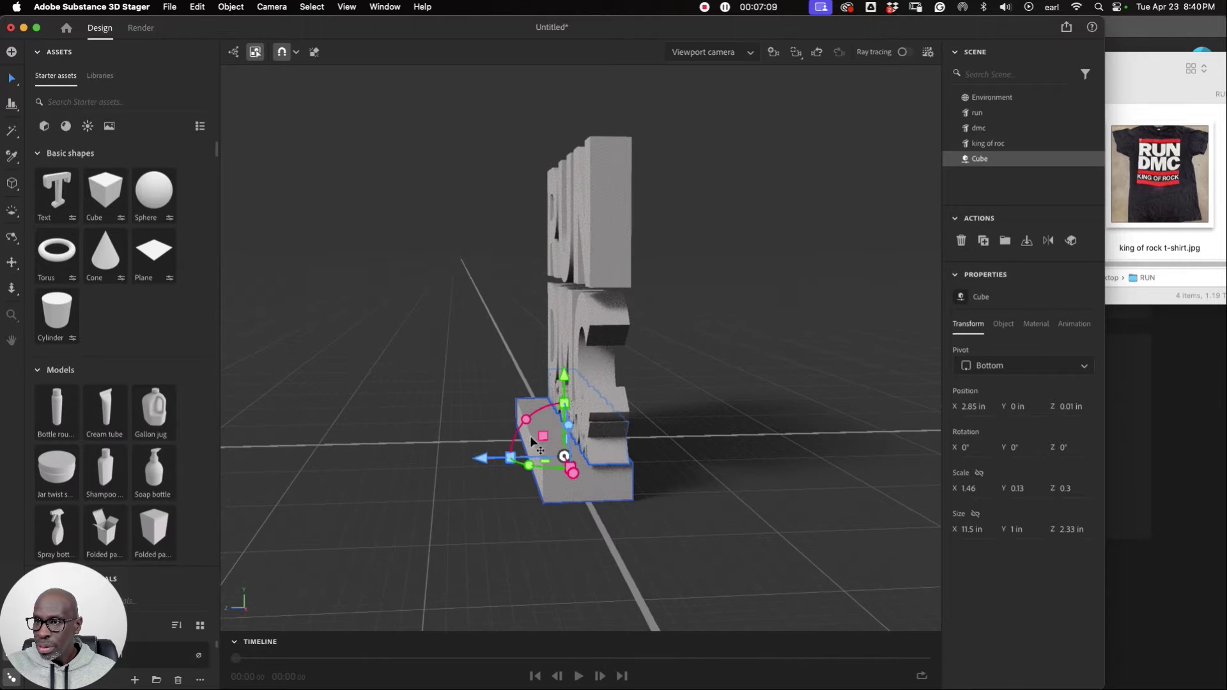
drag(485, 459, 528, 471)
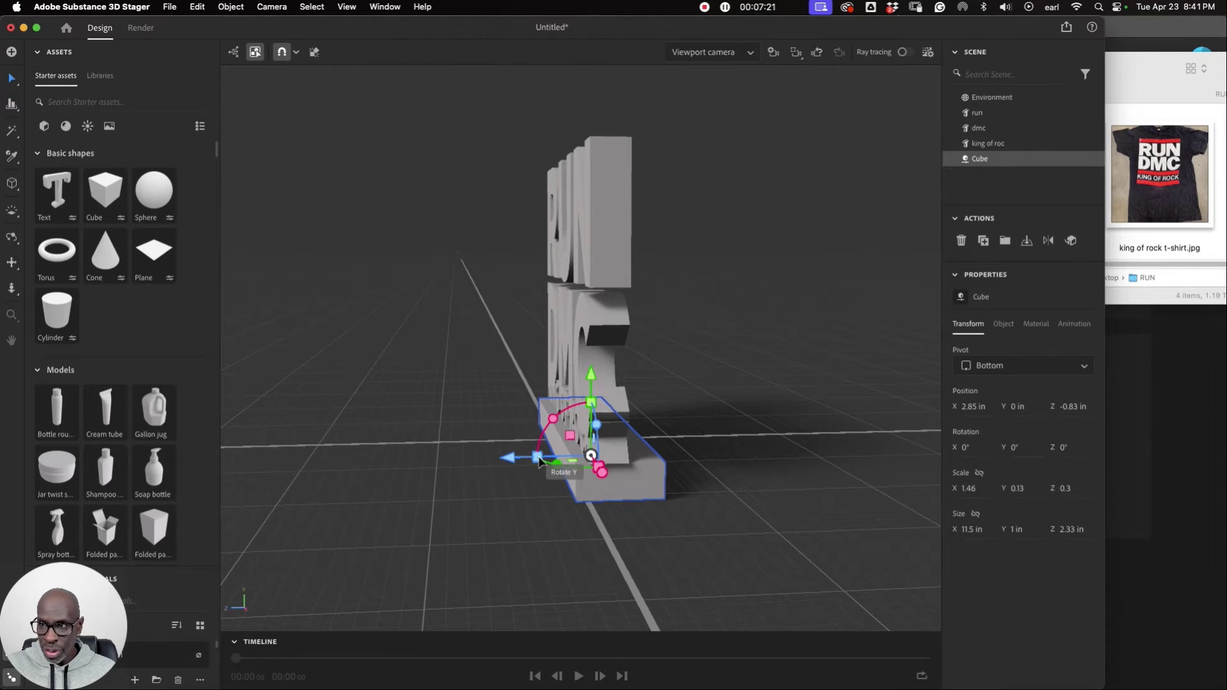
drag(540, 460, 551, 461)
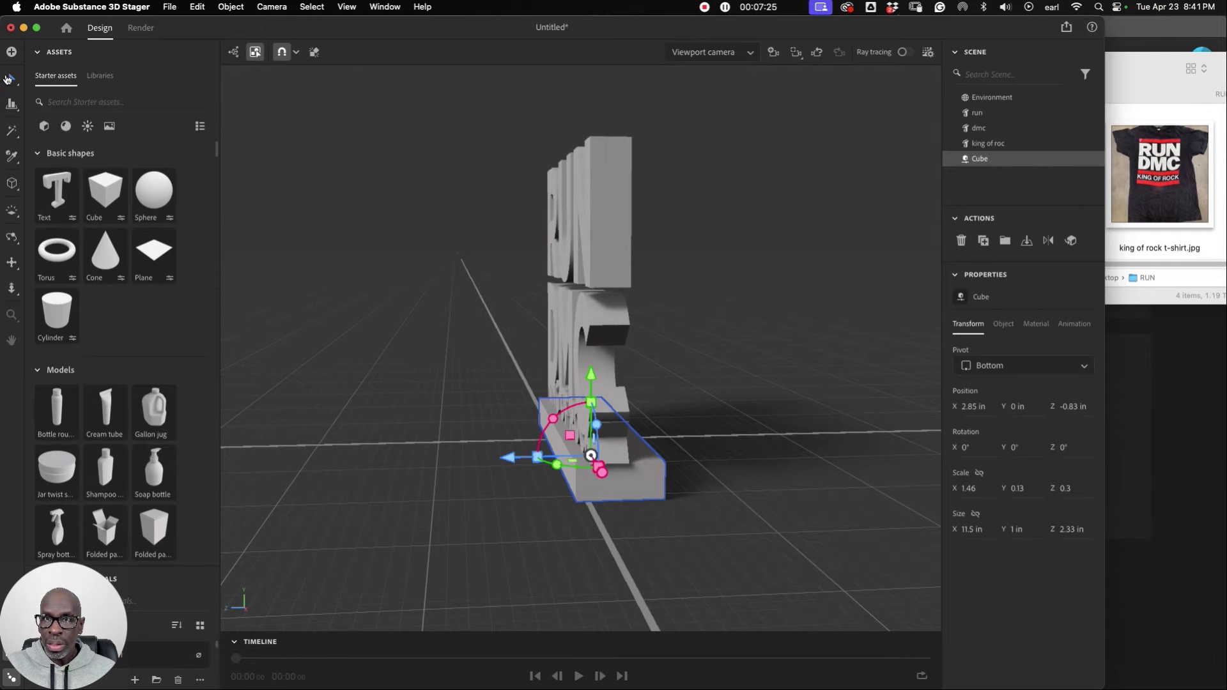
Reduce the bar's depth to 1 in, keeping its width and height.
drag(539, 457, 566, 447)
click(1067, 530)
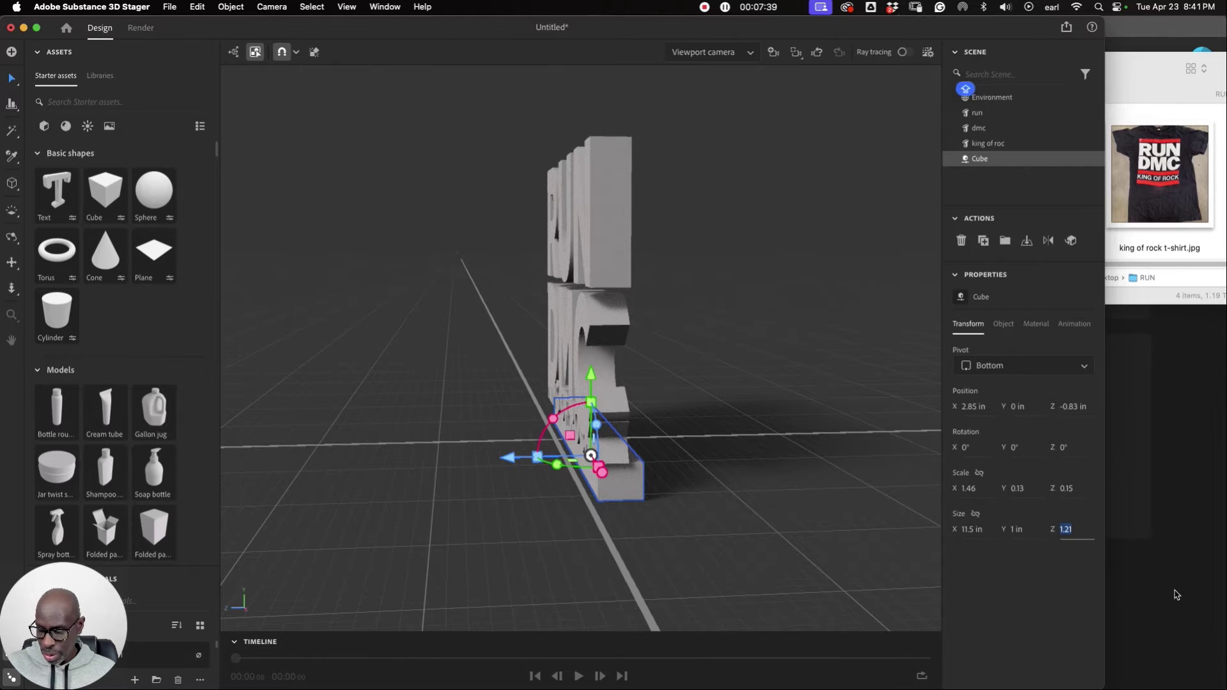
text(1)
key(Return)
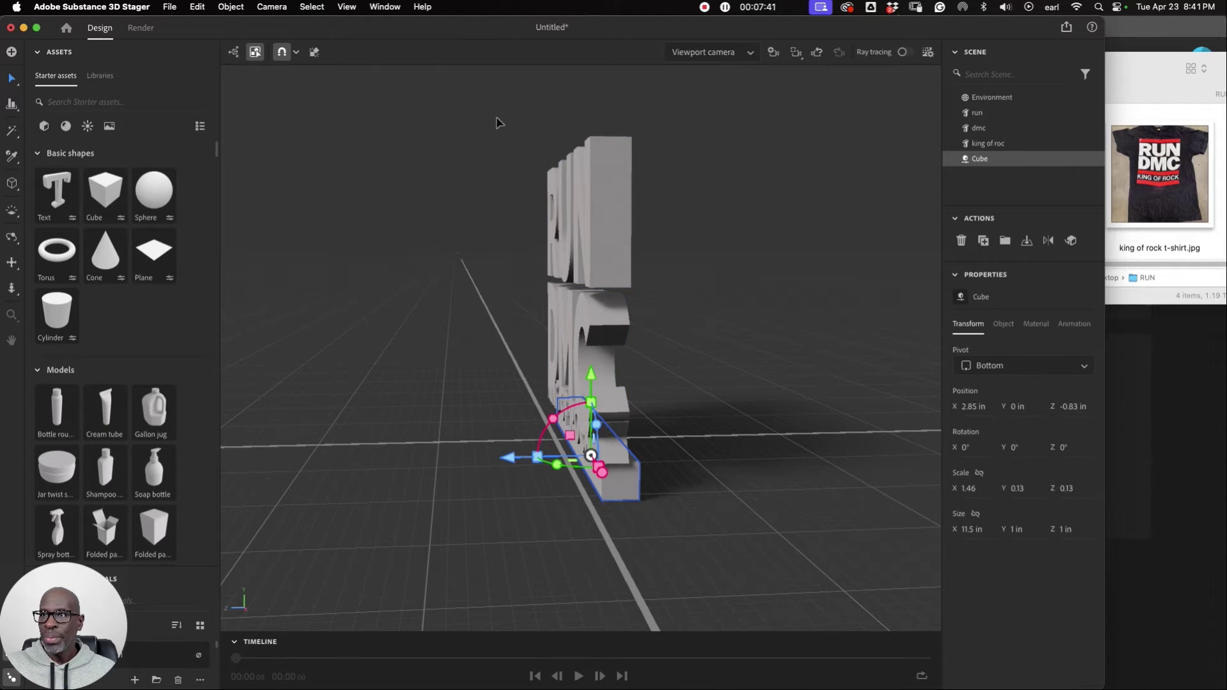
Select the three texts and the bar together, and align their centers along the depth axis.
drag(499, 123, 719, 543)
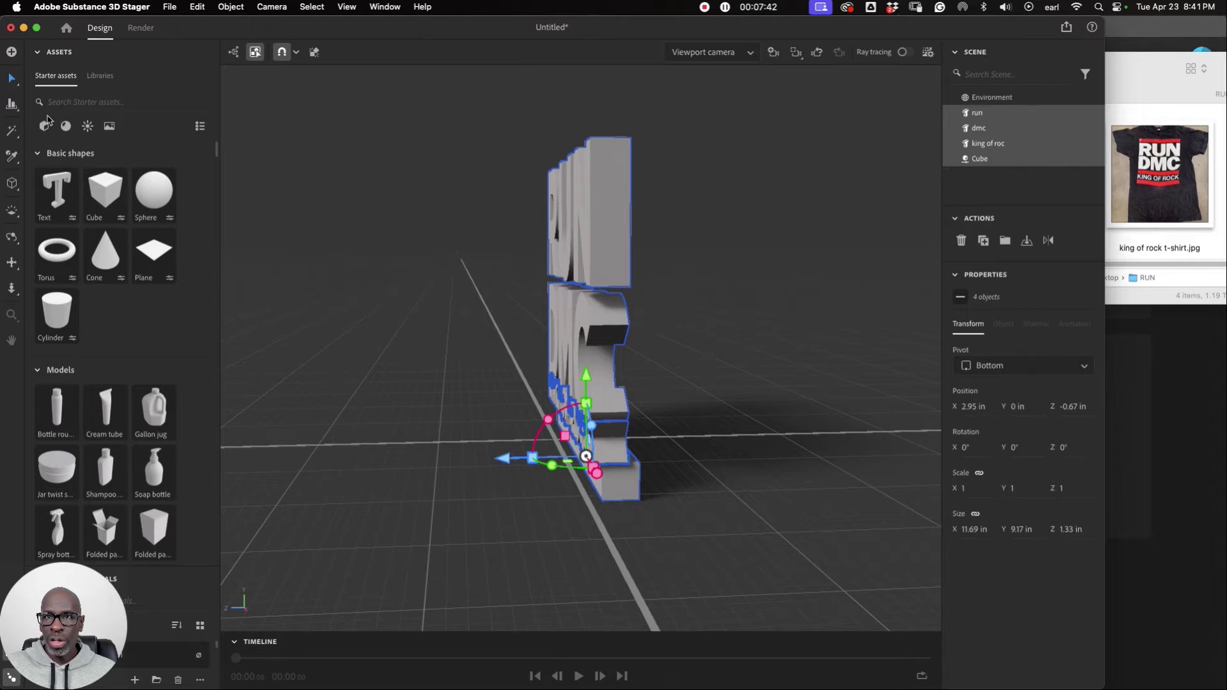
click(11, 104)
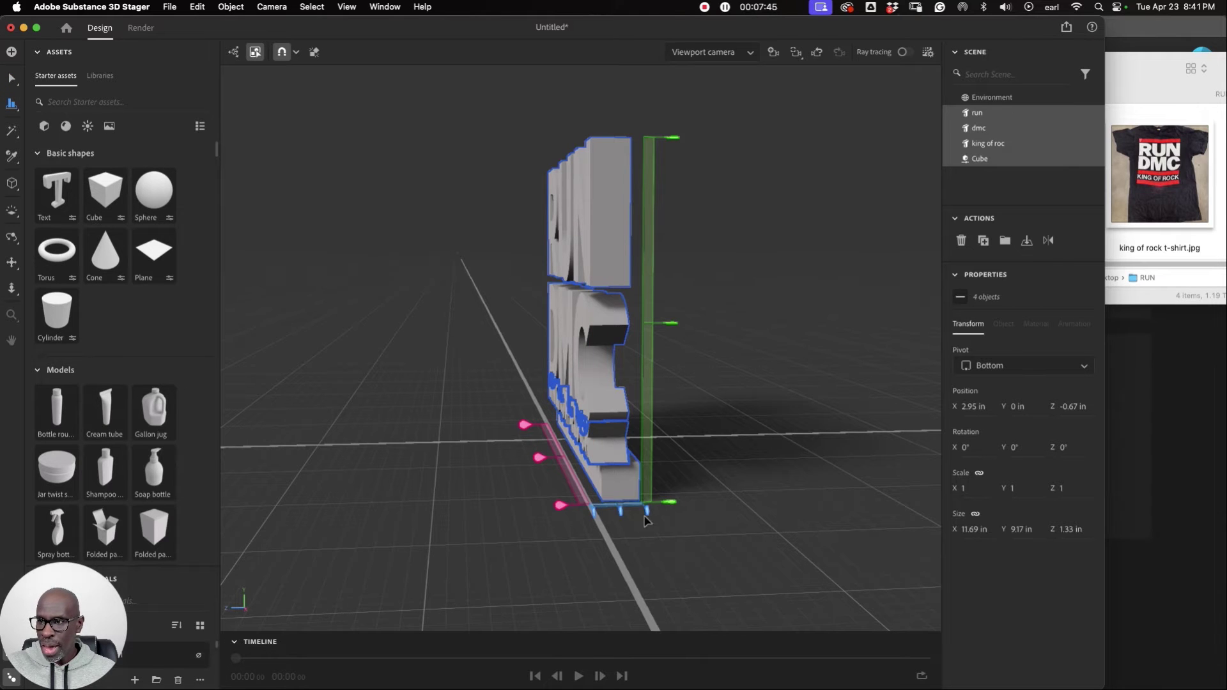
click(621, 512)
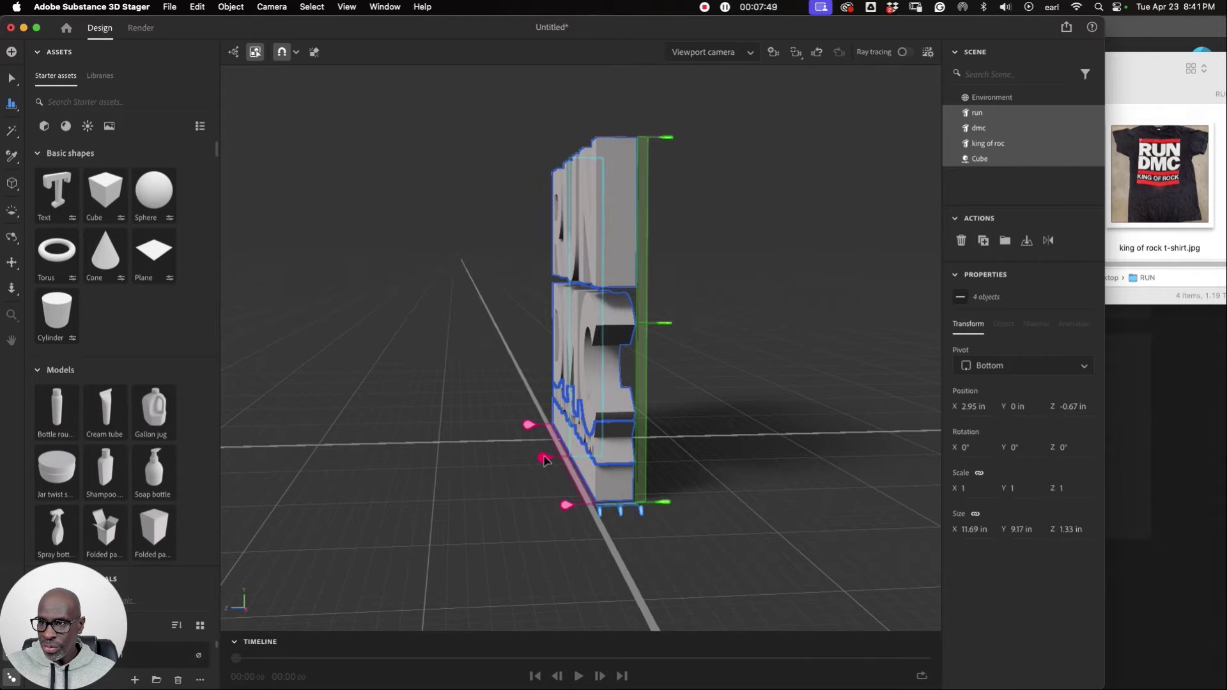
click(15, 237)
drag(505, 455, 818, 428)
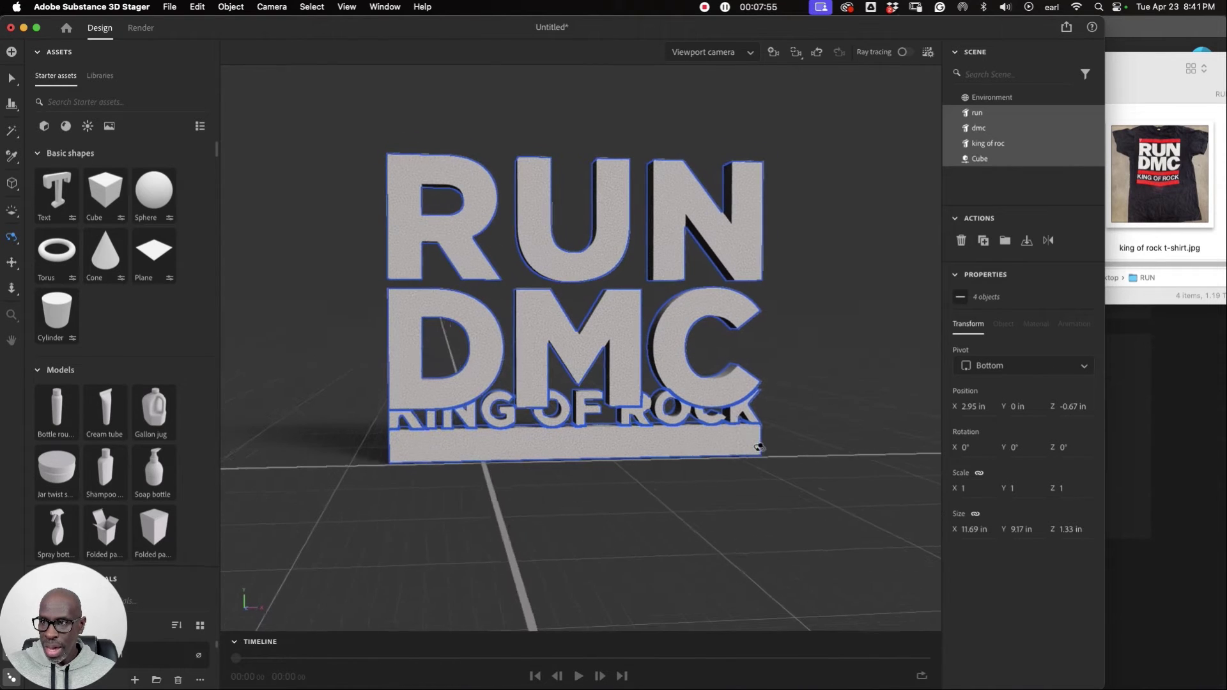
click(9, 77)
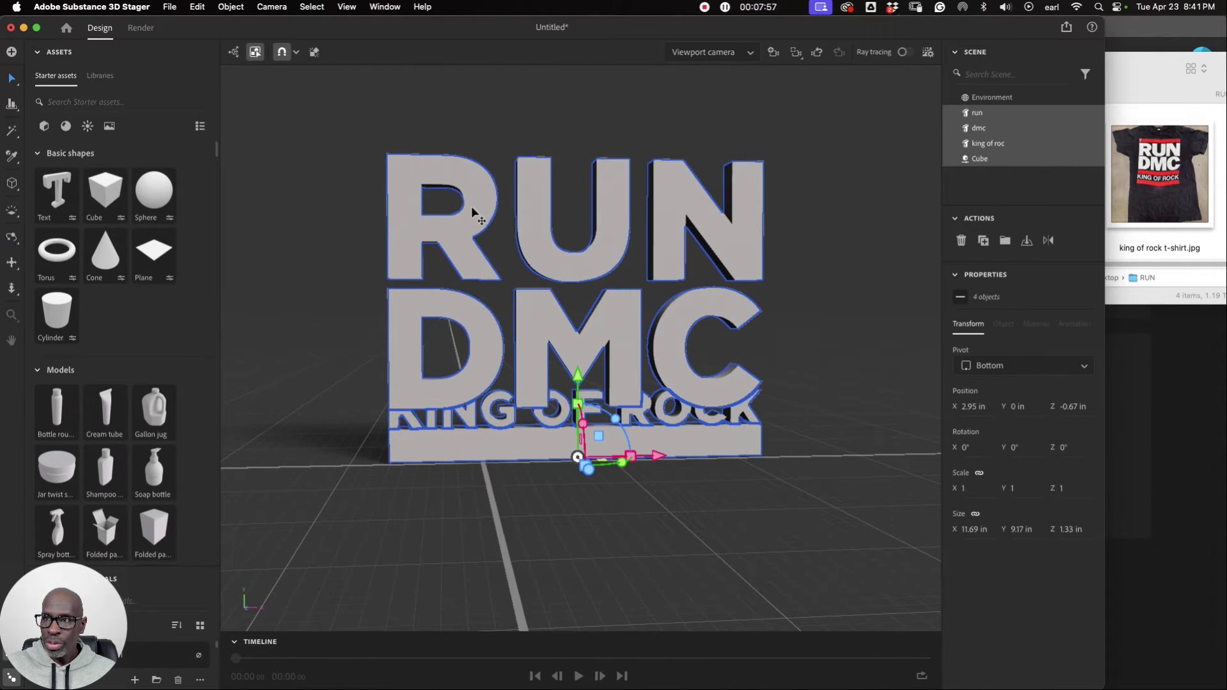
click(884, 257)
Spread the lettering vertically by raising RUN to about 9.4 in, DMC to about 4.22 in, and KING OF ROCK slightly off the bar.
click(626, 213)
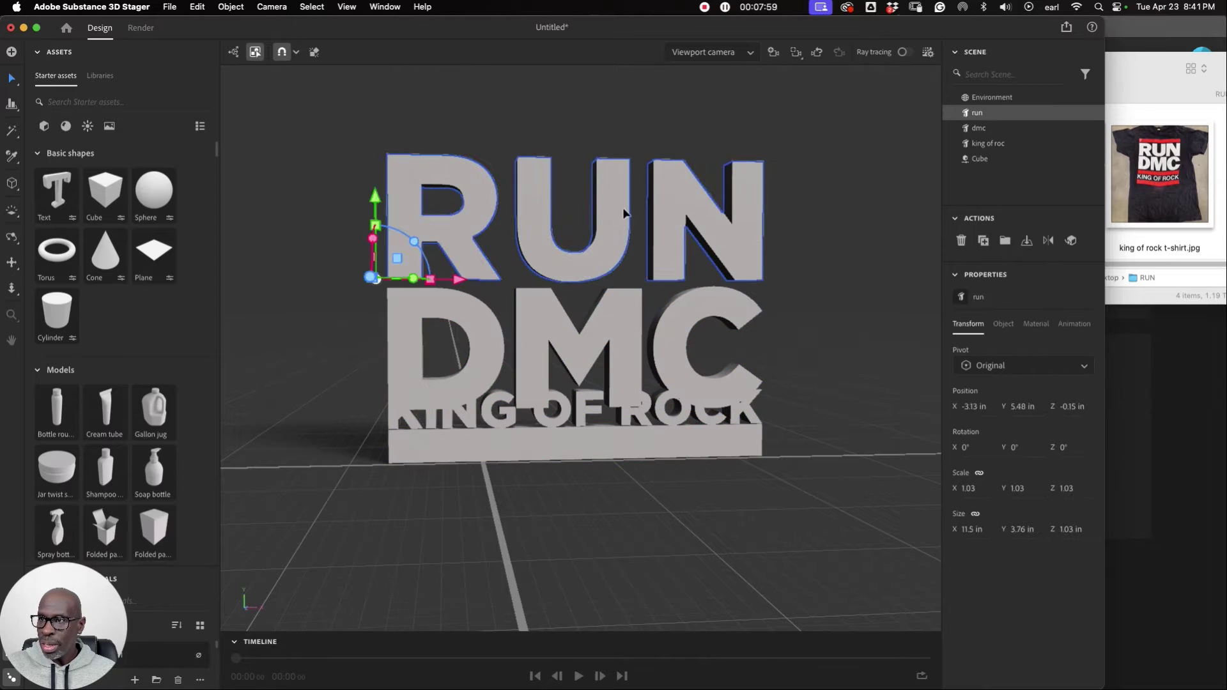
drag(367, 195, 423, 175)
click(445, 302)
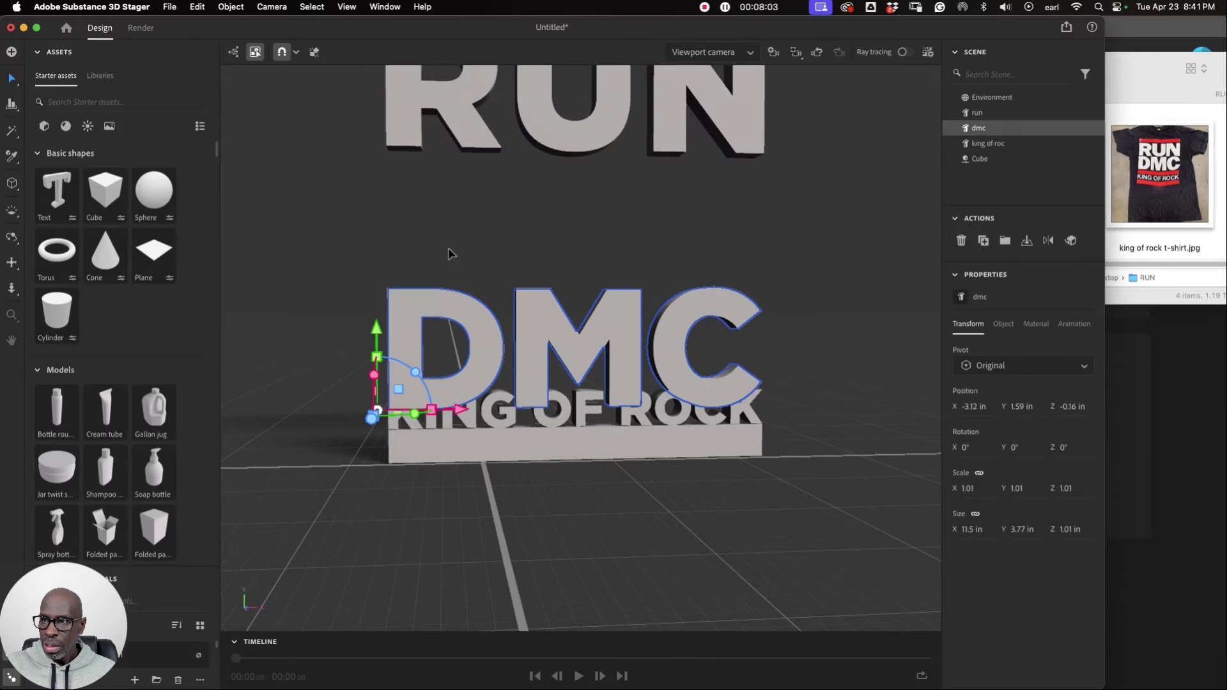
drag(387, 324, 384, 235)
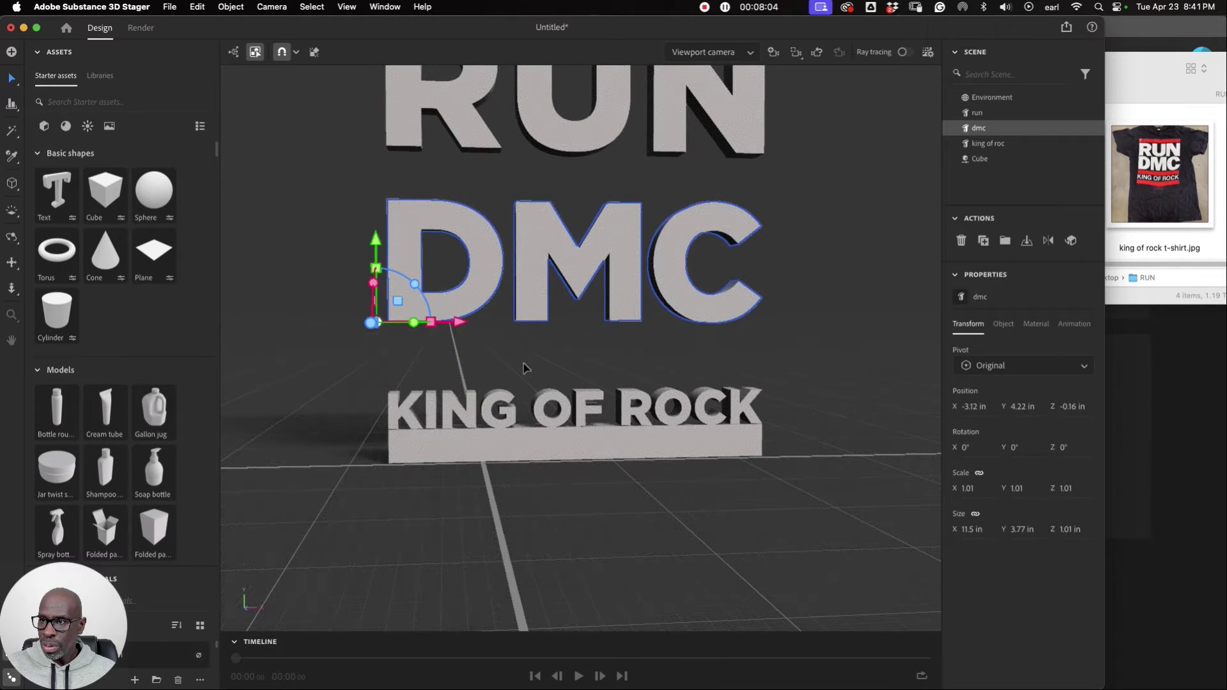
click(551, 403)
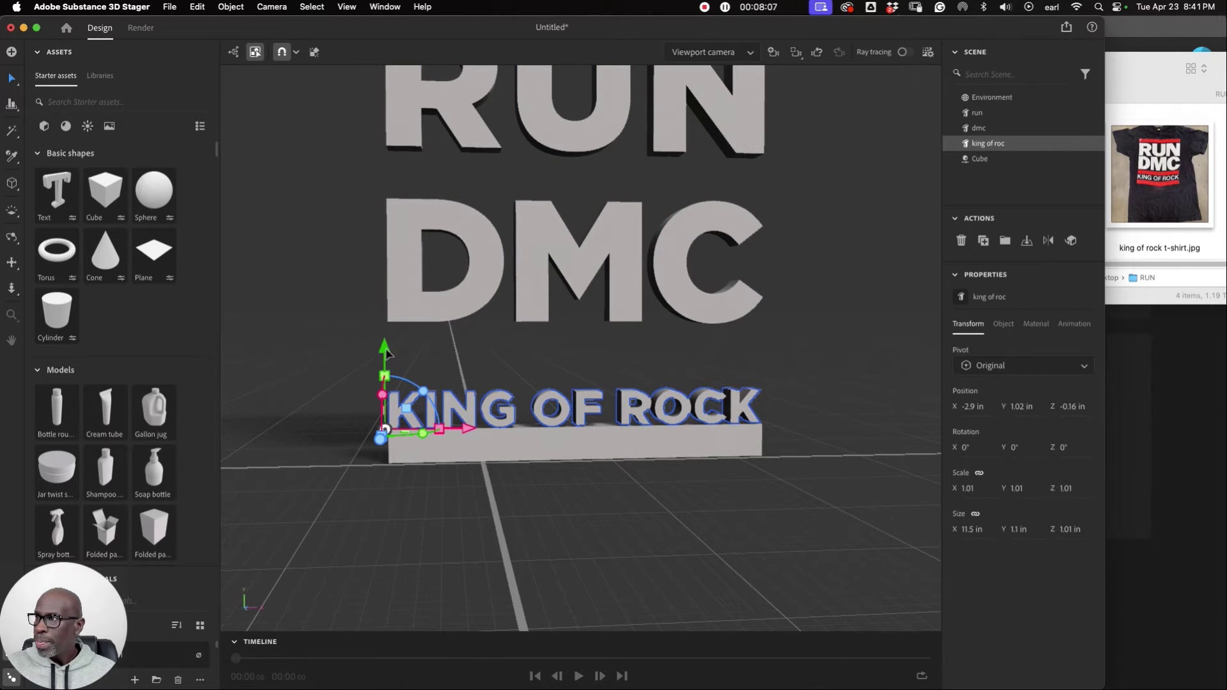
drag(388, 353, 385, 344)
Duplicate the bar and raise the copy to about 2.49 in, between KING OF ROCK and DMC.
click(587, 454)
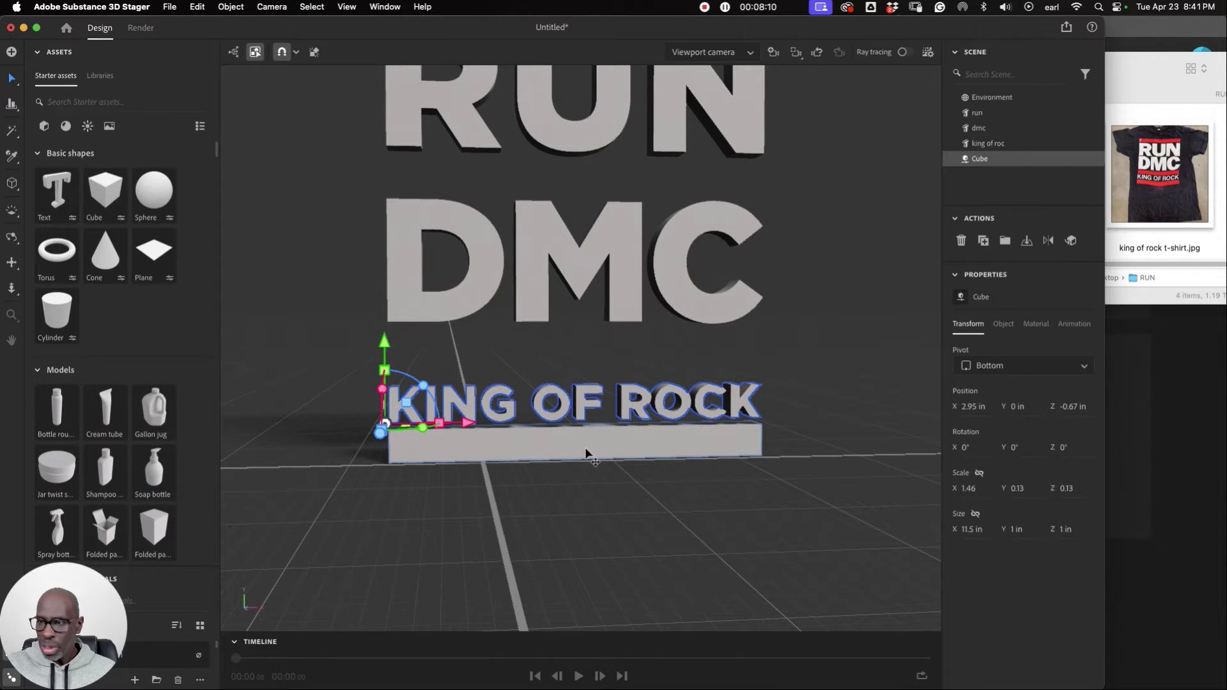
key(super+d)
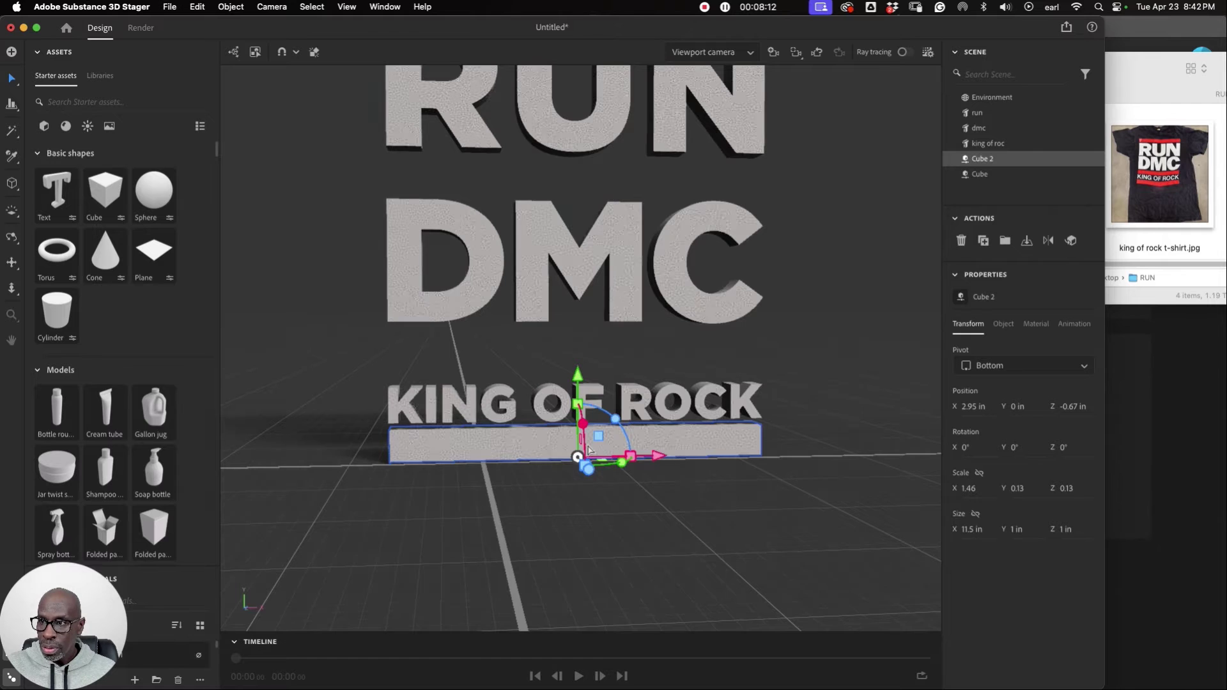
drag(578, 377, 571, 297)
Lower DMC to about 3.73 in just above the second bar, and bring RUN down close above DMC.
click(612, 293)
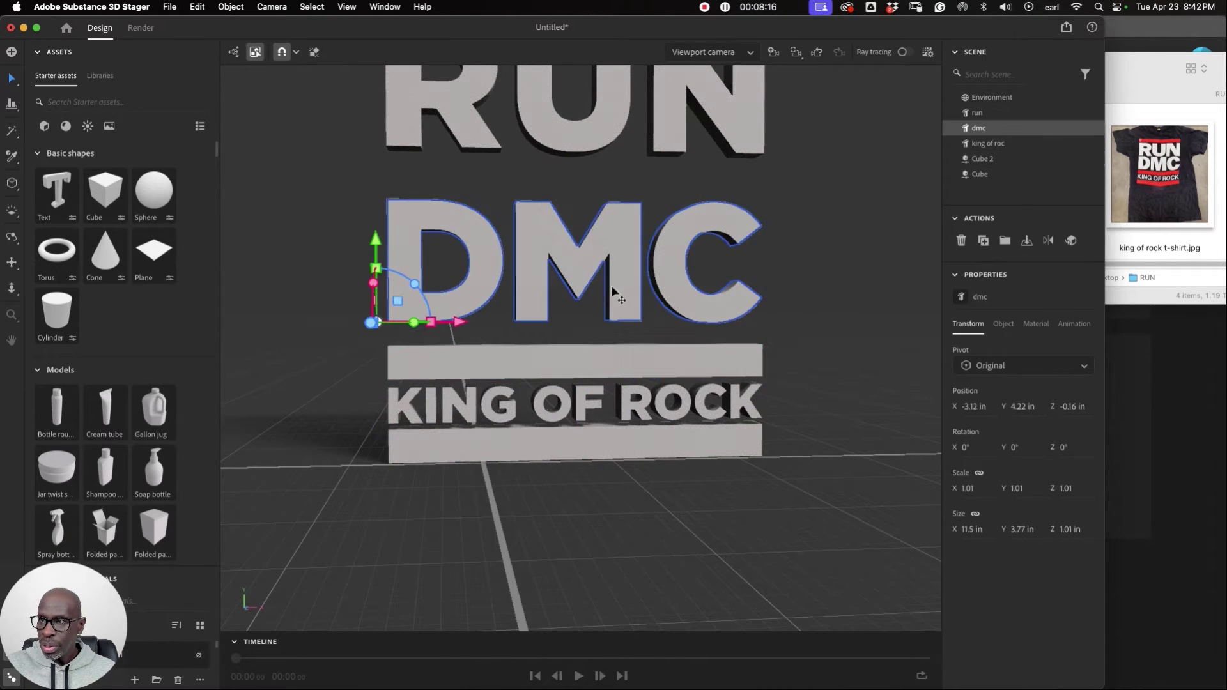
drag(377, 241, 381, 256)
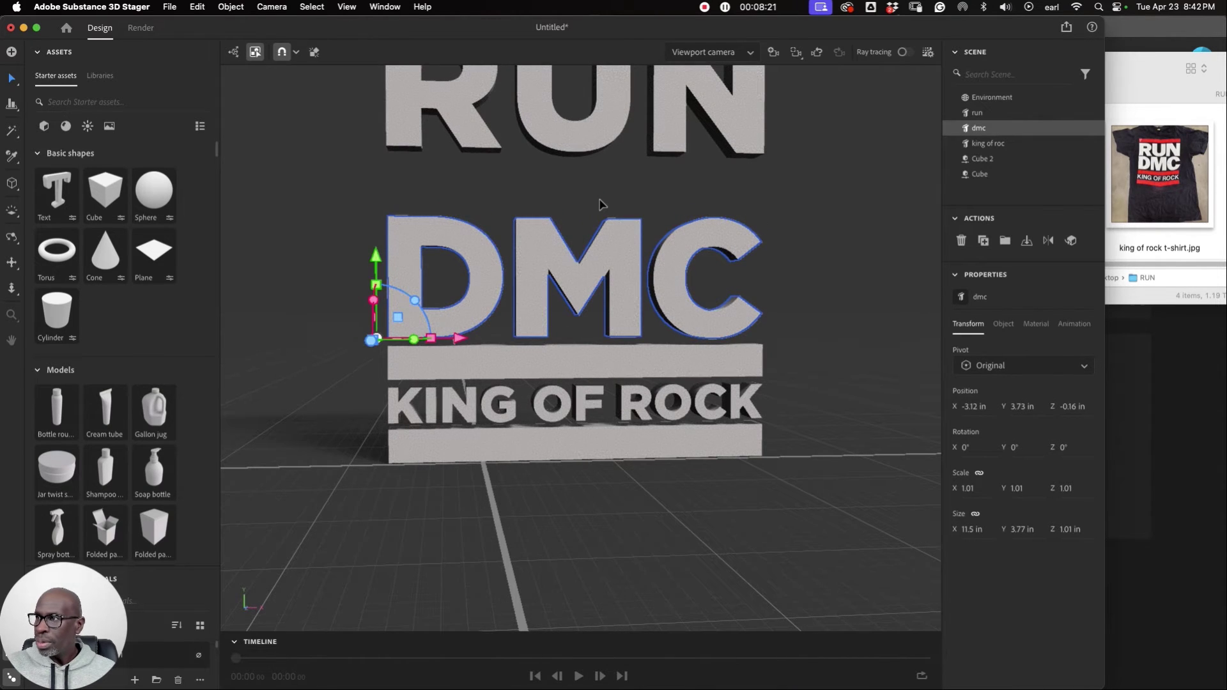
click(544, 147)
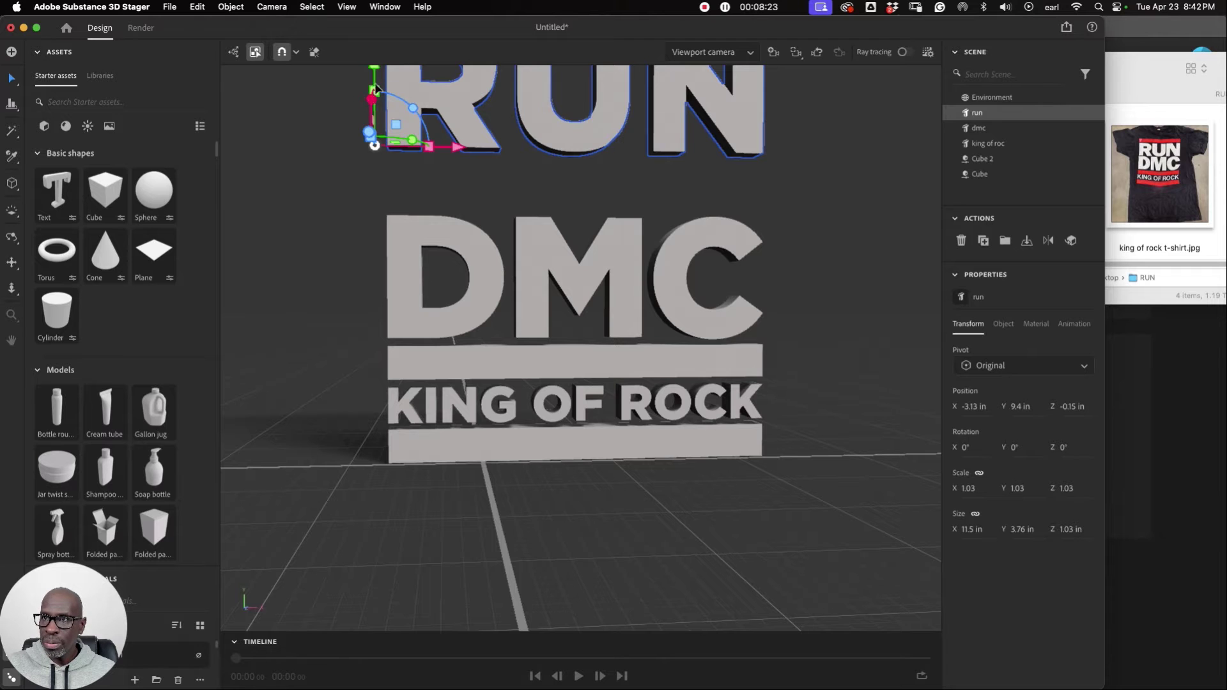
scroll(419, 121, down, 2)
drag(407, 96, 419, 149)
Duplicate the bar below DMC and raise the copy to about 11.75 in, just above RUN.
click(539, 350)
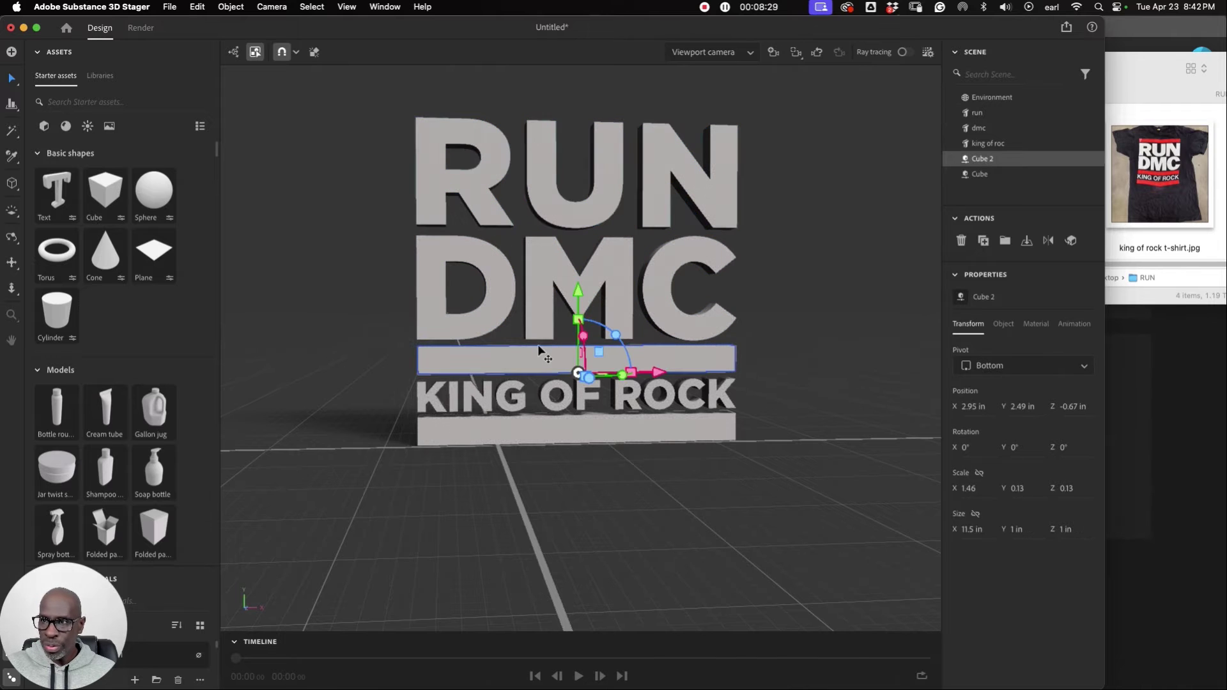
key(super+d)
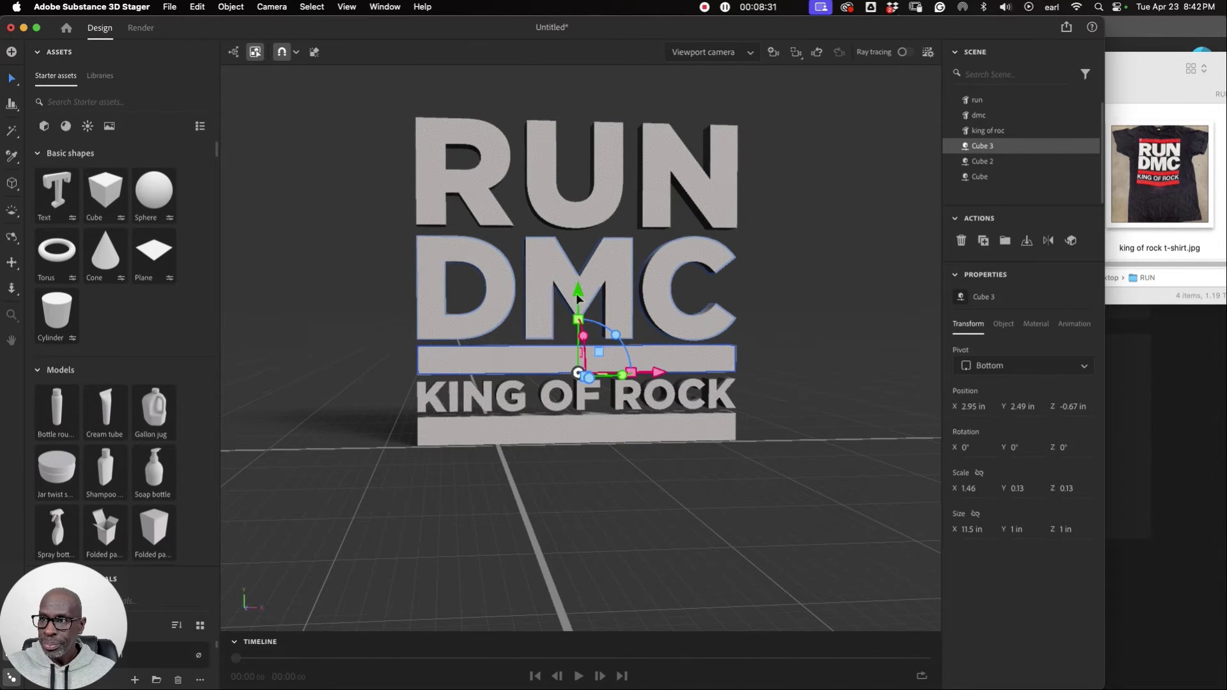
drag(578, 293, 561, 30)
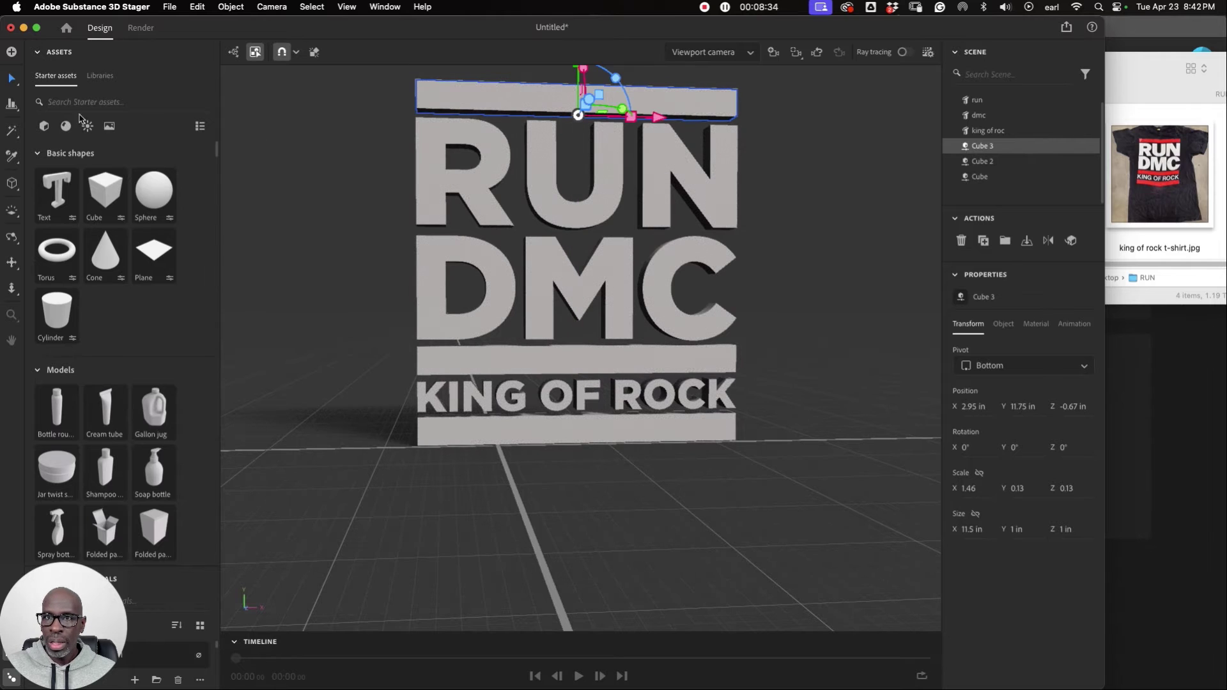
Add a new cube and move it back along Z to about -9.02 in, behind the lettering.
click(11, 237)
drag(665, 383, 568, 415)
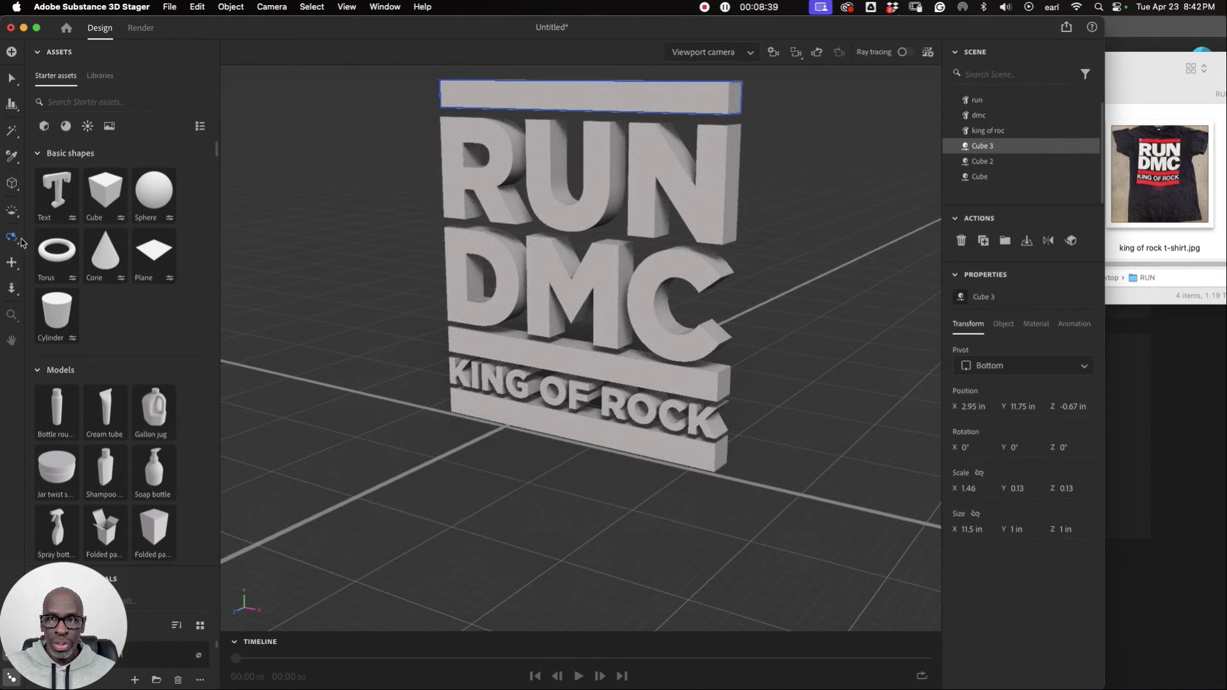
drag(557, 353, 543, 444)
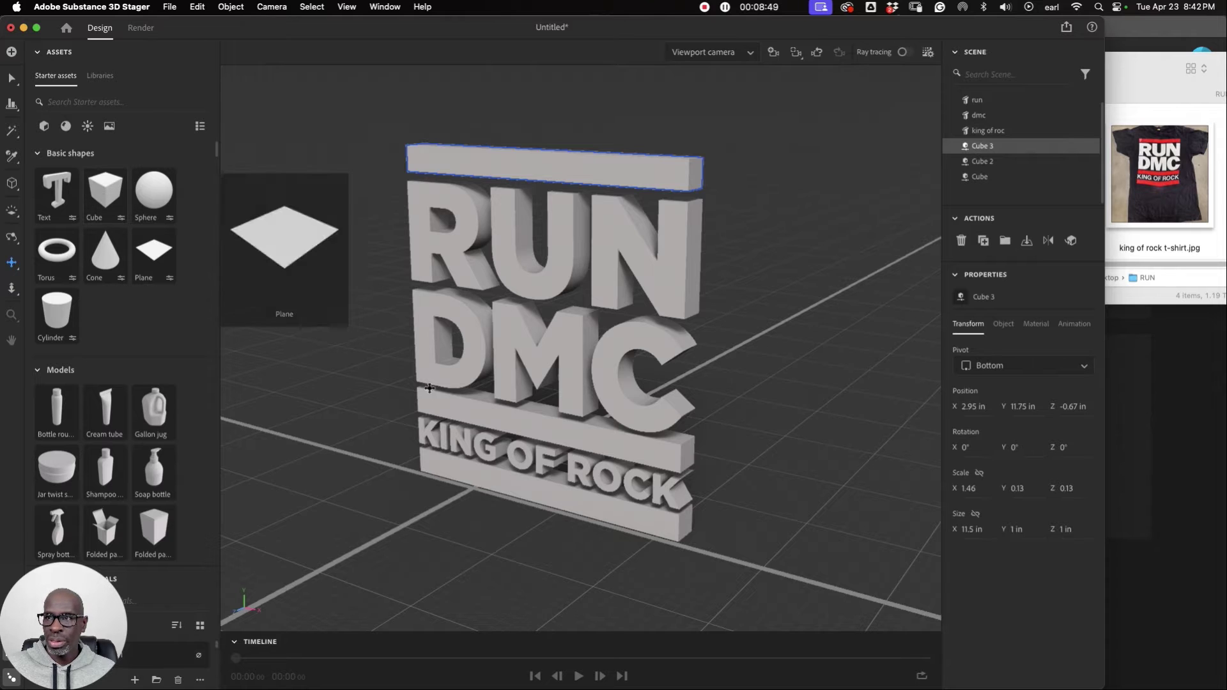
click(10, 74)
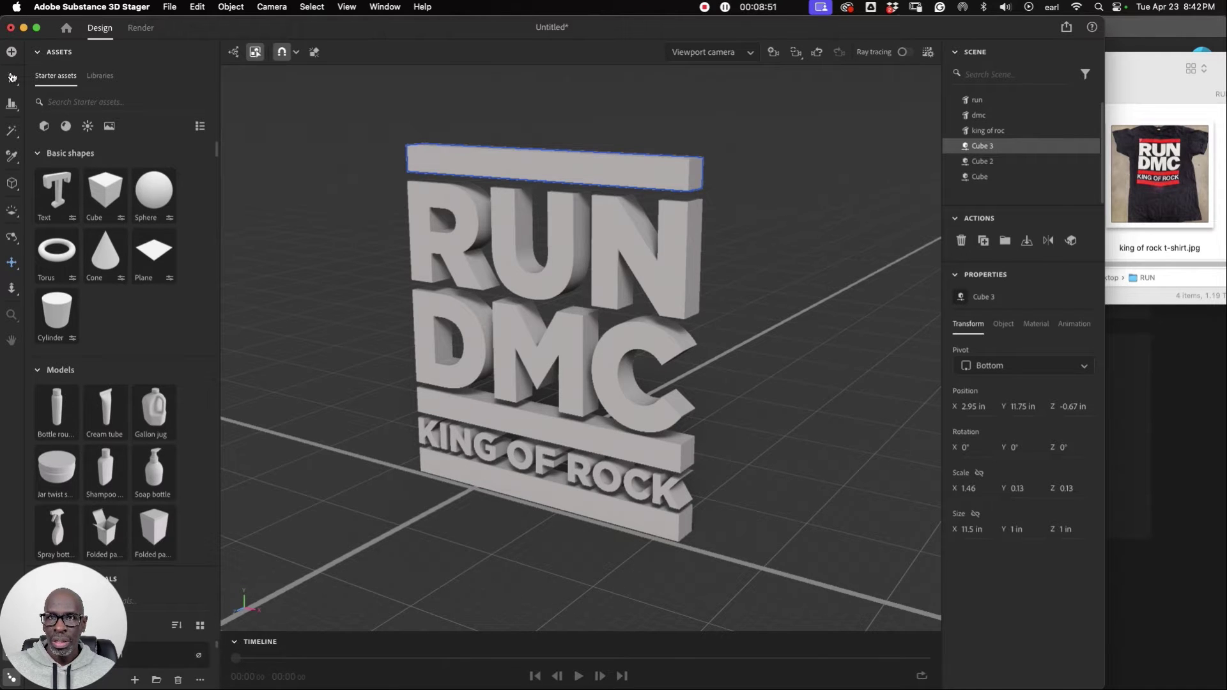
click(99, 191)
drag(439, 505, 586, 470)
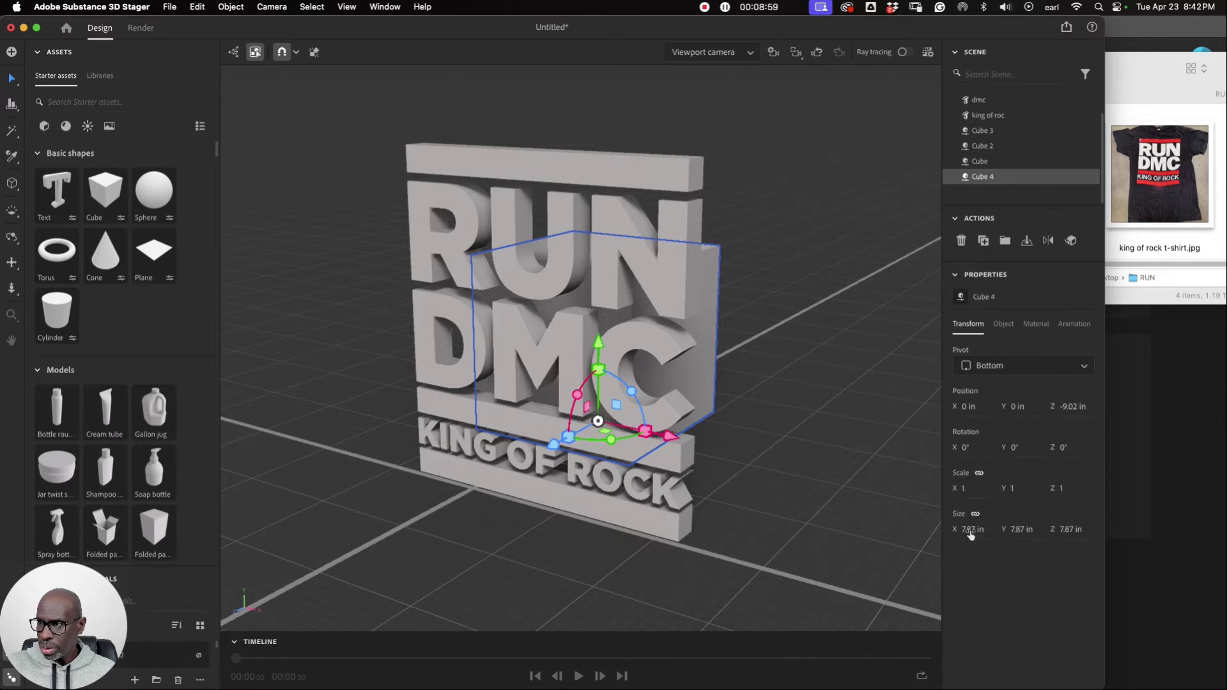
Scale the new cube uniformly to 25 in.
click(969, 530)
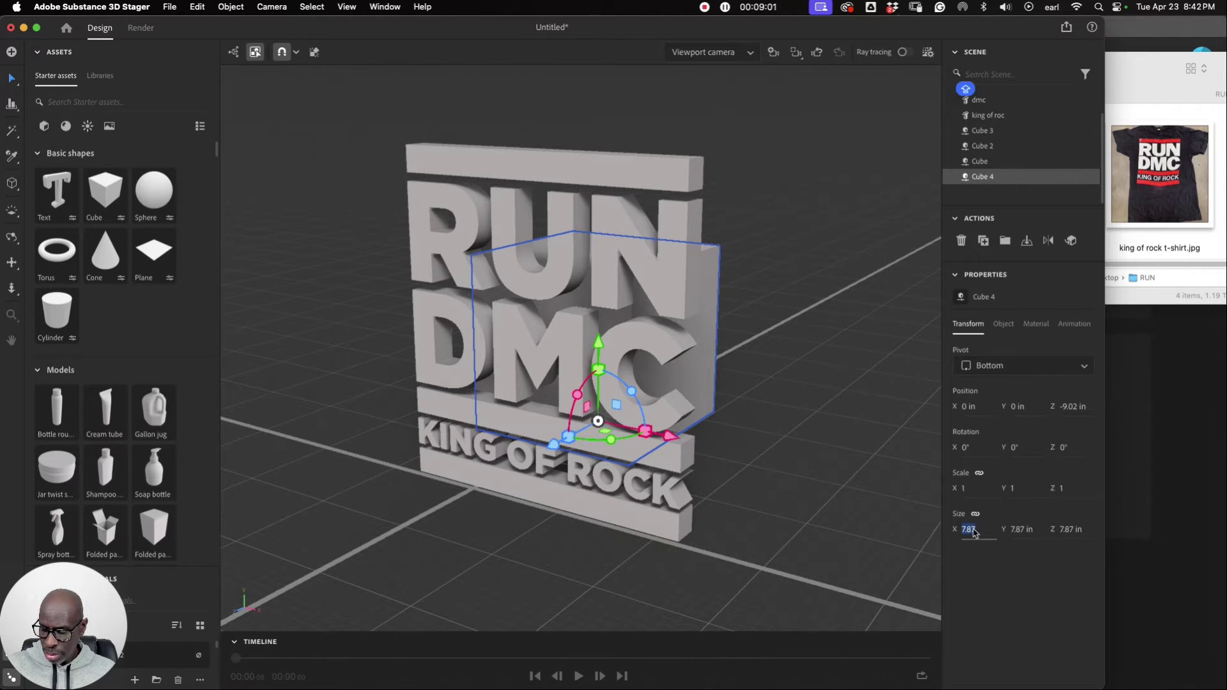
text(25)
key(Return)
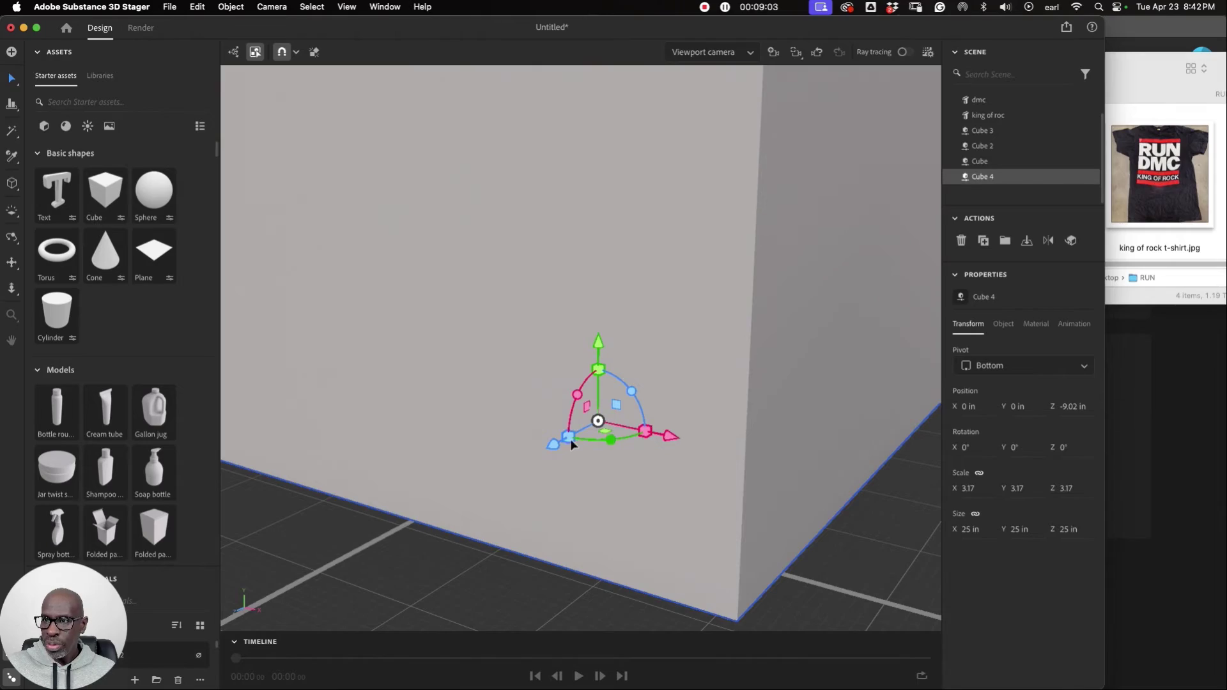
Move the backing cube to about X 2.55, Z -13.84 in and place a duplicate at about X -19.49, Z -0.84 in as a side wall.
drag(551, 447, 621, 440)
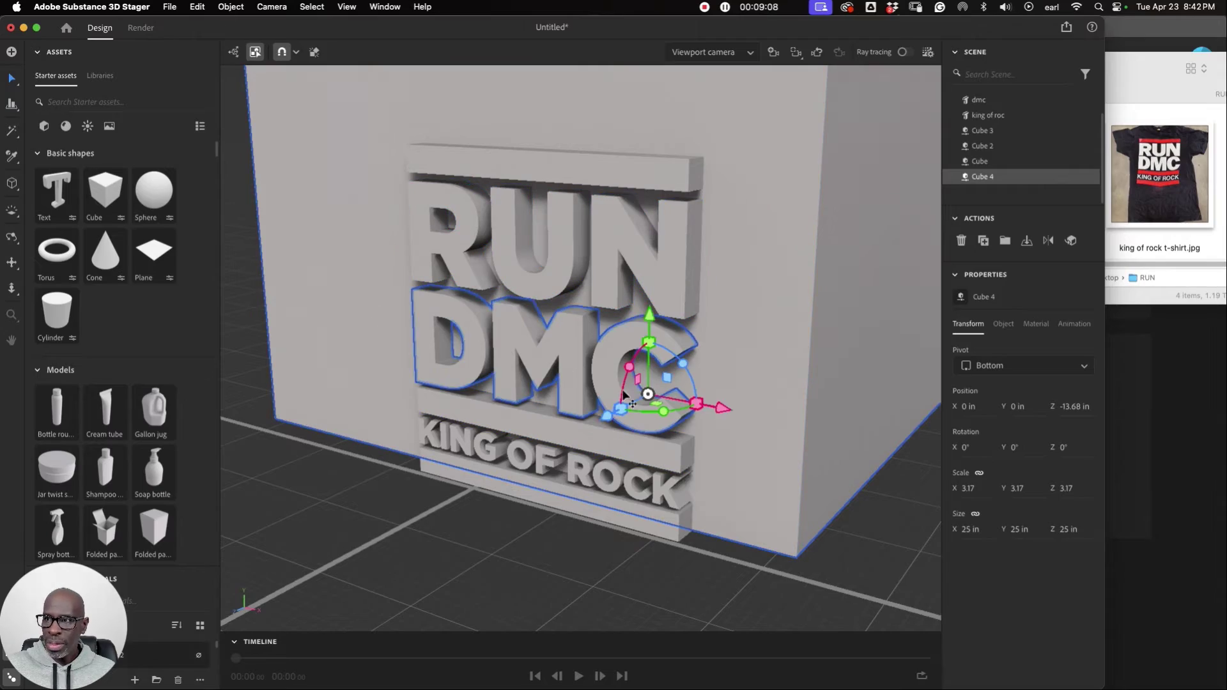
drag(725, 409, 796, 432)
key(super+d)
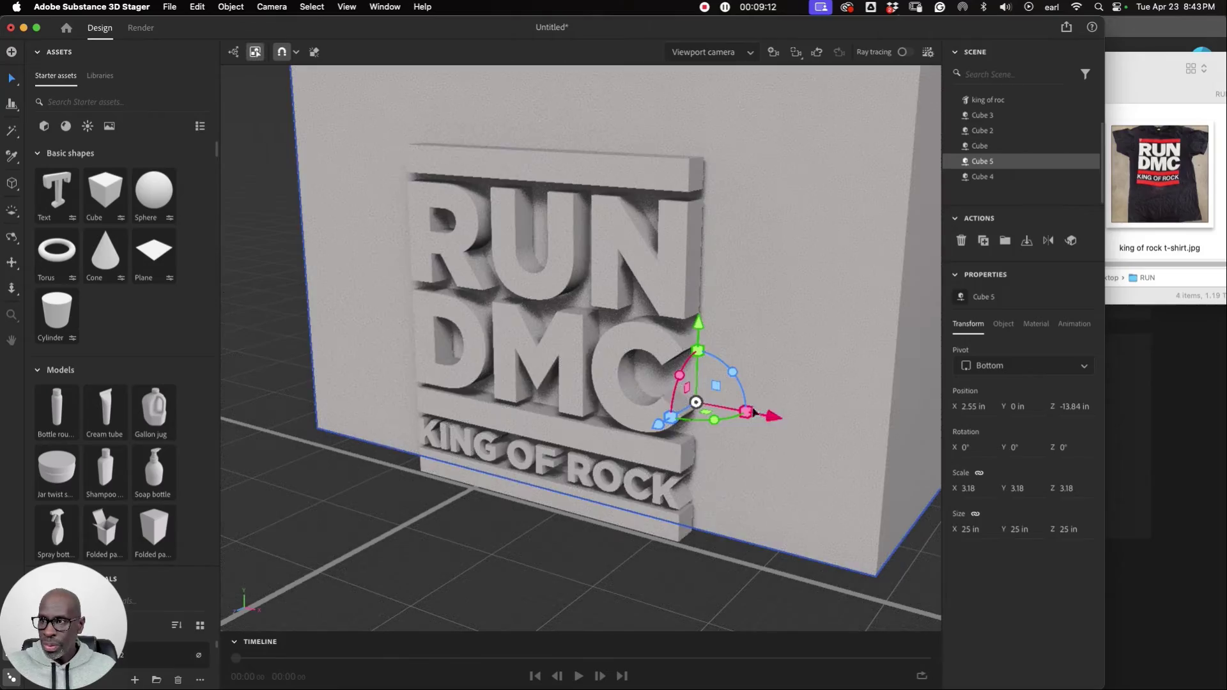
drag(660, 425, 488, 526)
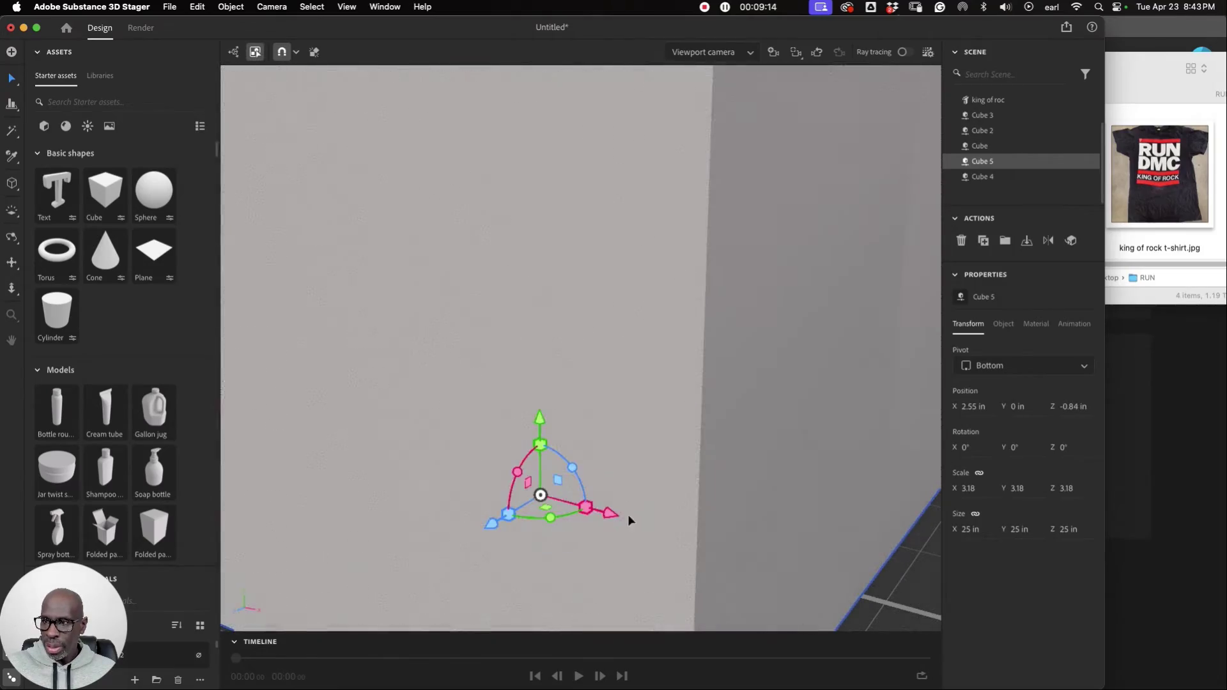
drag(616, 516, 235, 335)
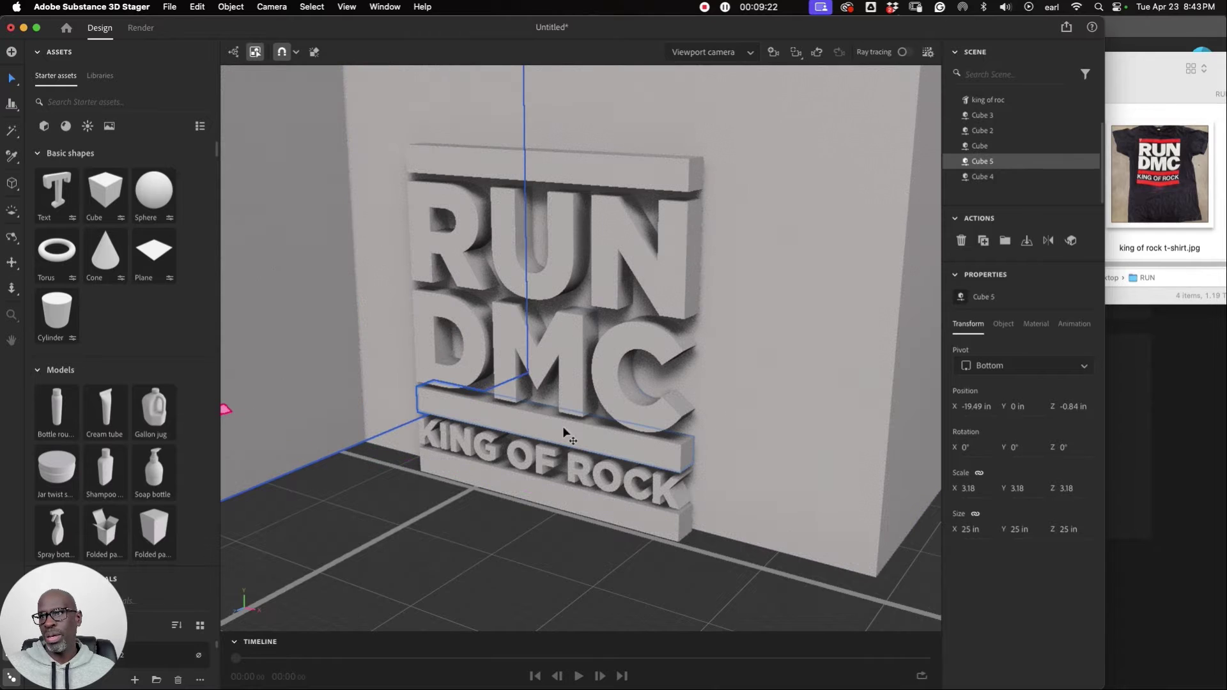
Add a plane as the floor and scale it uniformly to about 40.37 in.
click(432, 532)
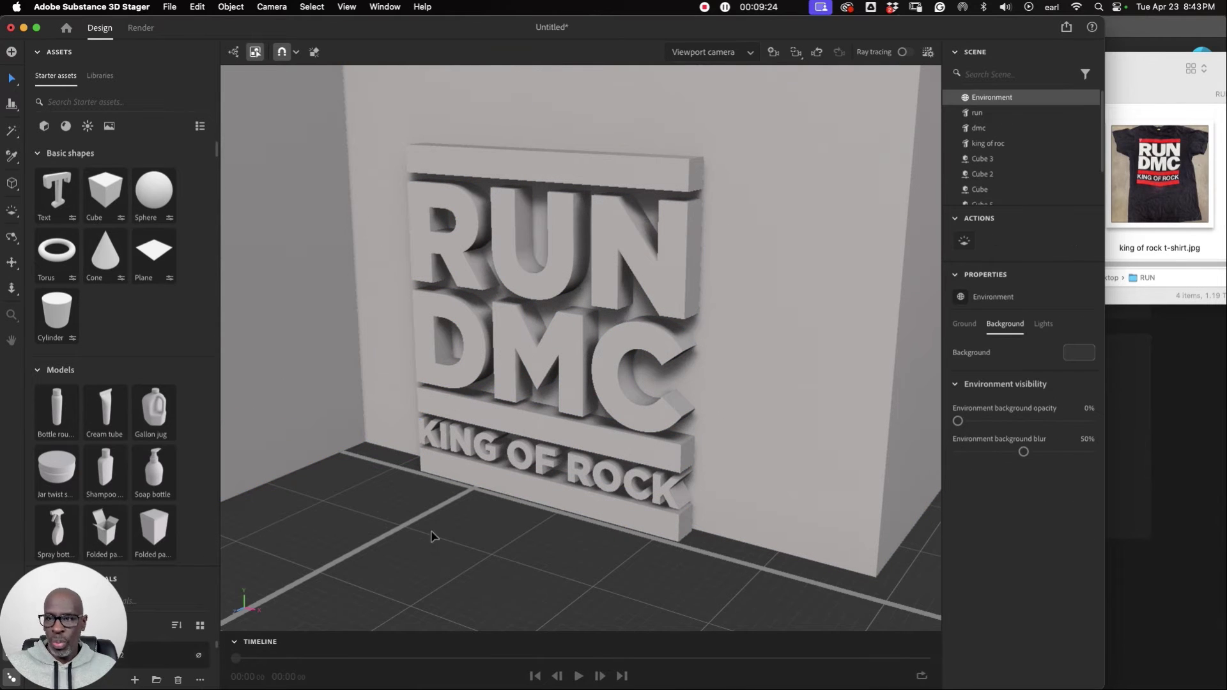
click(156, 257)
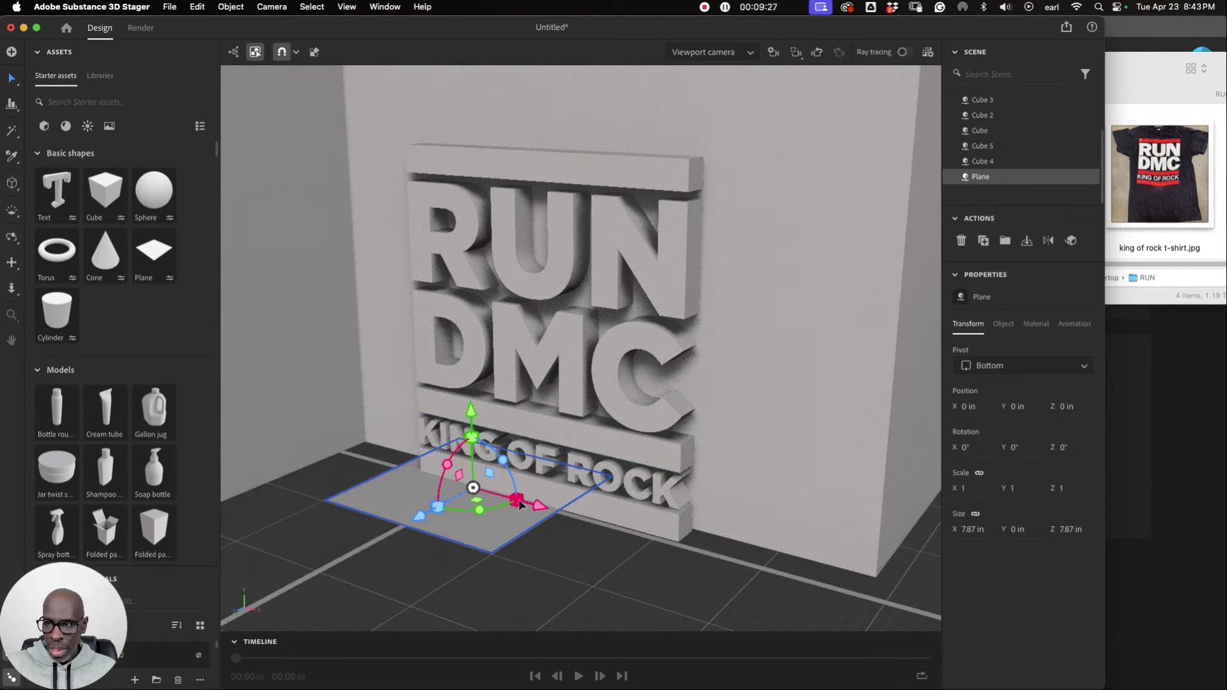
drag(517, 506, 729, 488)
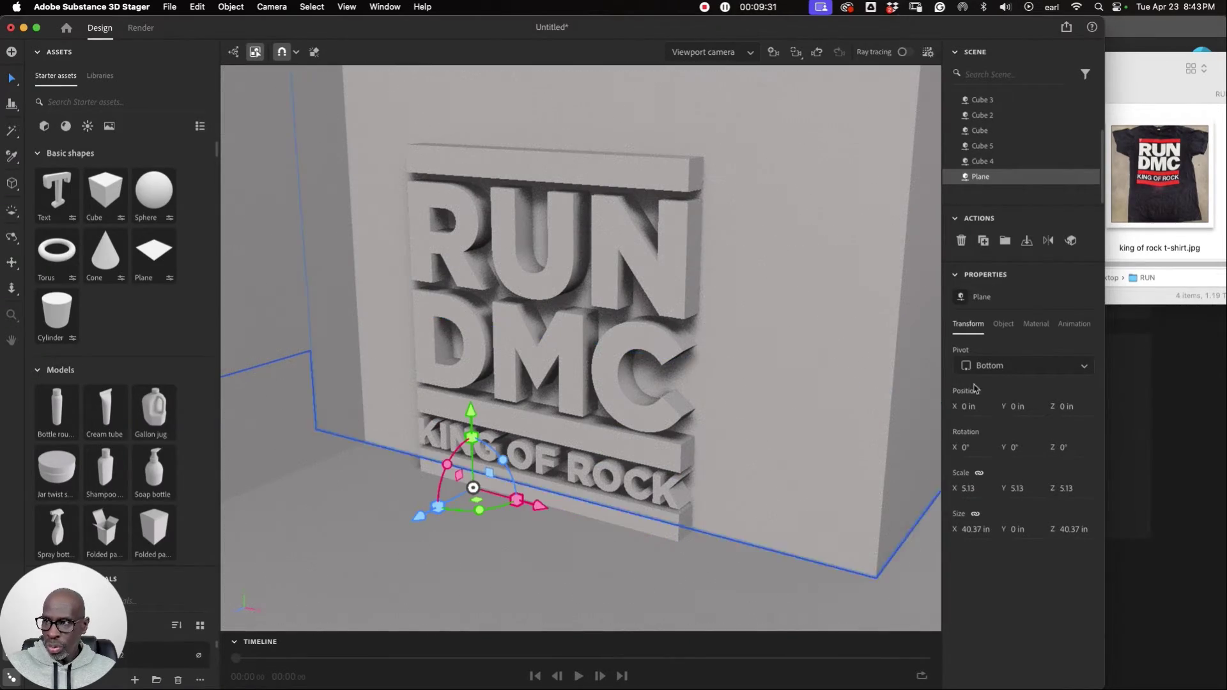
Add a camera, pull it back slightly and pan so the lettering sits right of centre with the side wall in frame.
click(774, 51)
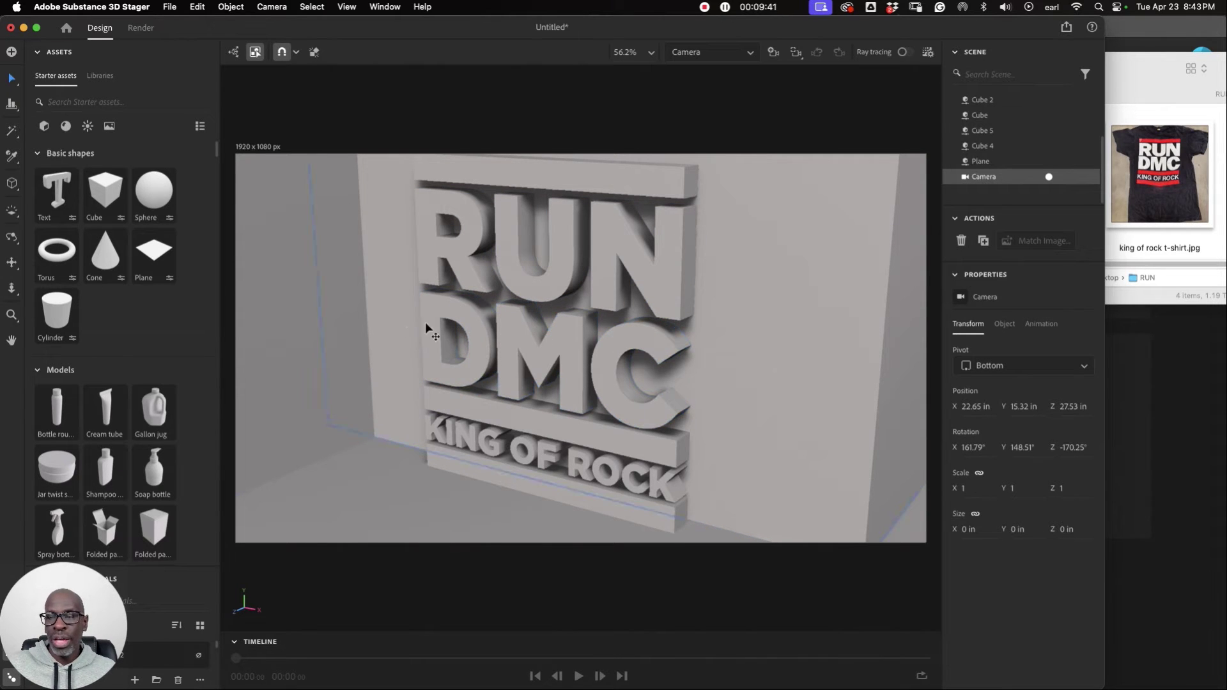
scroll(512, 345, down, 3)
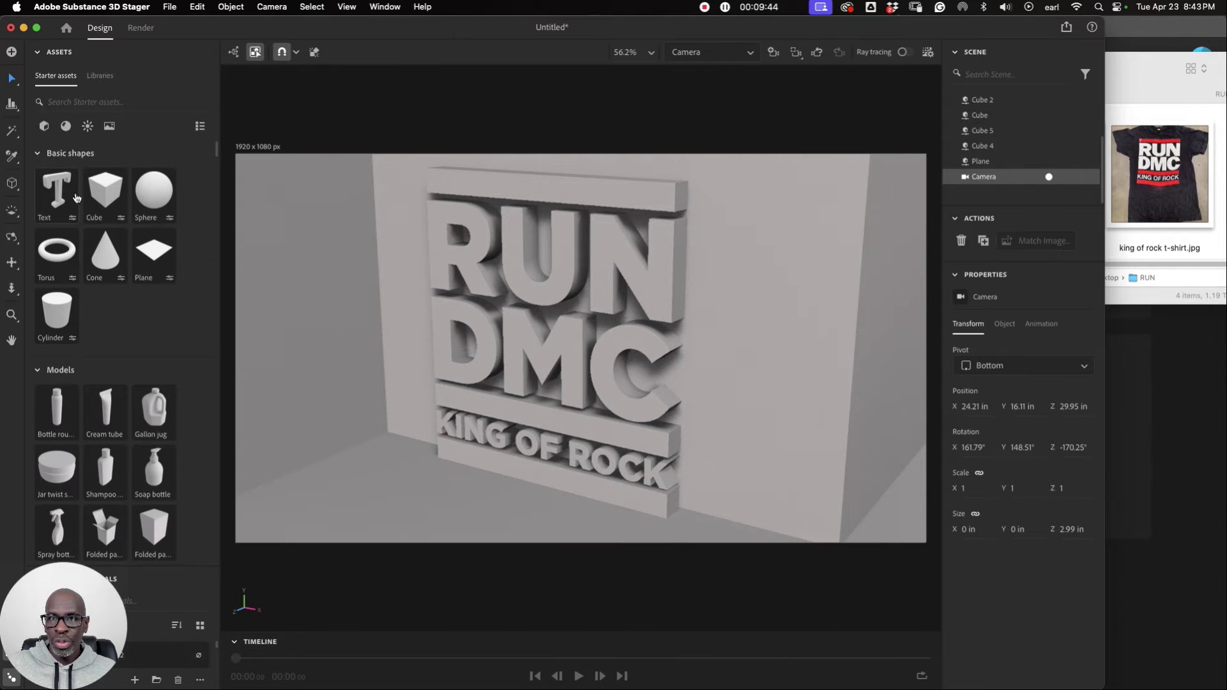
click(282, 338)
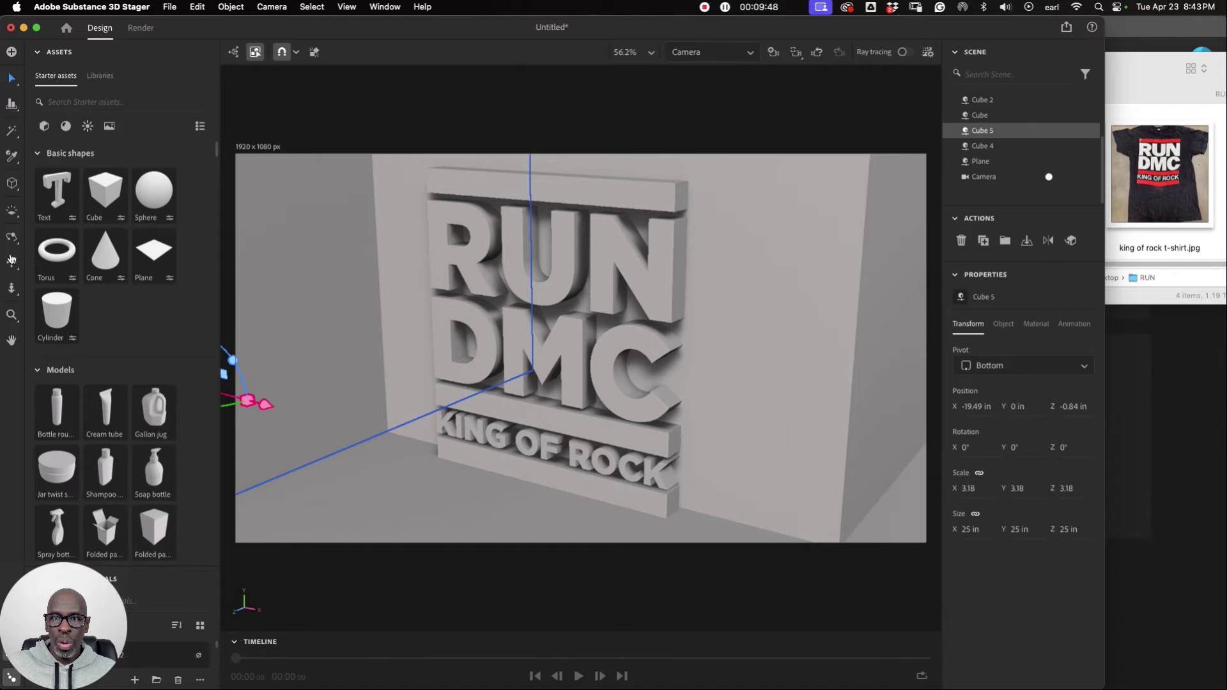
click(11, 261)
drag(625, 376, 692, 377)
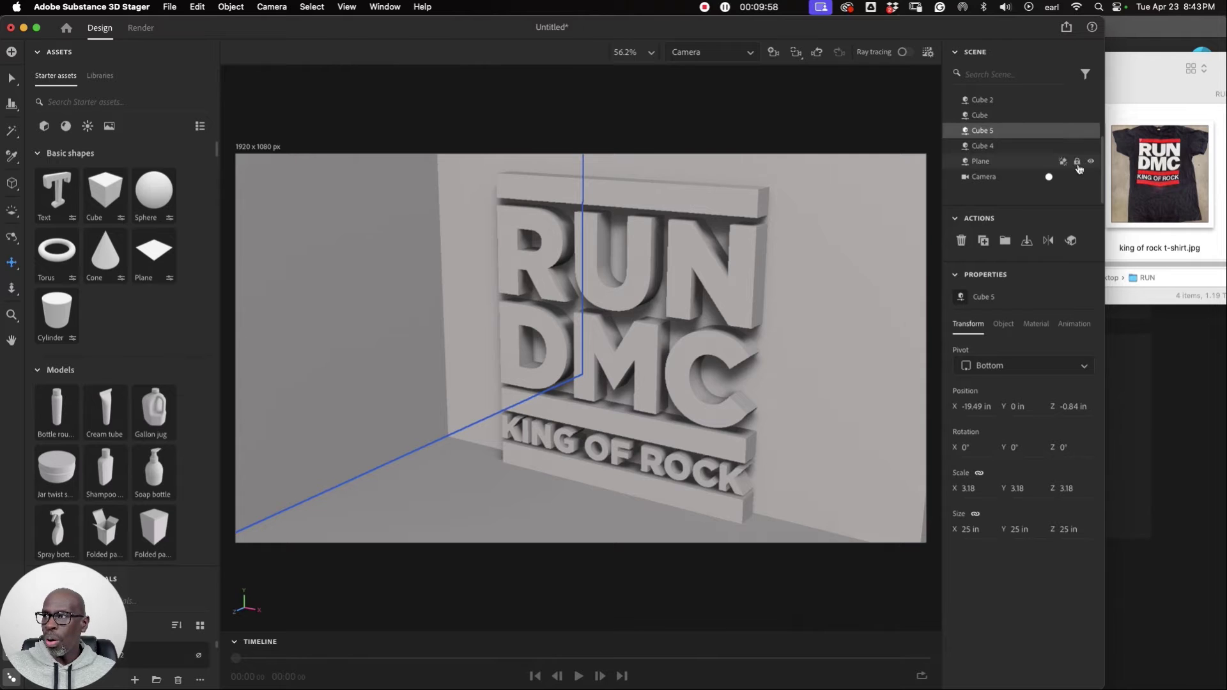
Open hats.ai from the RUN folder in Illustrator and select the group of three hats and glasses at the top of the artboard.
click(1129, 81)
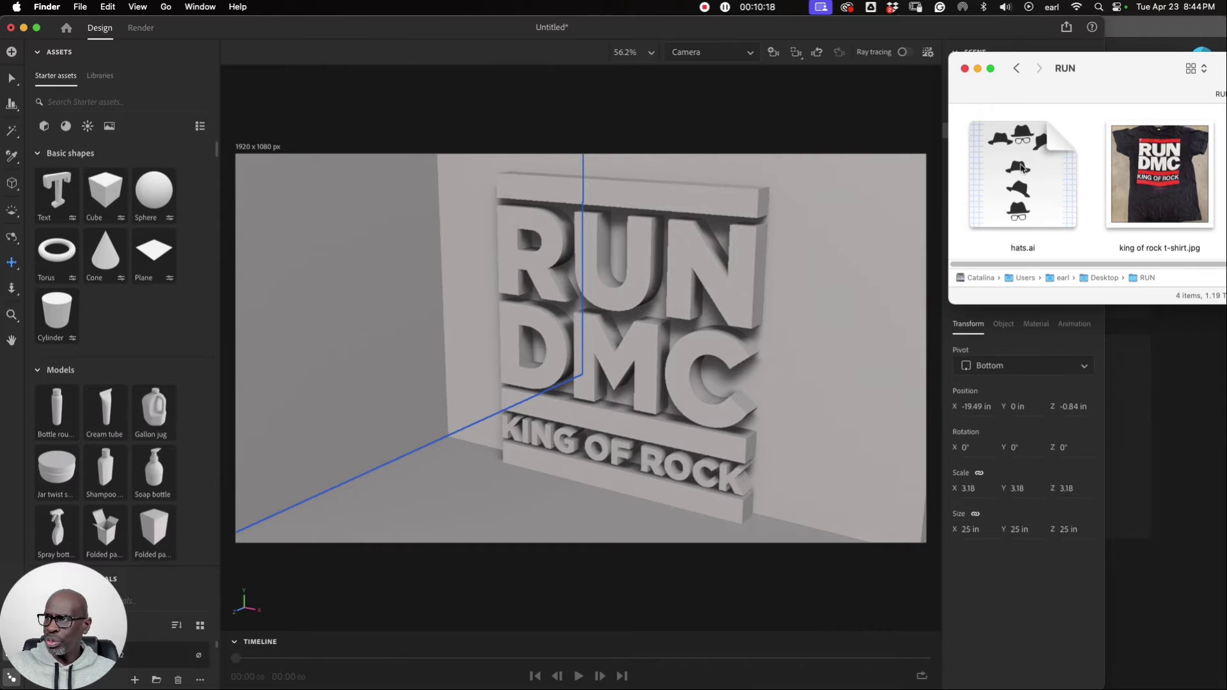
double_click(1021, 168)
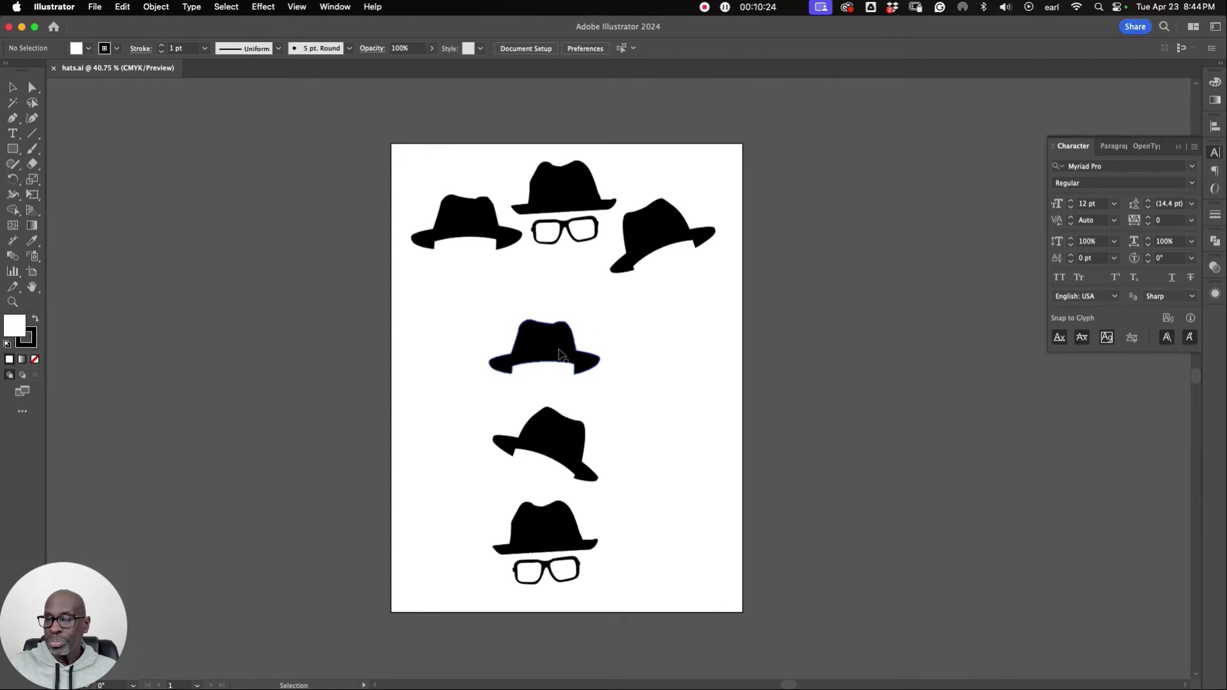
click(579, 353)
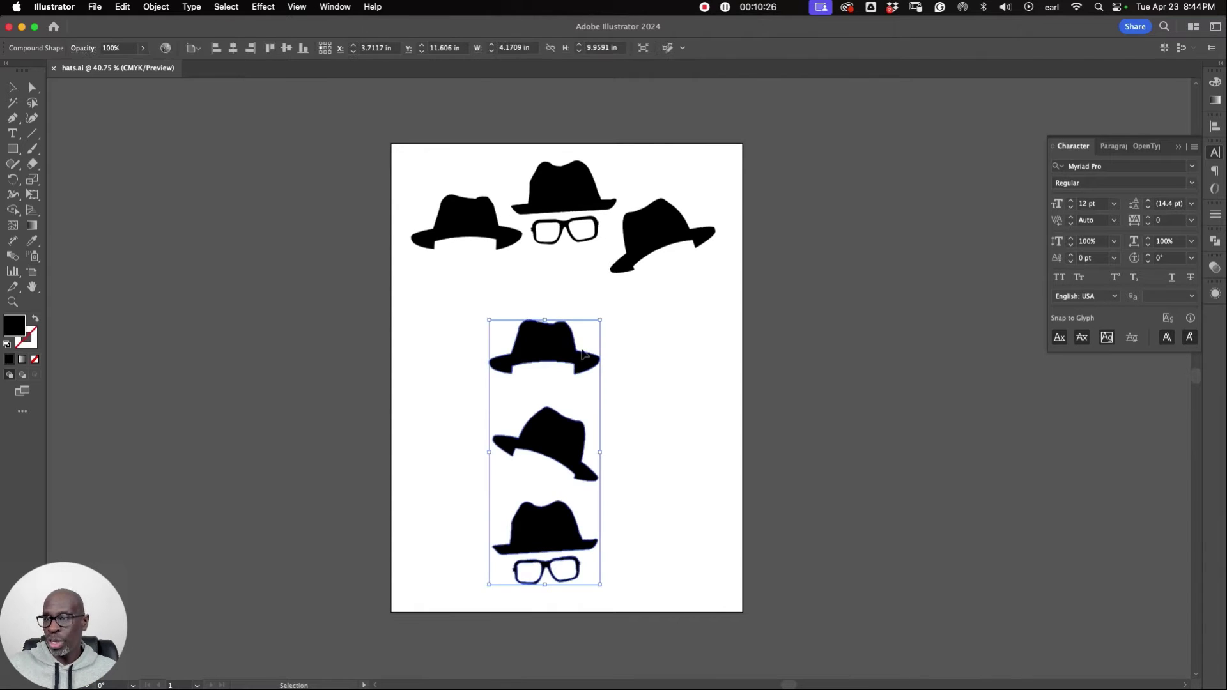
click(654, 380)
click(562, 220)
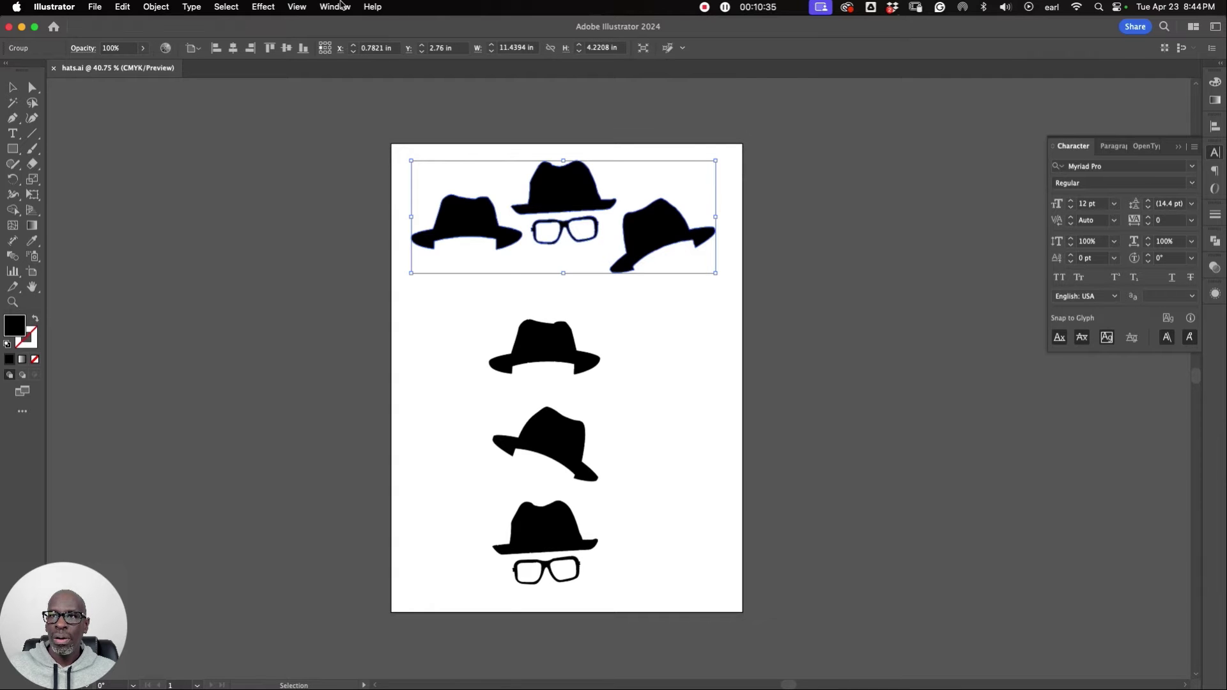
Extrude the selected hats and glasses group as a 3D object and lighten its fill to 23% black.
click(335, 6)
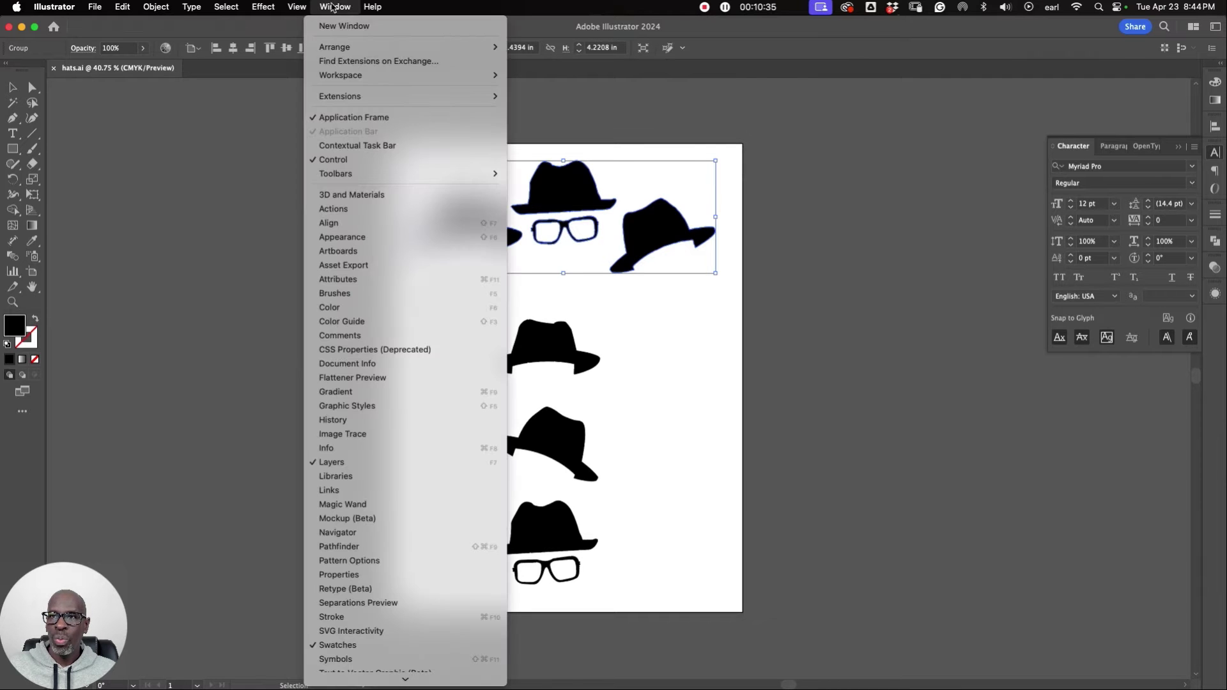
click(345, 195)
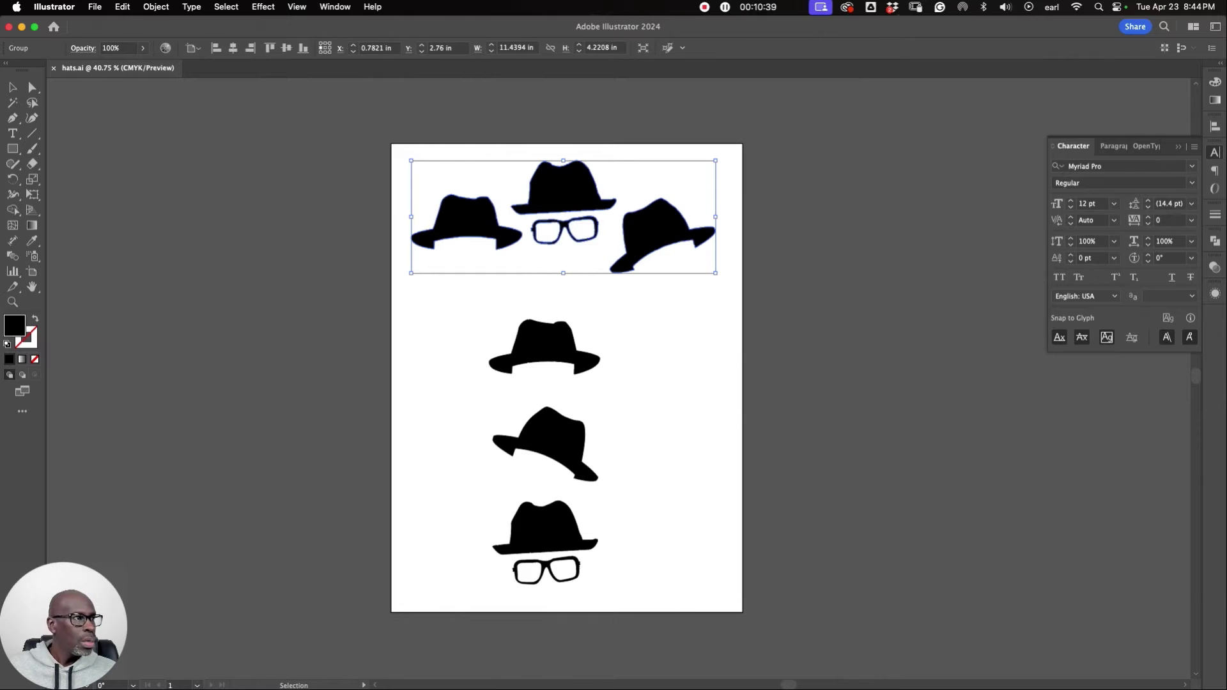
drag(285, 130, 243, 96)
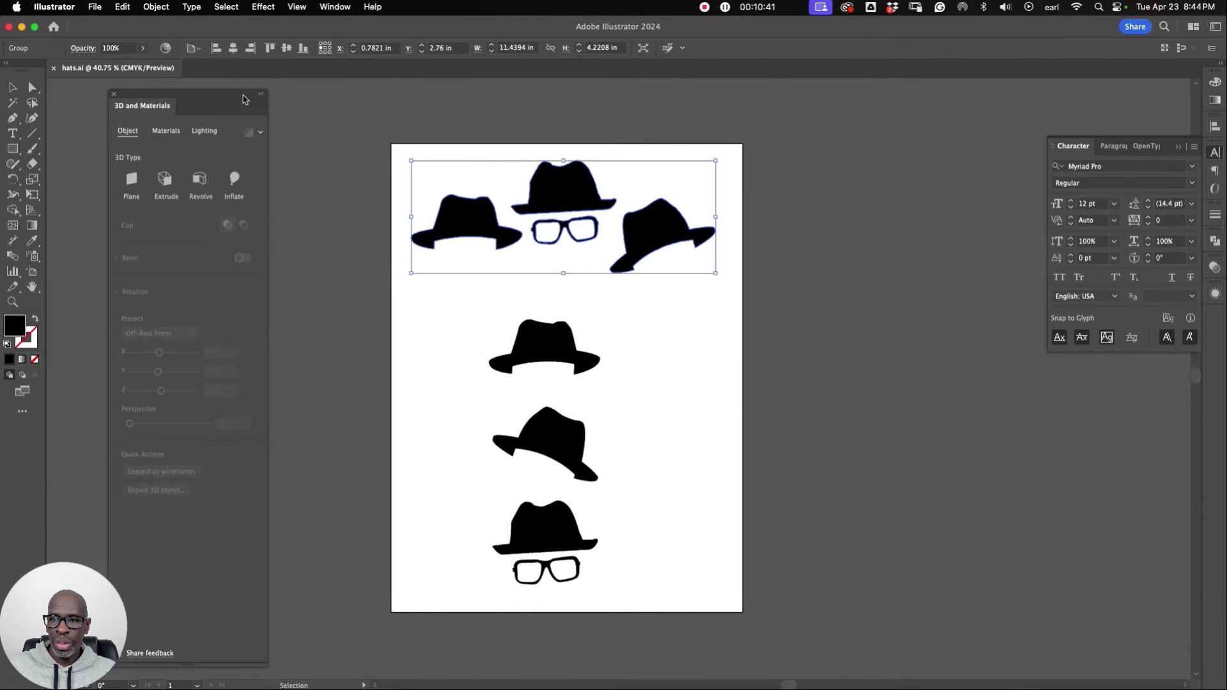
drag(188, 663, 188, 538)
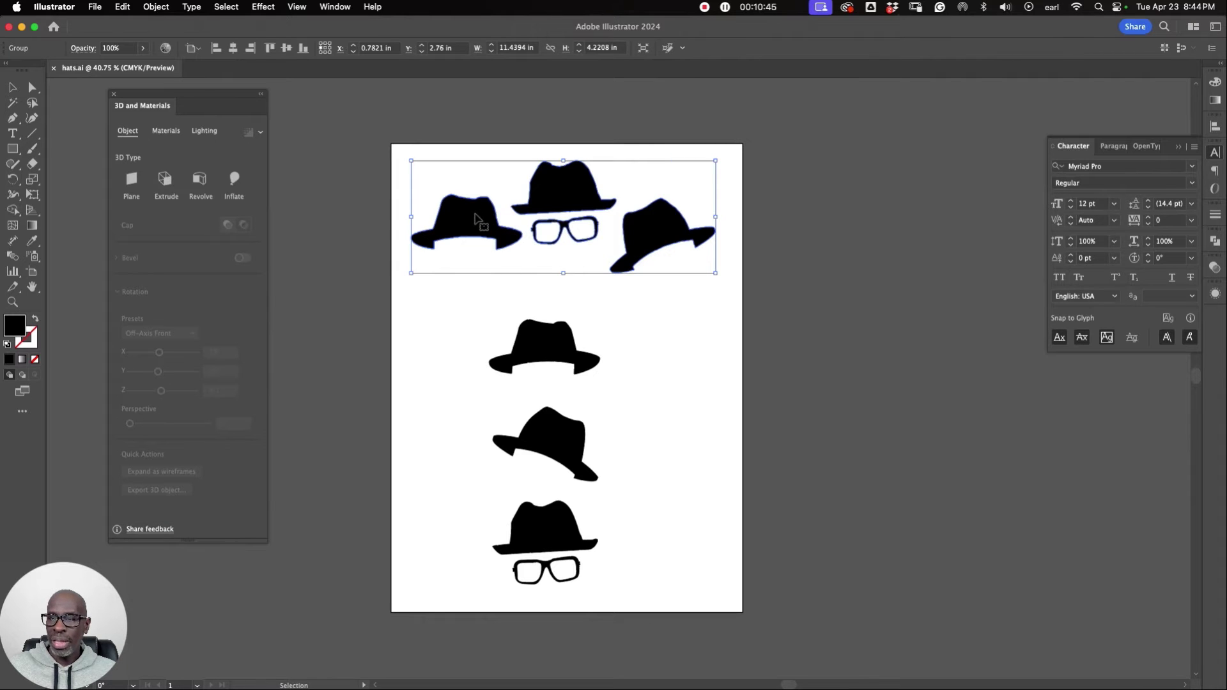
click(165, 181)
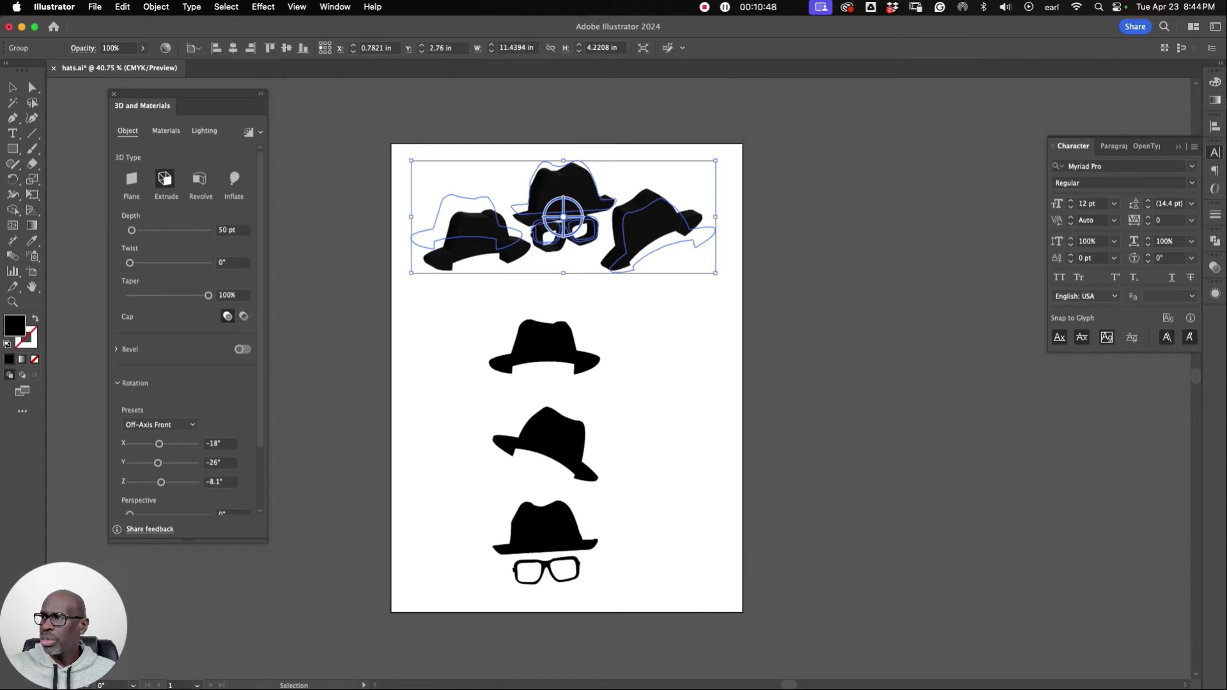
click(1214, 82)
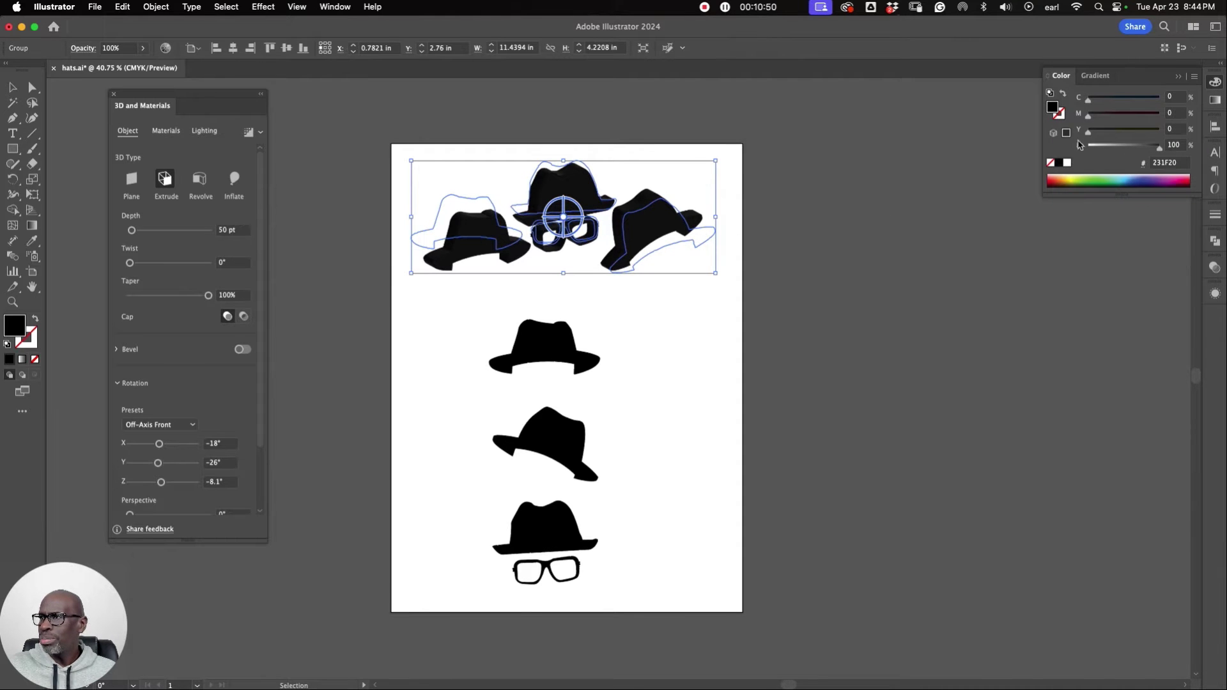
drag(1161, 152, 1106, 153)
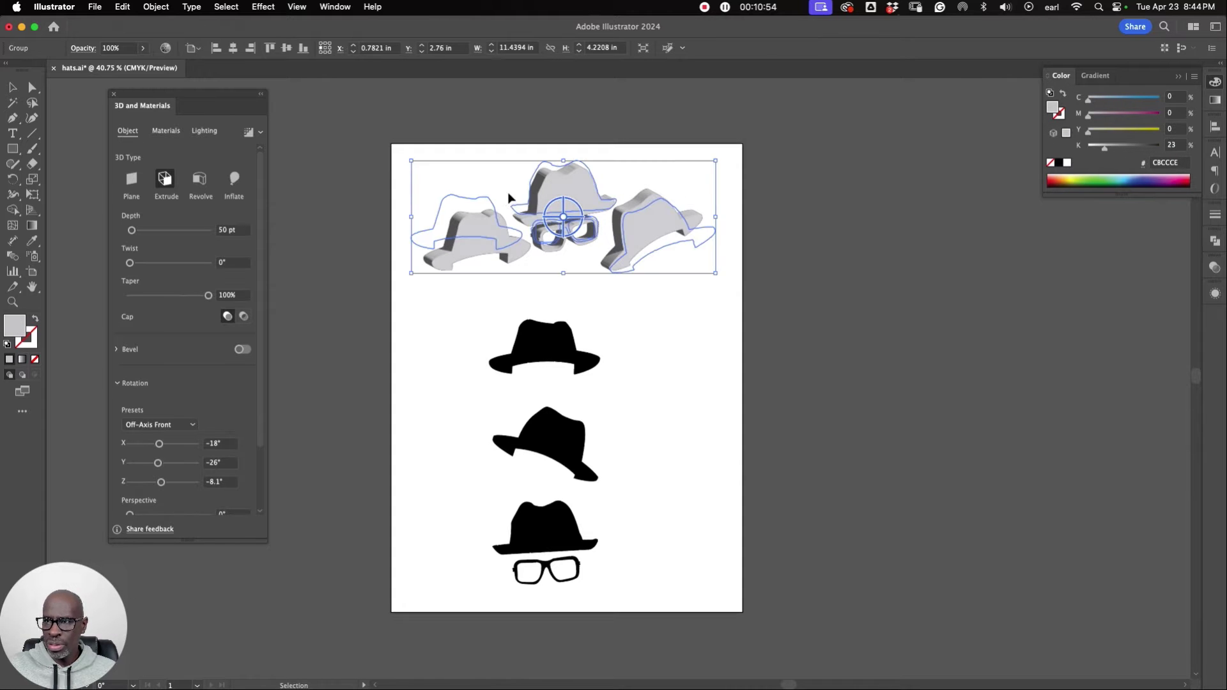
Set the extrusion depth of the hats and glasses group to 25 pt.
scroll(507, 198, up, 2)
key(z)
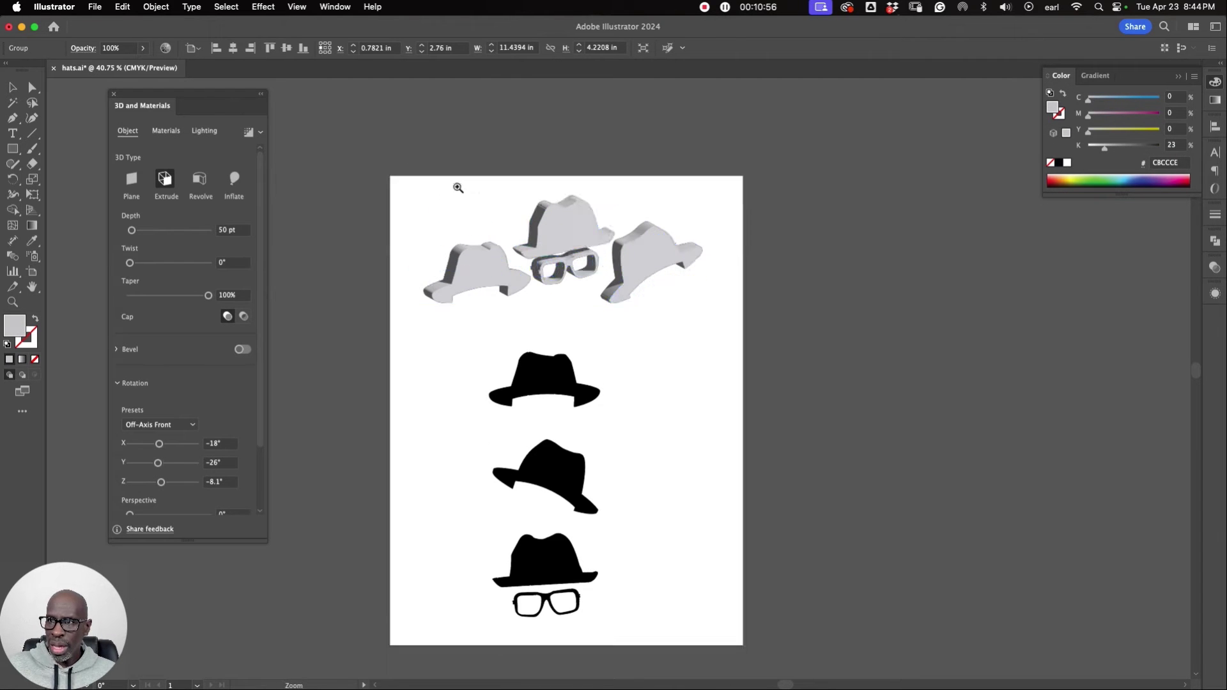
drag(455, 186, 584, 186)
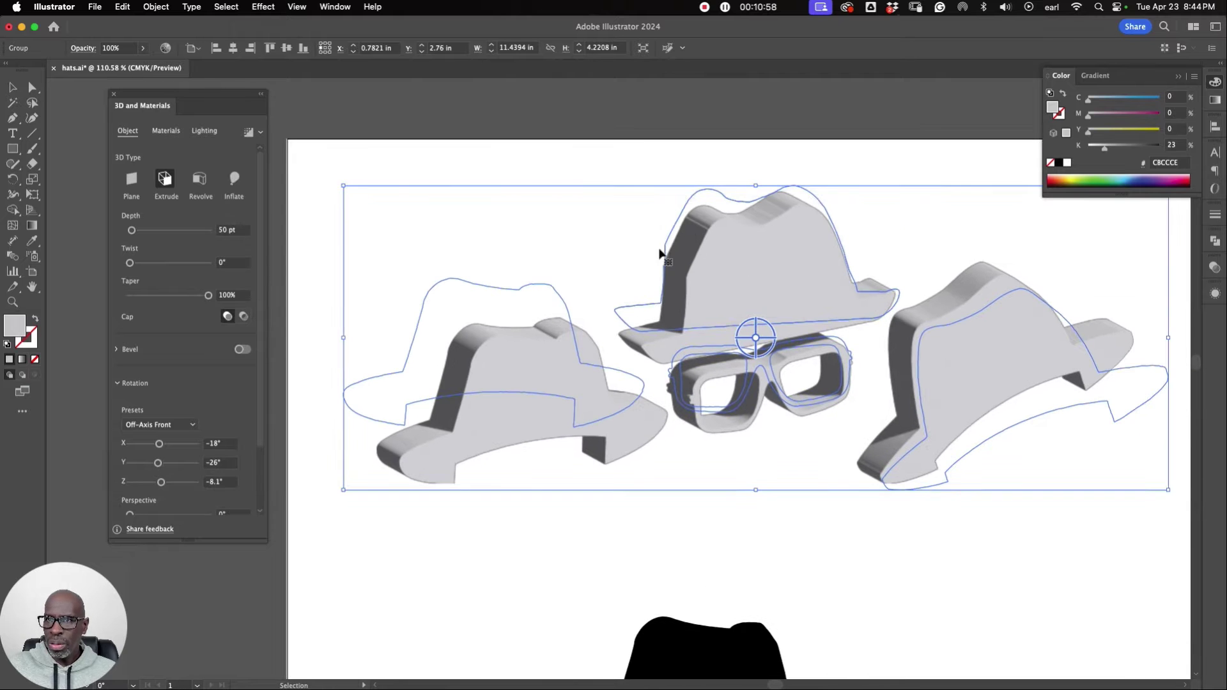
click(224, 231)
text(25)
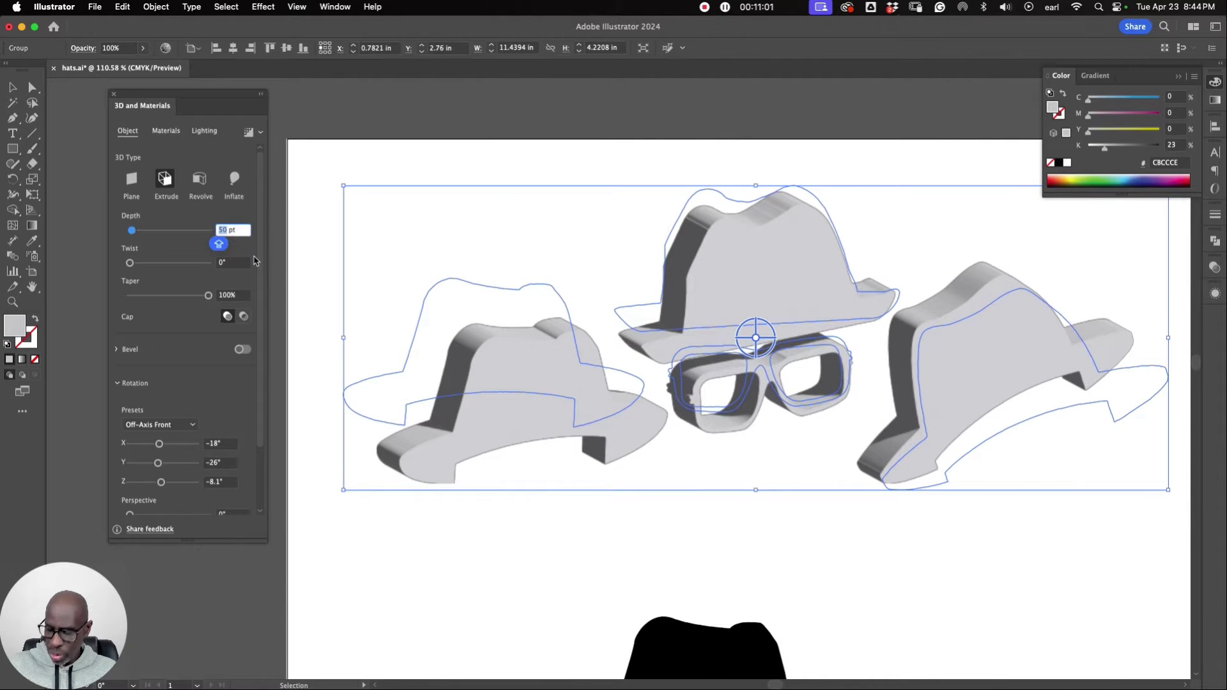
key(Return)
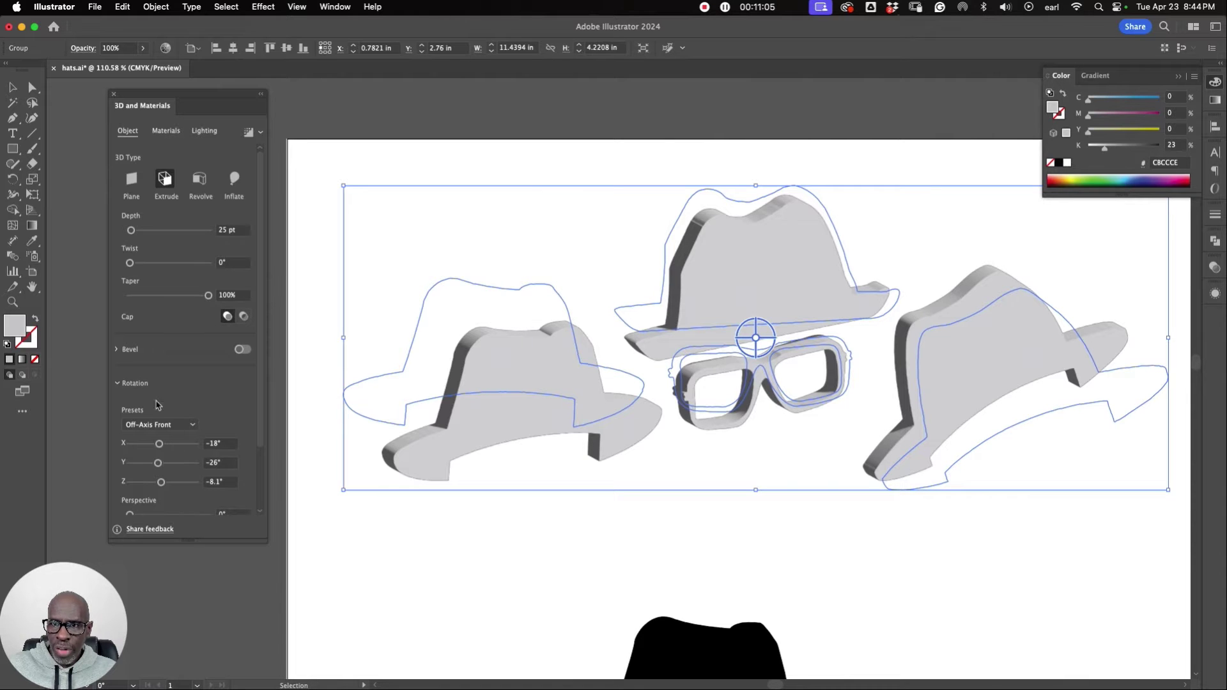
Add a Round bevel to the extruded hats and glasses with 13% width and 25% height.
click(242, 349)
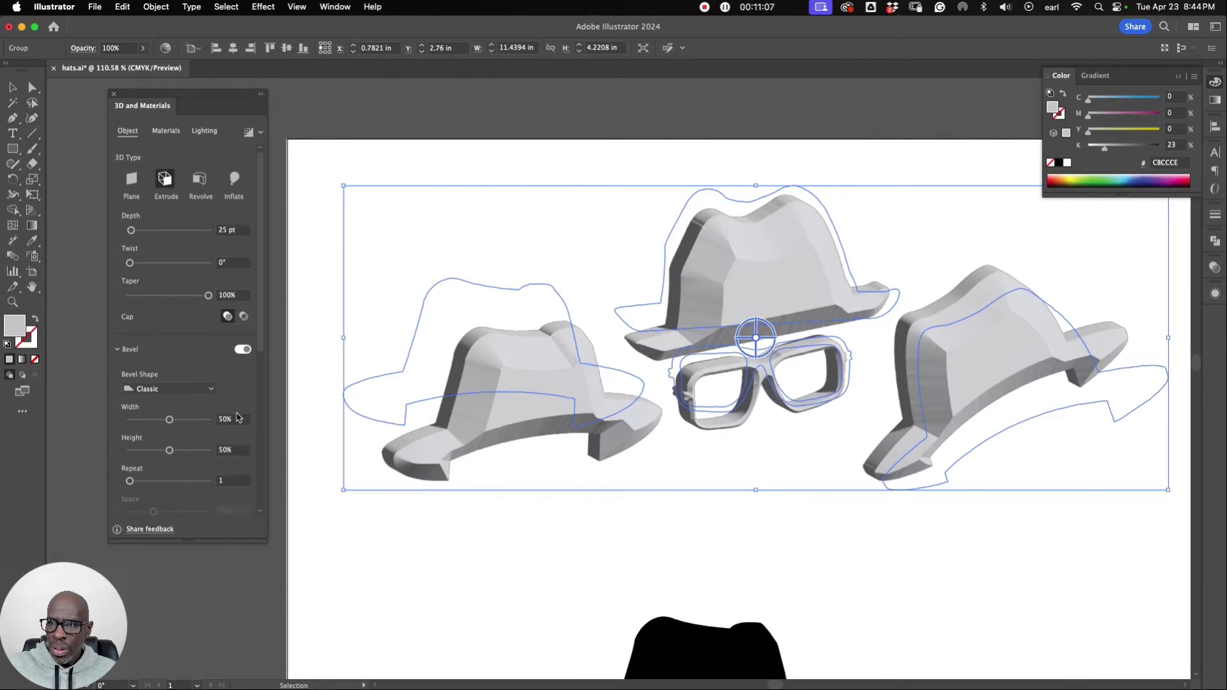
click(165, 388)
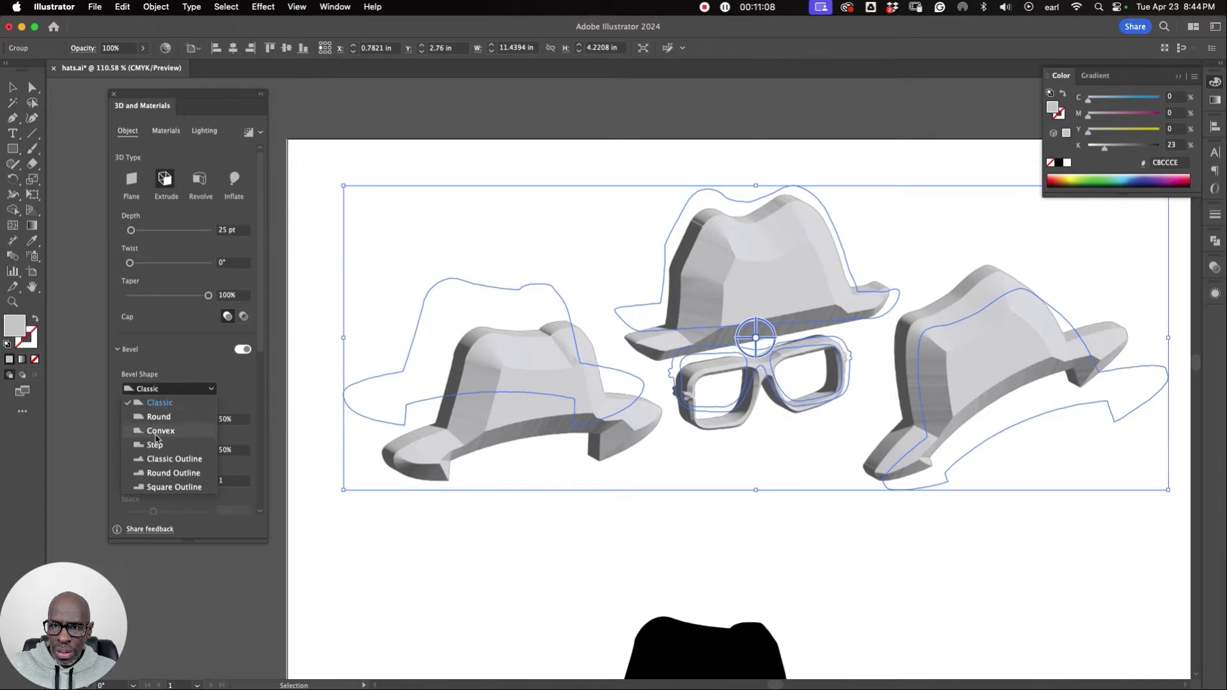
click(158, 417)
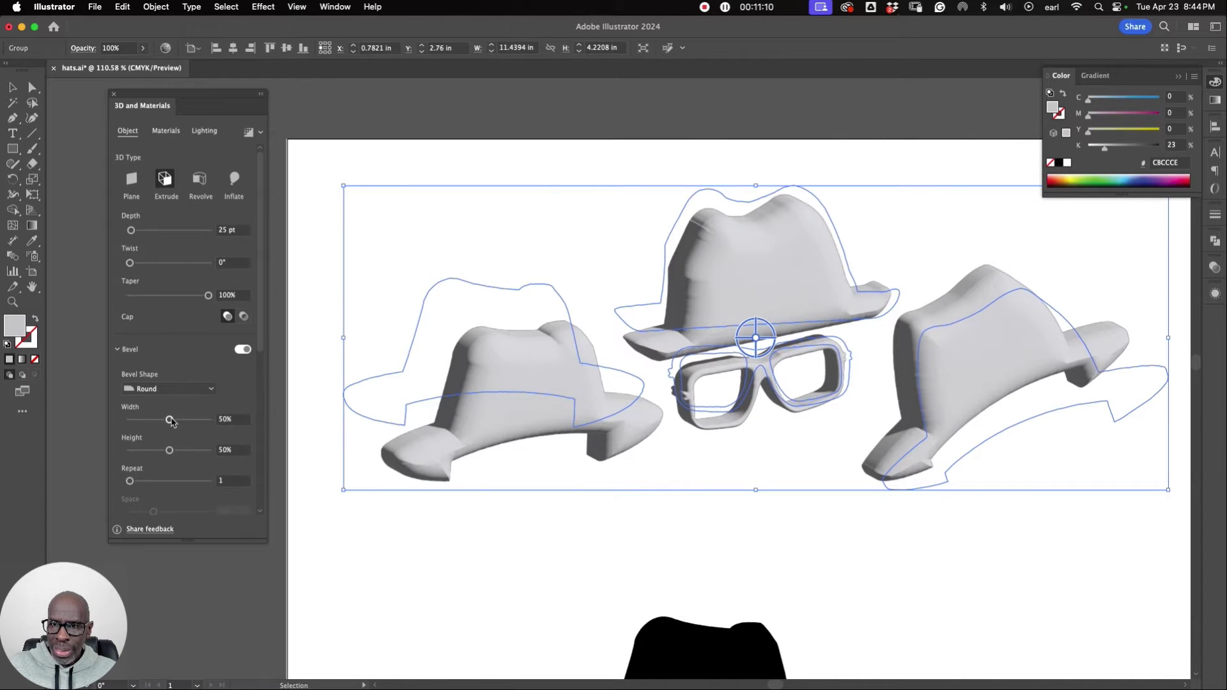
drag(169, 422, 149, 450)
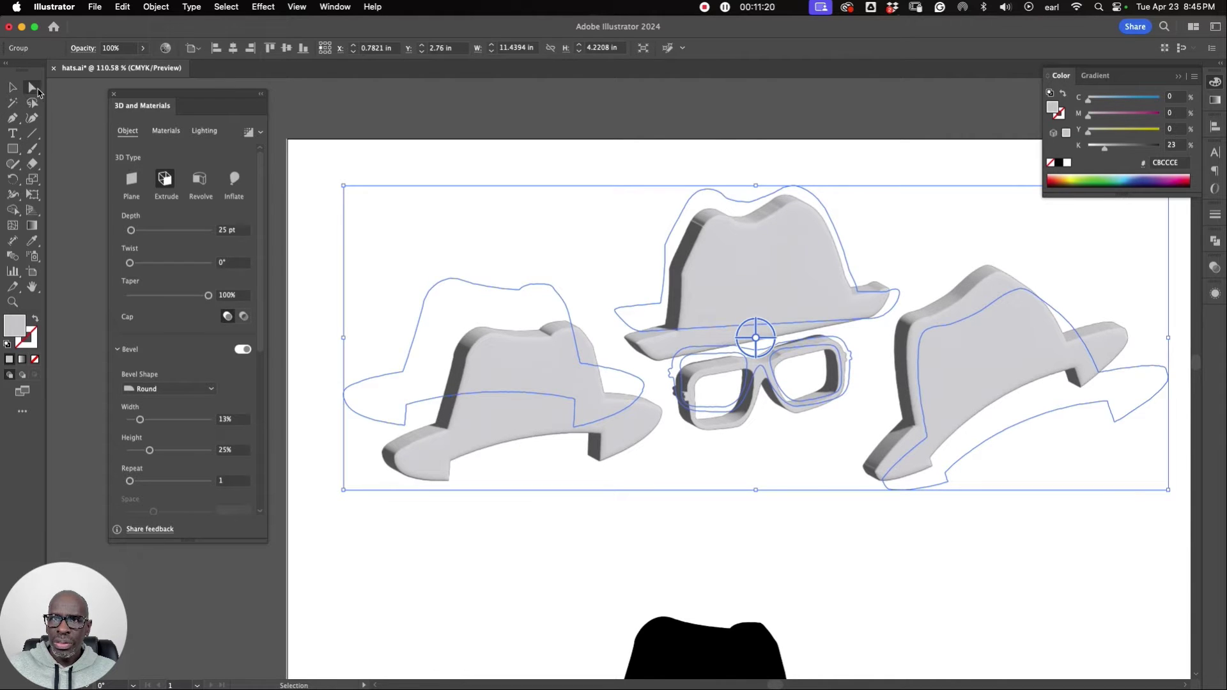
Try to remove an anchor point from the middle hat's crown with the Pen tool.
key(a)
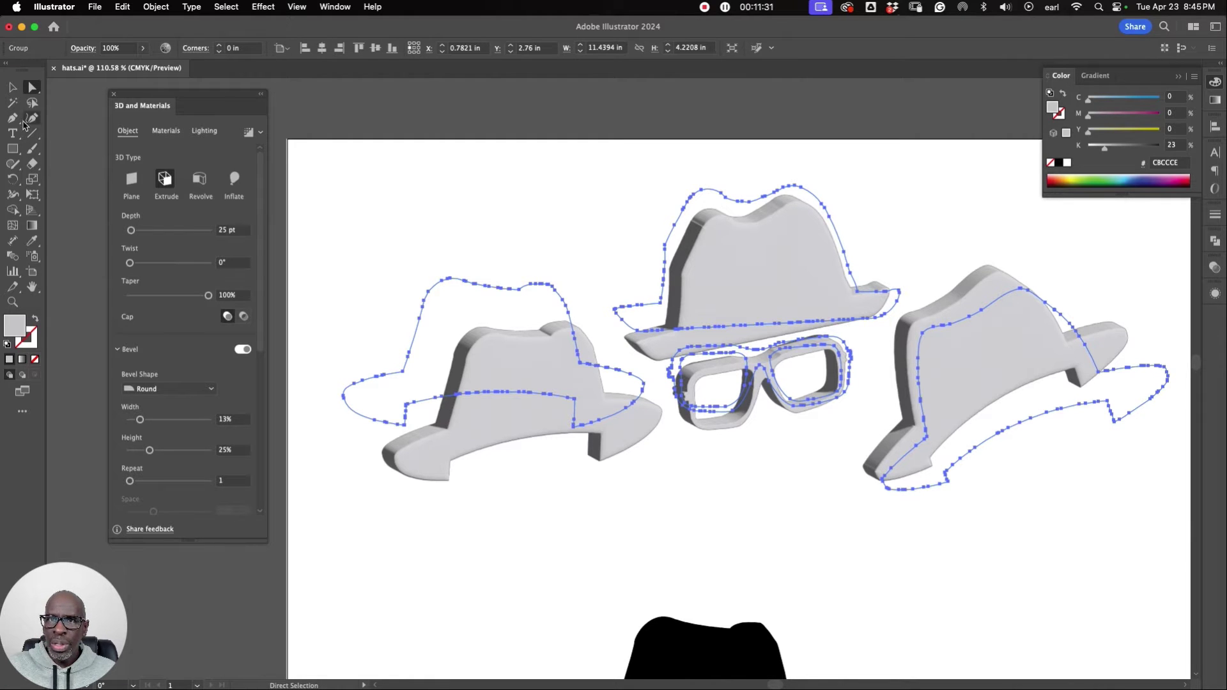
key(p)
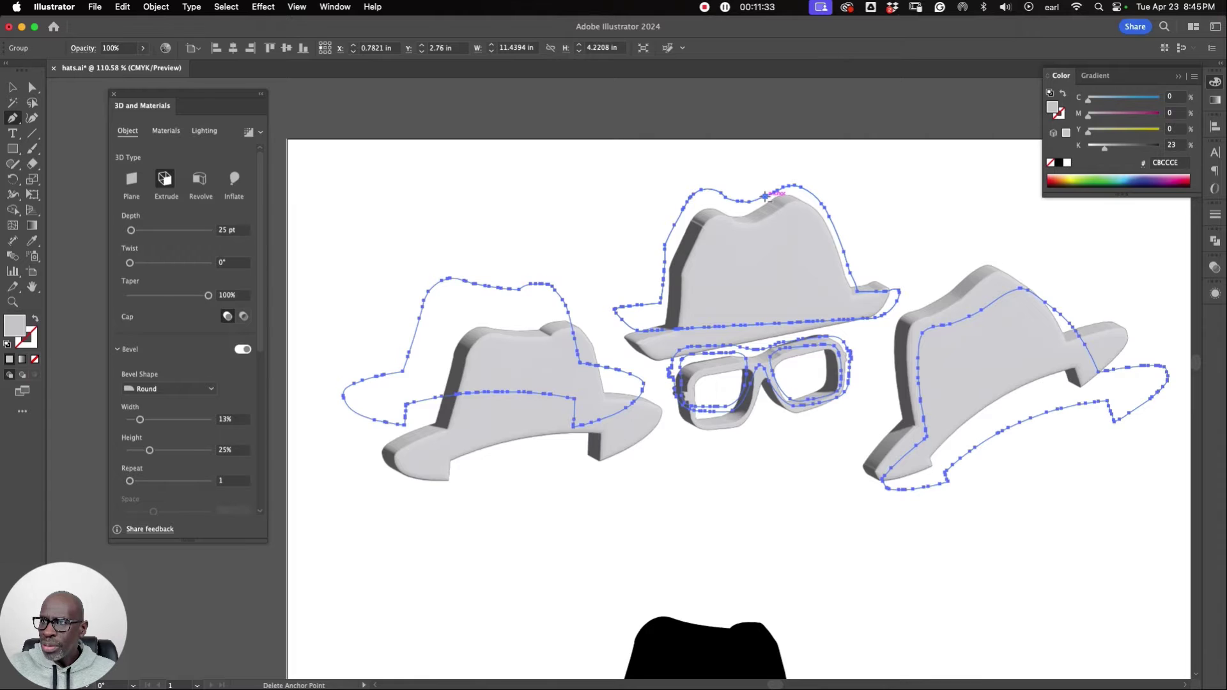
click(774, 194)
click(765, 197)
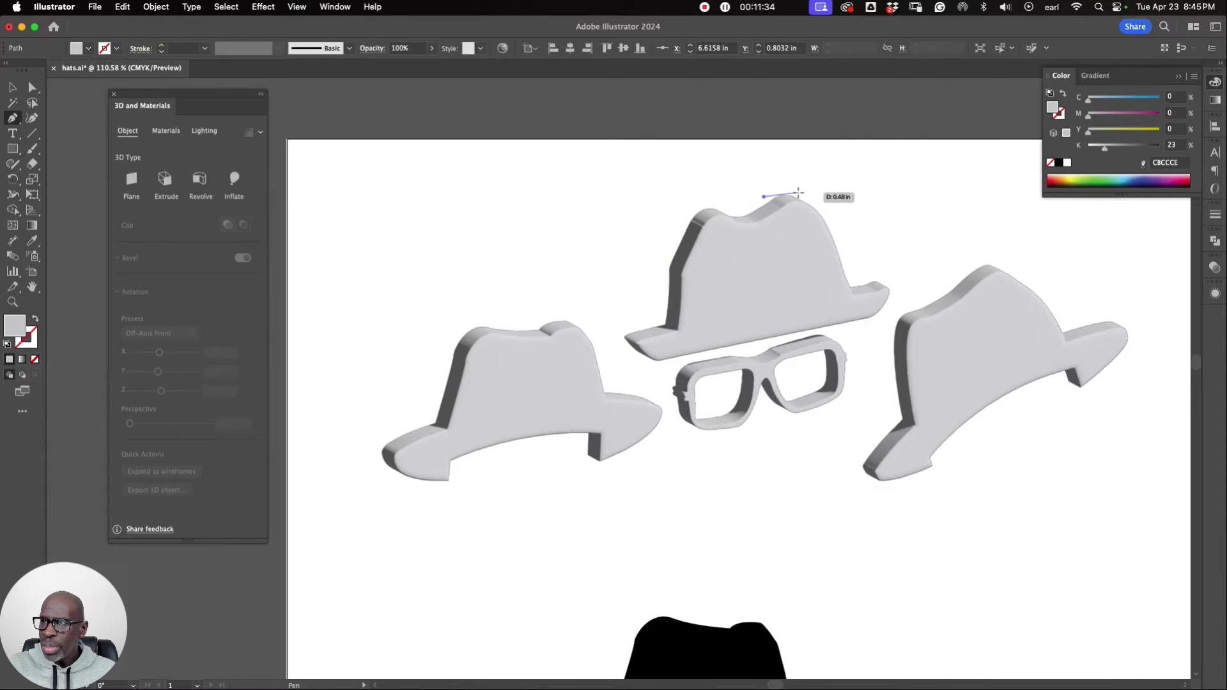
Delete the surplus anchor points along the dip in the top of the middle hat's crown.
key(super+y)
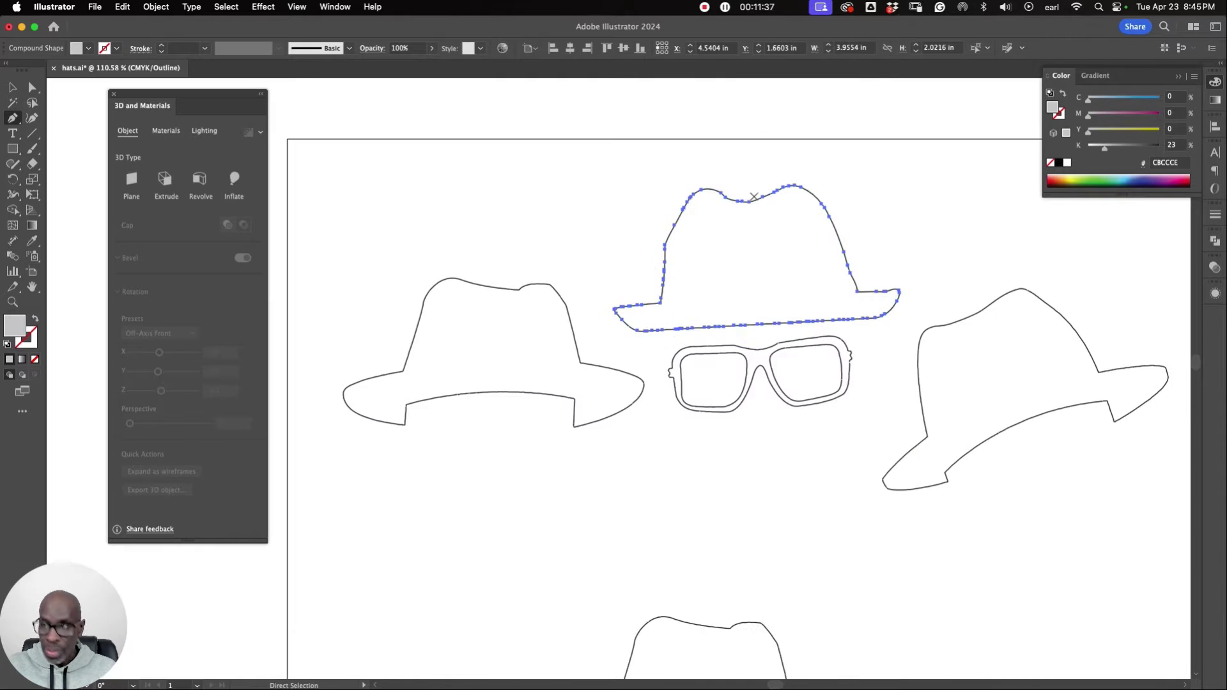
super+drag(713, 187, 930, 239)
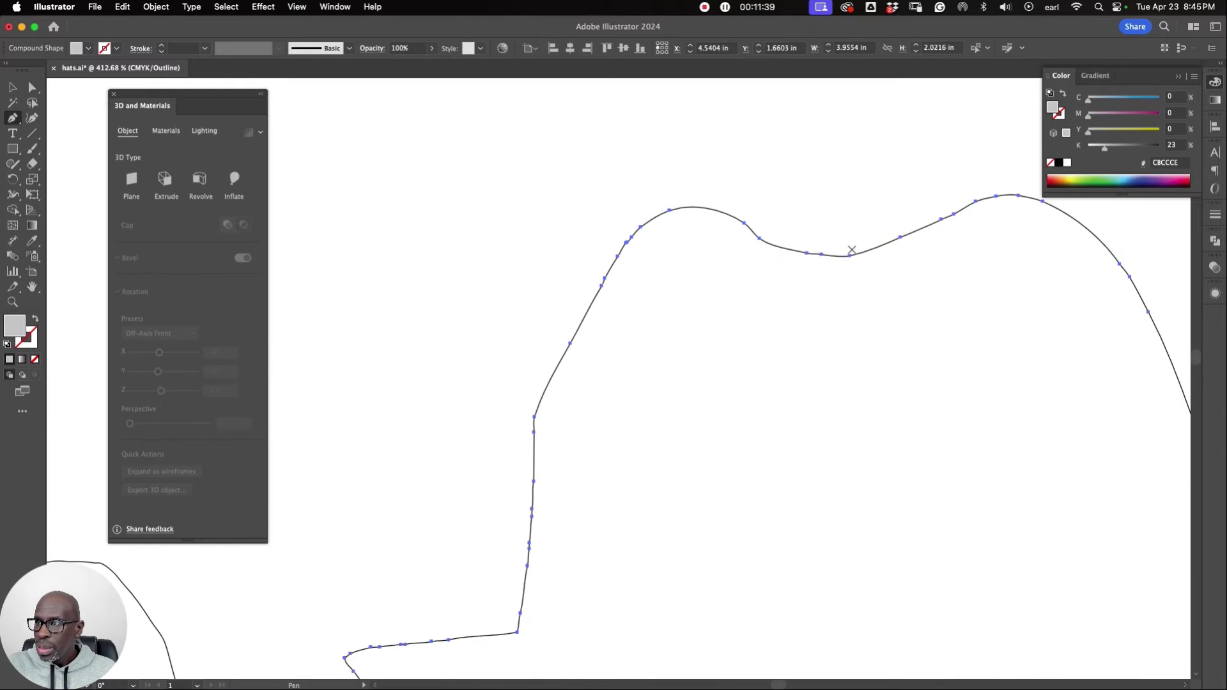
click(851, 256)
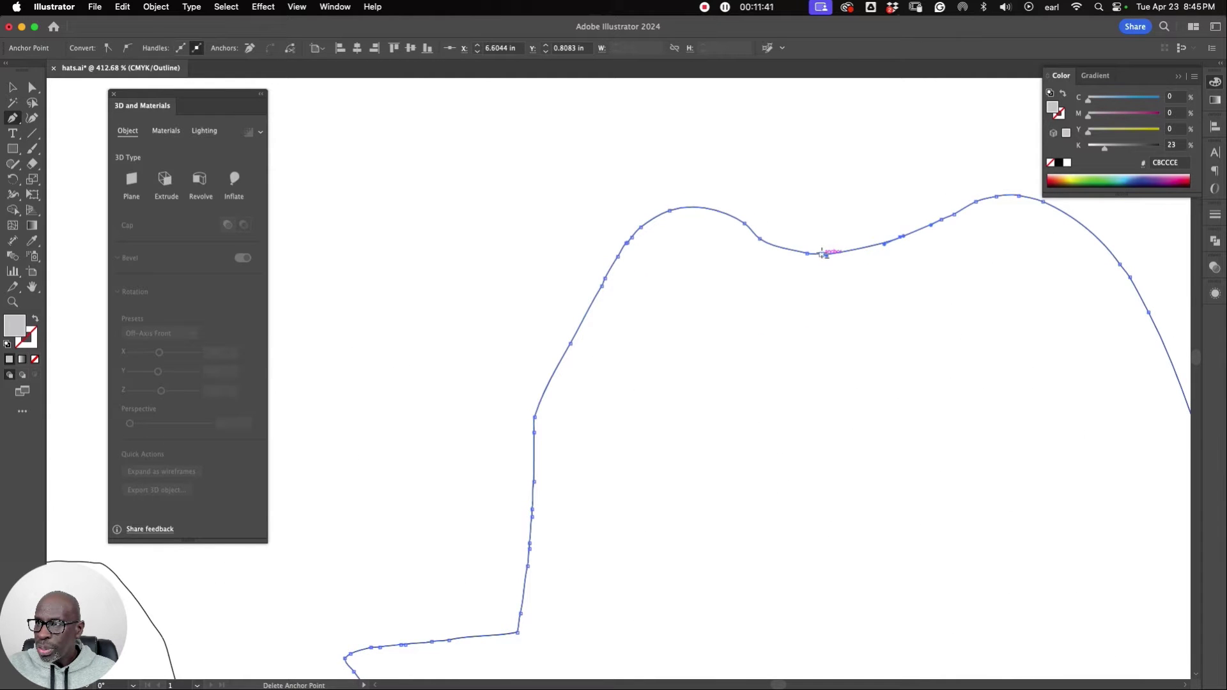
click(823, 253)
click(807, 254)
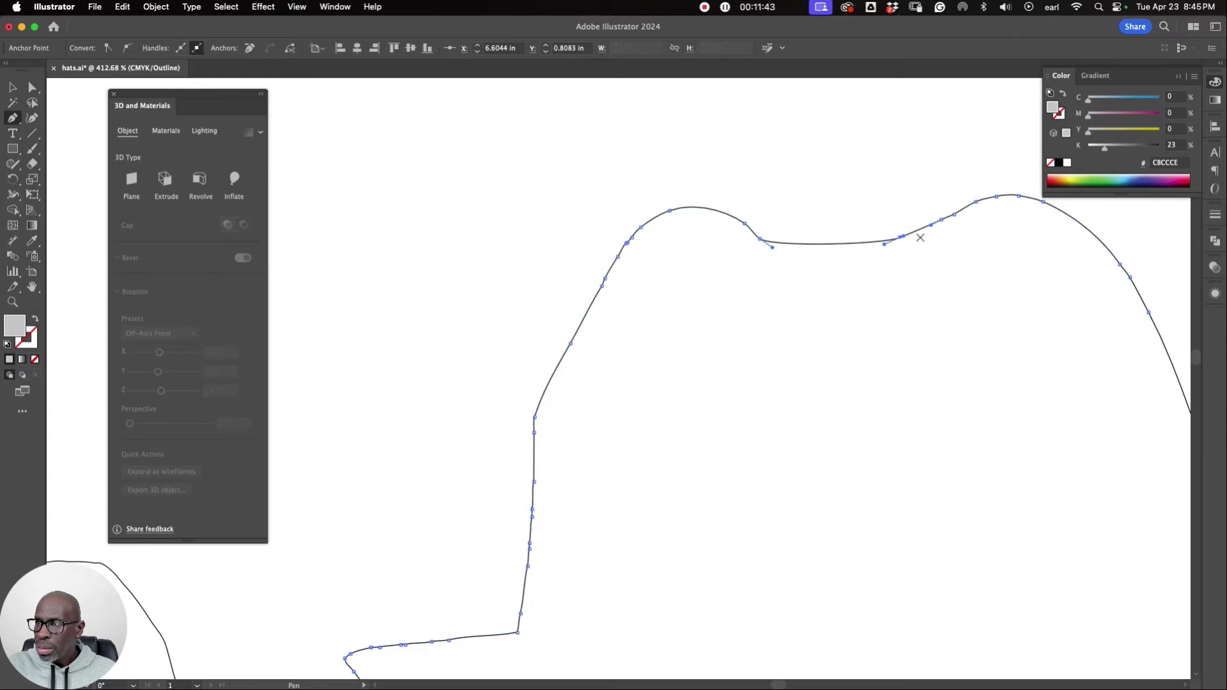
click(931, 225)
click(955, 215)
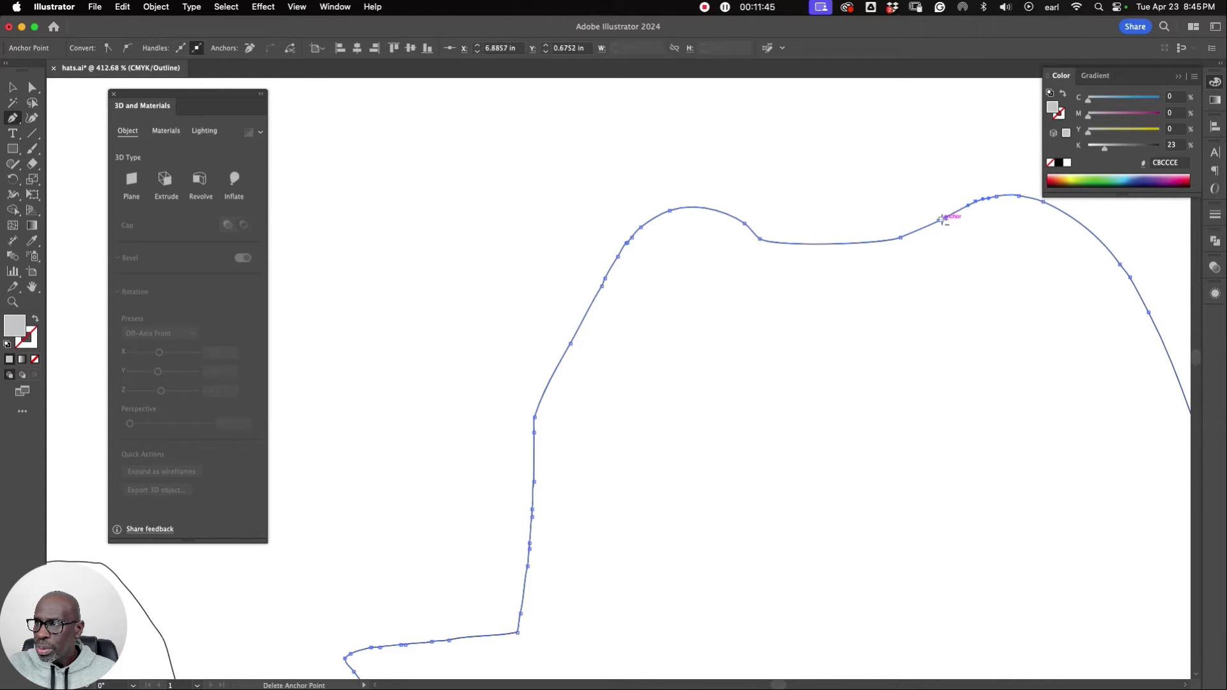
click(901, 236)
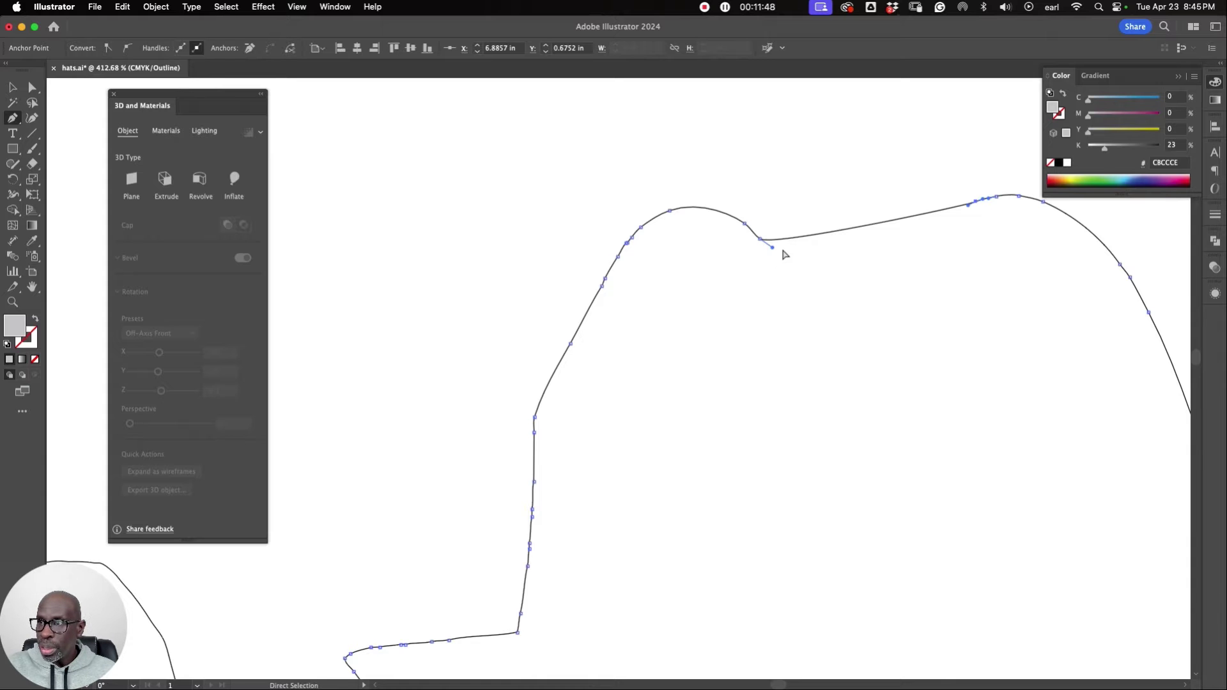
Reshape the dip in the middle hat's crown into a smooth curve by lengthening its direction handle.
drag(774, 247, 903, 262)
key(super+0)
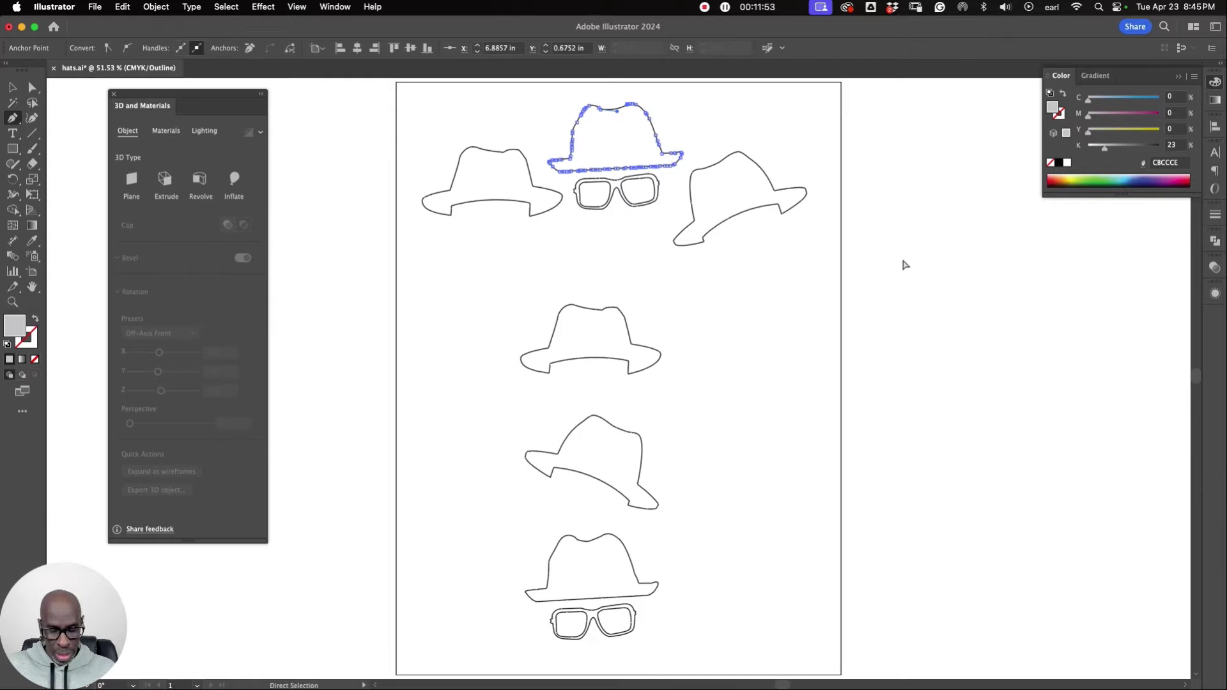
key(super+y)
Try to remove a stray anchor point from the left shoulder of the middle hat's crown.
drag(605, 119, 773, 179)
drag(748, 227, 818, 278)
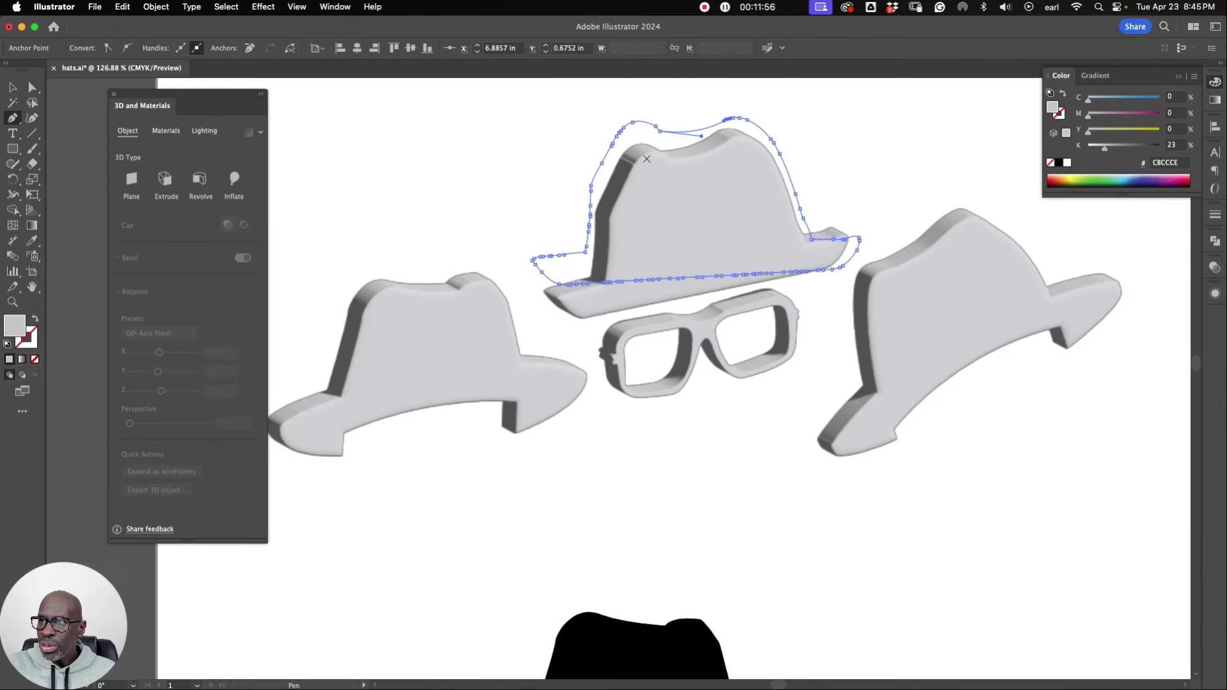
drag(607, 132, 812, 126)
drag(750, 176, 734, 214)
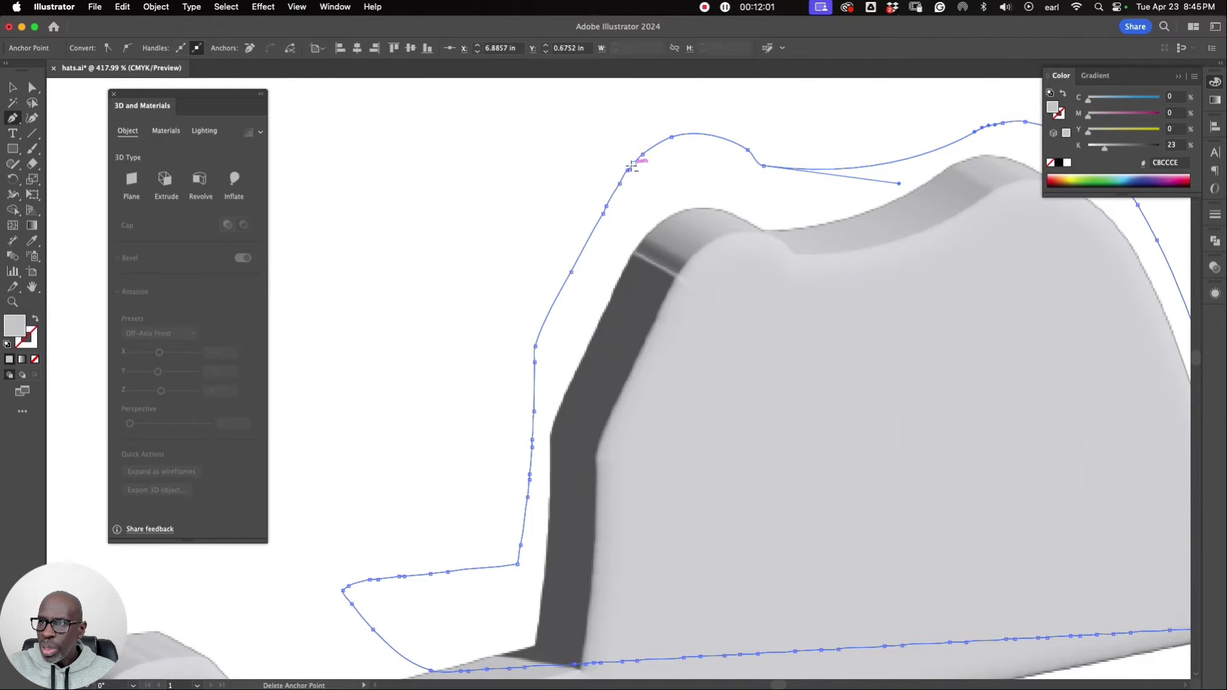
drag(630, 174, 715, 151)
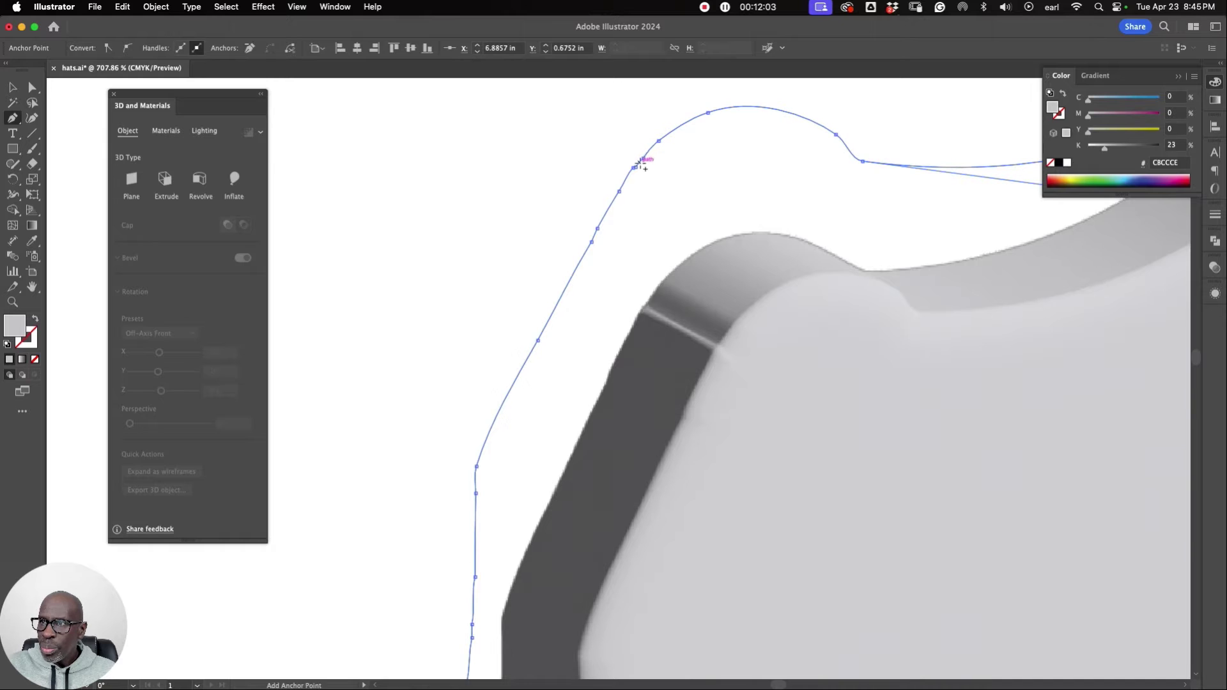
click(637, 168)
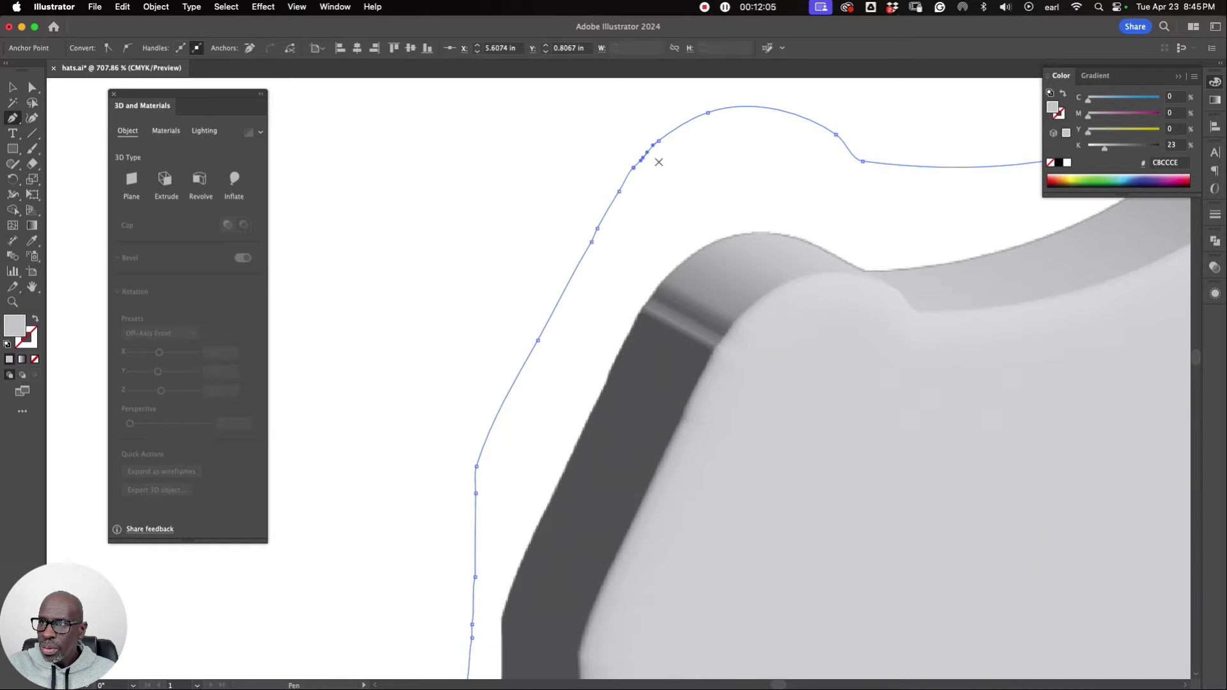
key(BackSpace)
click(632, 168)
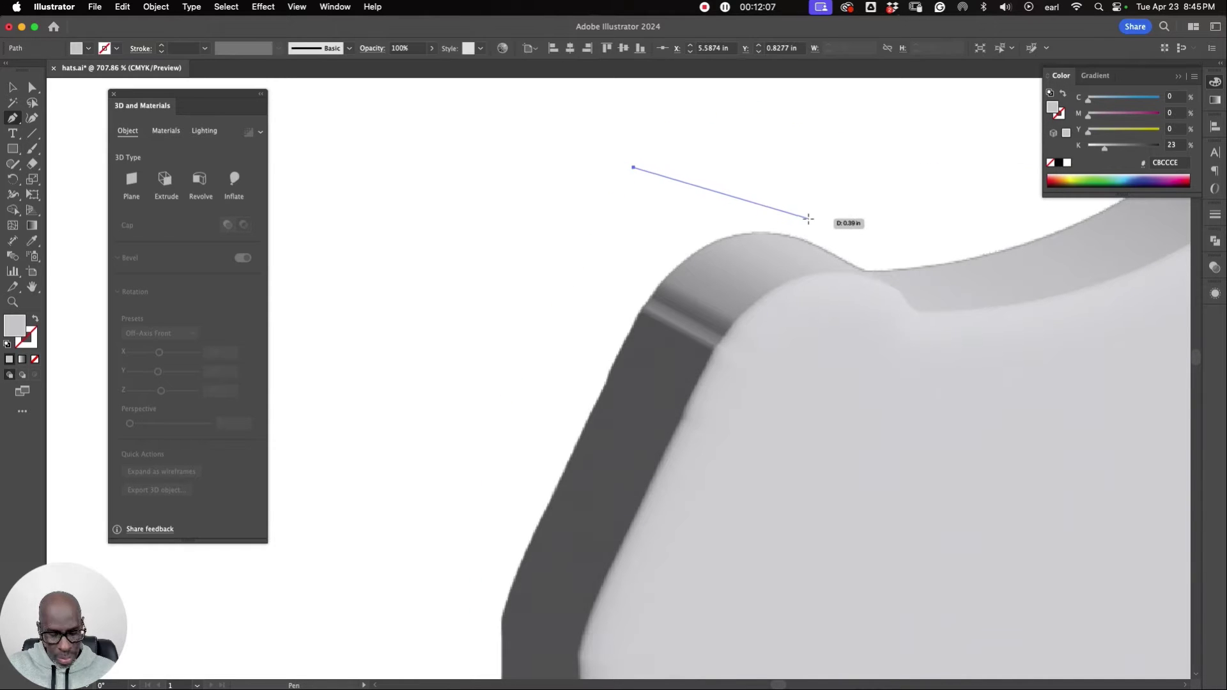
key(super+z)
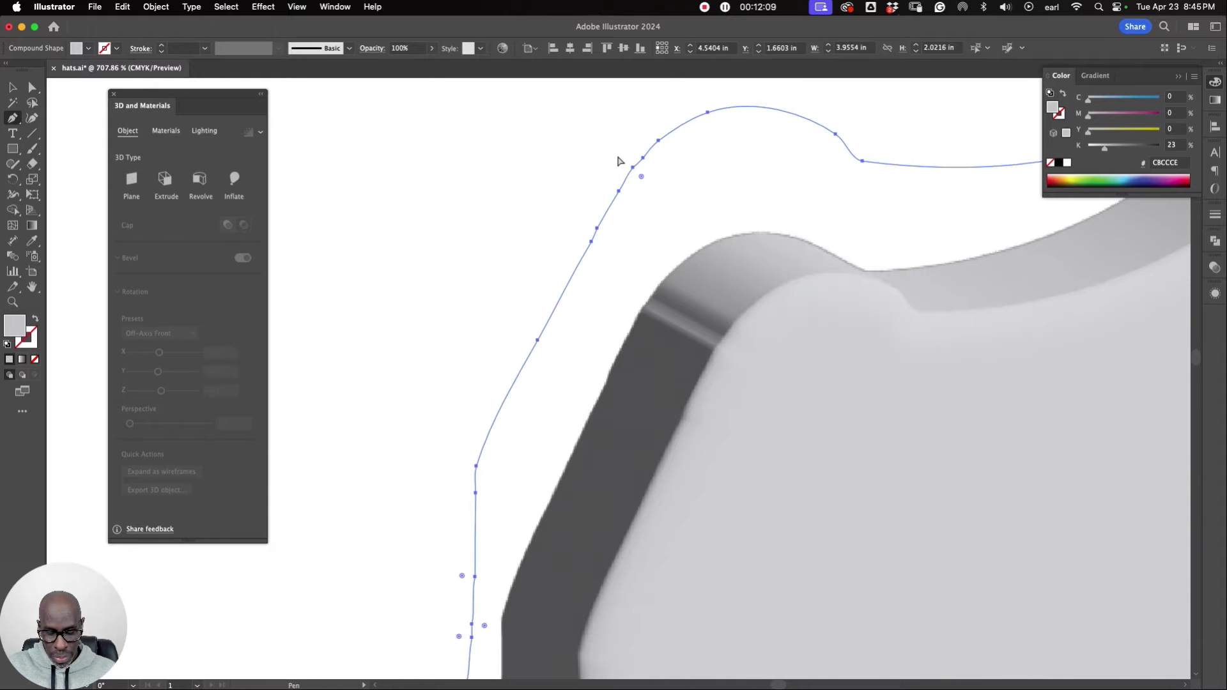
Delete the stray anchor points on the left shoulder of the middle hat's crown and smooth the remaining curve with its handle.
key(super+y)
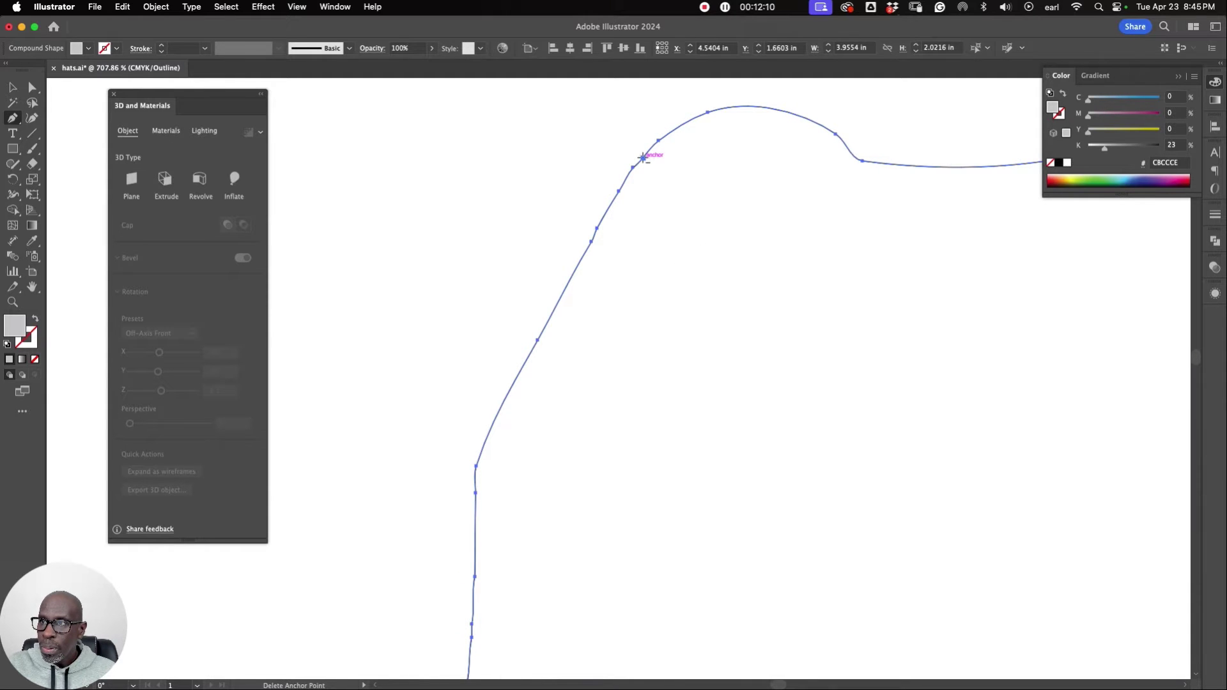
click(642, 156)
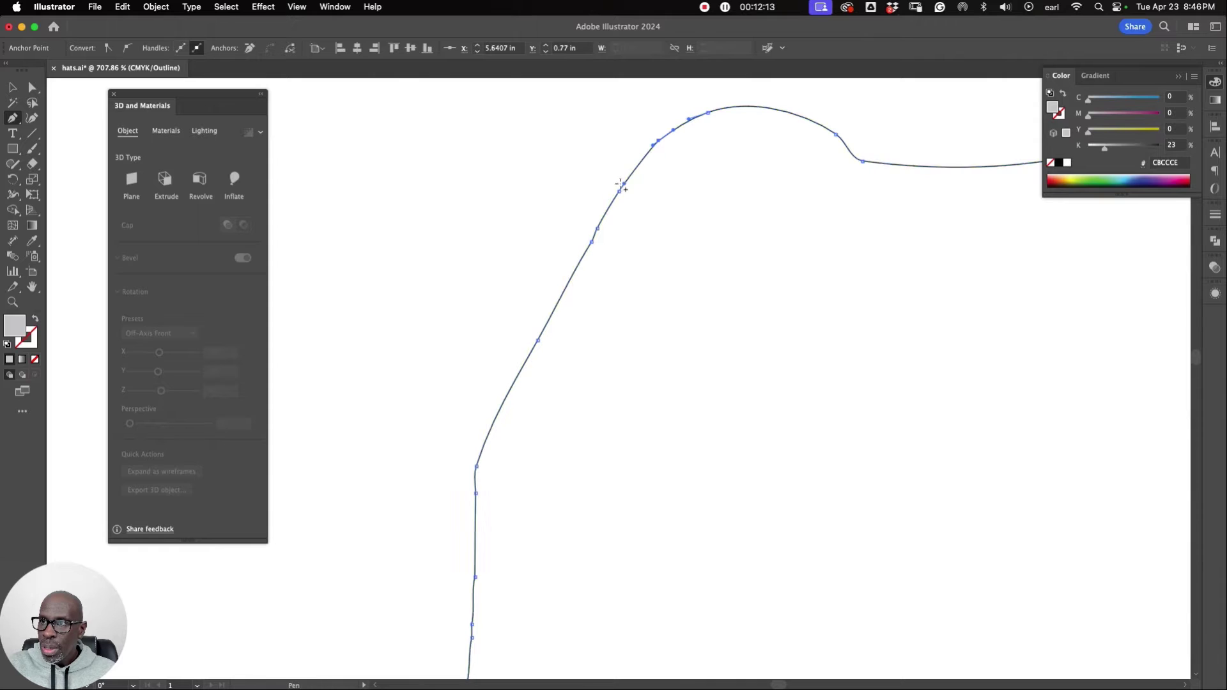
click(620, 185)
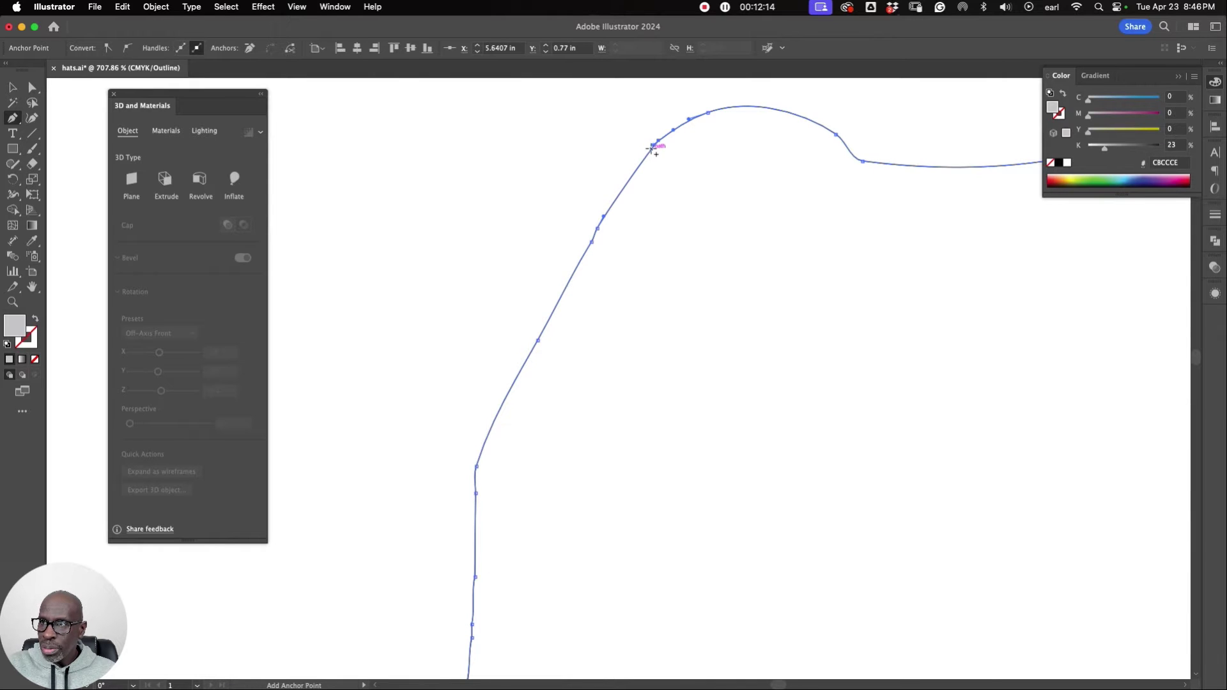
click(652, 146)
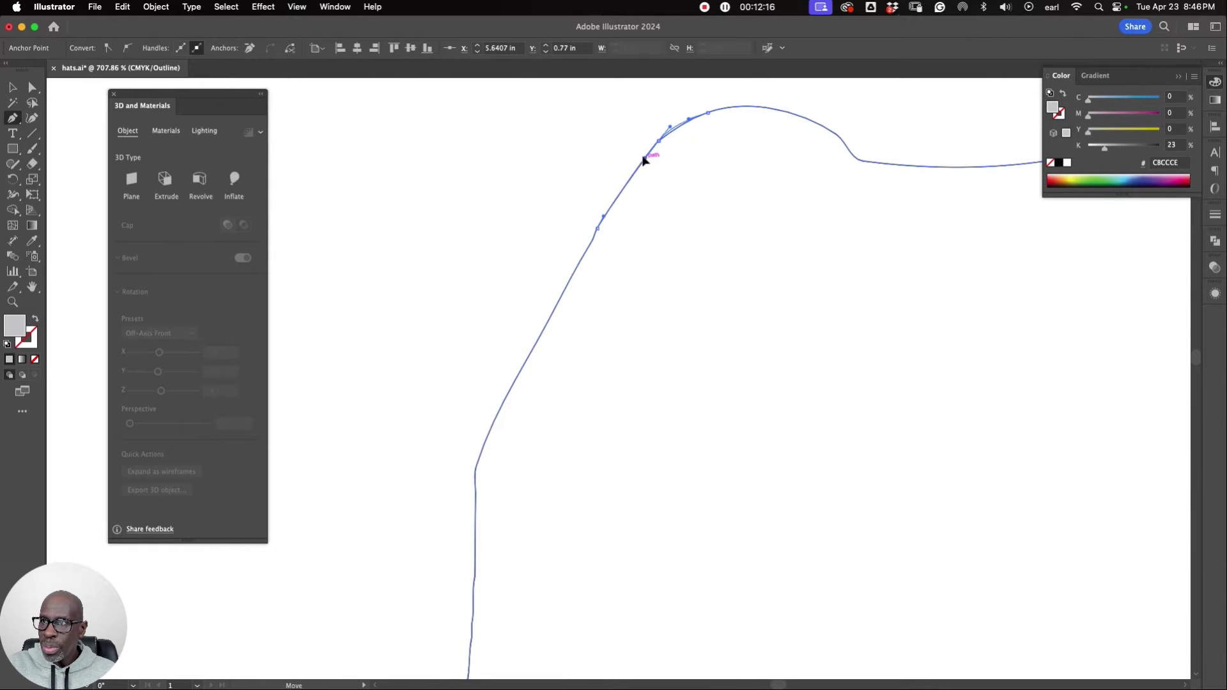
drag(644, 161, 637, 165)
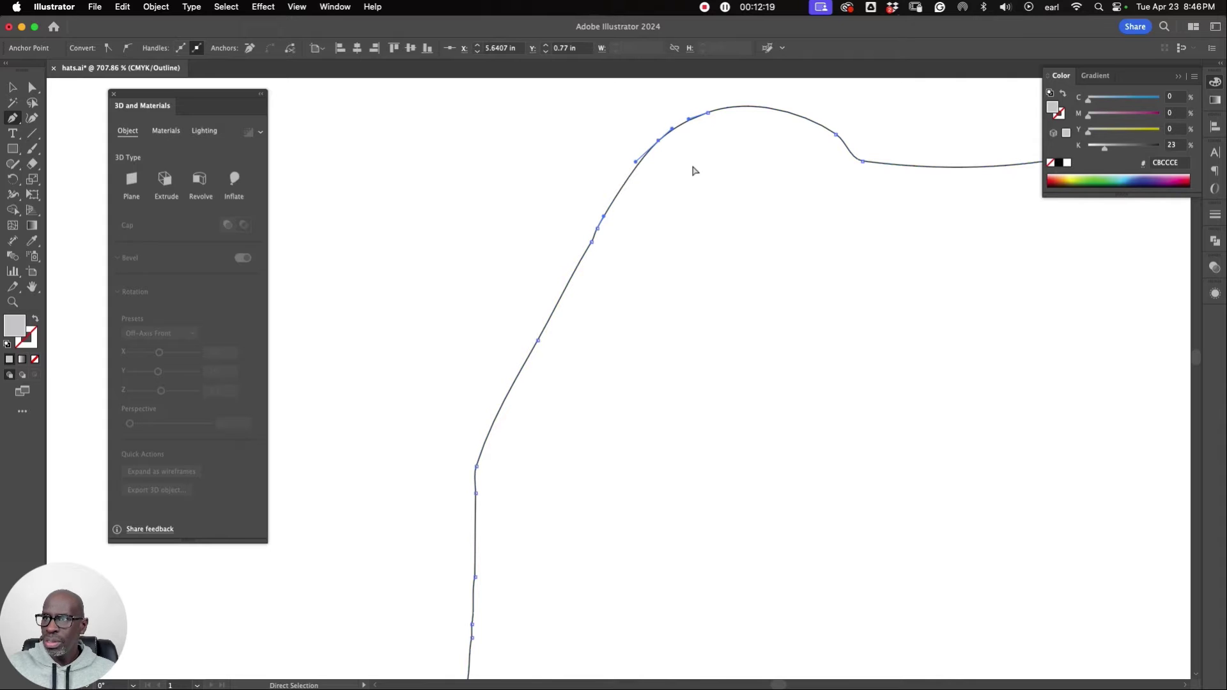
key(super+y)
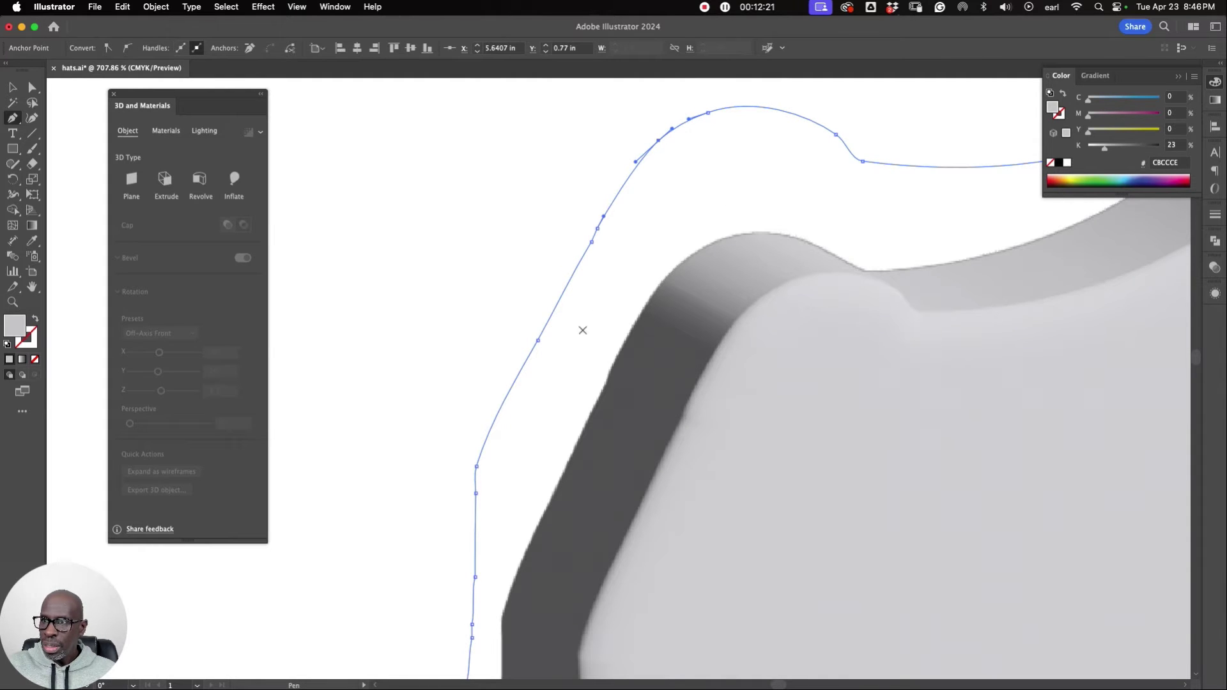
key(super+0)
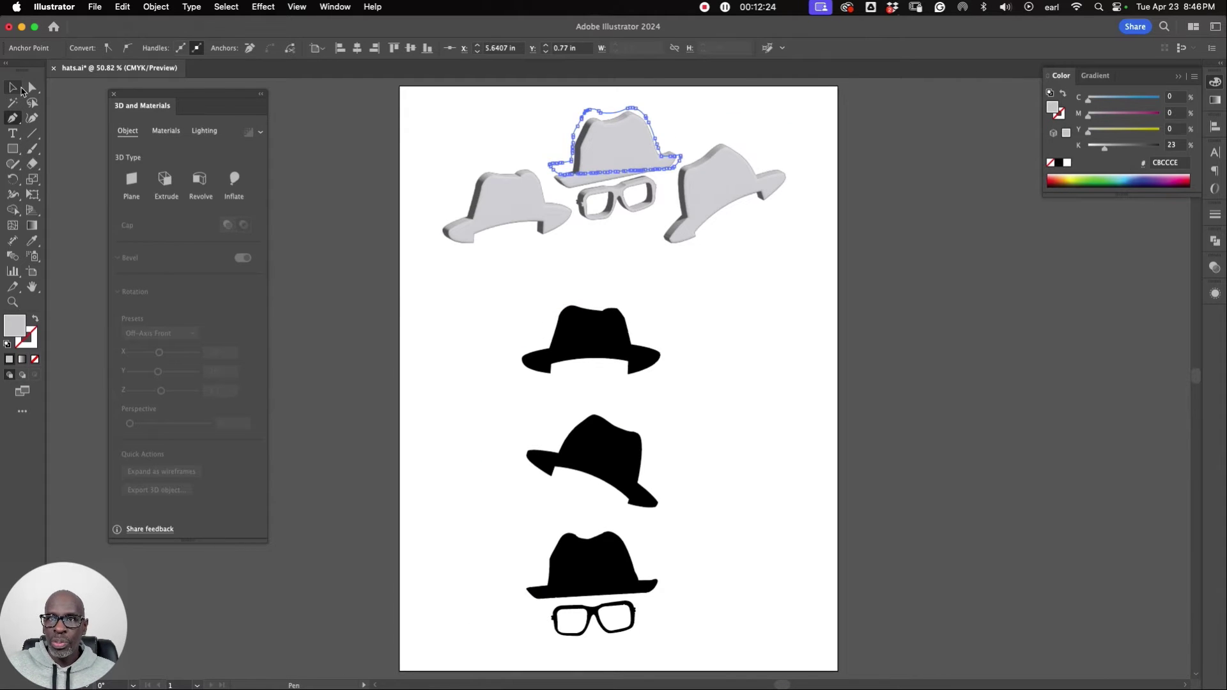
Add the 3D hats and glasses group as an export asset and remove the USDA format, keeping only OBJ.
key(v)
click(345, 248)
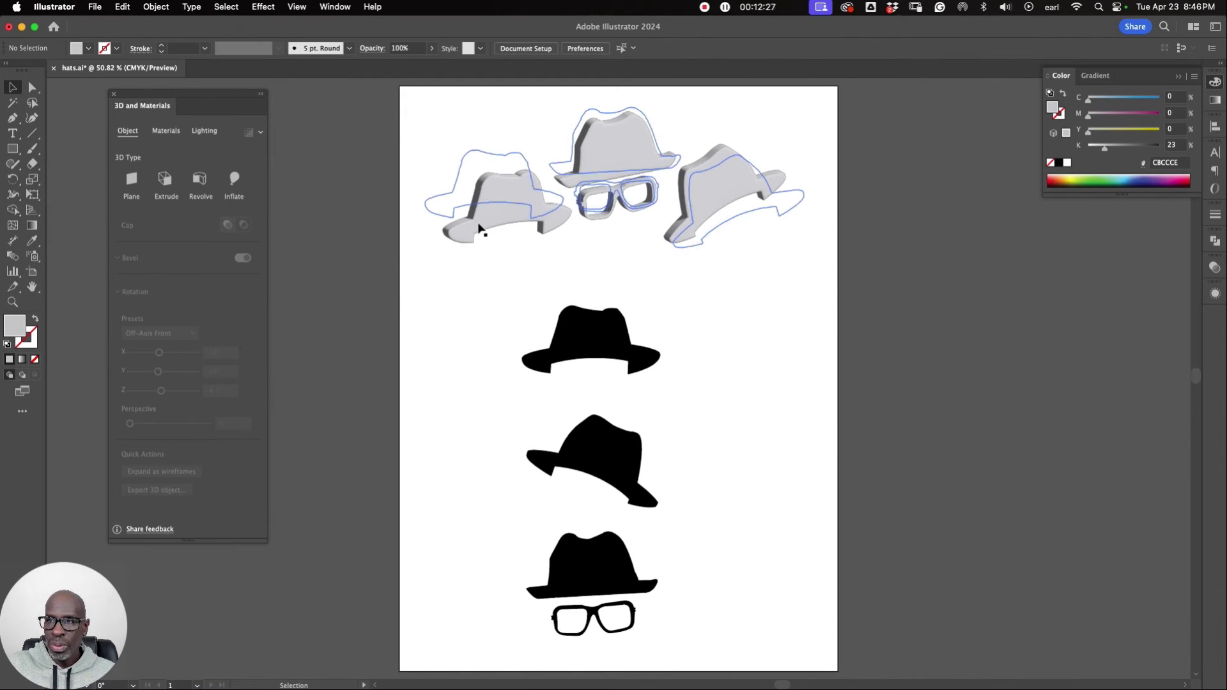
click(480, 229)
scroll(214, 447, down, 8)
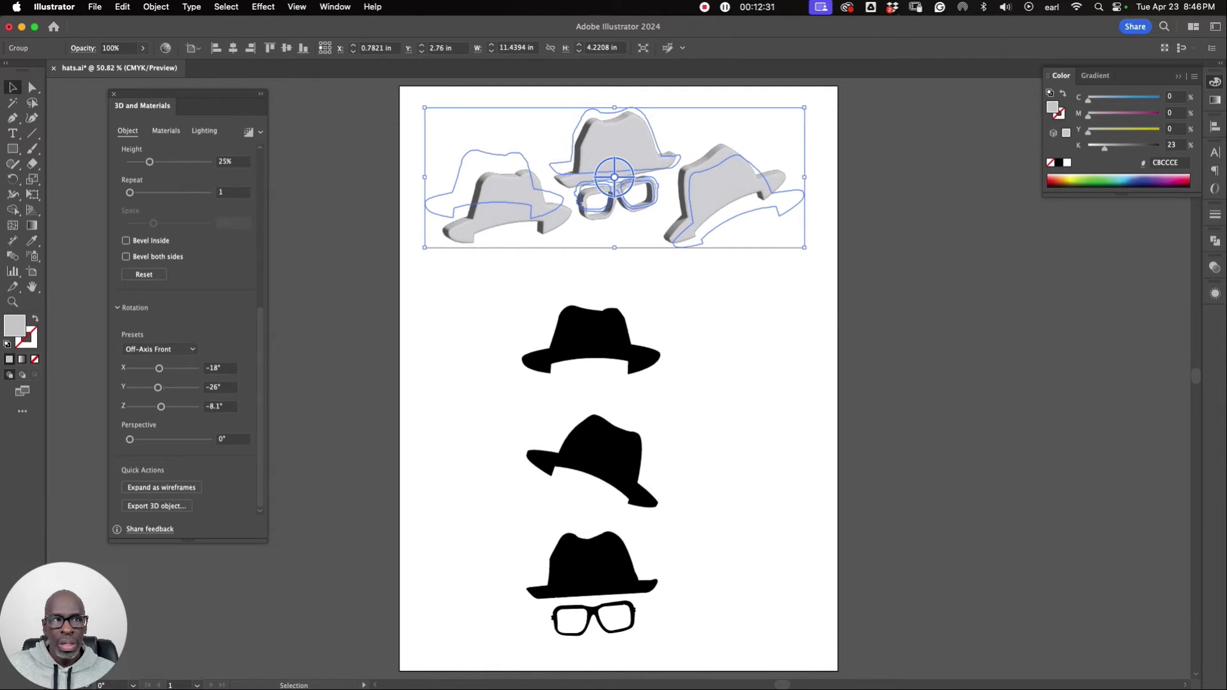
drag(521, 188, 920, 106)
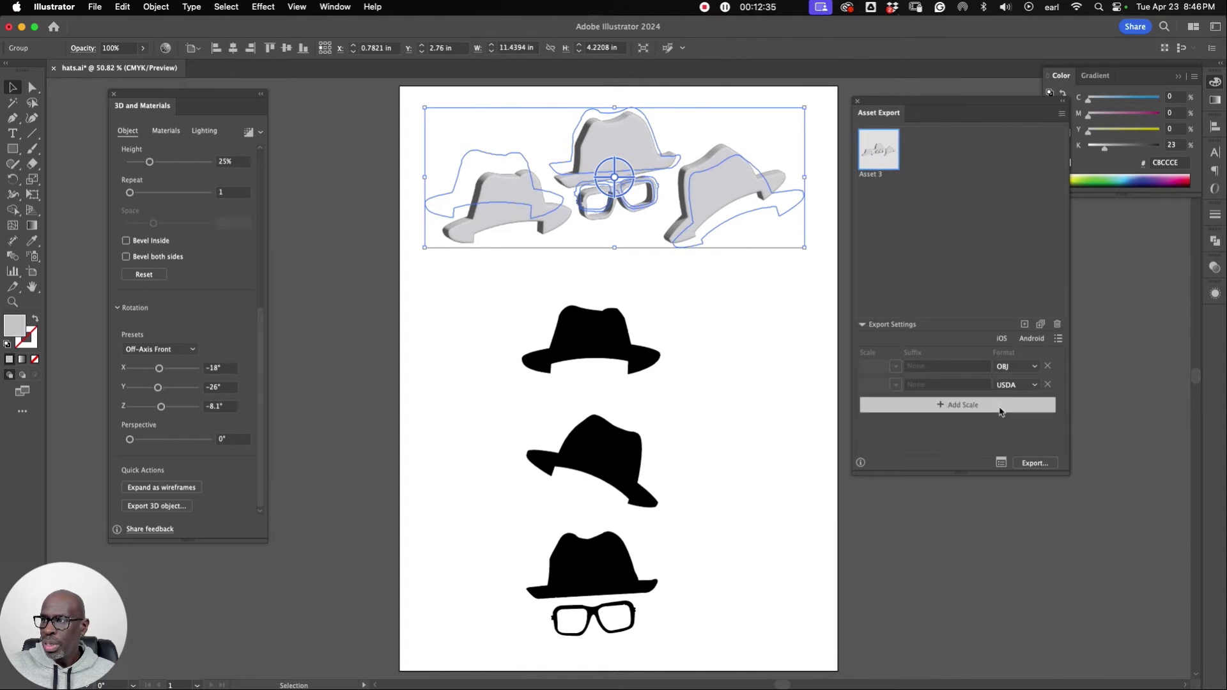
click(1048, 385)
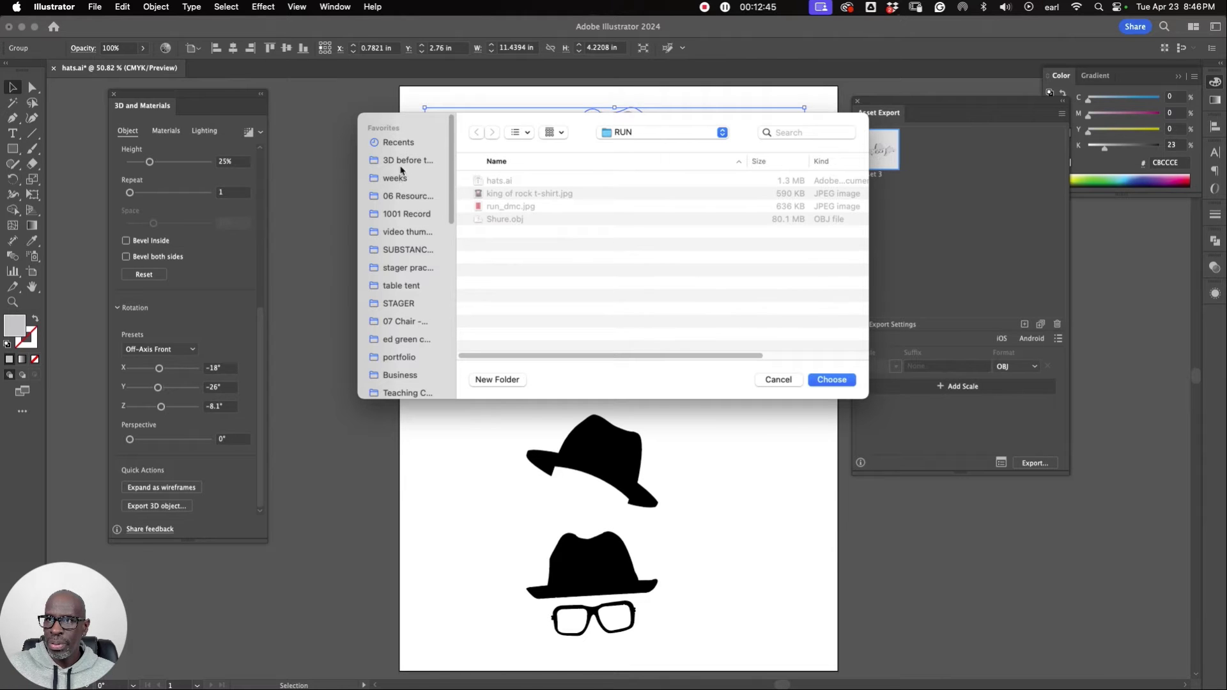
Export the hats and glasses asset as OBJ into the RUN folder on the Desktop.
scroll(407, 317, down, 5)
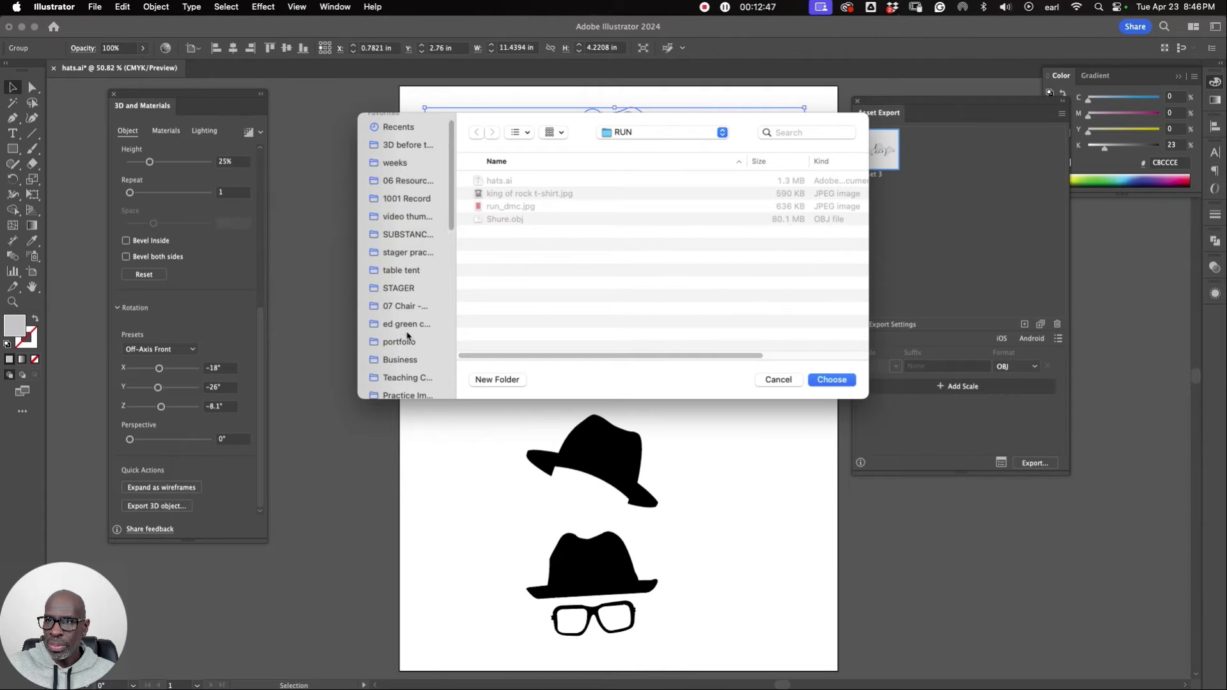
click(403, 346)
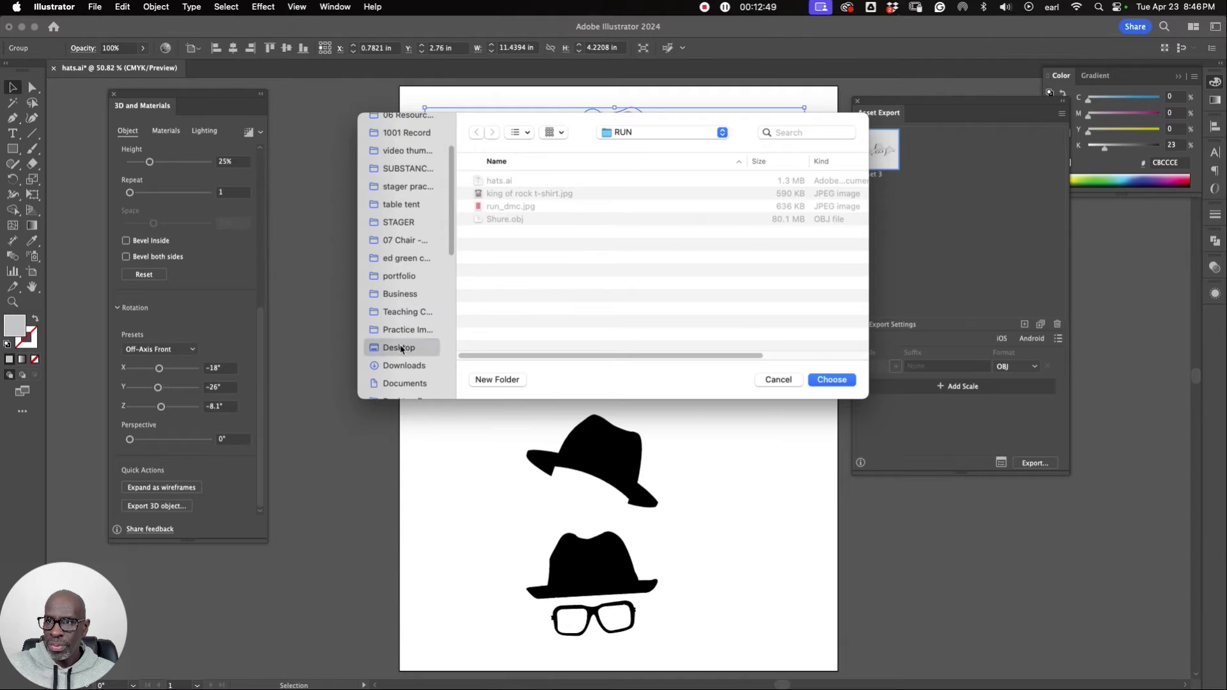
double_click(477, 206)
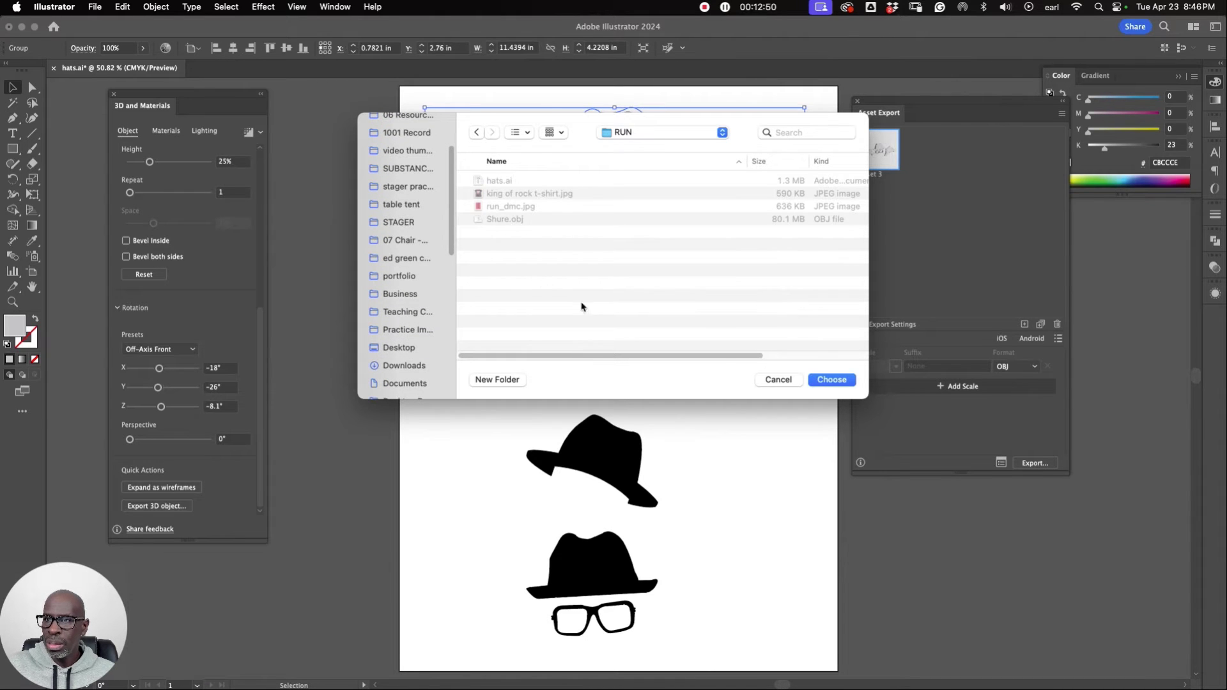
click(831, 380)
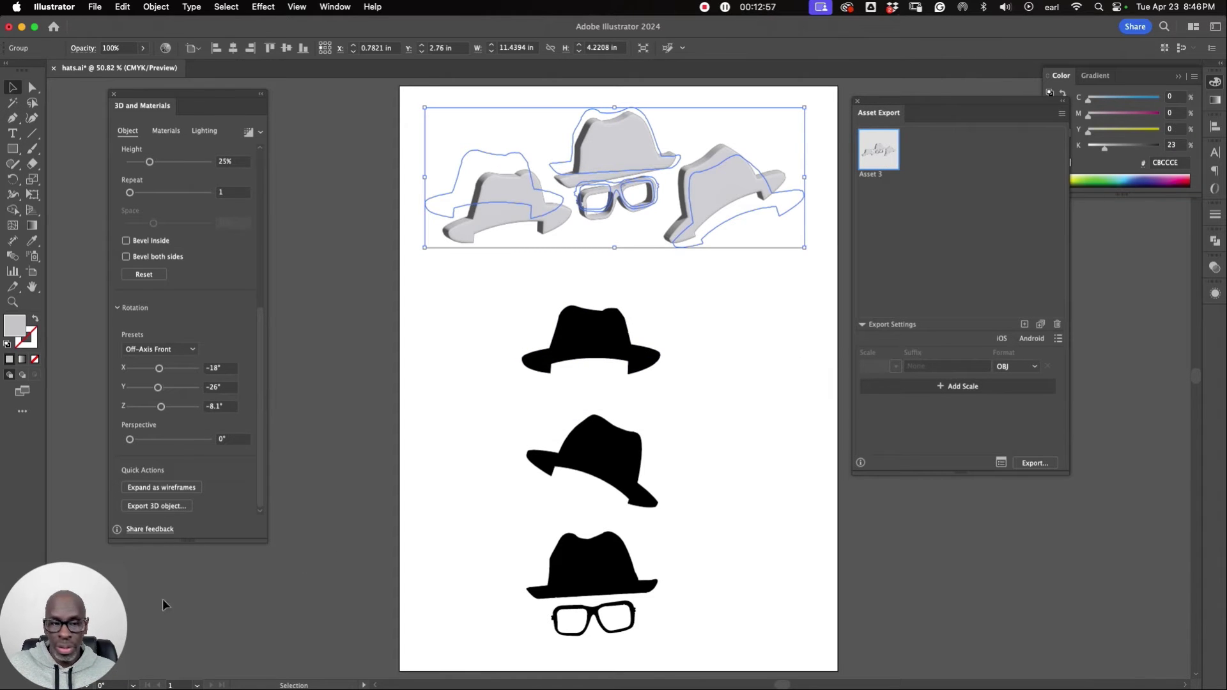
Switch to Substance 3D Stager and bring up the RUN folder window in Finder over it, enlarged to show all files.
key(super+Tab)
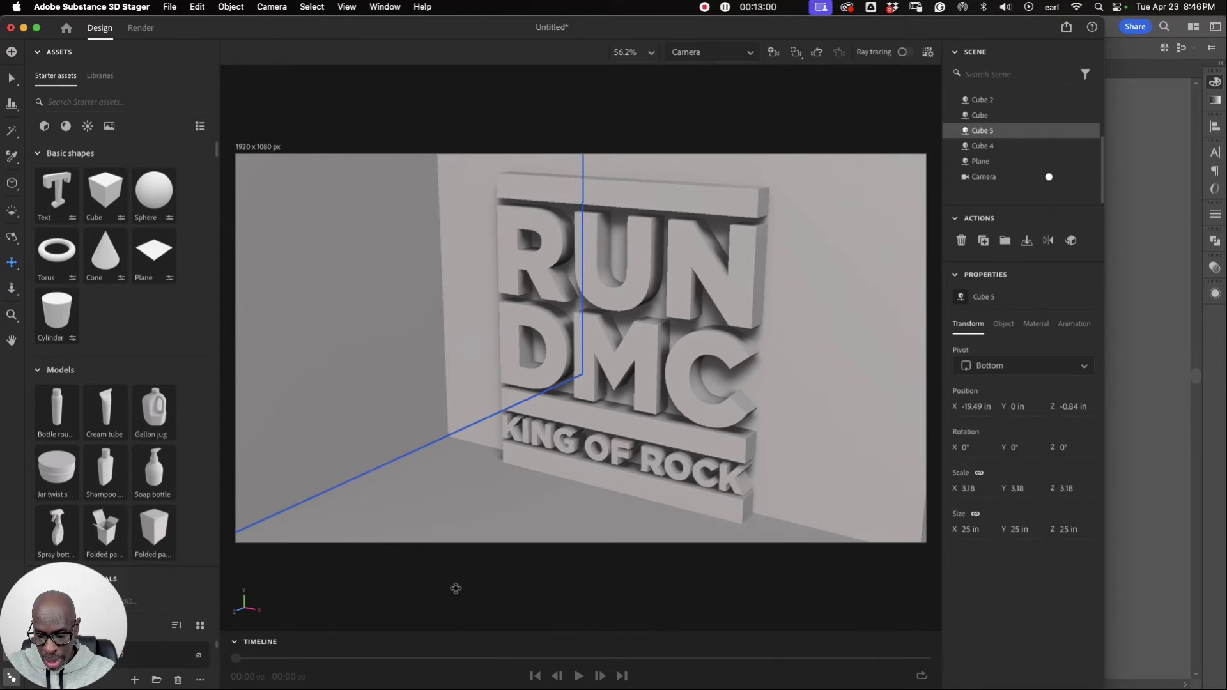
key(ctrl+Up)
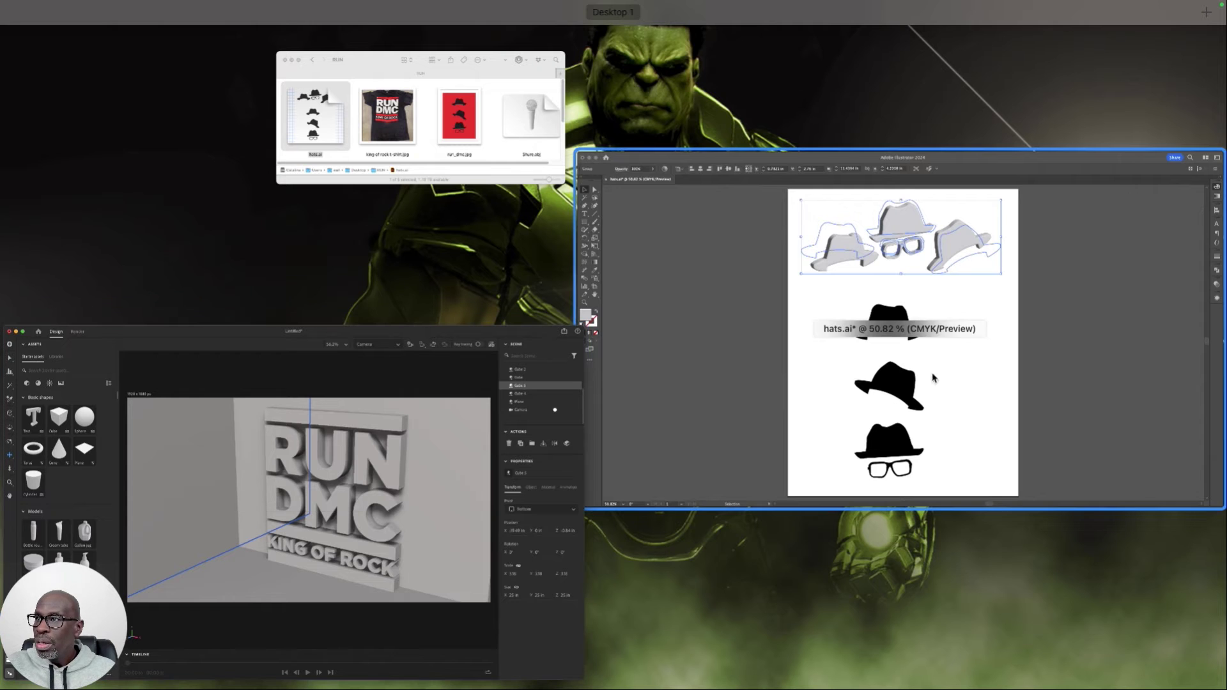
click(489, 142)
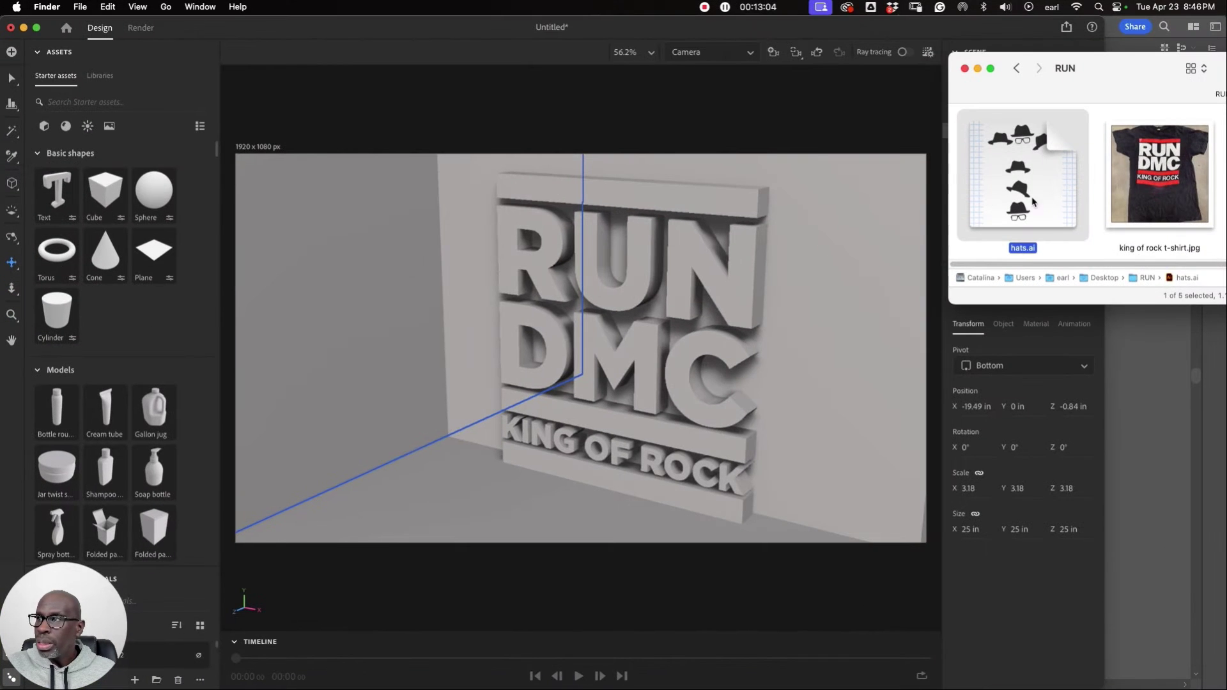
drag(1096, 60, 574, 95)
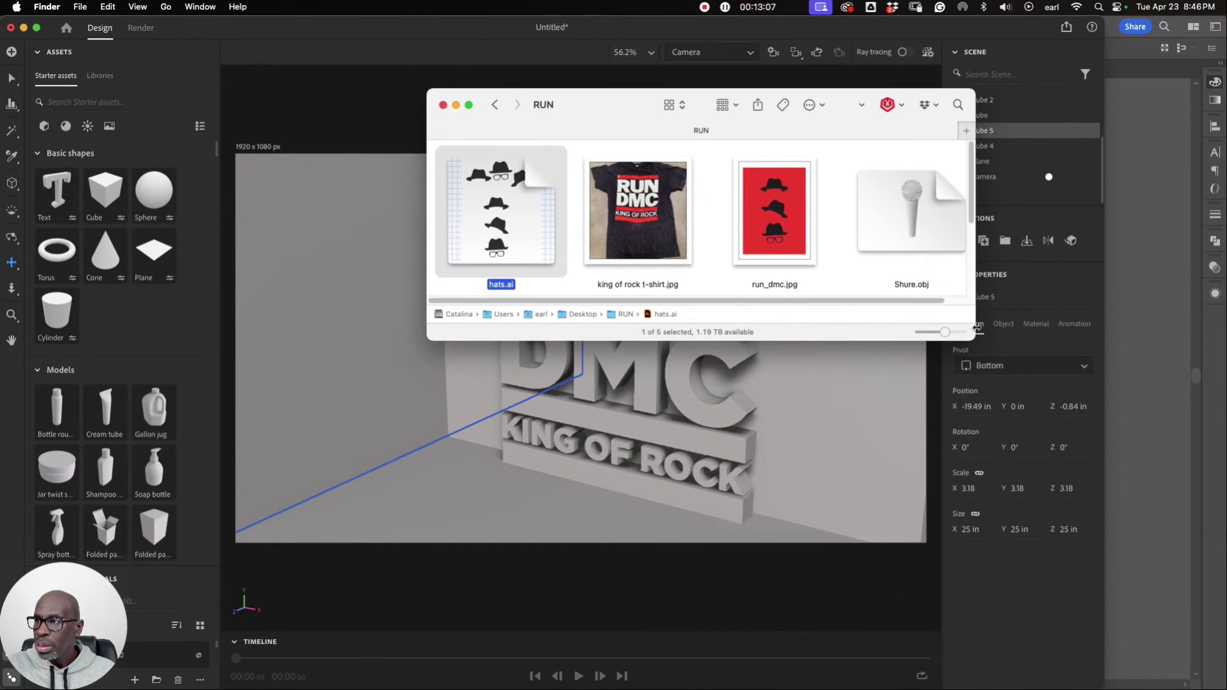
drag(968, 334, 1003, 594)
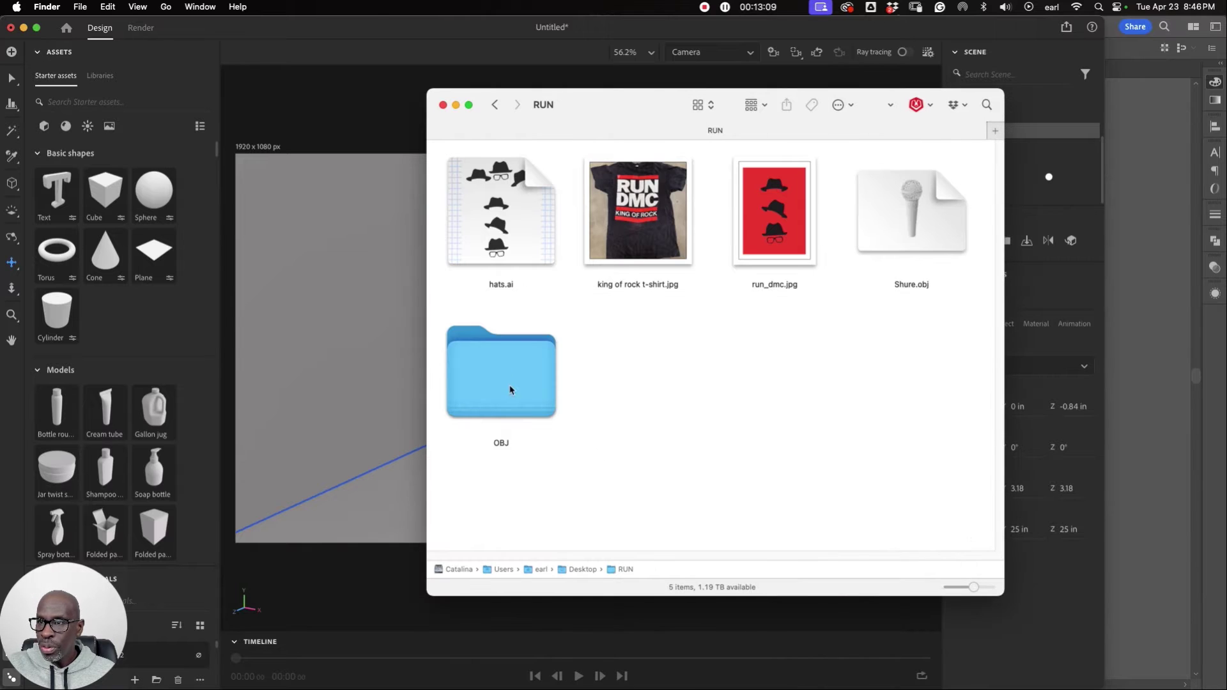
Open the OBJ folder, keeping its window clear of the scene's side wall, and preview Asset 3.obj.
click(495, 365)
double_click(502, 365)
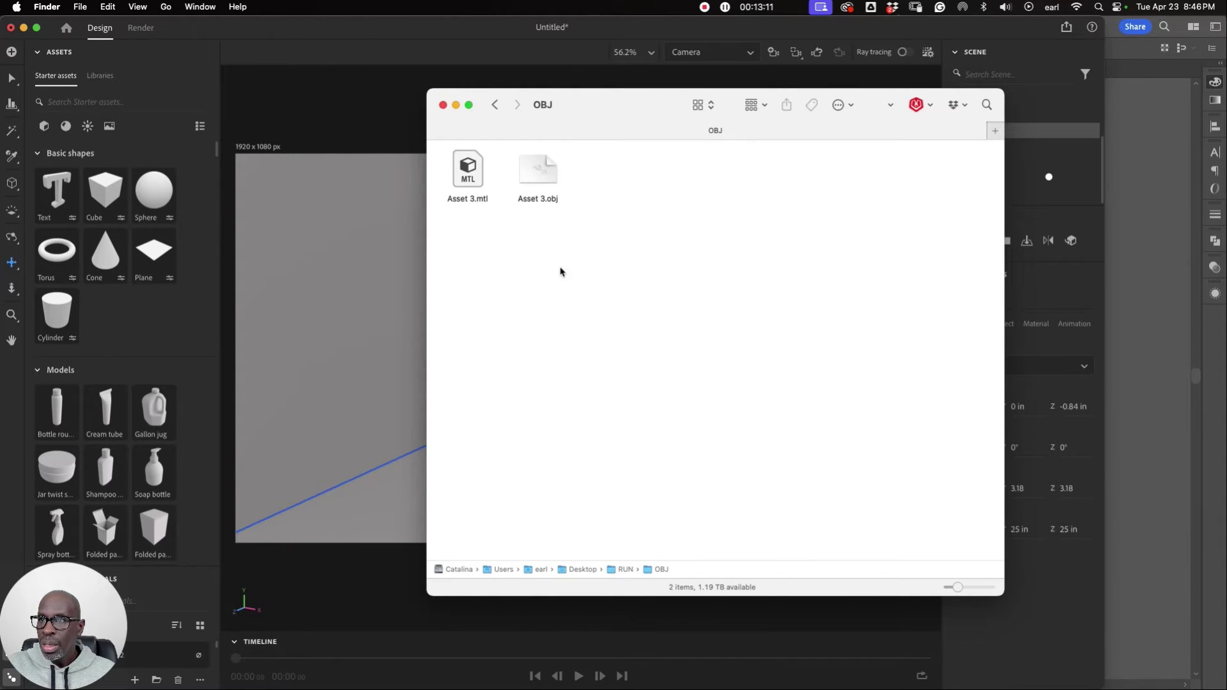
drag(556, 119, 816, 159)
click(761, 209)
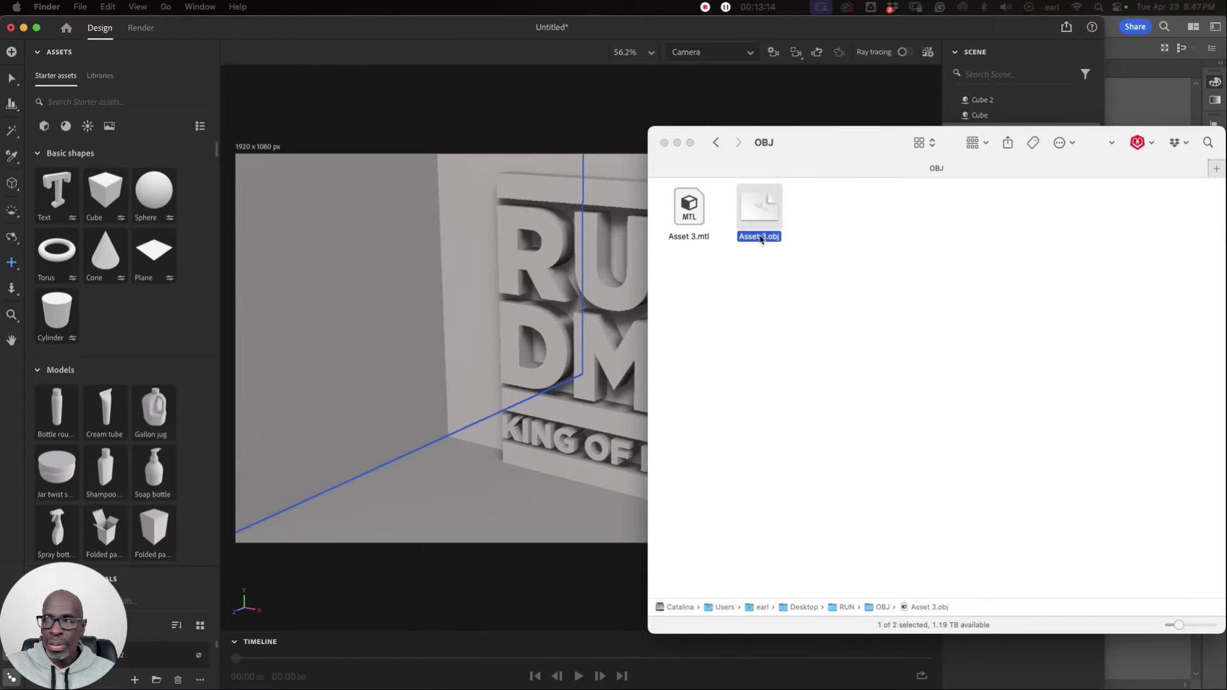
key(space)
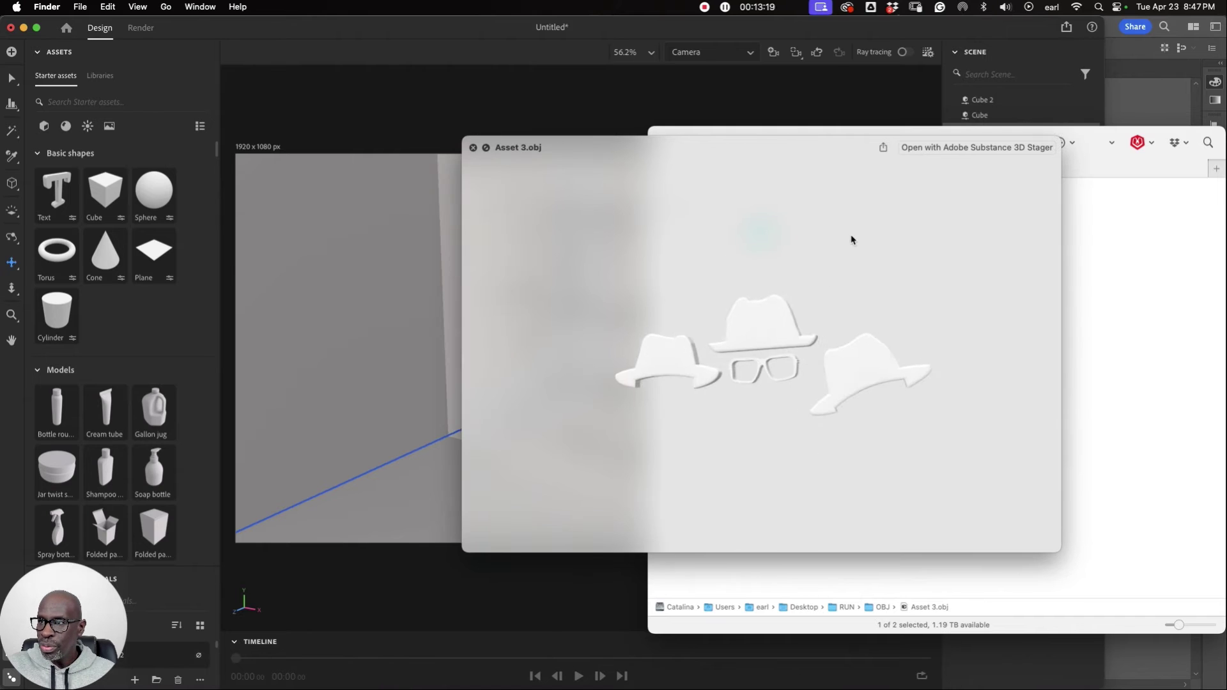
key(space)
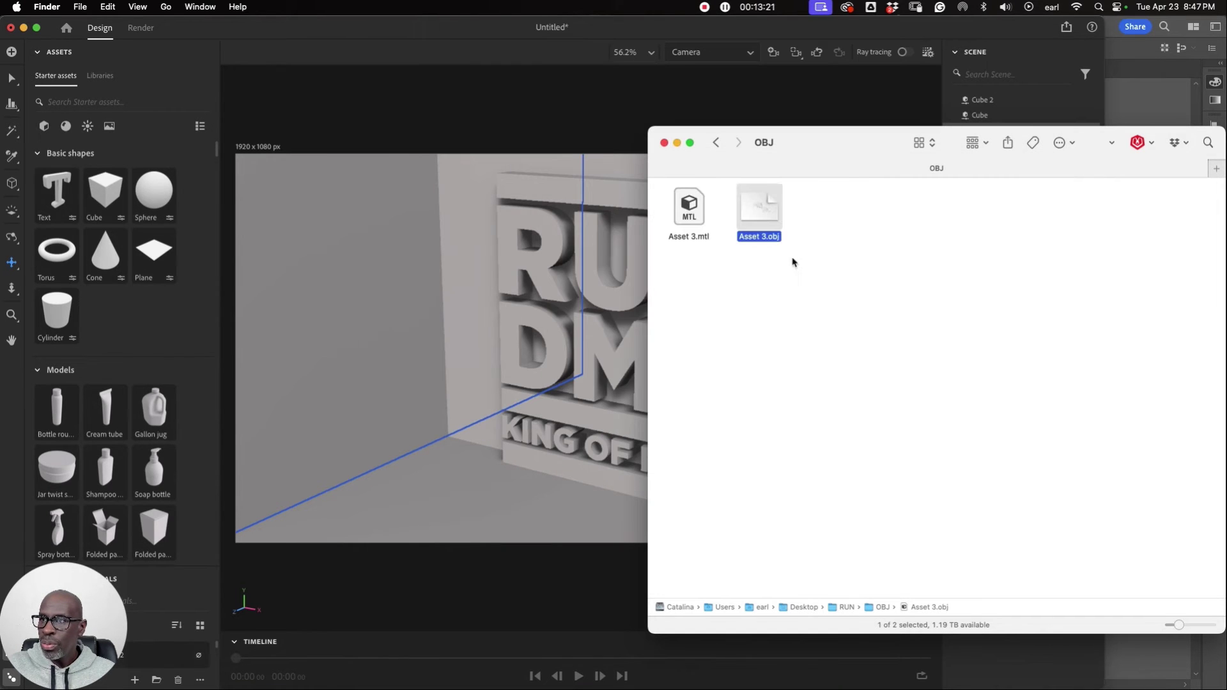
Import Asset 3.obj from the folder into the Stager scene, placing it on the side wall beside the RUN DMC lettering.
drag(774, 220, 511, 329)
drag(431, 390, 343, 377)
click(685, 398)
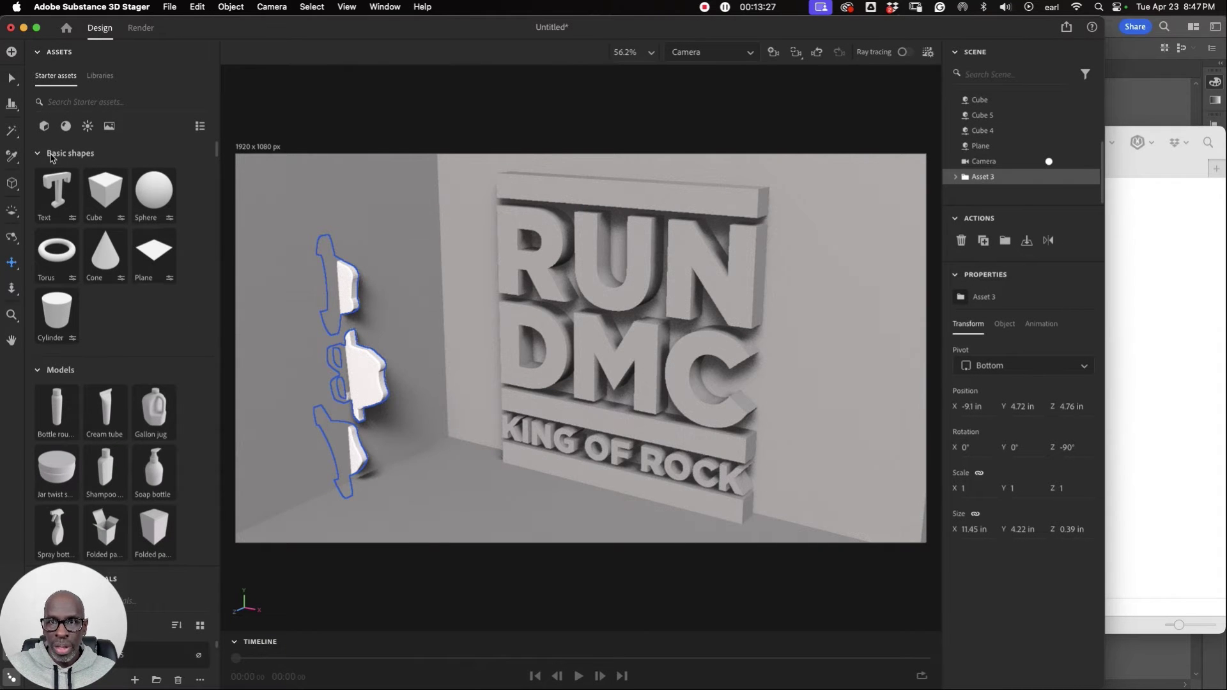
Rotate the imported hats and glasses upright to X 36.25°, Y 90°, Z -36.25° and move them out of the side wall to X -6.8 in.
click(11, 82)
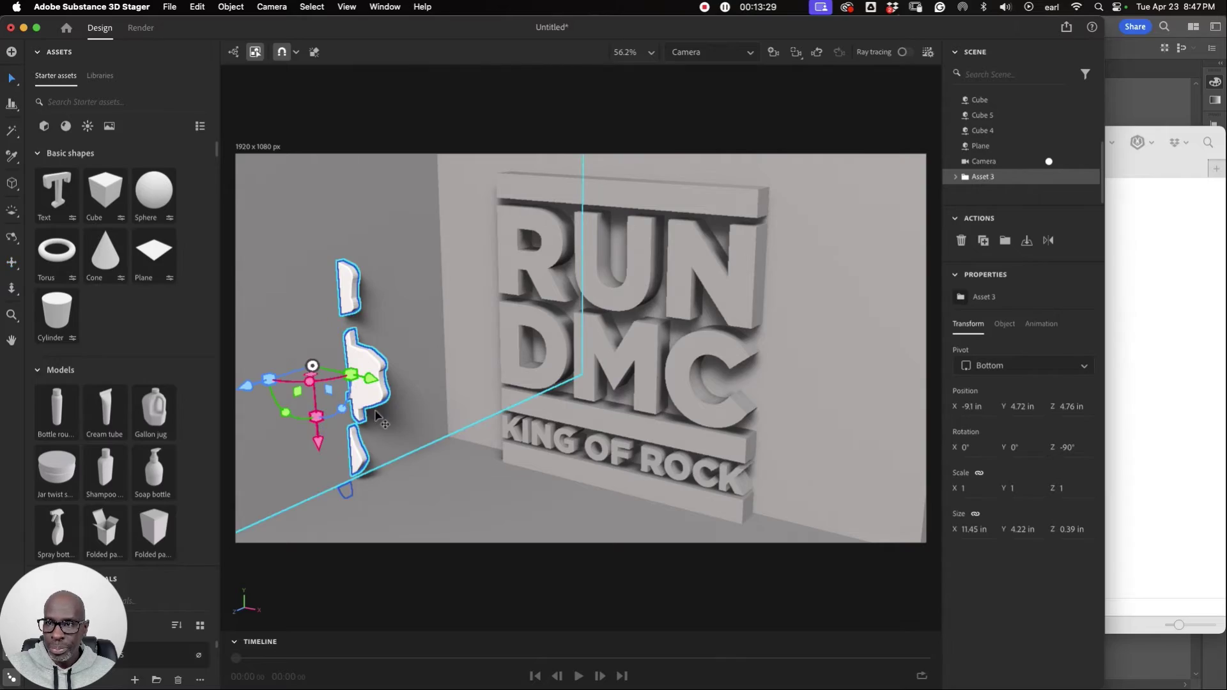
drag(343, 409, 310, 237)
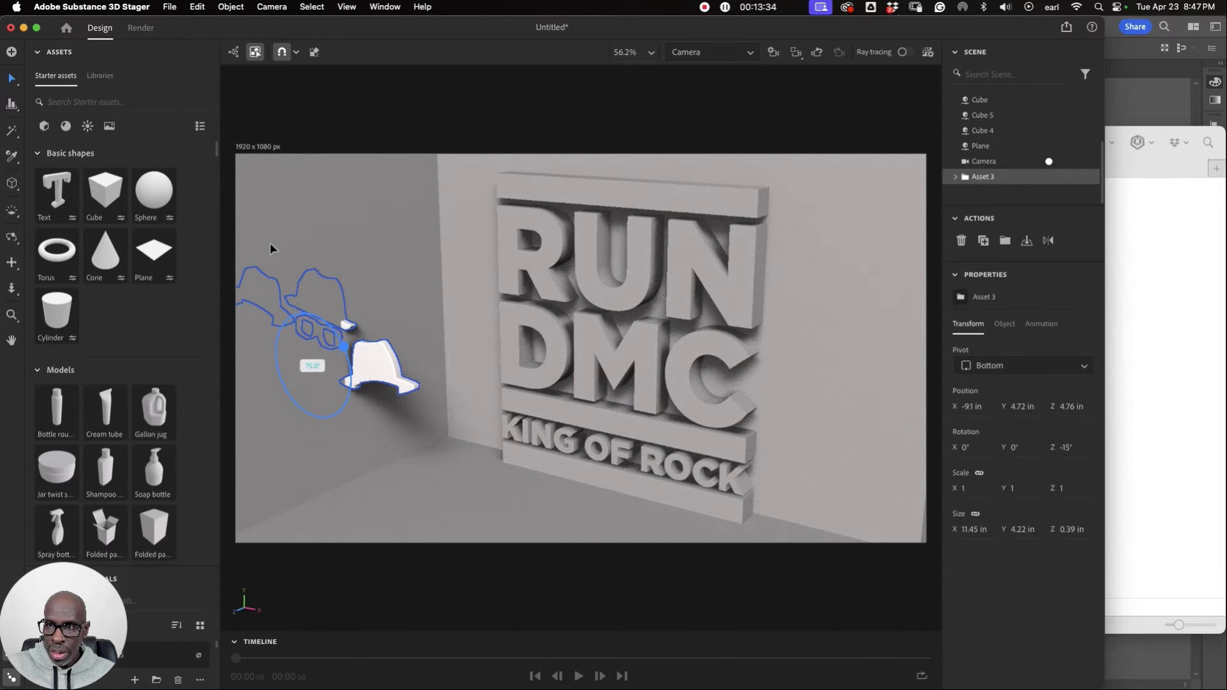
drag(230, 285, 242, 206)
drag(304, 380, 502, 172)
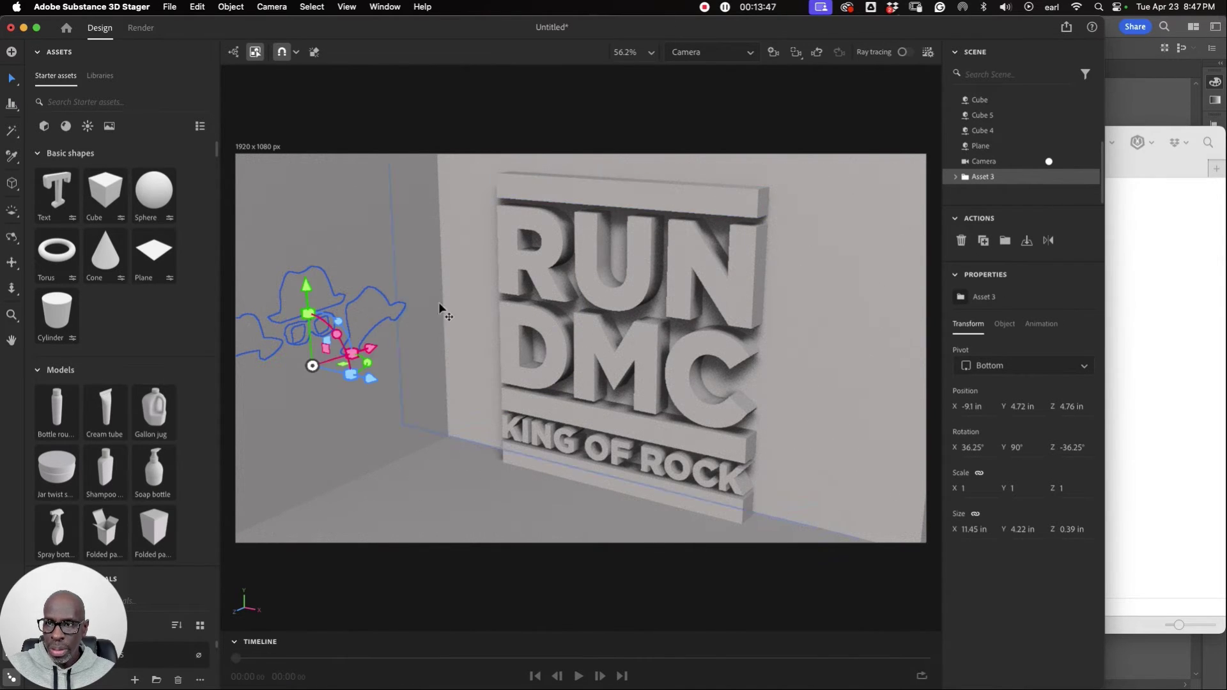
drag(378, 381, 405, 395)
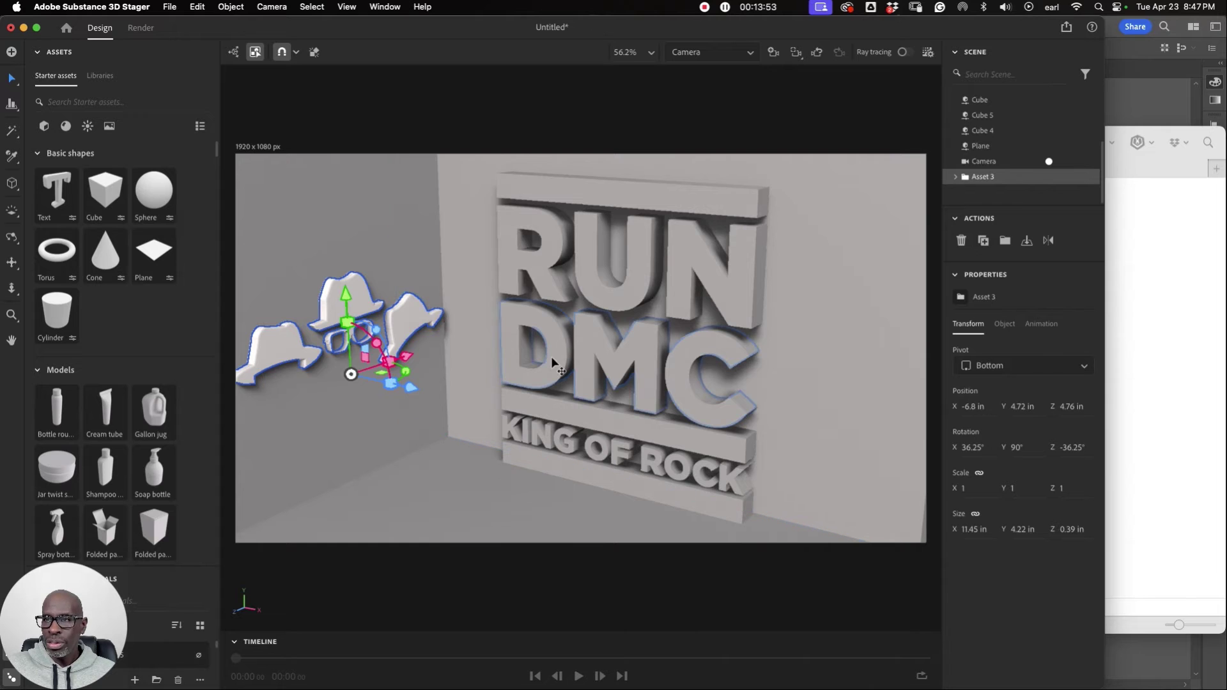
Move the wall behind the hats forward along Z, and shift the wall behind the lettering along negative X.
click(9, 262)
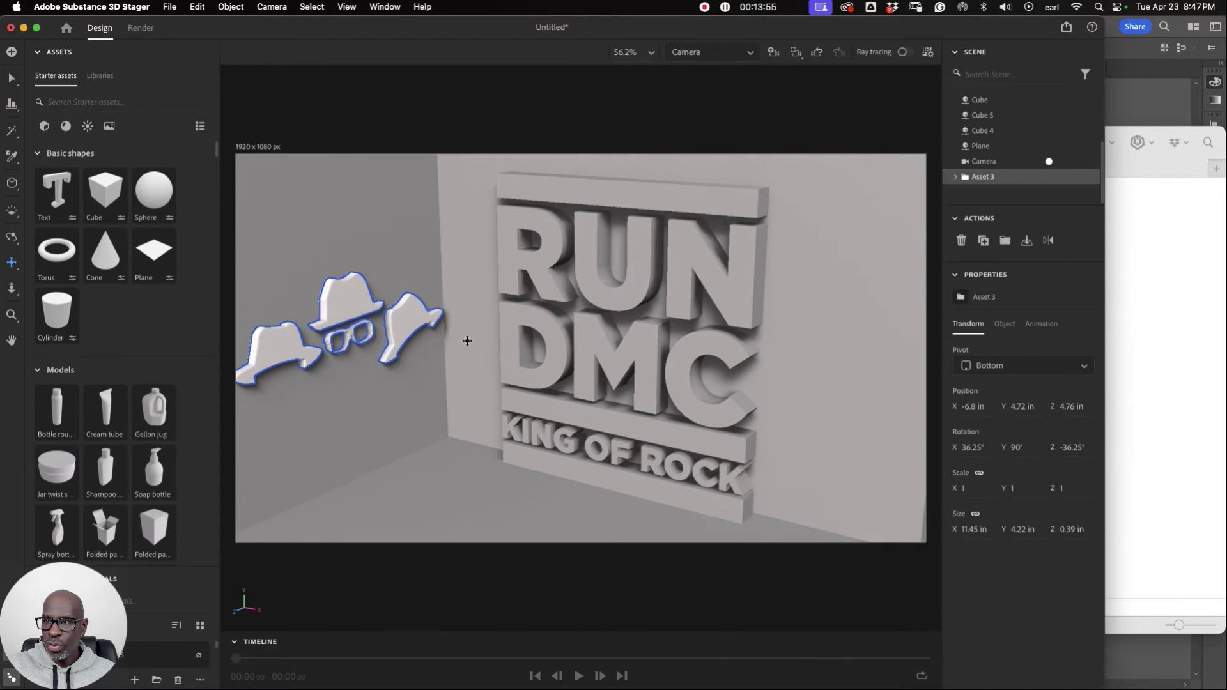
drag(478, 340, 525, 340)
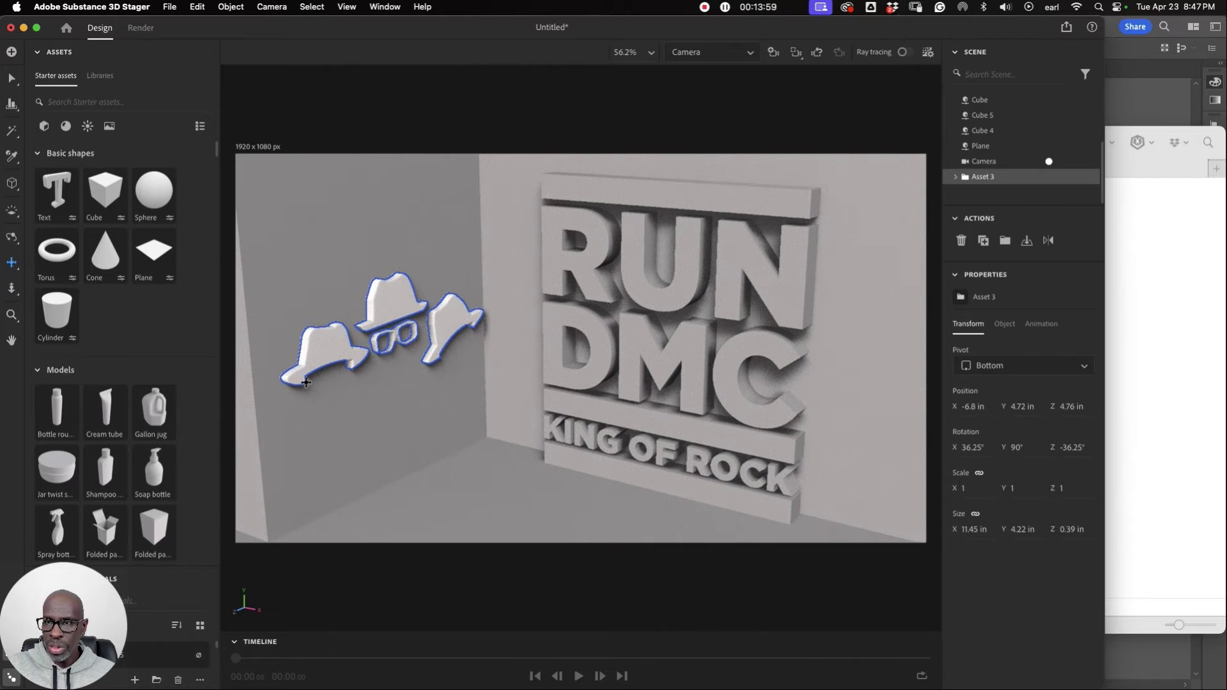
click(11, 78)
click(372, 456)
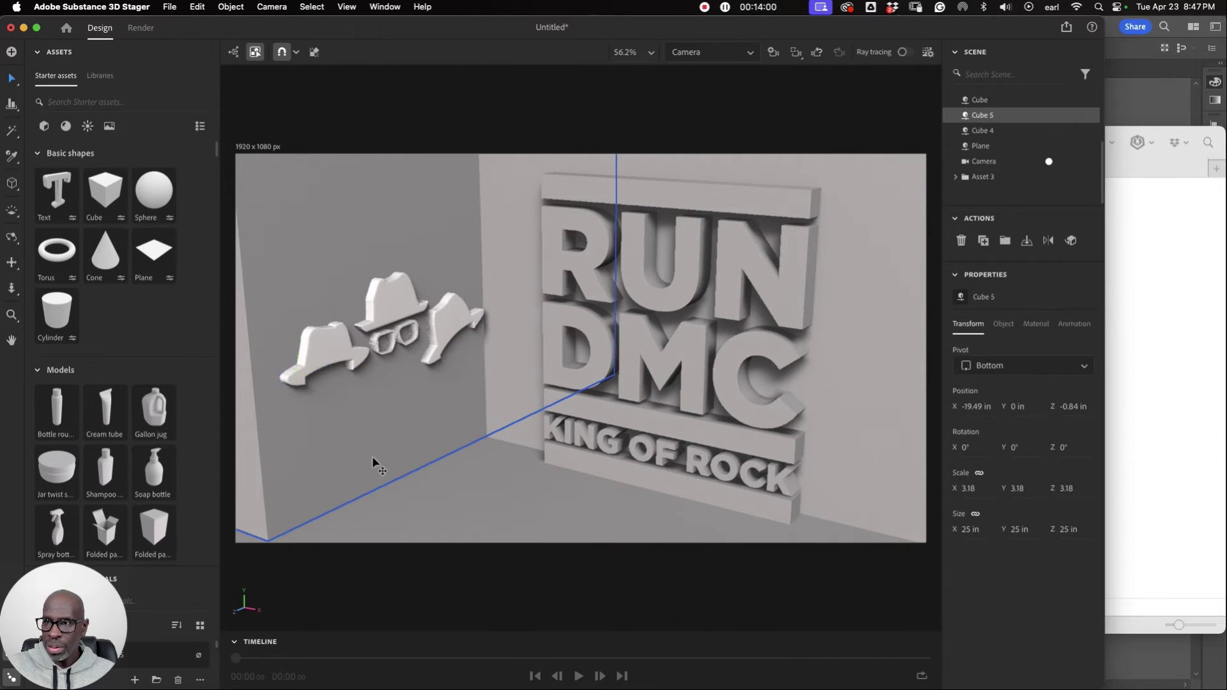
drag(240, 420, 151, 451)
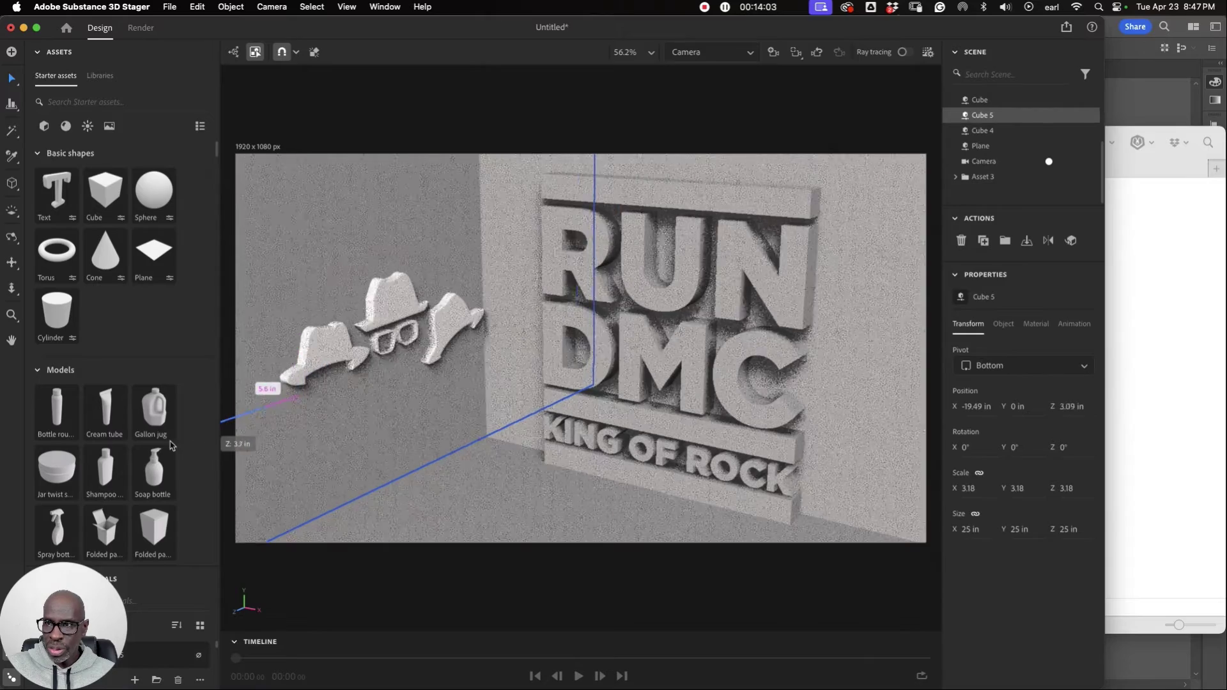
click(855, 442)
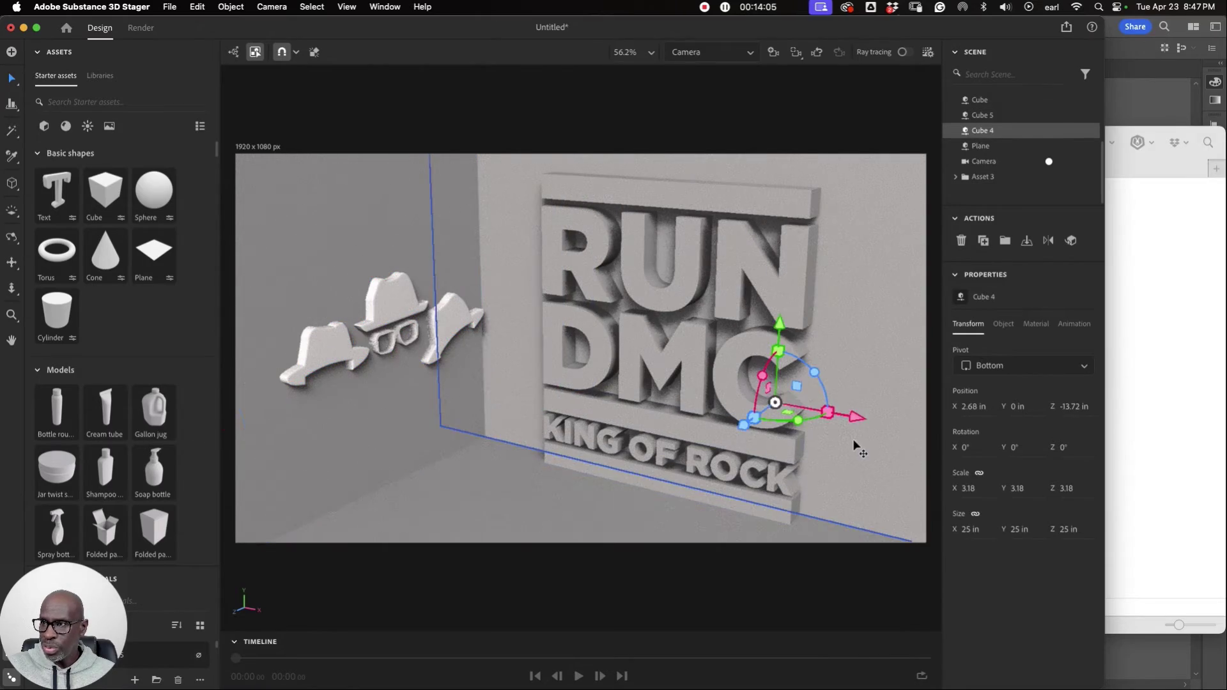
drag(851, 419, 786, 409)
Move the hats-and-glasses group to Z 5.97 in along its wall and offset it to X -6.45 in.
click(415, 361)
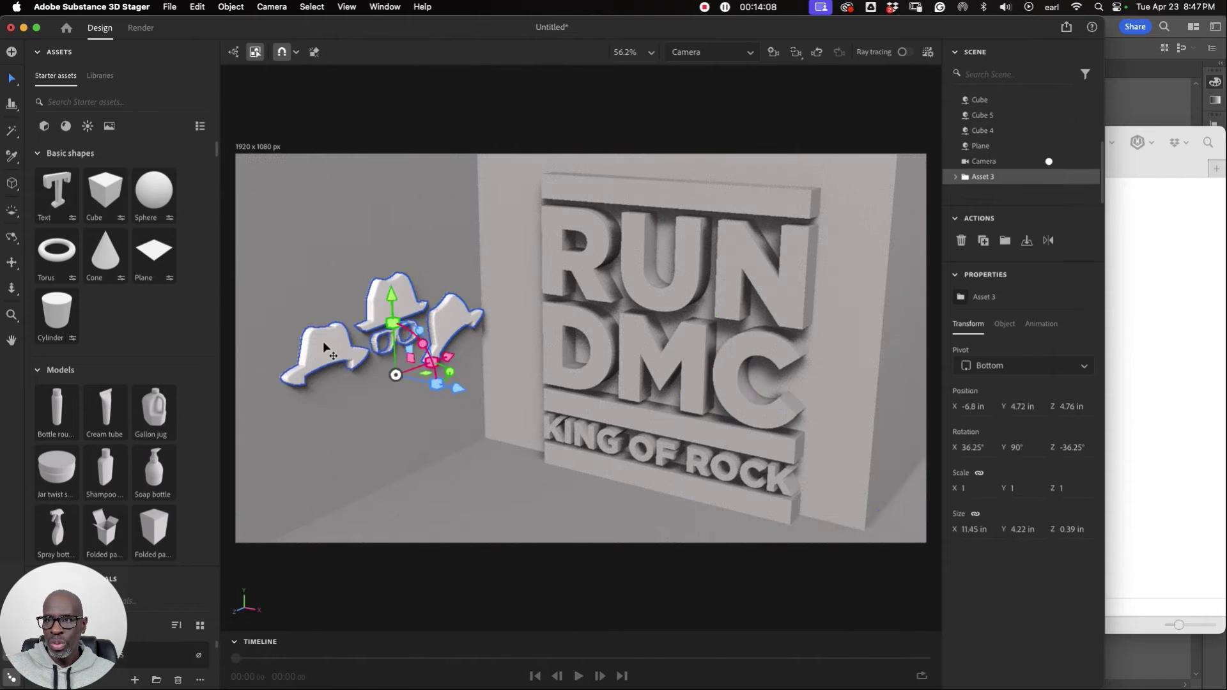
drag(453, 363, 429, 416)
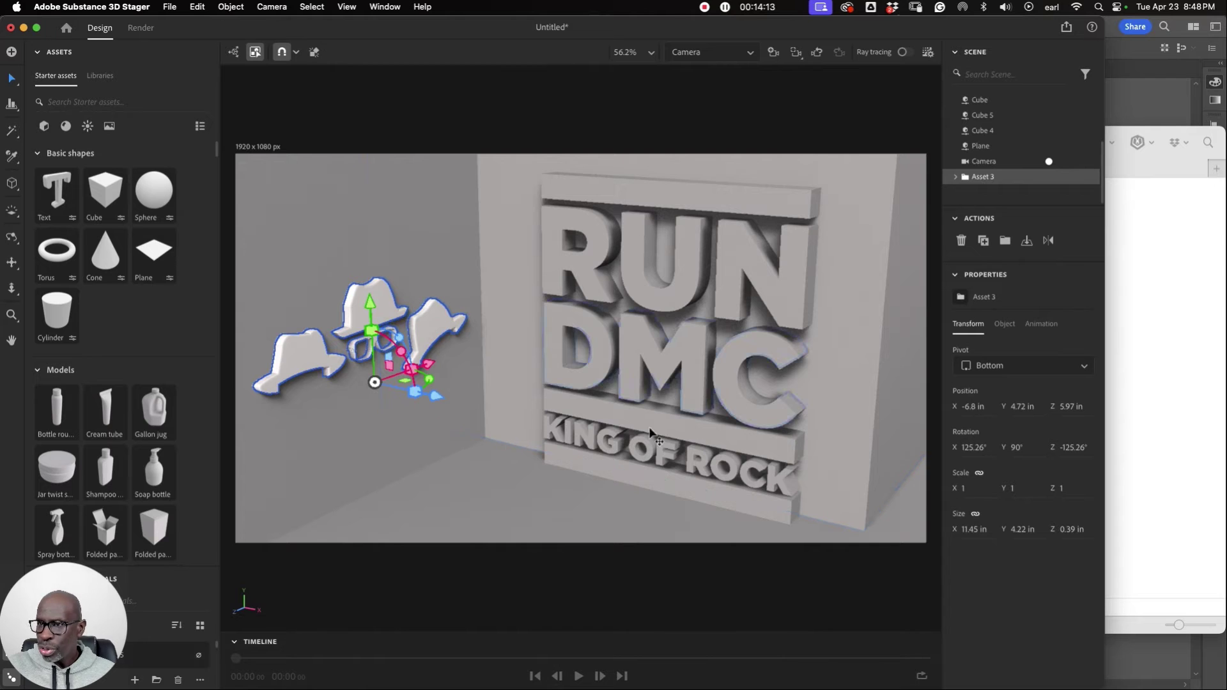
drag(435, 394, 443, 404)
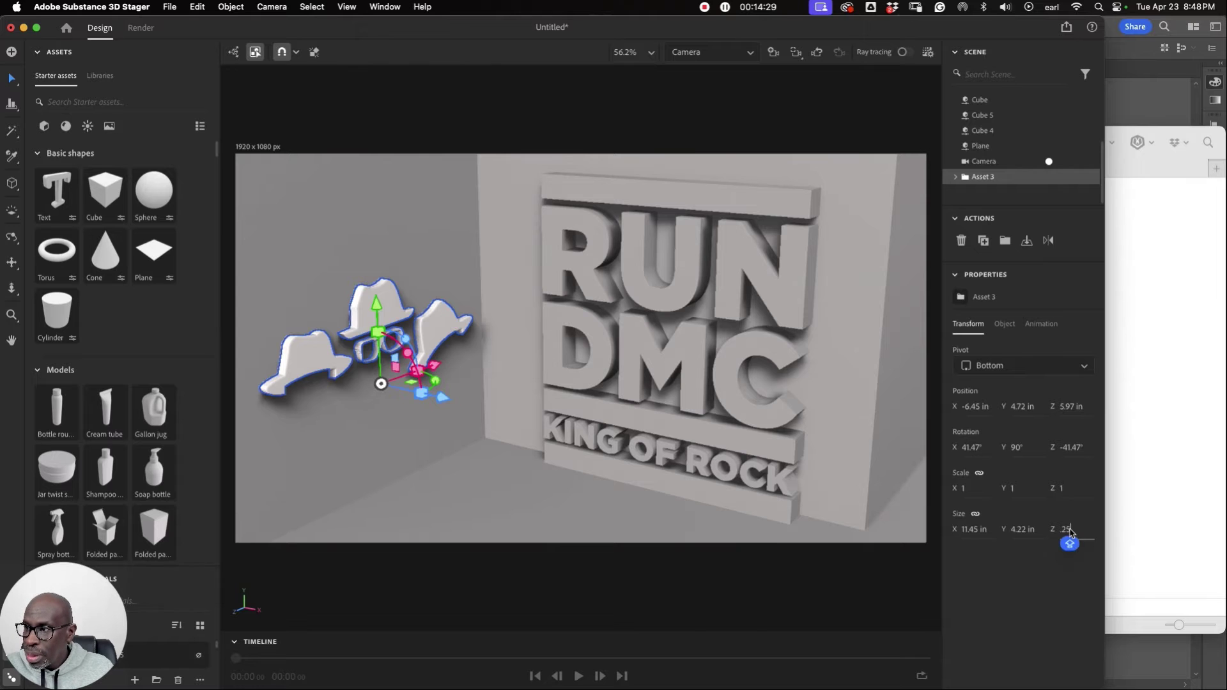
Set only the hats-and-glasses group's depth to 0.25 in with proportions unlinked, and move it toward the wall to X -6.89 in.
key(Return)
key(super+z)
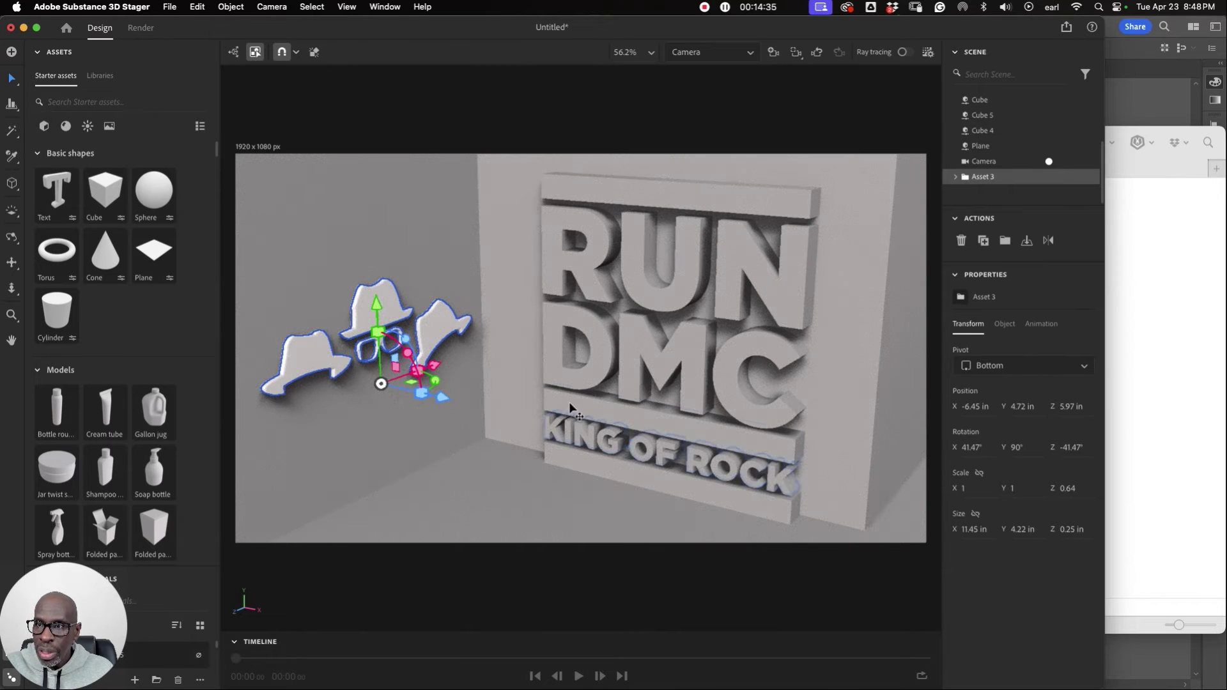
drag(443, 398, 436, 400)
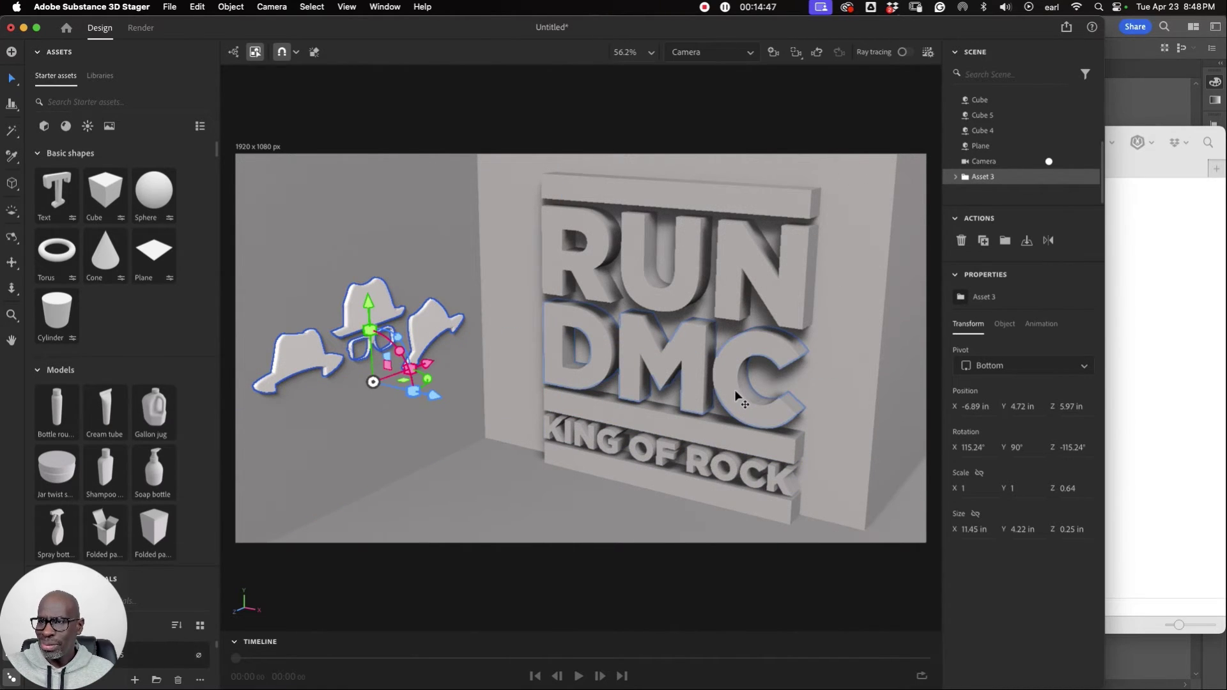
Import the Shure.obj microphone model from the RUN folder in Finder into the scene, generating UVs for models without UVs.
alt+drag(735, 389, 750, 413)
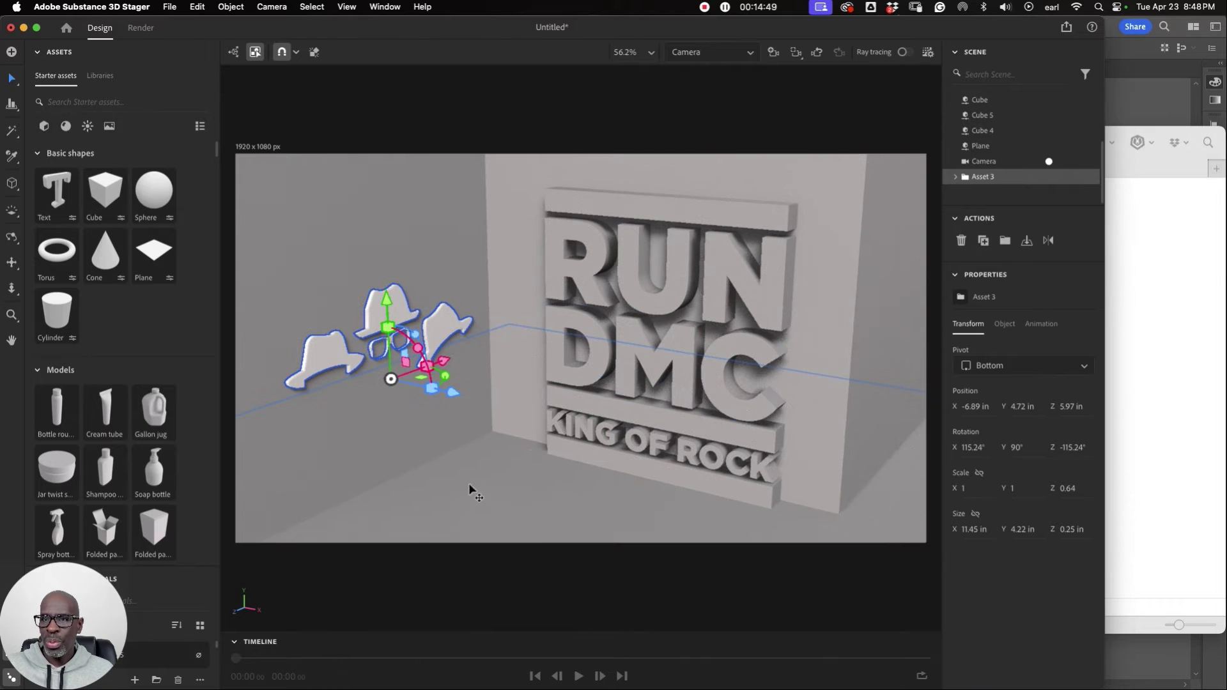
click(1177, 363)
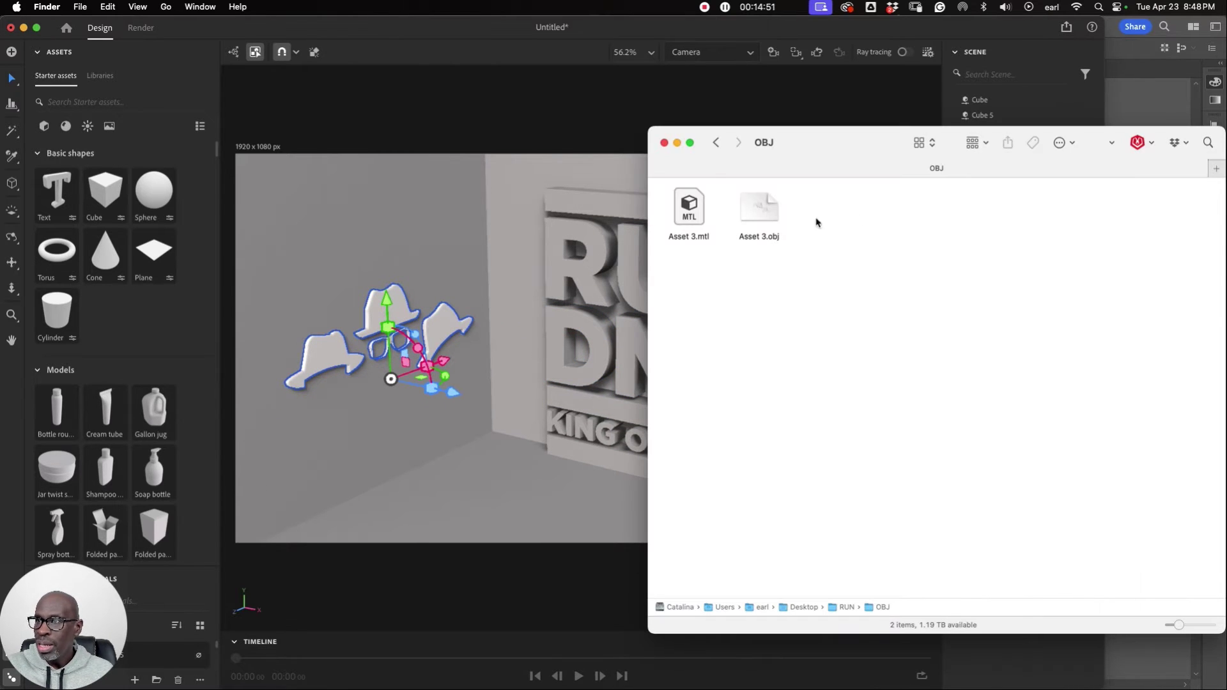
click(716, 143)
drag(1131, 240, 539, 492)
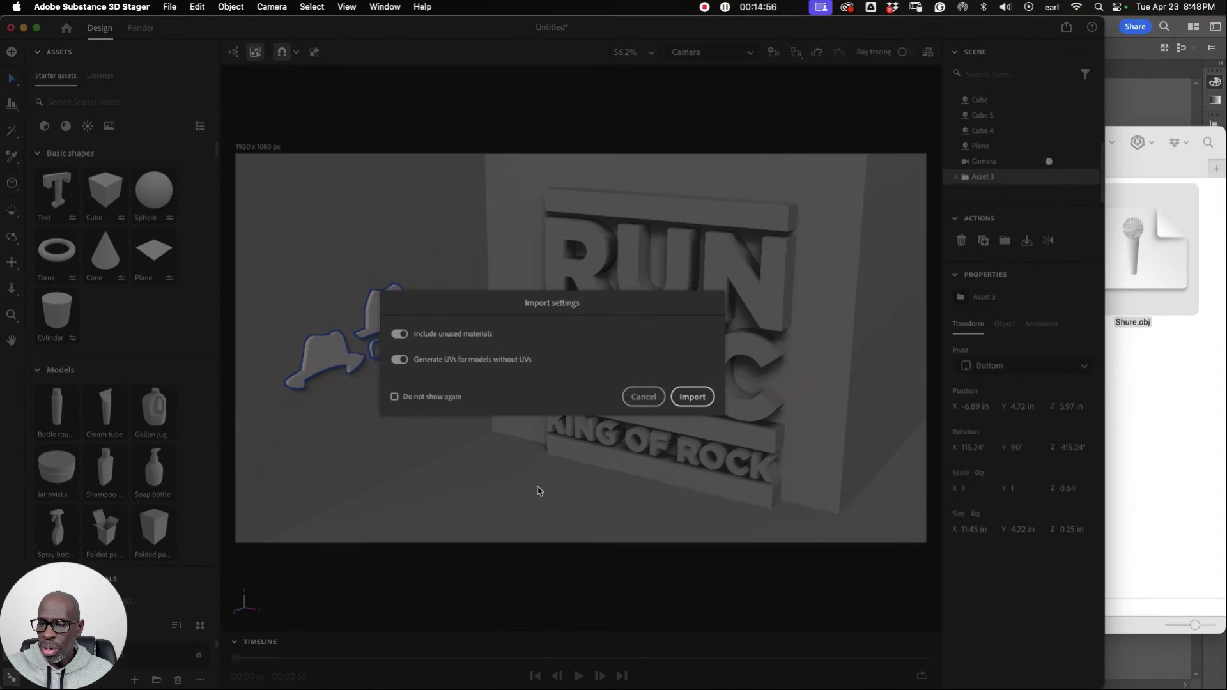
click(694, 396)
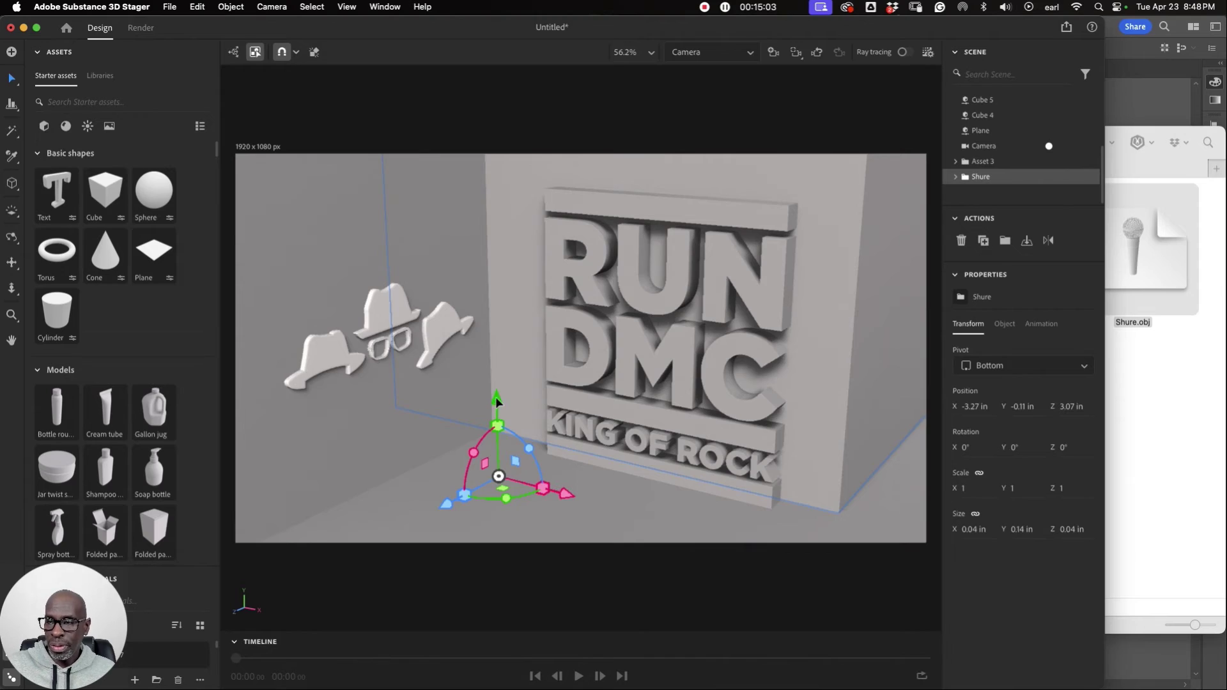
Raise the imported Shure model to Y 5.55 in and shift it to X 2.7 in.
drag(496, 397, 497, 281)
drag(558, 367, 695, 403)
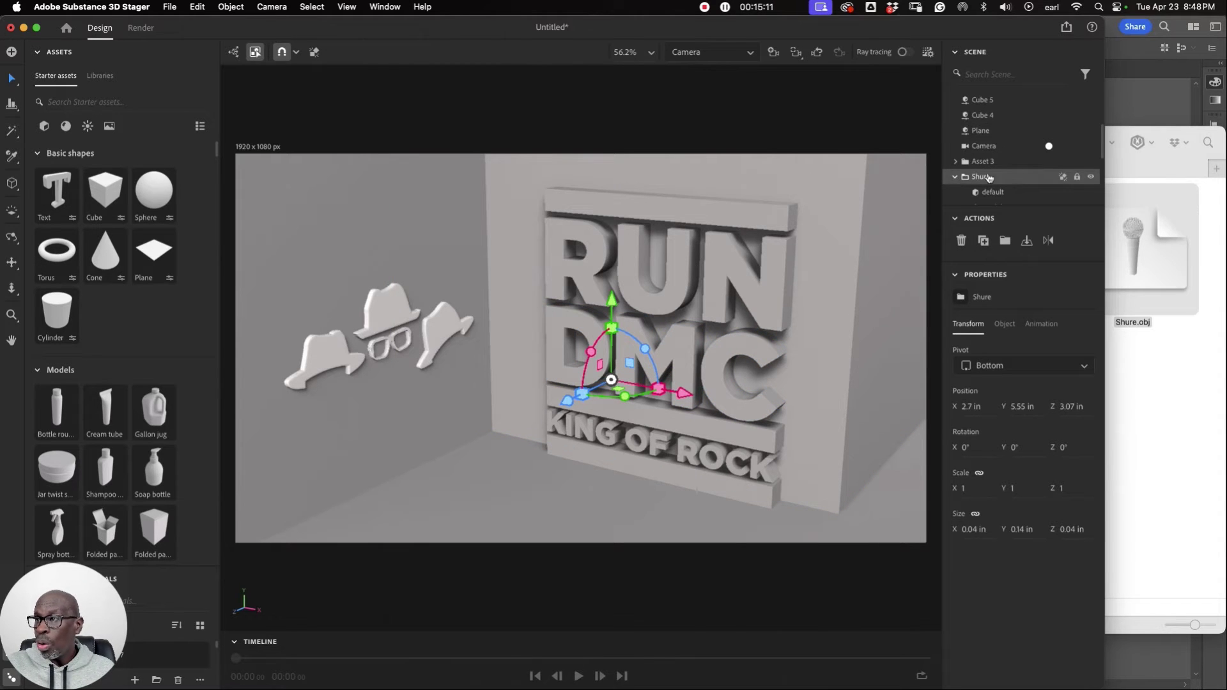
Switch from the scene Camera to the viewport camera and frame the tiny Shure microphone.
scroll(989, 178, down, 5)
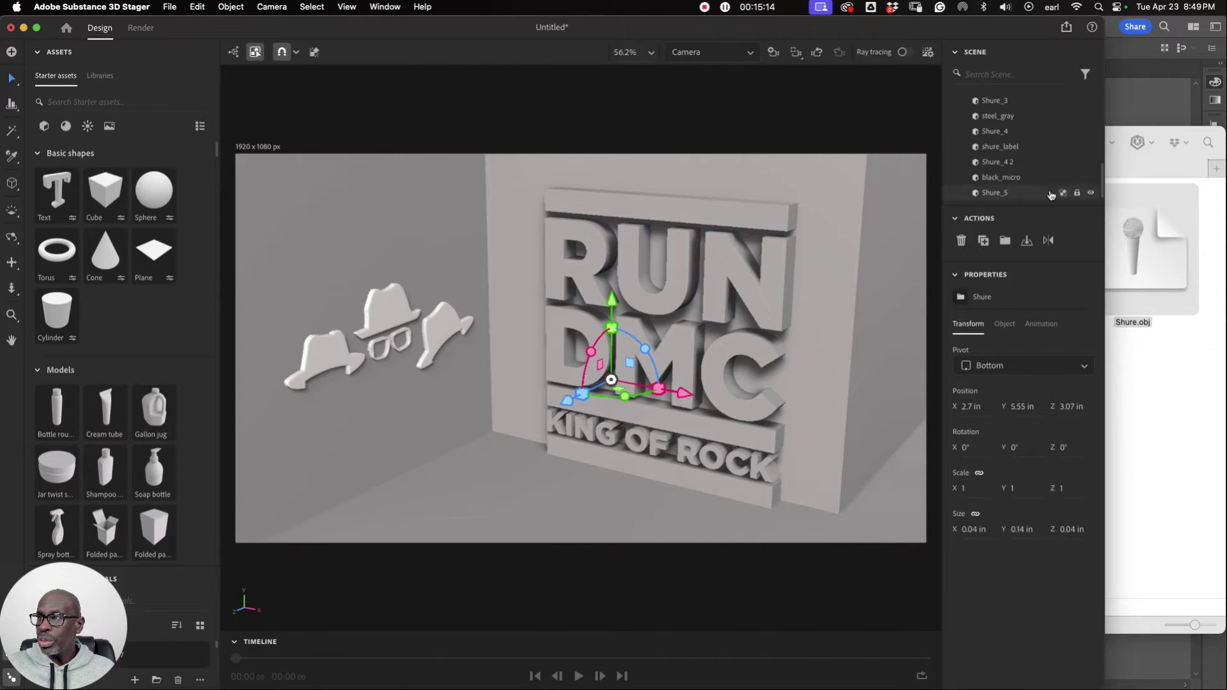
scroll(1019, 140, up, 6)
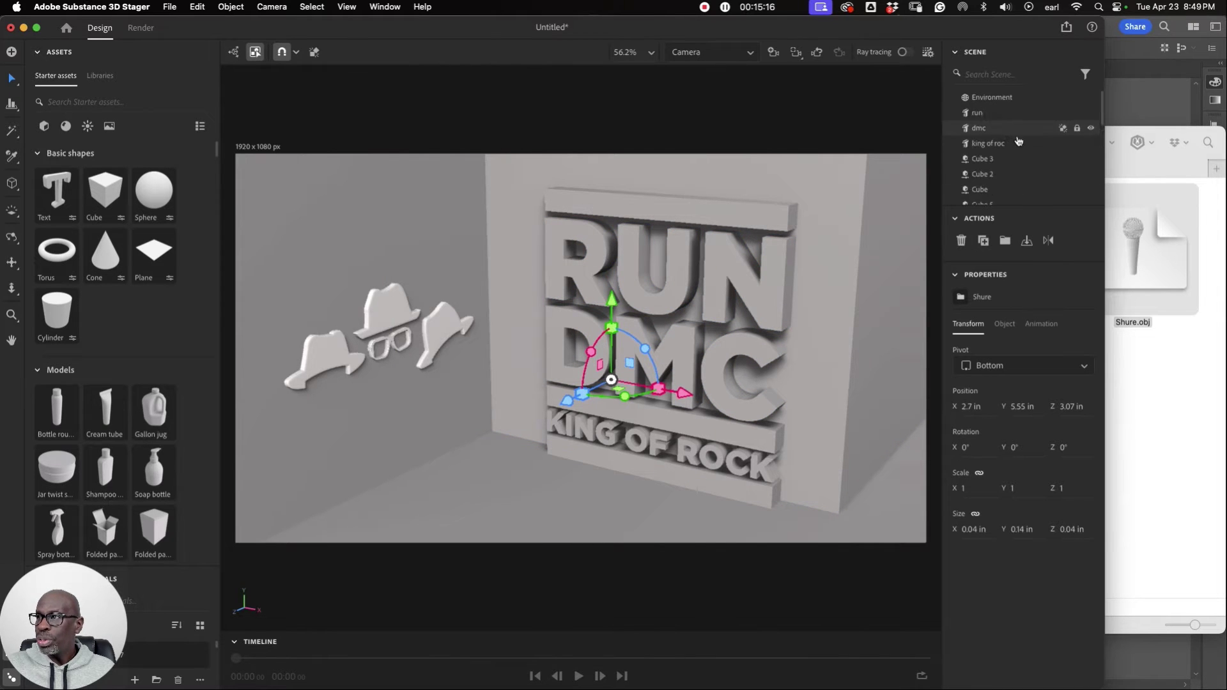
scroll(1049, 187, down, 1)
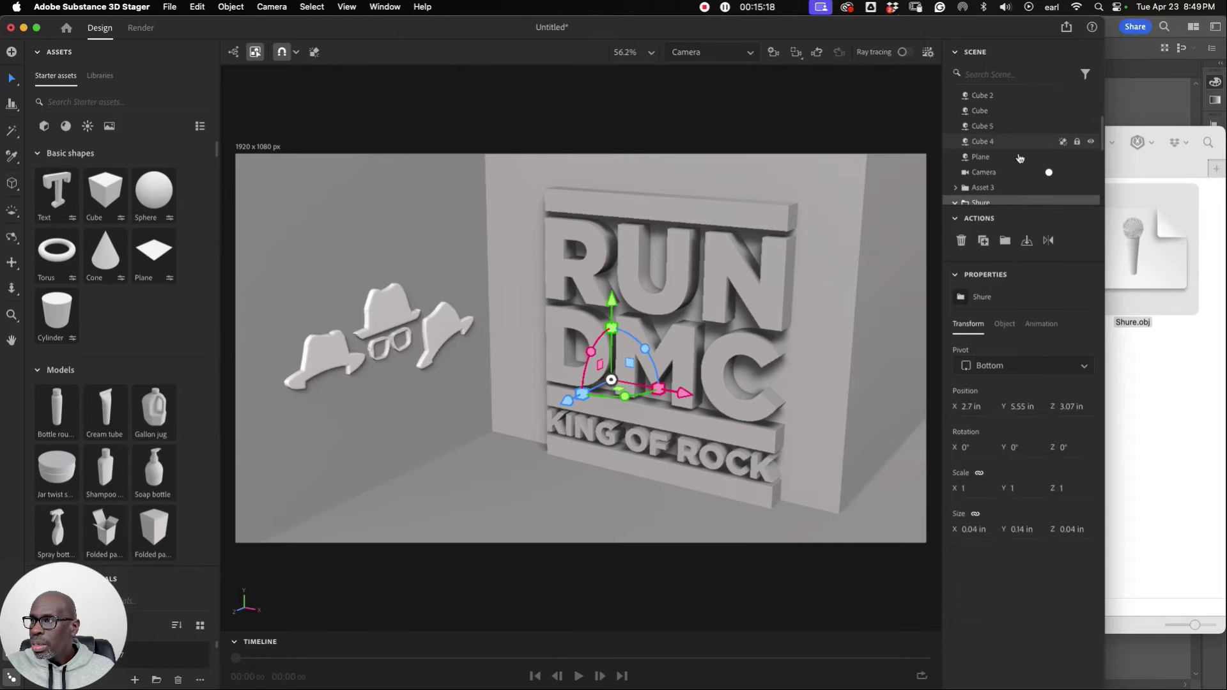
click(1049, 172)
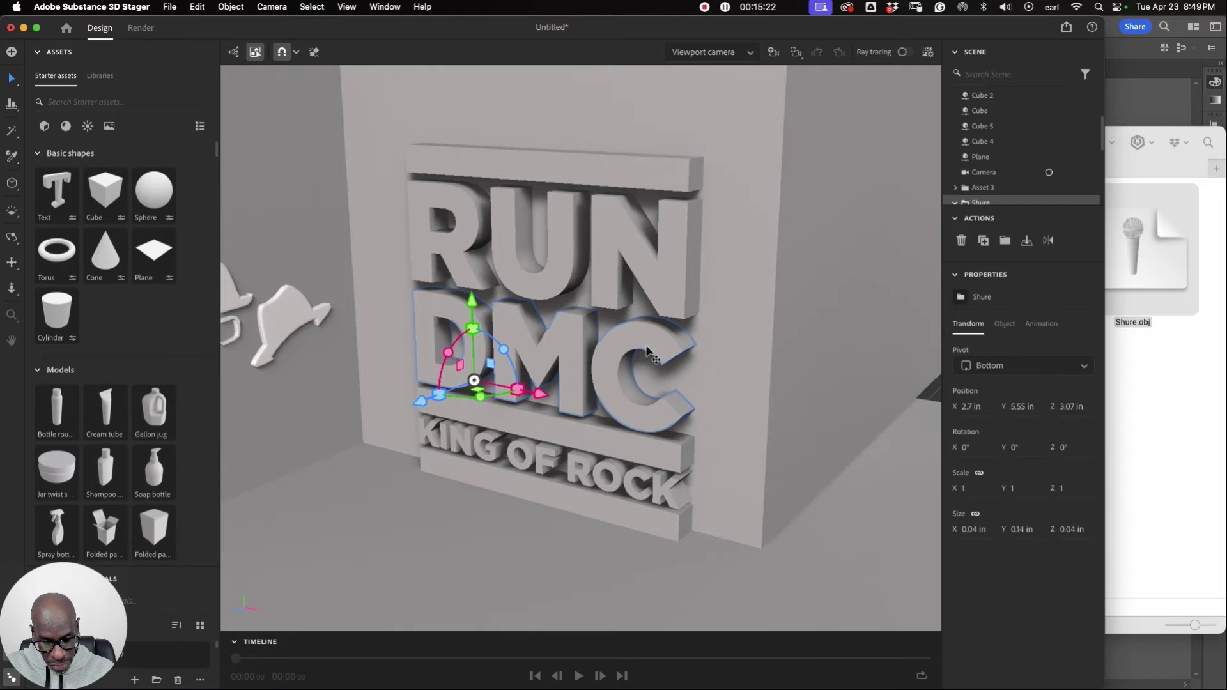
key(f)
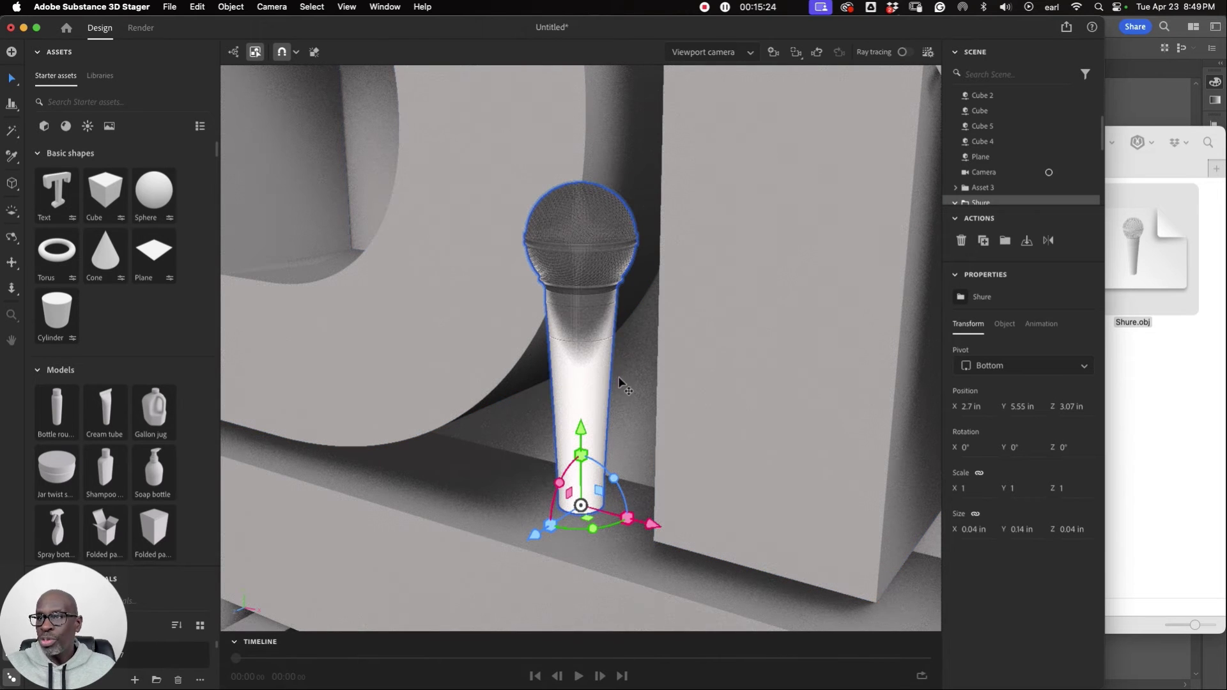
Enlarge the Shure microphone uniformly to a scale of 34.05.
scroll(697, 336, down, 6)
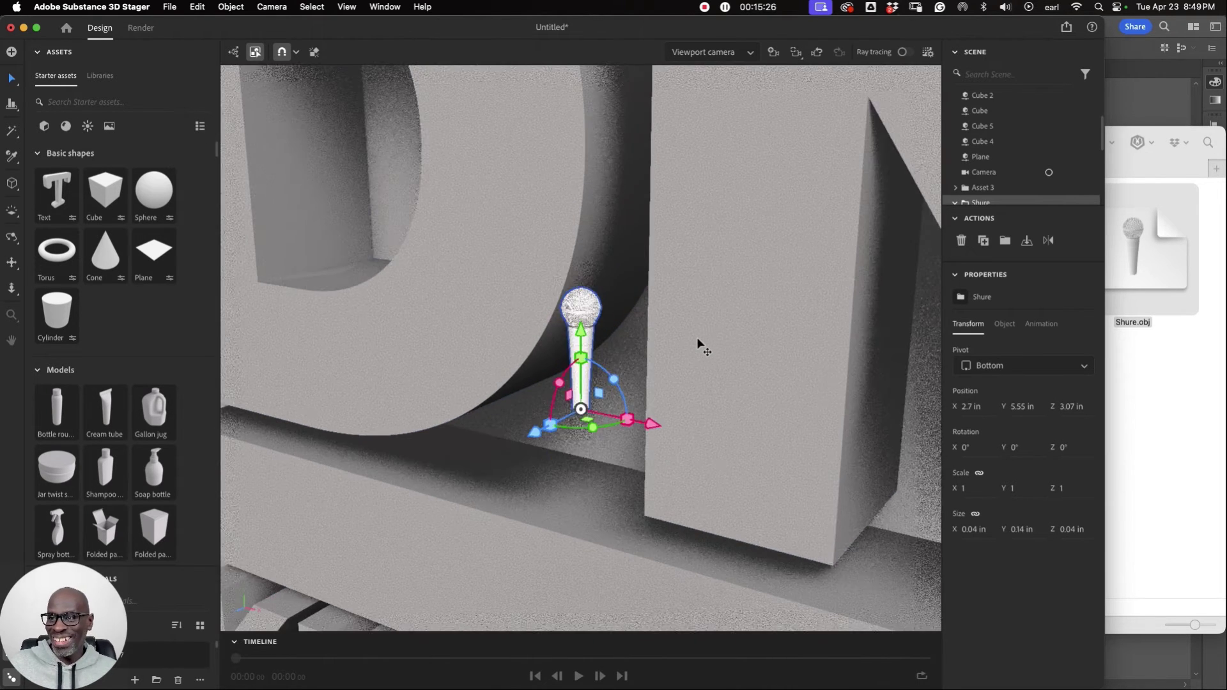
scroll(694, 335, up, 6)
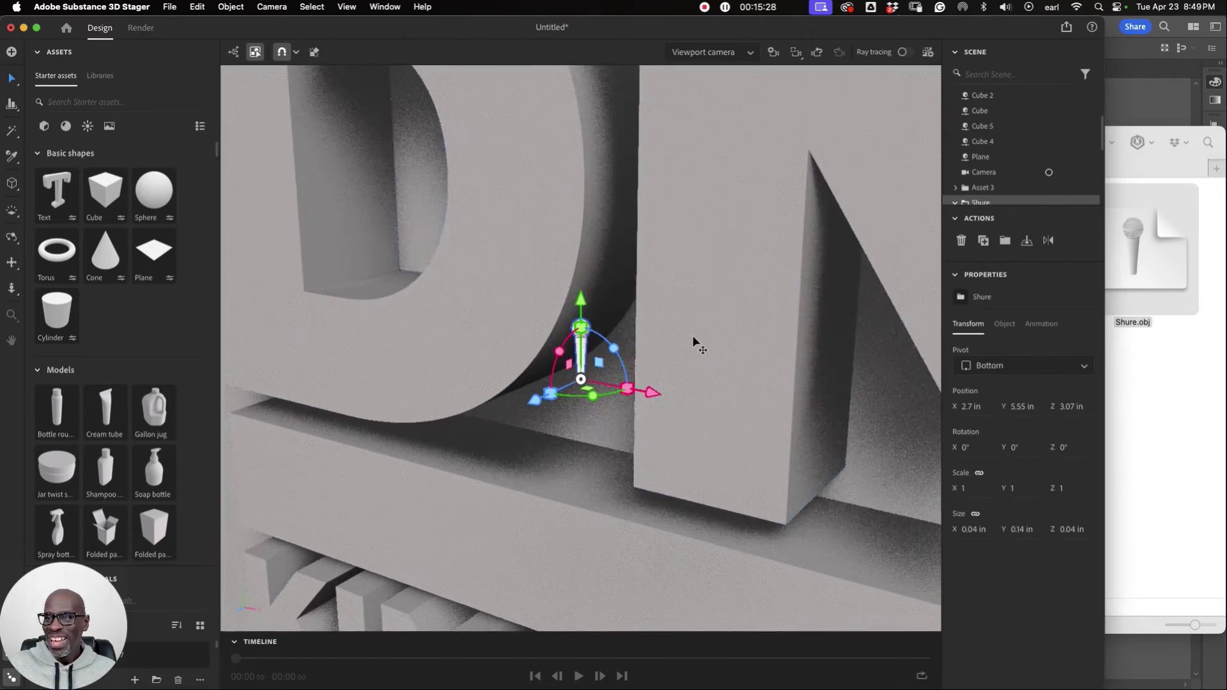
scroll(690, 340, up, 2)
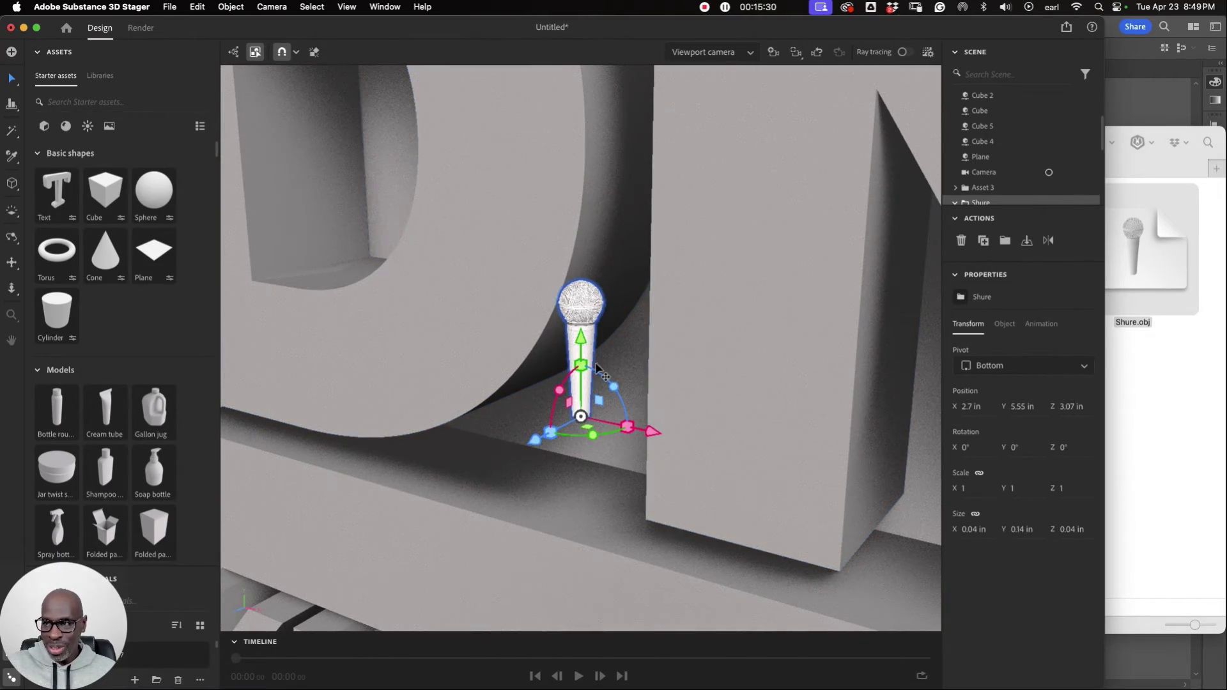
drag(581, 364, 808, 107)
scroll(779, 237, down, 6)
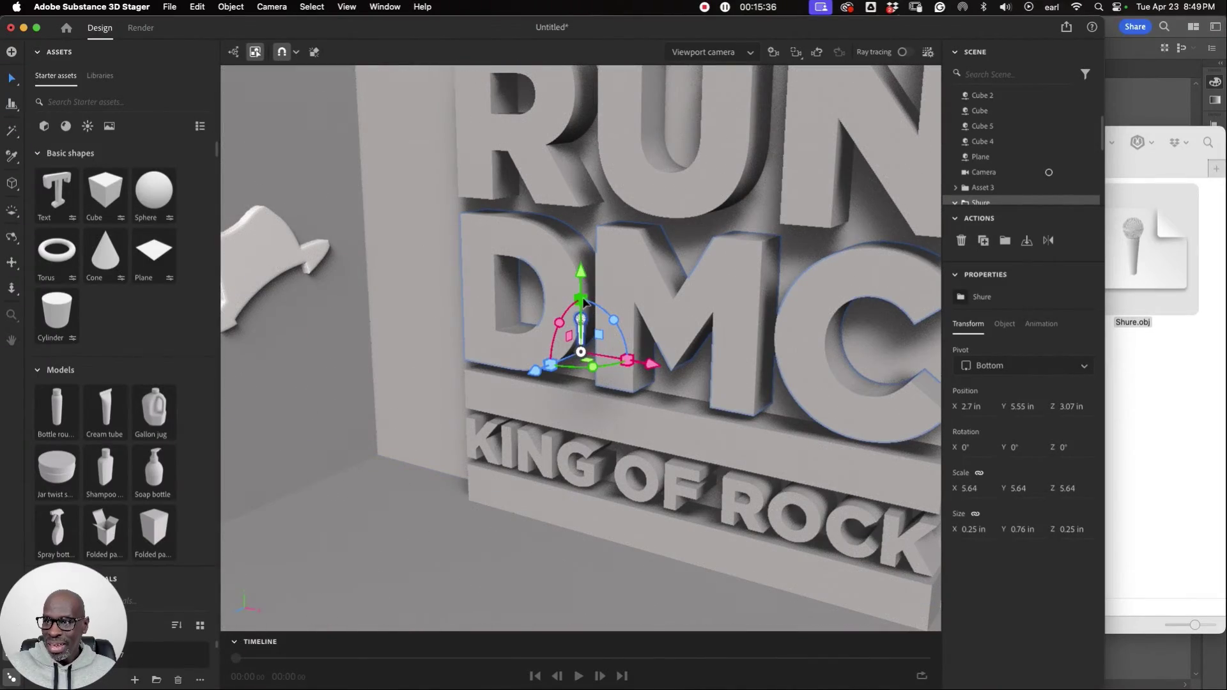
drag(582, 299, 757, 25)
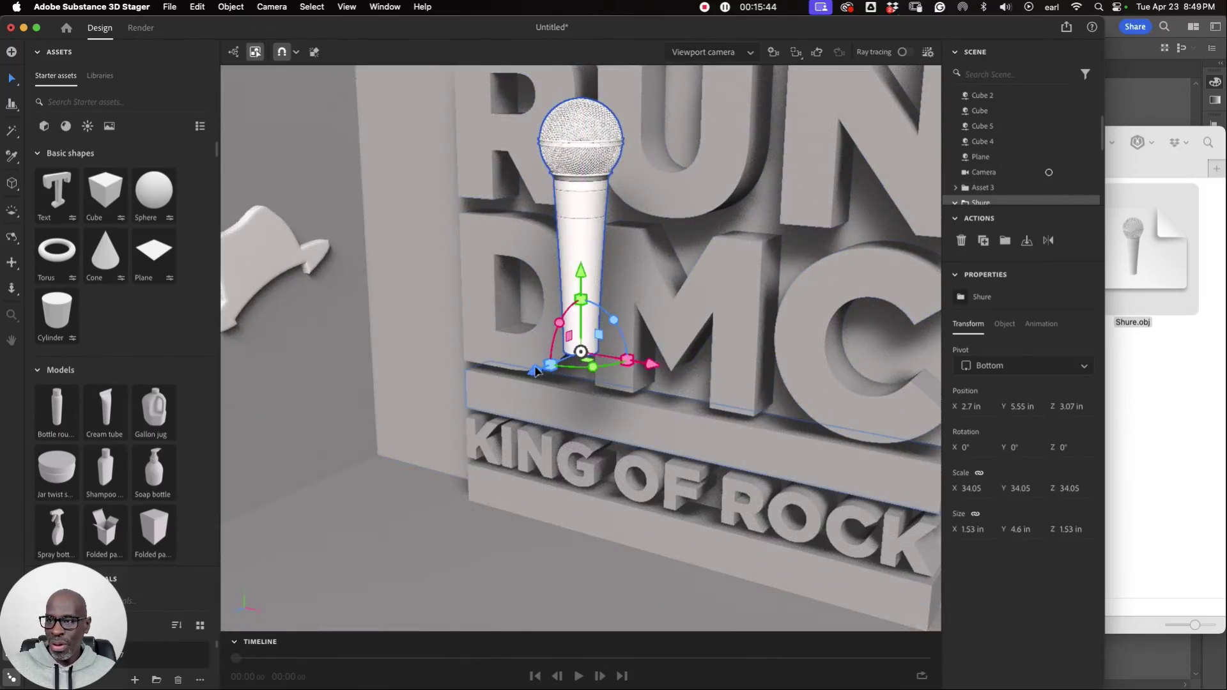
Position the microphone in front of the lettering at Y 2.05 in and Z 9.22 in, and enlarge it uniformly to scale 54.71.
drag(536, 370, 276, 481)
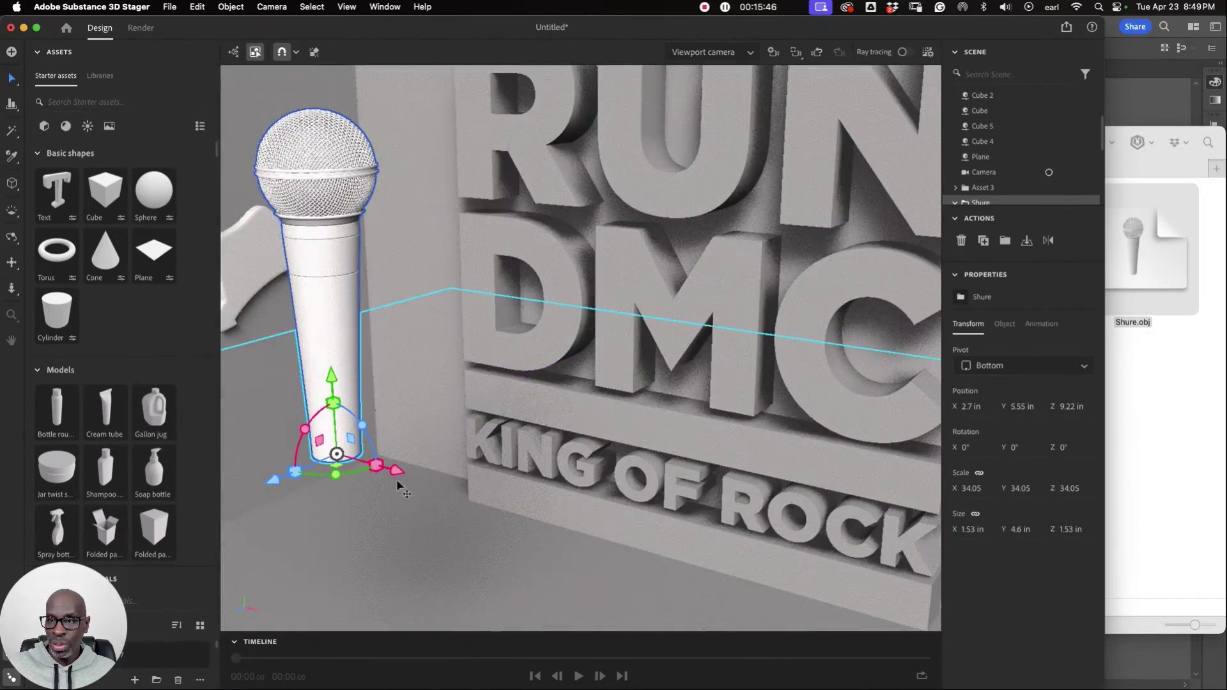
drag(331, 378, 334, 500)
scroll(493, 454, down, 6)
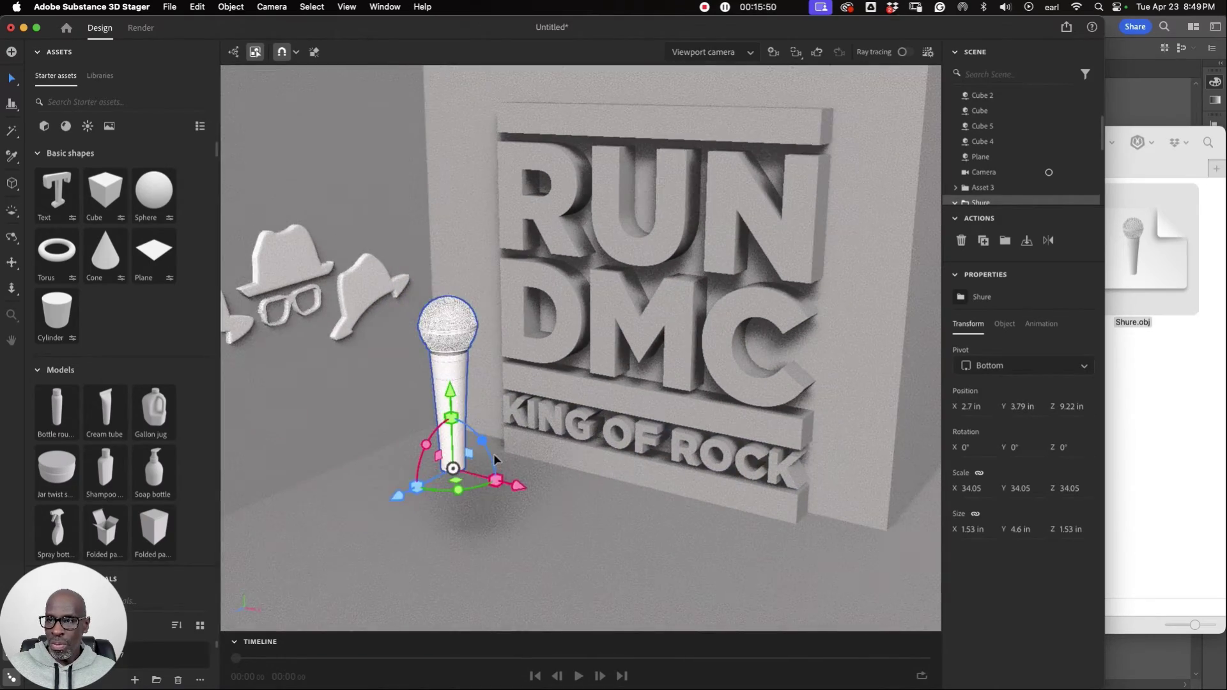
scroll(494, 454, down, 3)
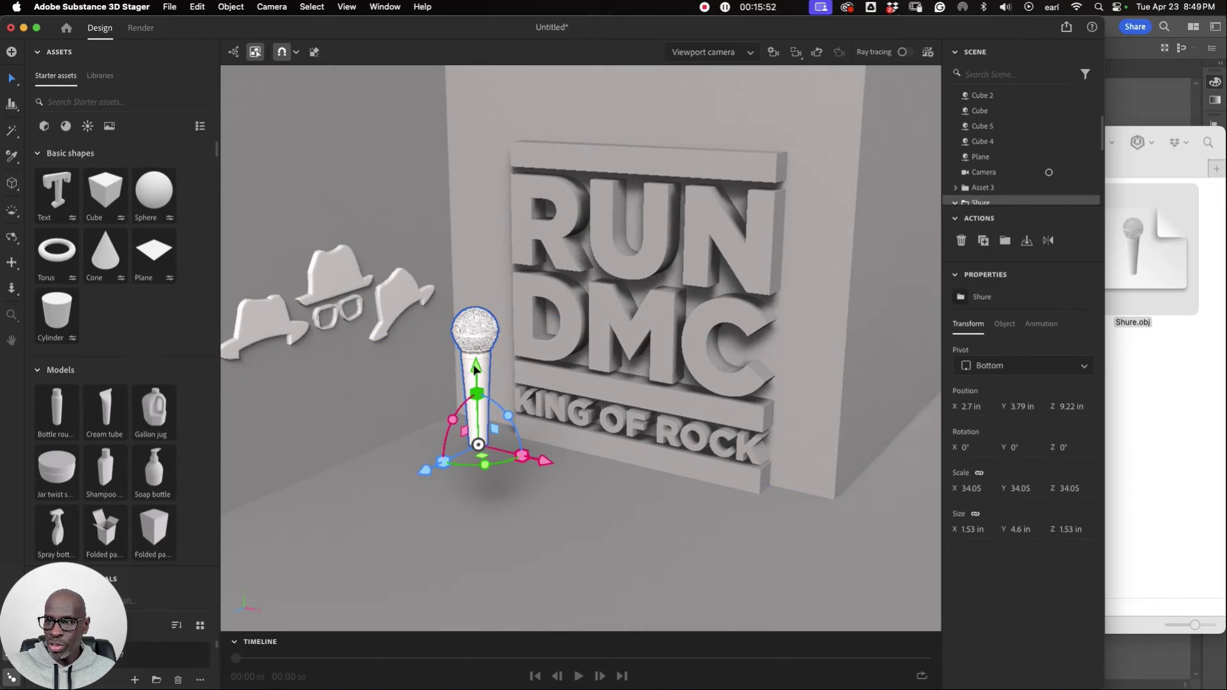
drag(477, 379, 512, 410)
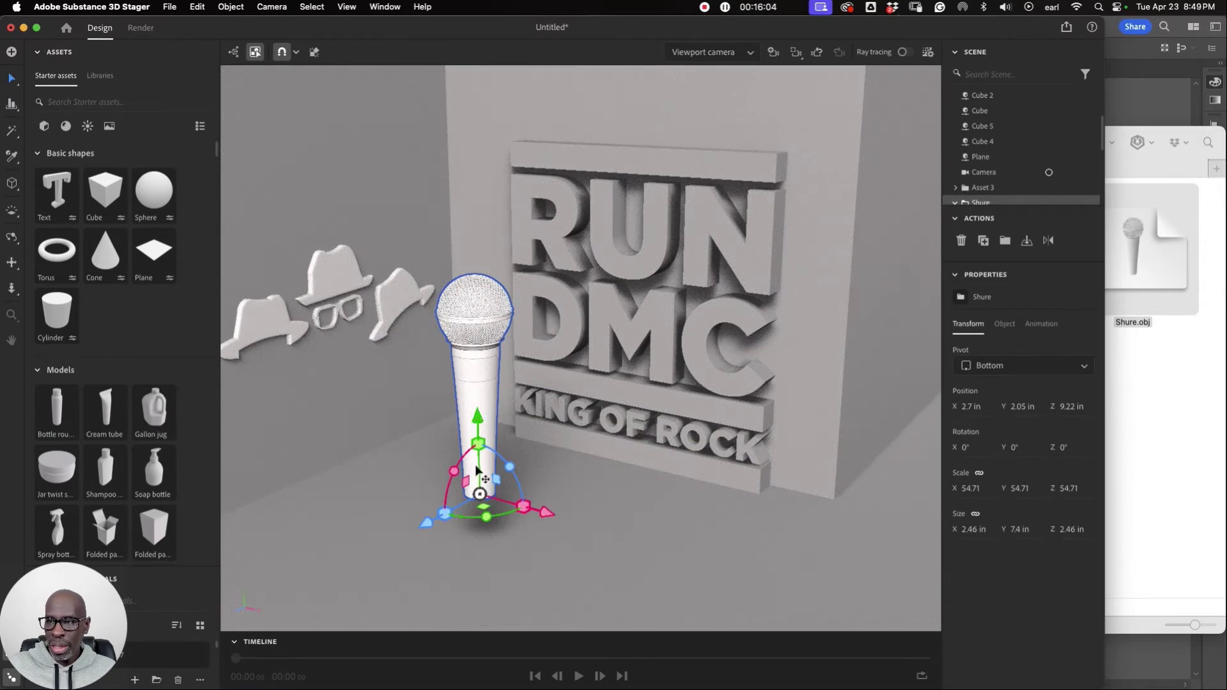
In the scene Camera view, tilt the microphone to rotation 10.54°, 16.42°, 56.63° and move it to X 6.53, Y -0.33, Z 10.55 in.
click(1050, 173)
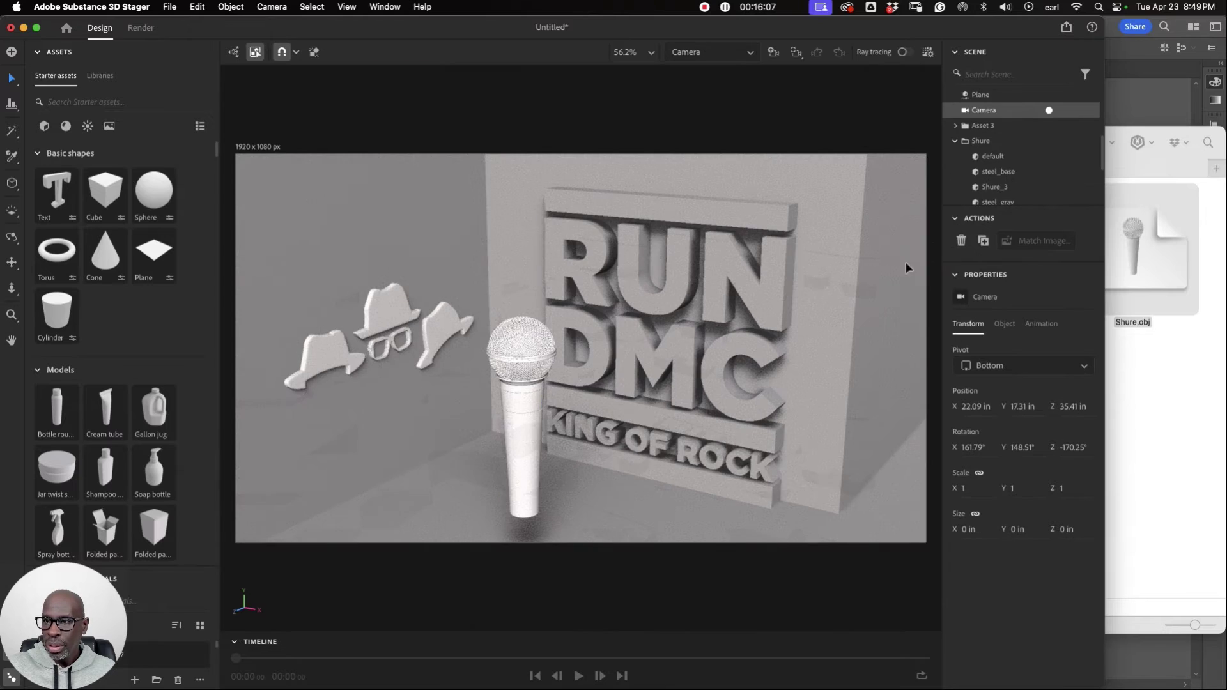
click(534, 430)
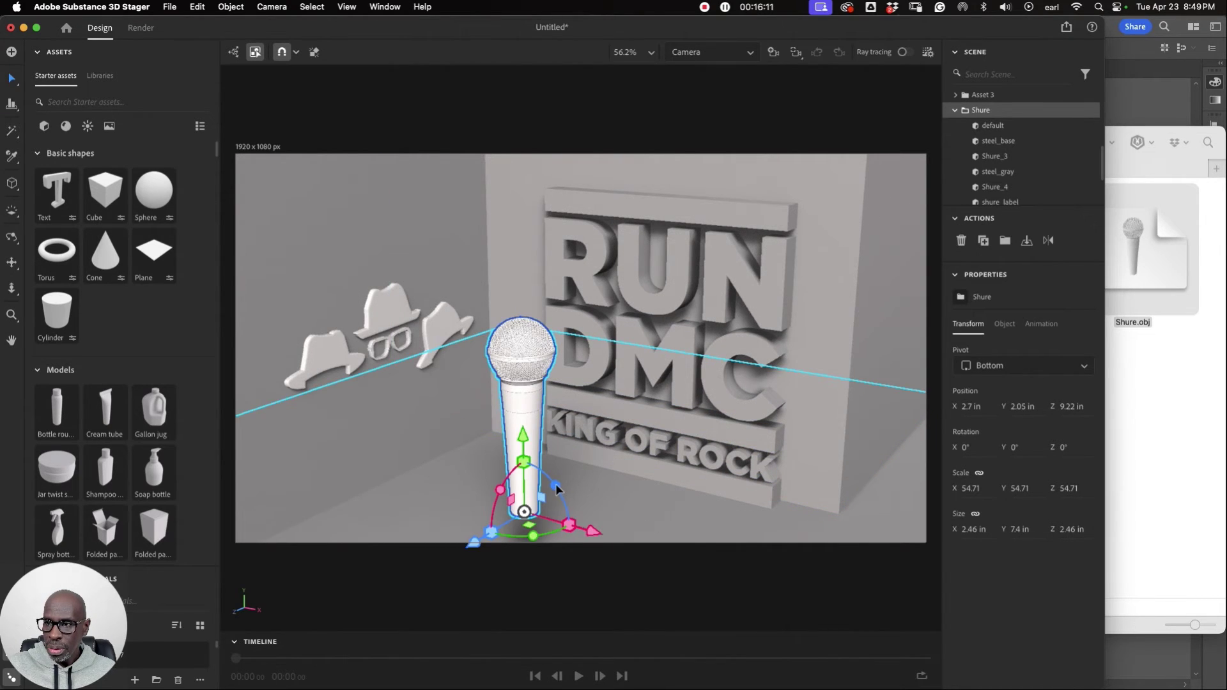
drag(554, 482, 438, 410)
drag(474, 500, 582, 559)
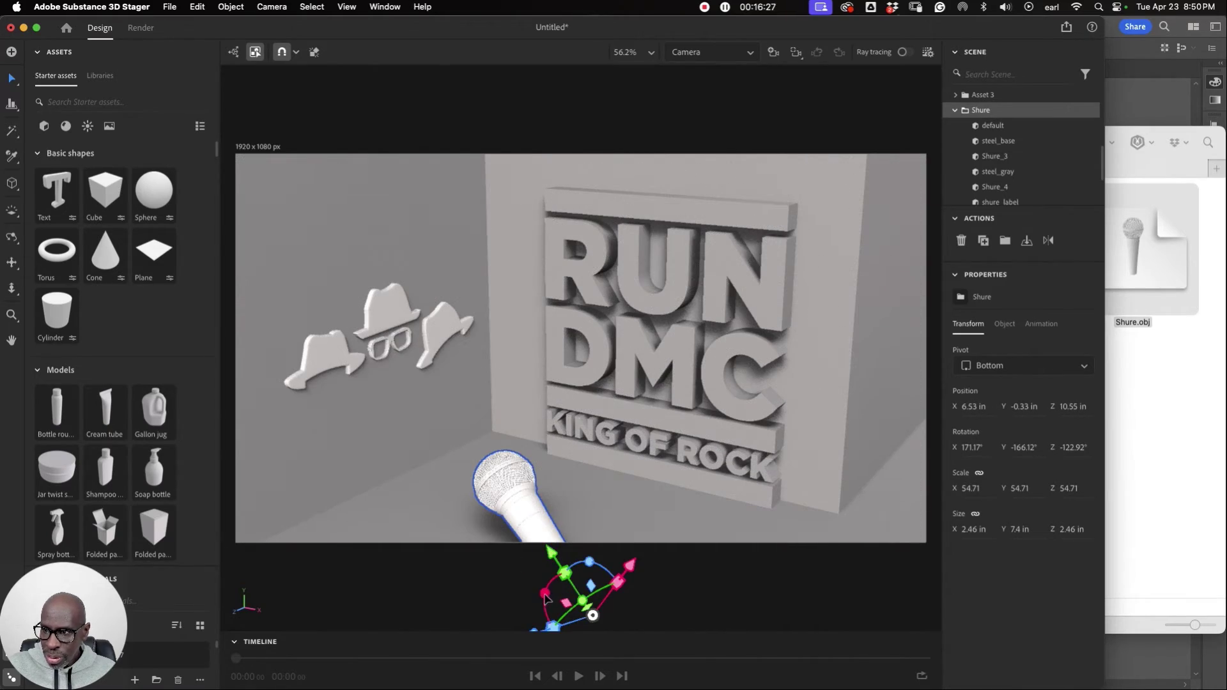
drag(545, 596, 593, 666)
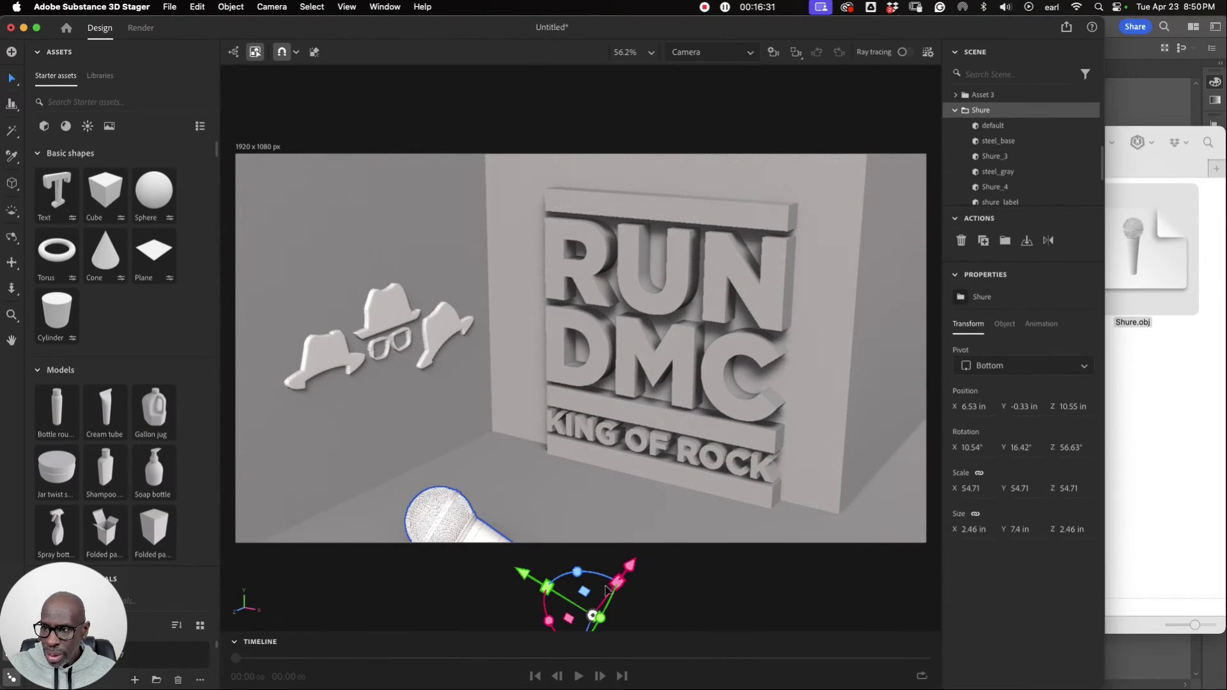
Slide the tilted microphone back toward the walls to X 5.76, Y 0.15, Z 7.96 in.
middle_drag(661, 551, 607, 606)
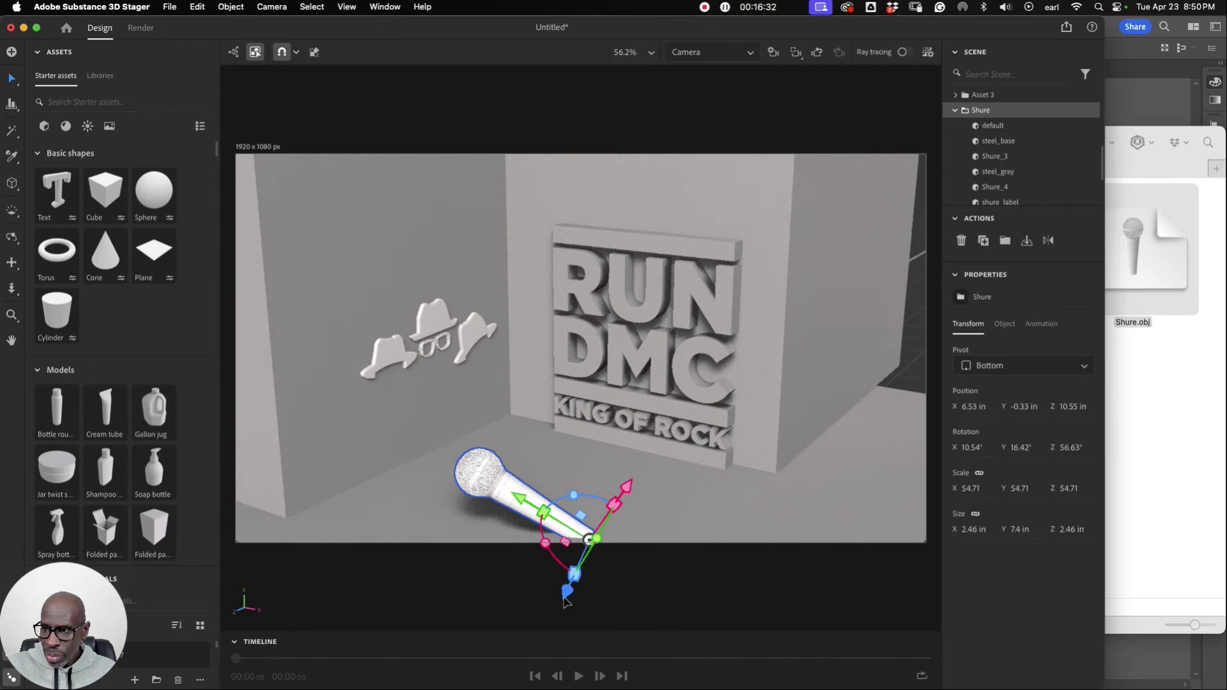
drag(565, 601, 591, 566)
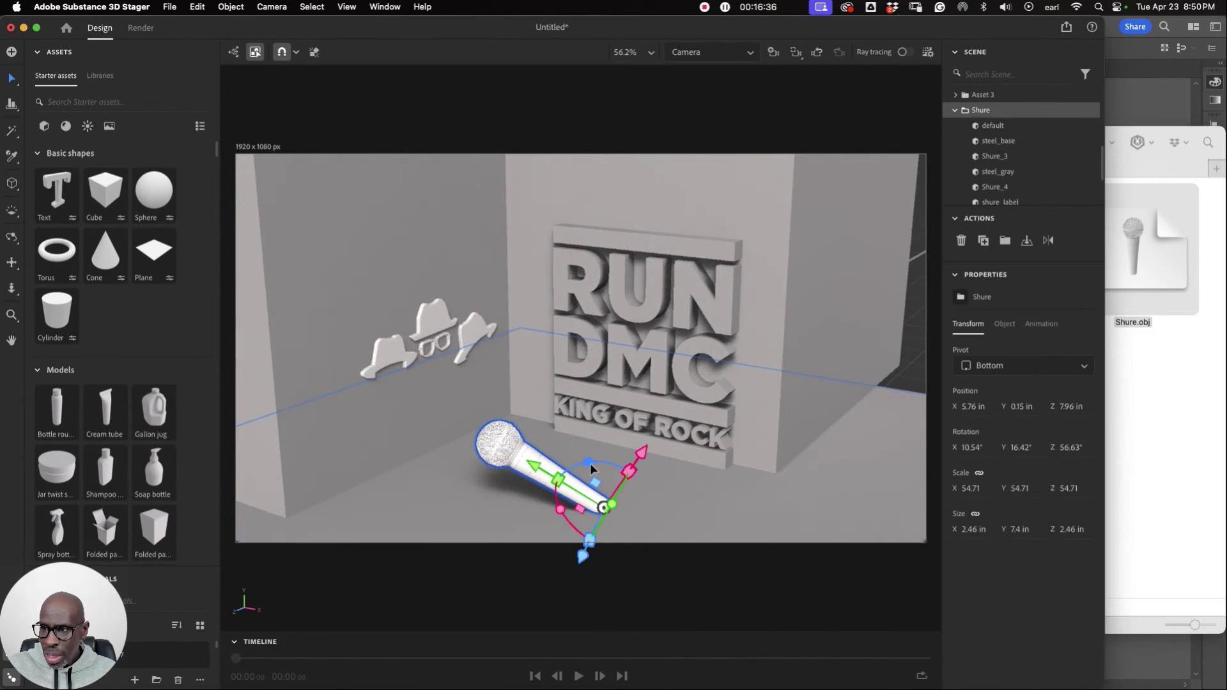
Lay the microphone flatter, drop it onto the ground and turn it to rotation 5.71°, -6.81°, 78.41°.
drag(589, 463, 514, 527)
drag(513, 528, 514, 528)
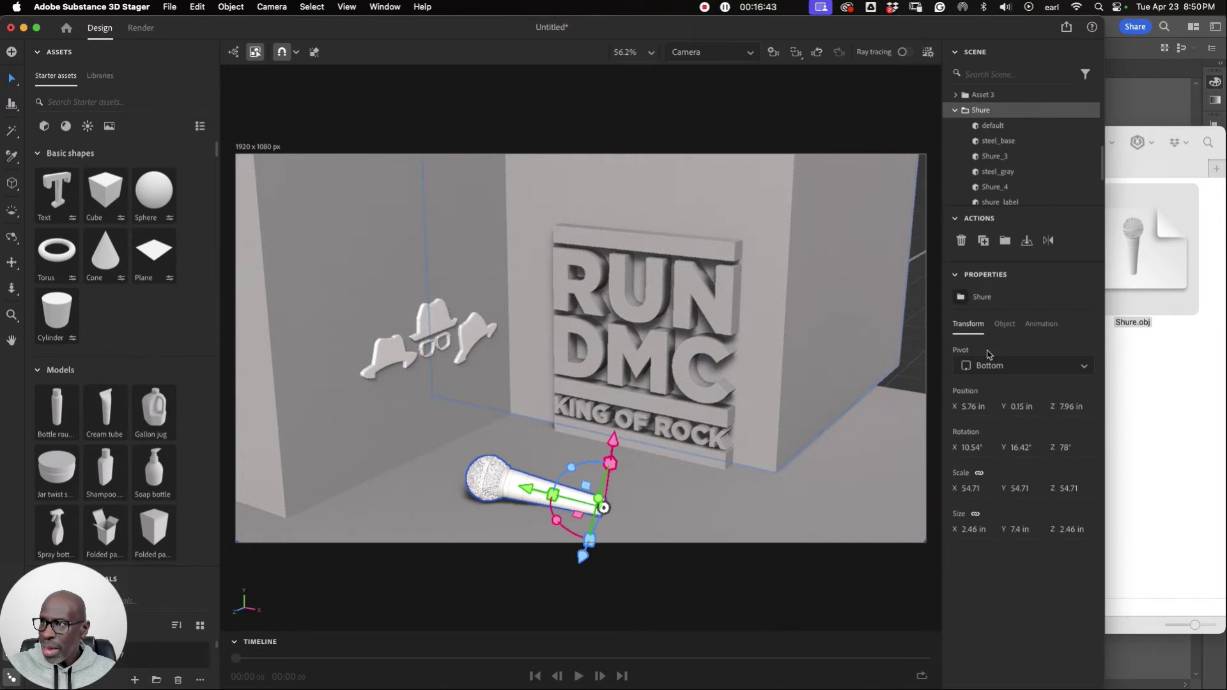
click(1027, 241)
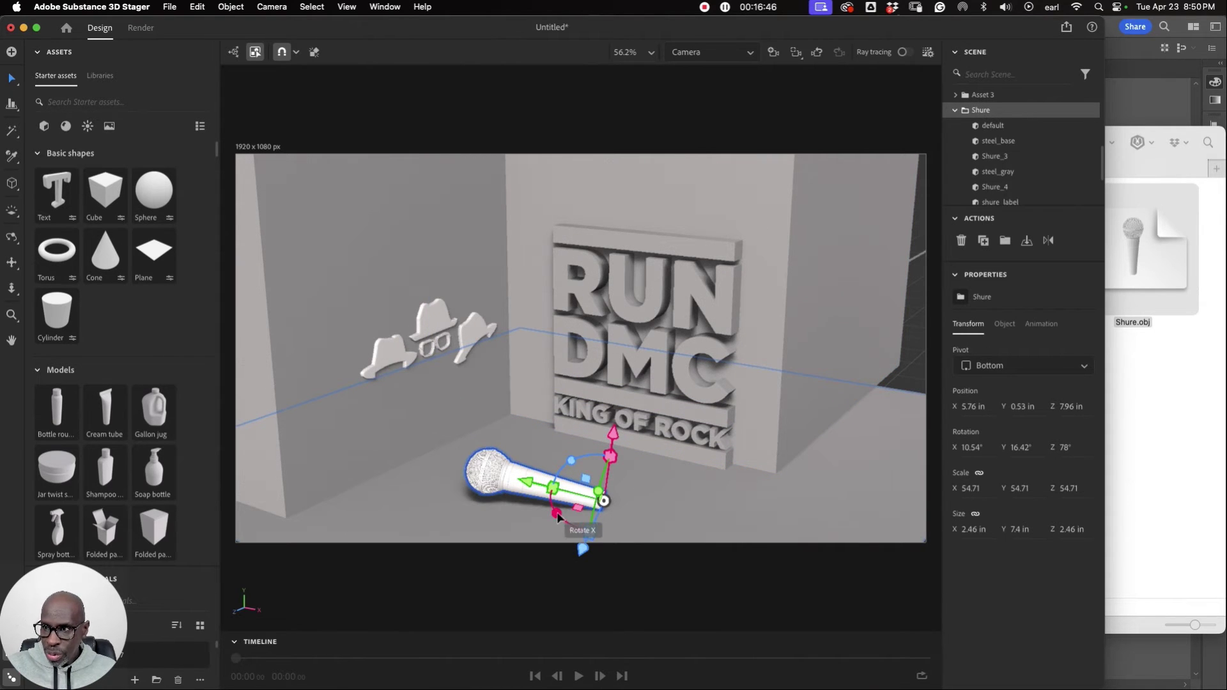
drag(556, 514, 519, 423)
Move the scene Camera closer and pan slightly to frame the lettering, the hats-and-glasses artwork and the microphone more tightly.
scroll(741, 286, up, 2)
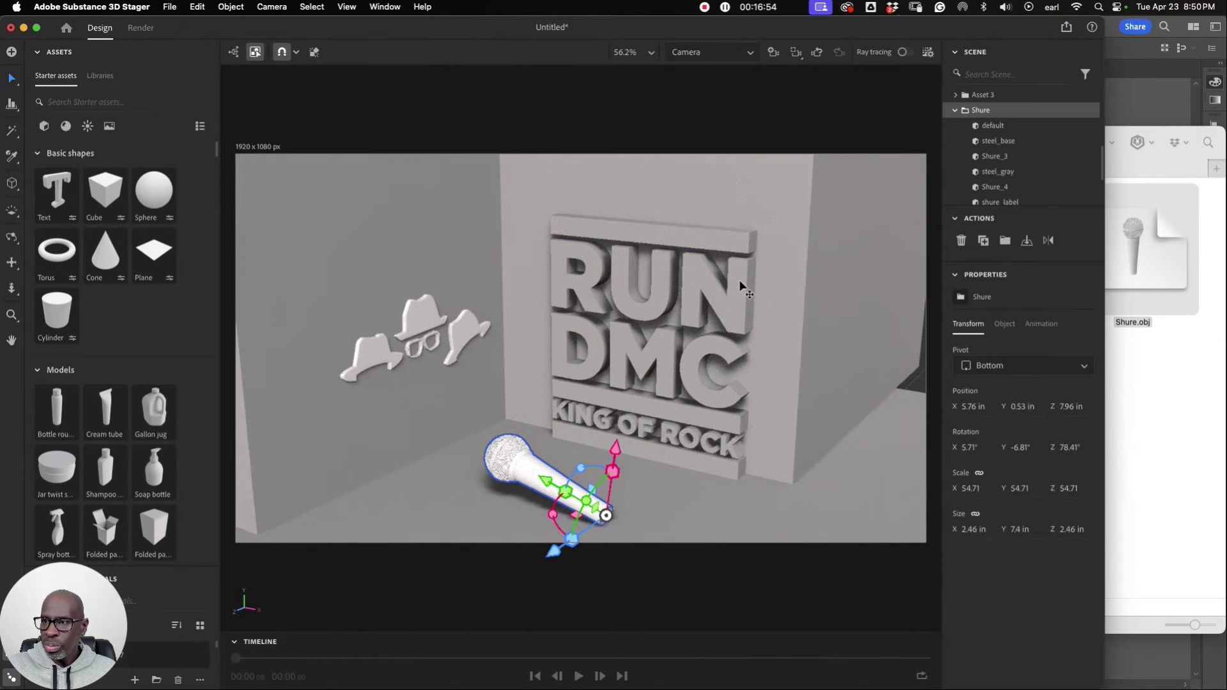
scroll(742, 286, up, 1)
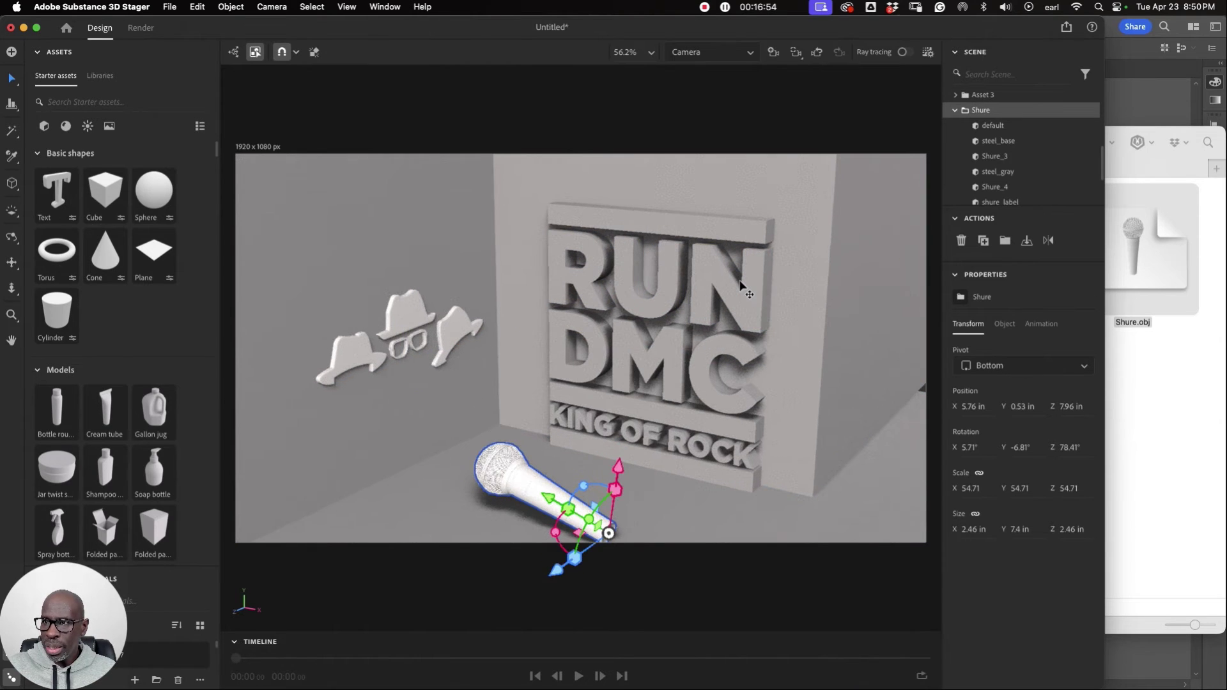
scroll(741, 286, up, 1)
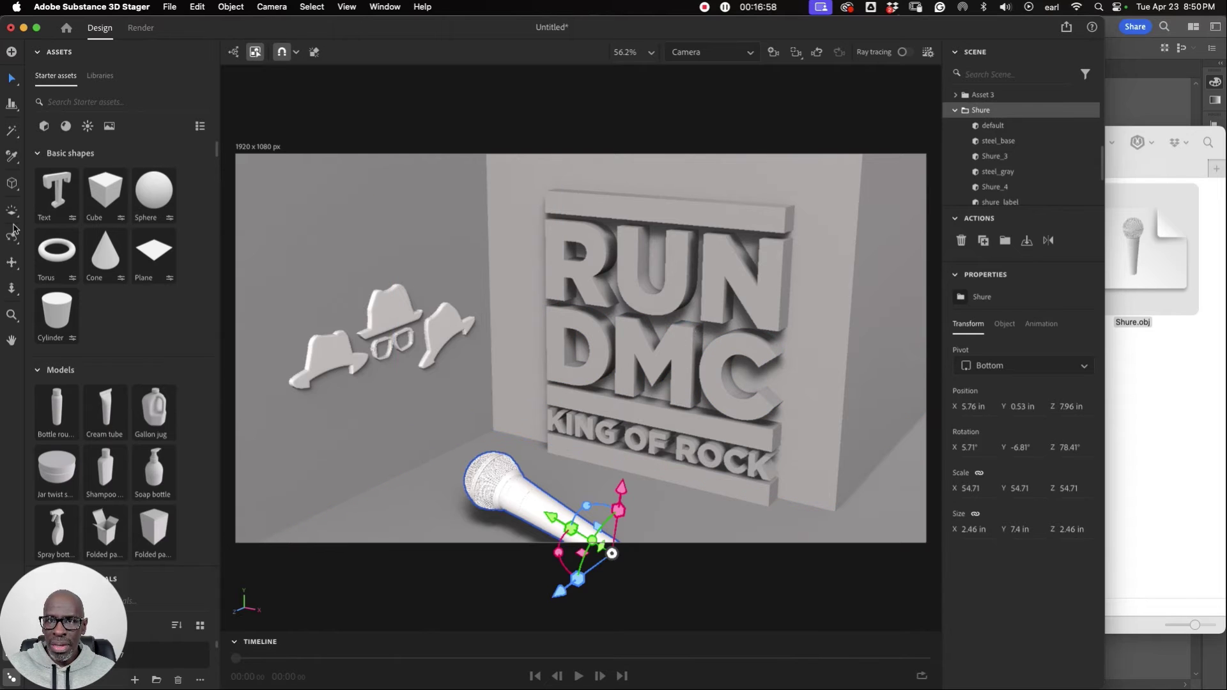
click(20, 273)
drag(643, 336, 650, 335)
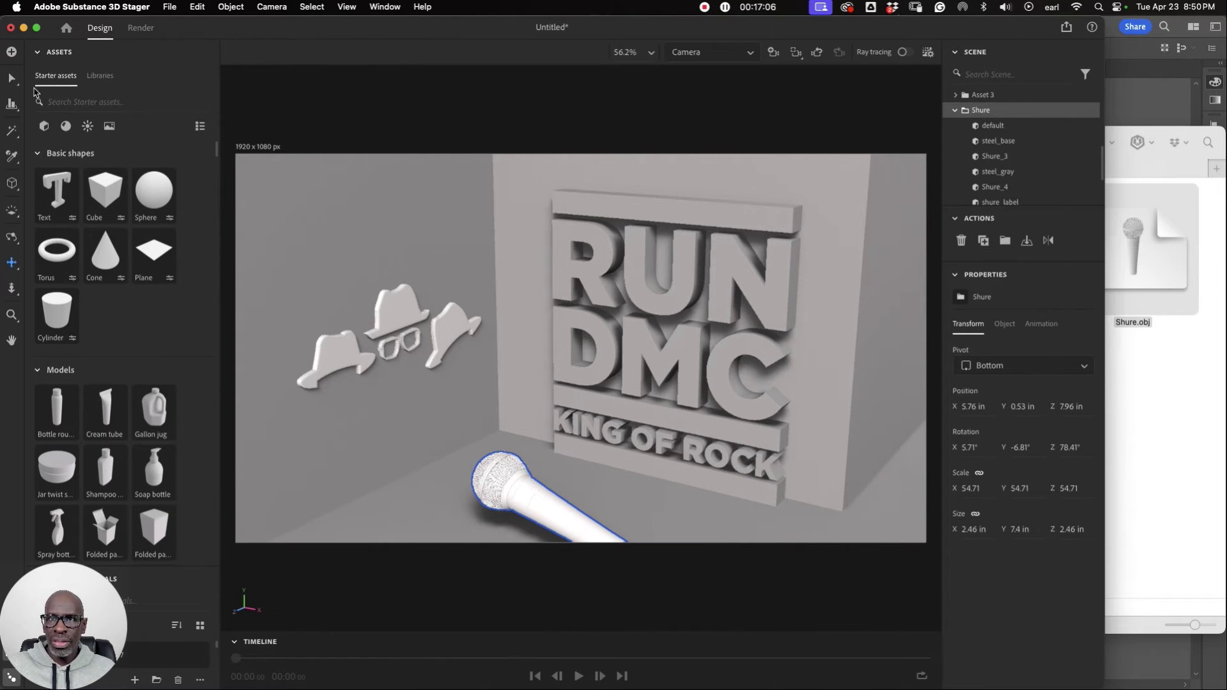
Slide the hats-and-glasses artwork along the side wall away from the corner to Z 6.83 in.
click(12, 78)
click(425, 333)
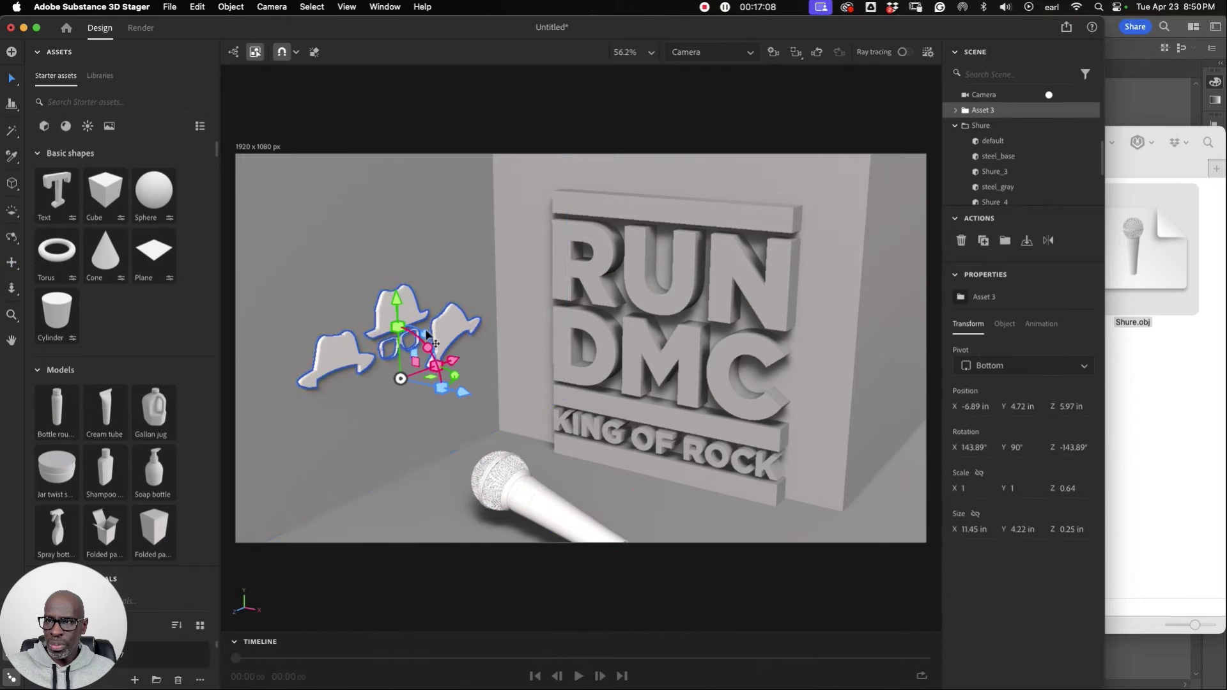
mouse_move(427, 334)
mouse_down()
mouse_move(442, 358)
mouse_move(413, 338)
mouse_up()
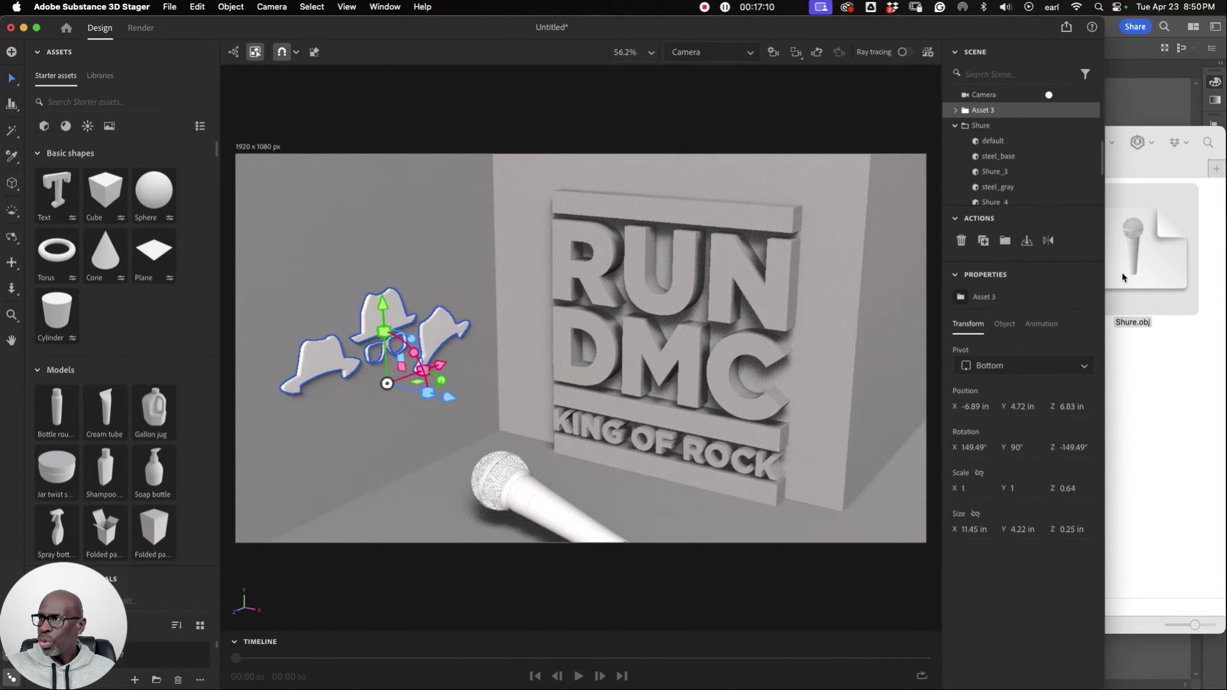
Bring up the king of rock t-shirt.jpg reference in Finder beside the scene and return to Stager.
click(1163, 381)
drag(831, 153, 1150, 133)
click(772, 300)
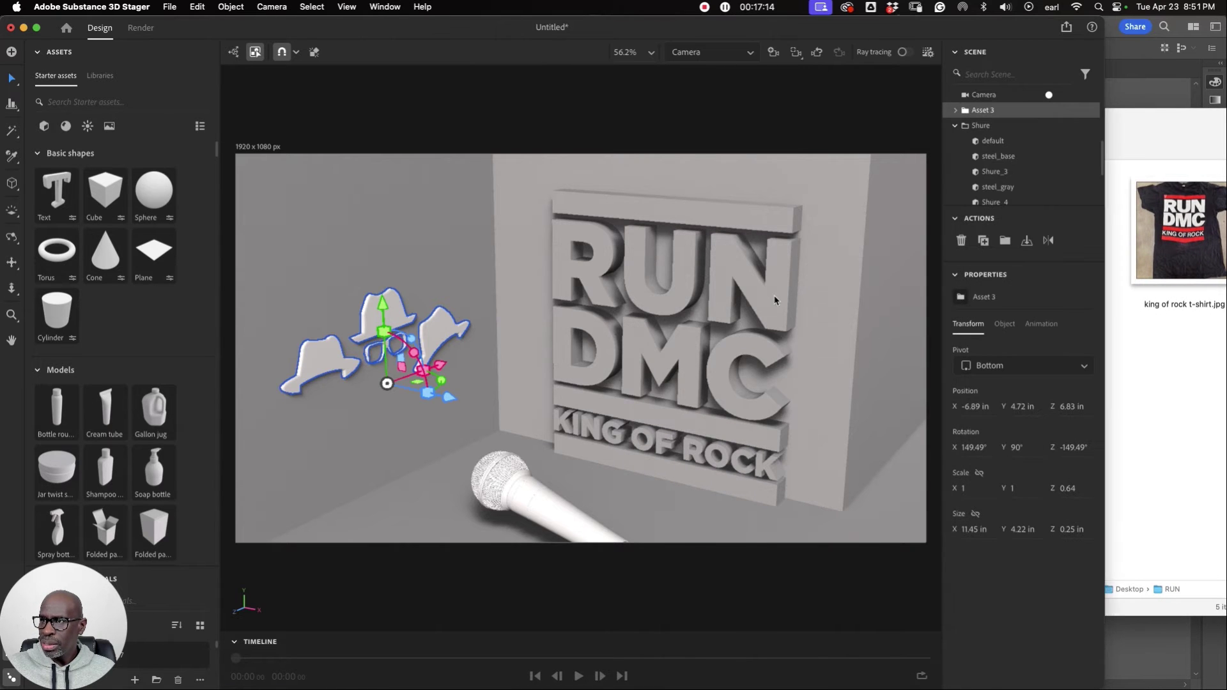
Apply the Porcelain material to the RUN lettering.
click(775, 301)
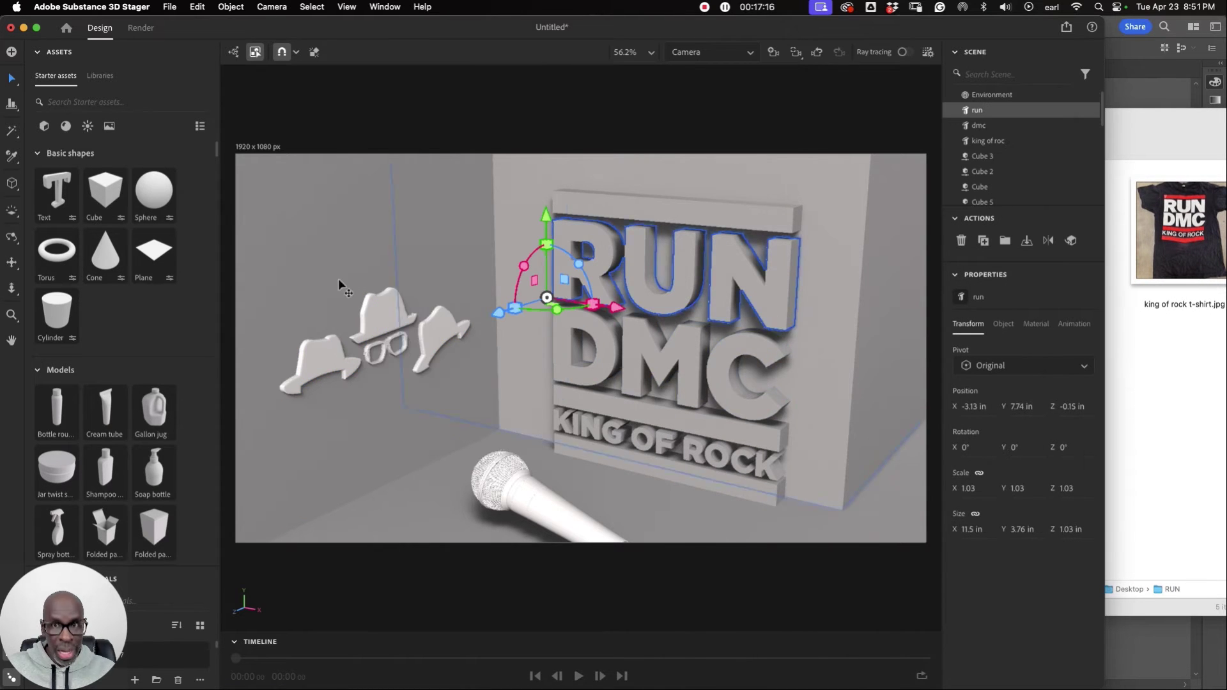
click(65, 127)
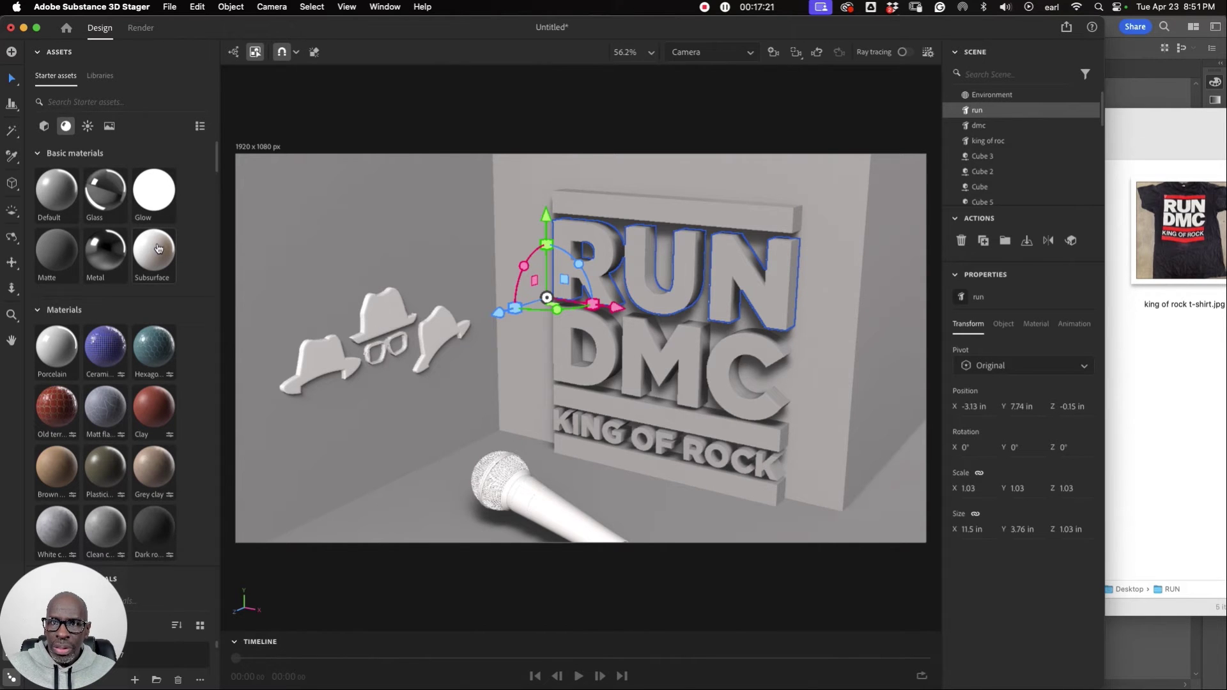
mouse_move(159, 250)
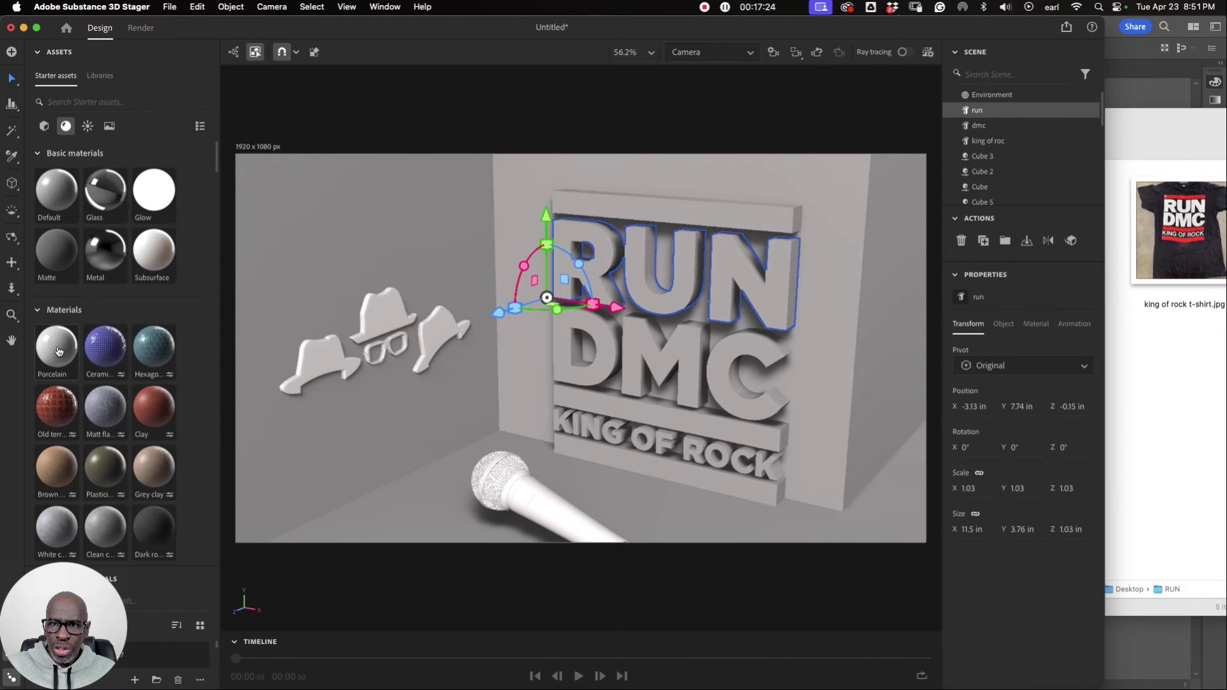
mouse_move(58, 348)
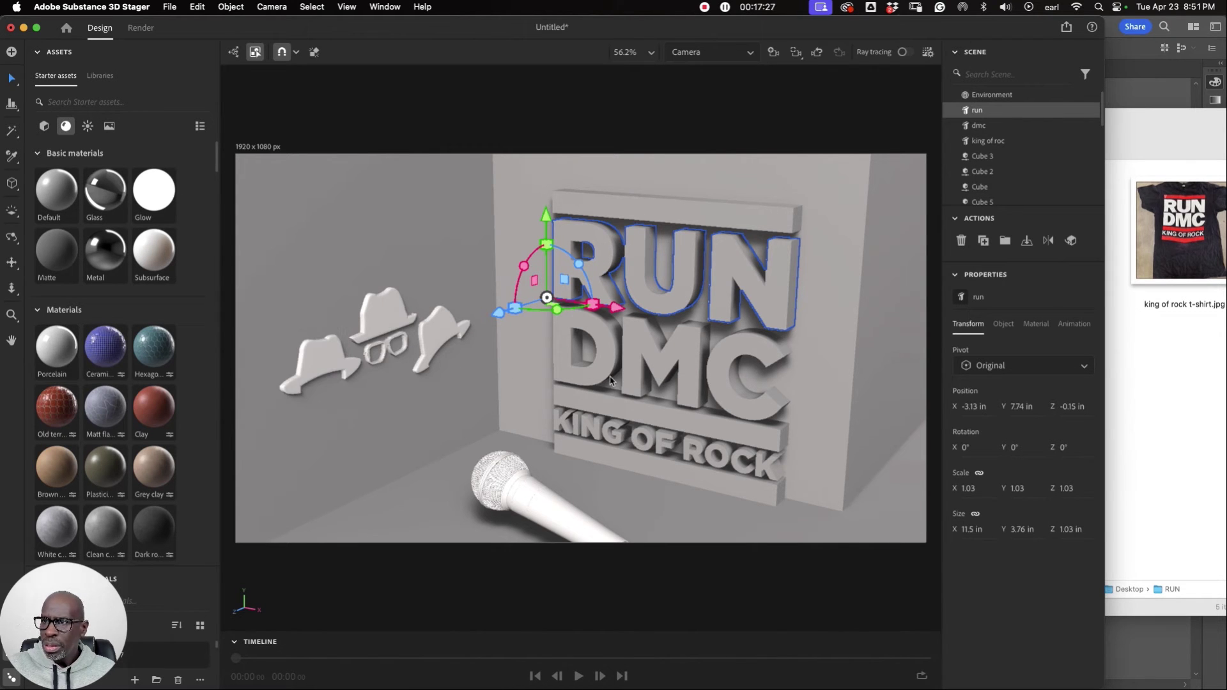
drag(643, 339, 646, 335)
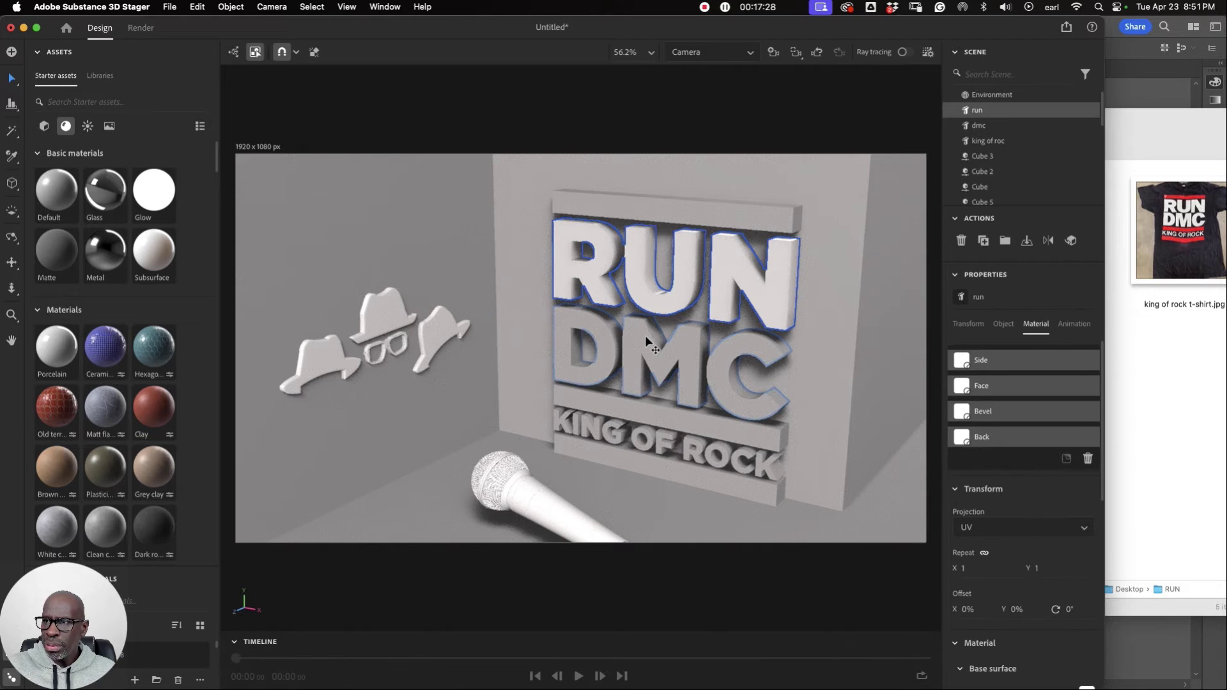
Give the DMC and KING OF ROCK lettering the same white material as RUN by sampling it.
click(639, 335)
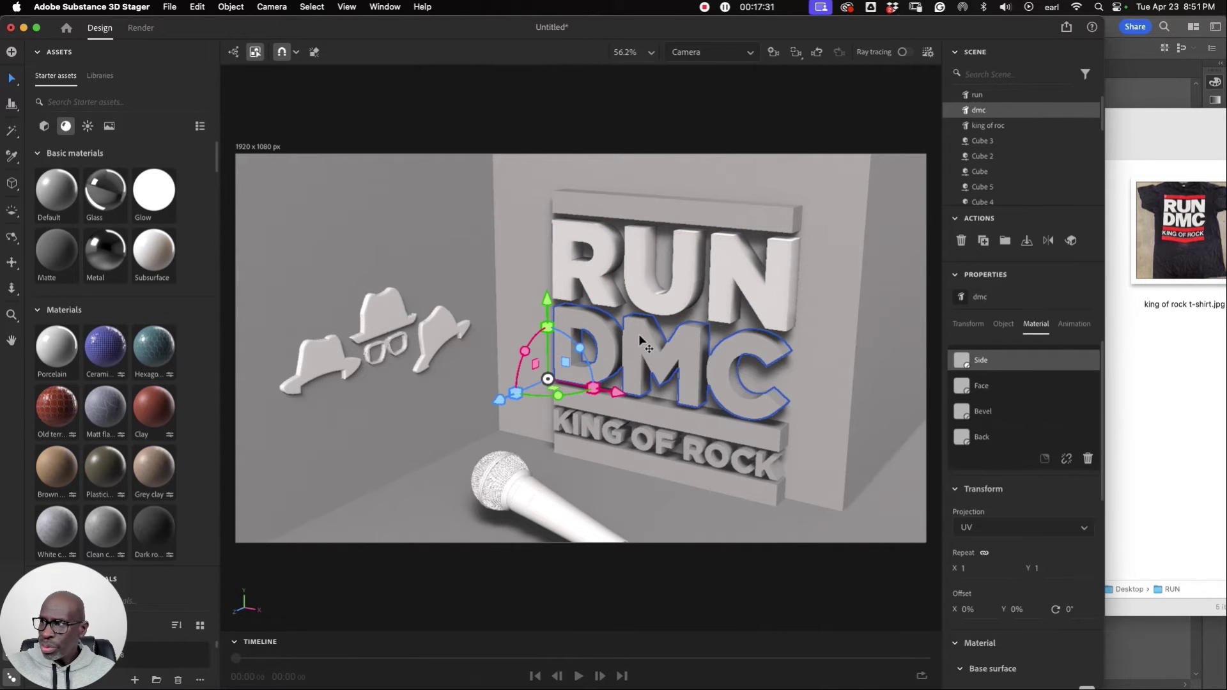
shift+click(637, 441)
key(m)
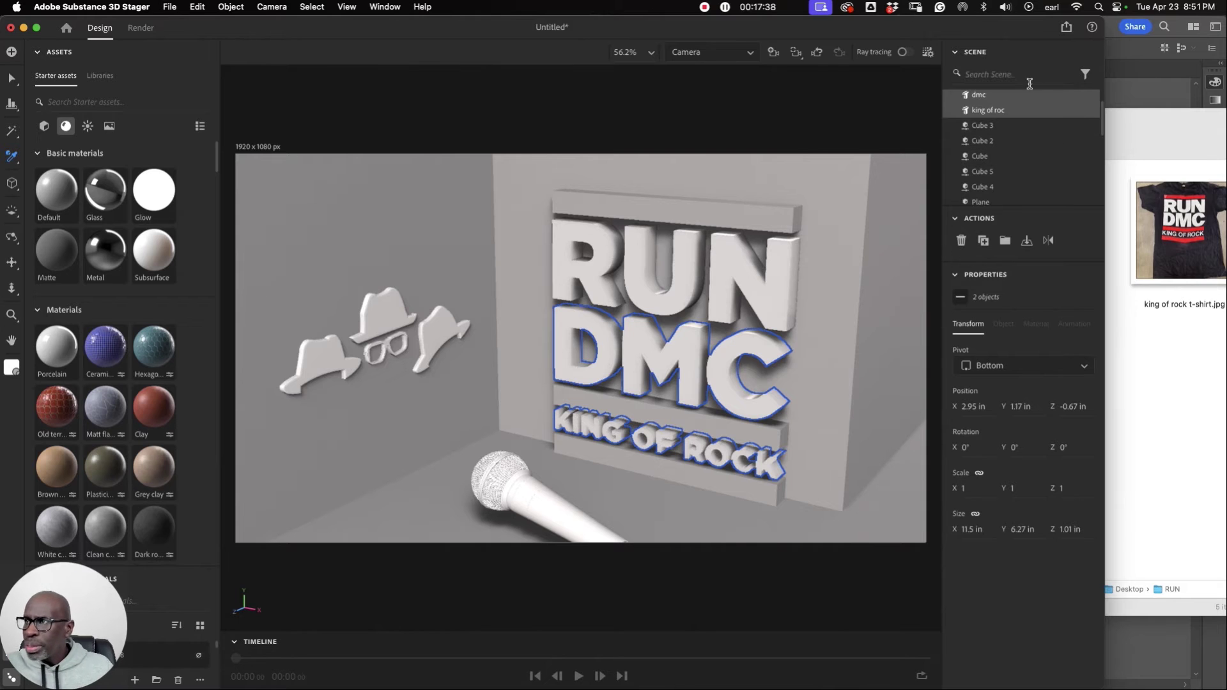
Lock the scene Camera and switch the view to the Viewport camera.
scroll(1017, 139, down, 1)
scroll(1023, 147, down, 1)
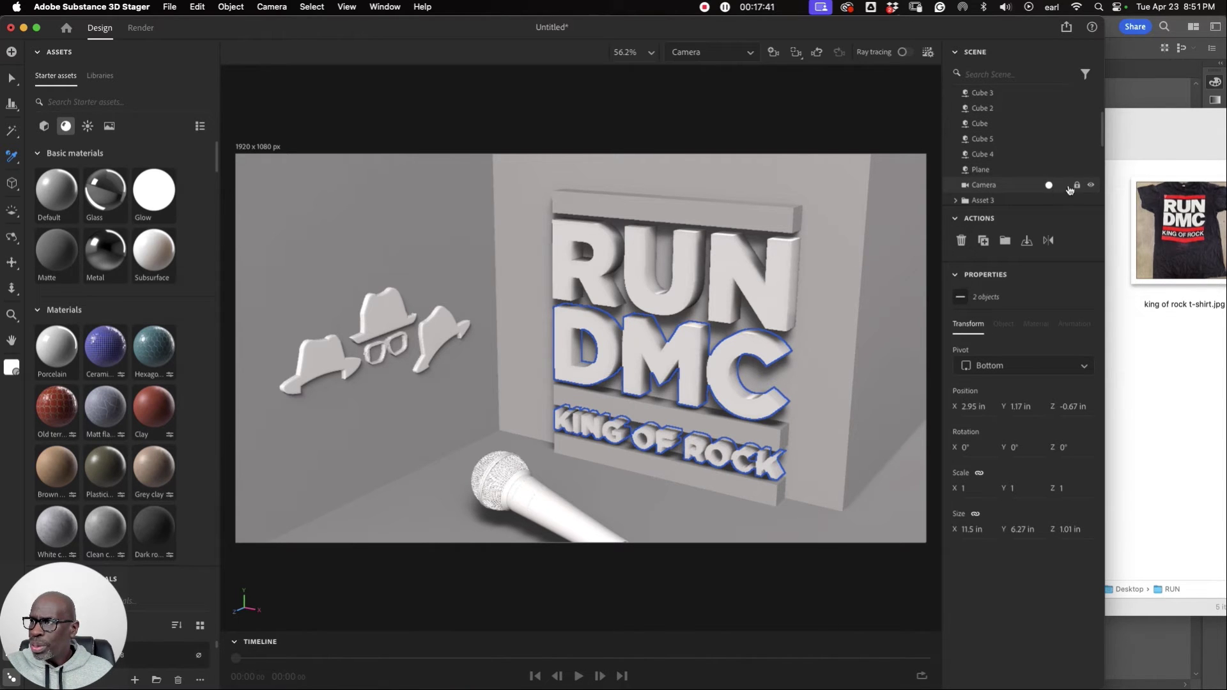
click(1077, 186)
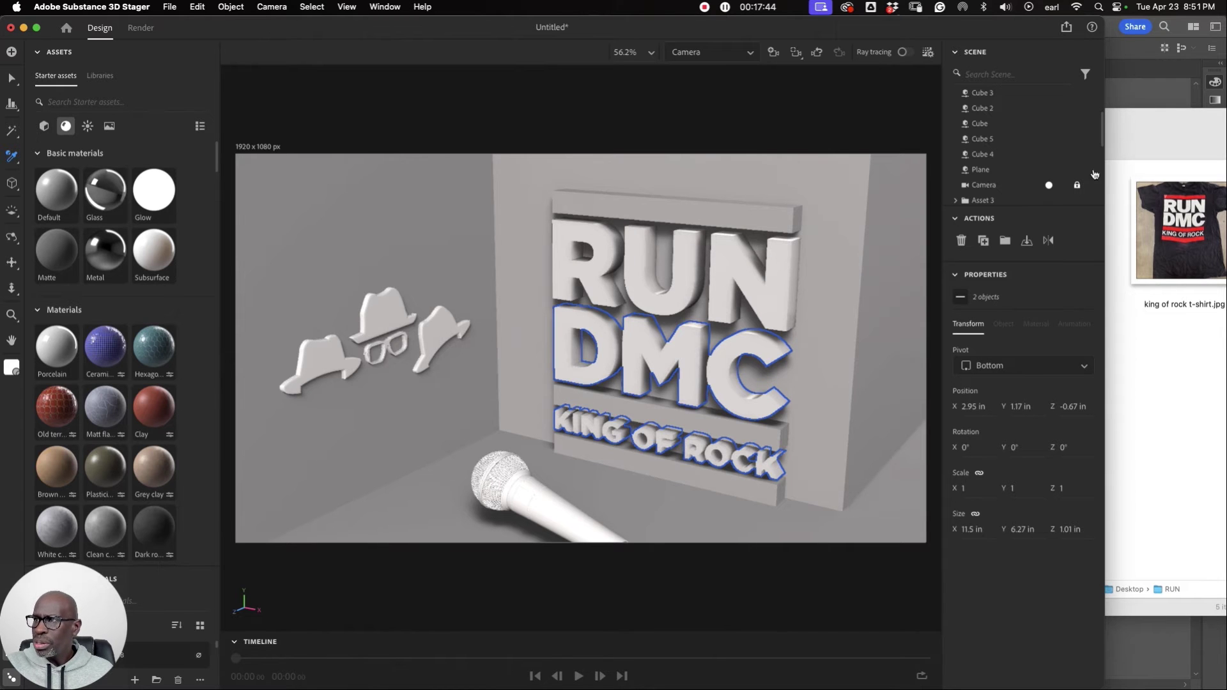
click(1049, 185)
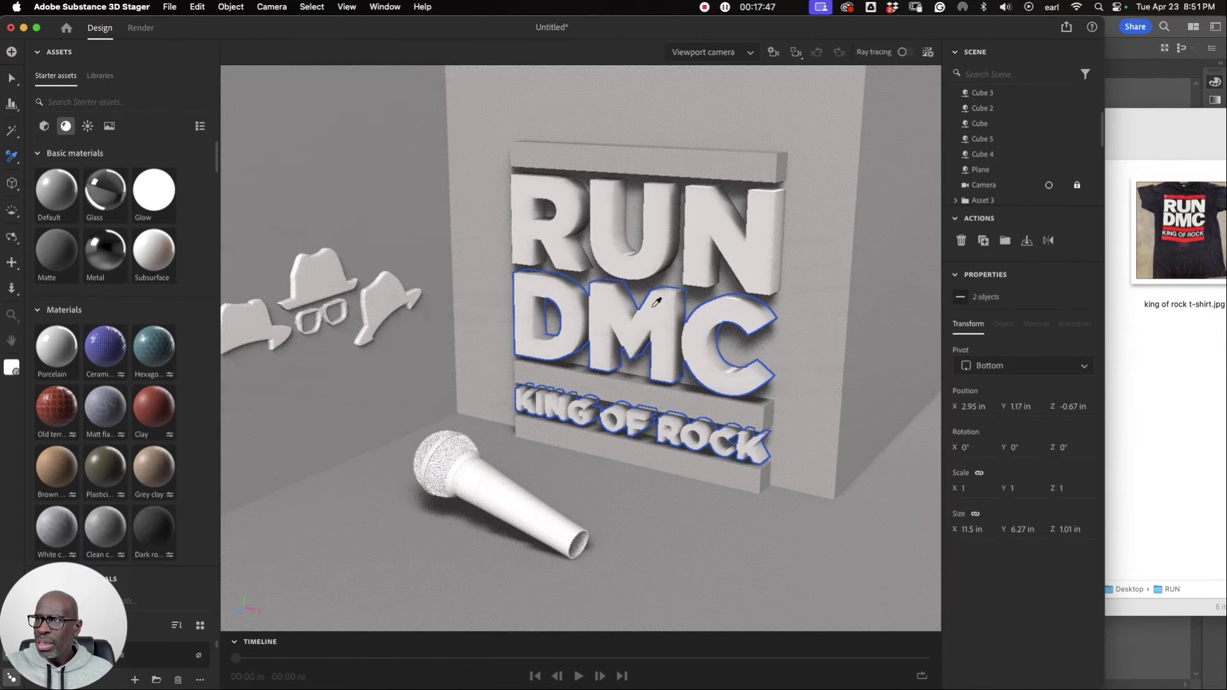
Turn on a Classic bevel for the RUN text with width 50% and angle 50%.
scroll(657, 302, up, 10)
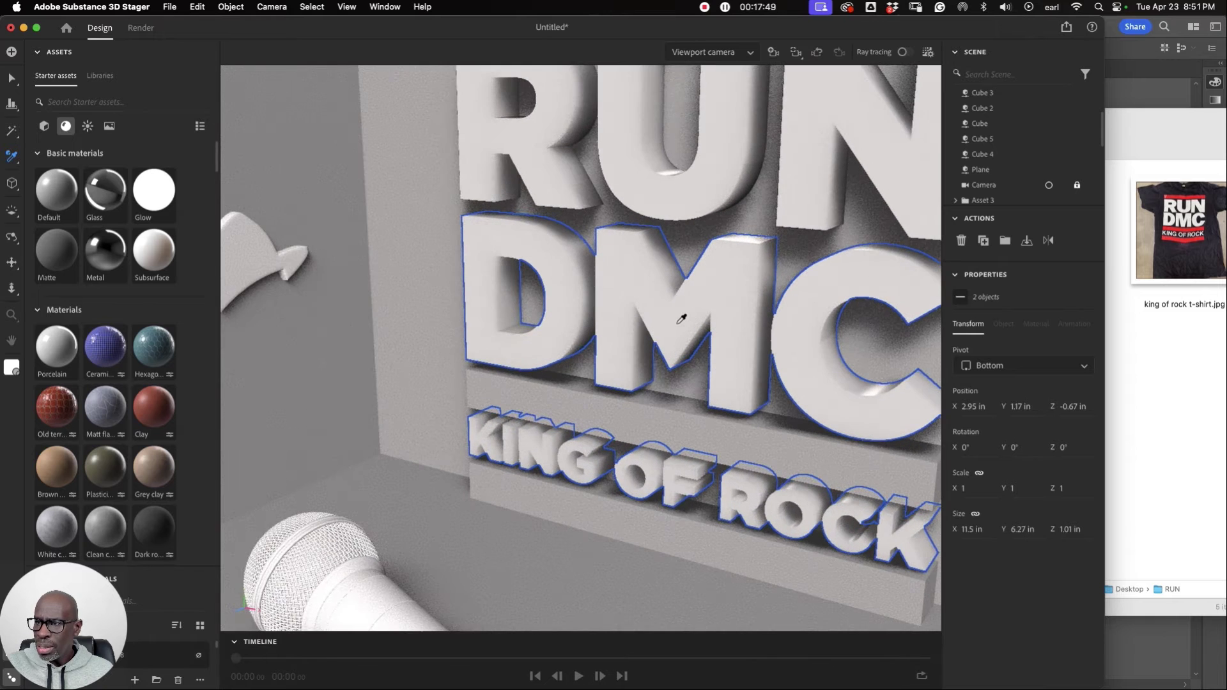
scroll(681, 319, up, 3)
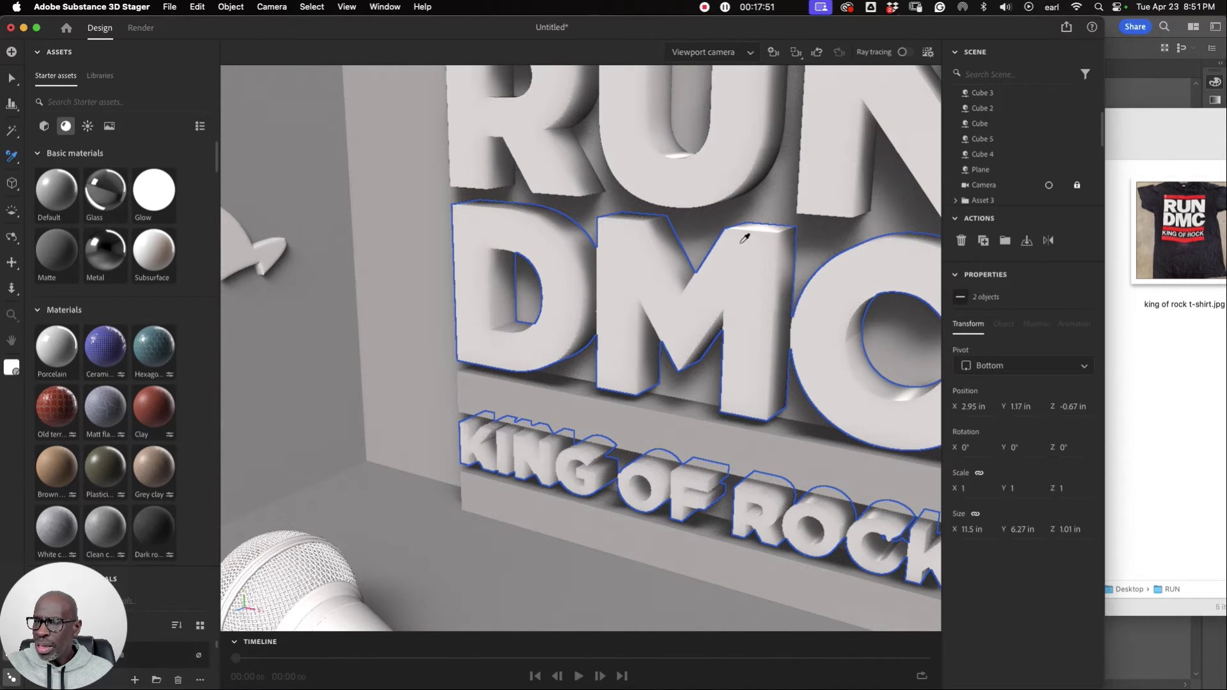
click(10, 79)
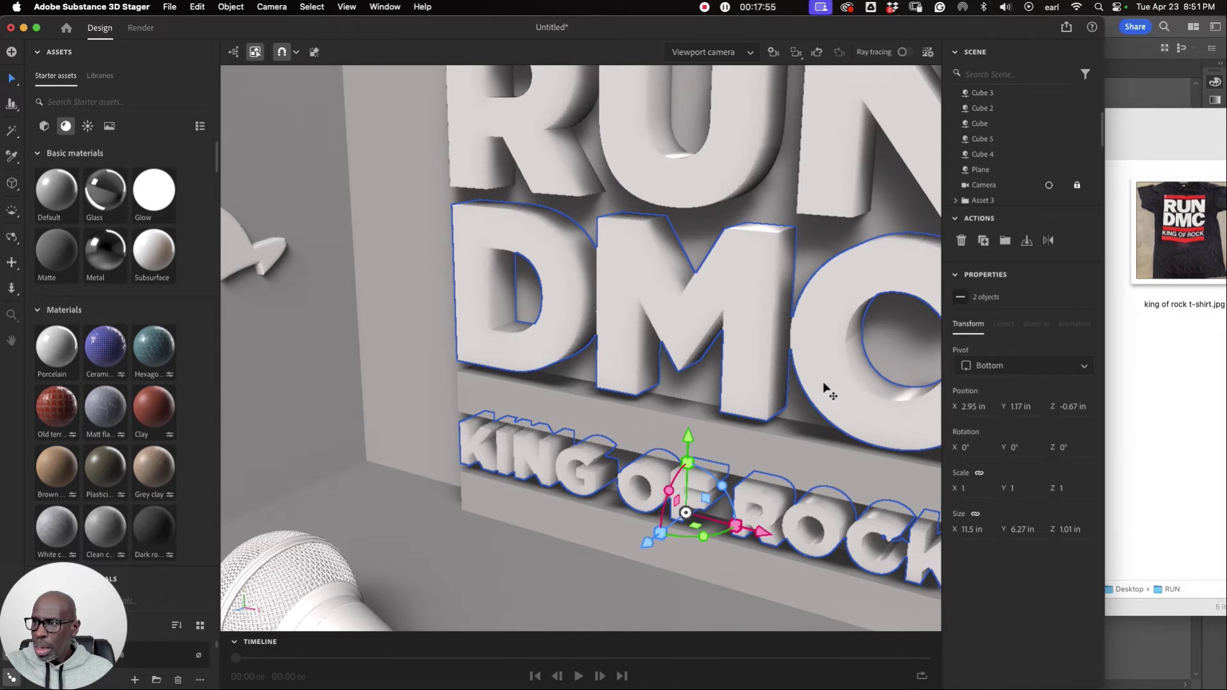
click(11, 263)
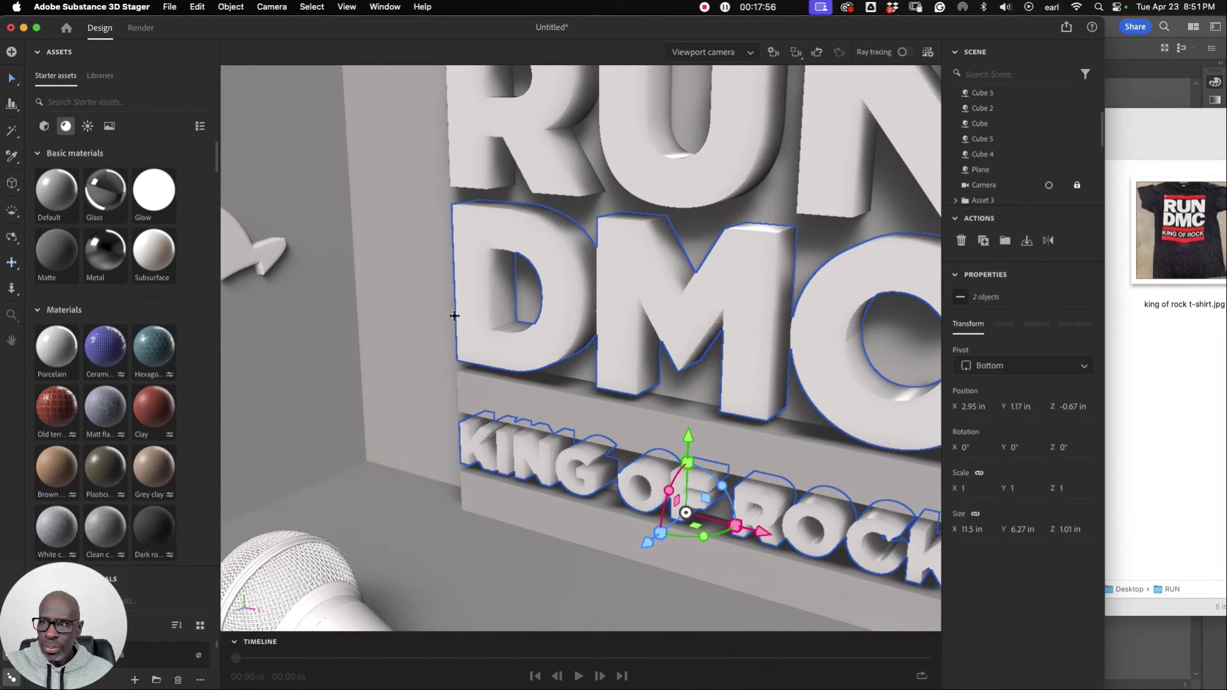
drag(454, 316, 761, 378)
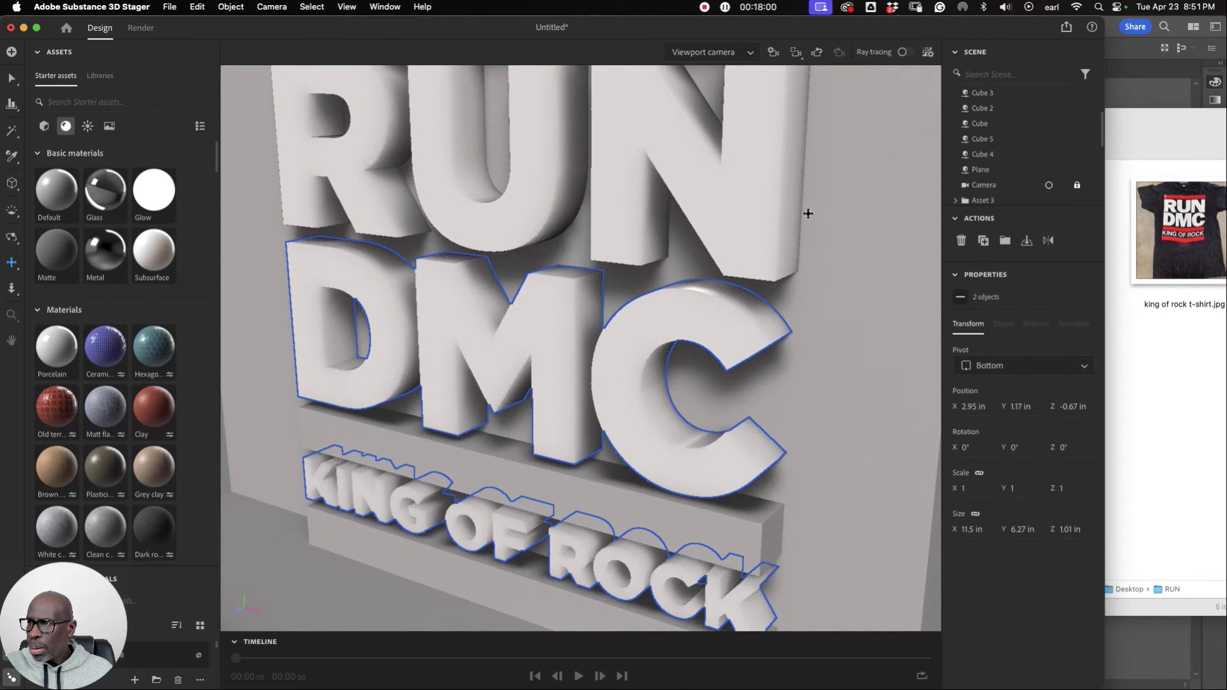
click(12, 78)
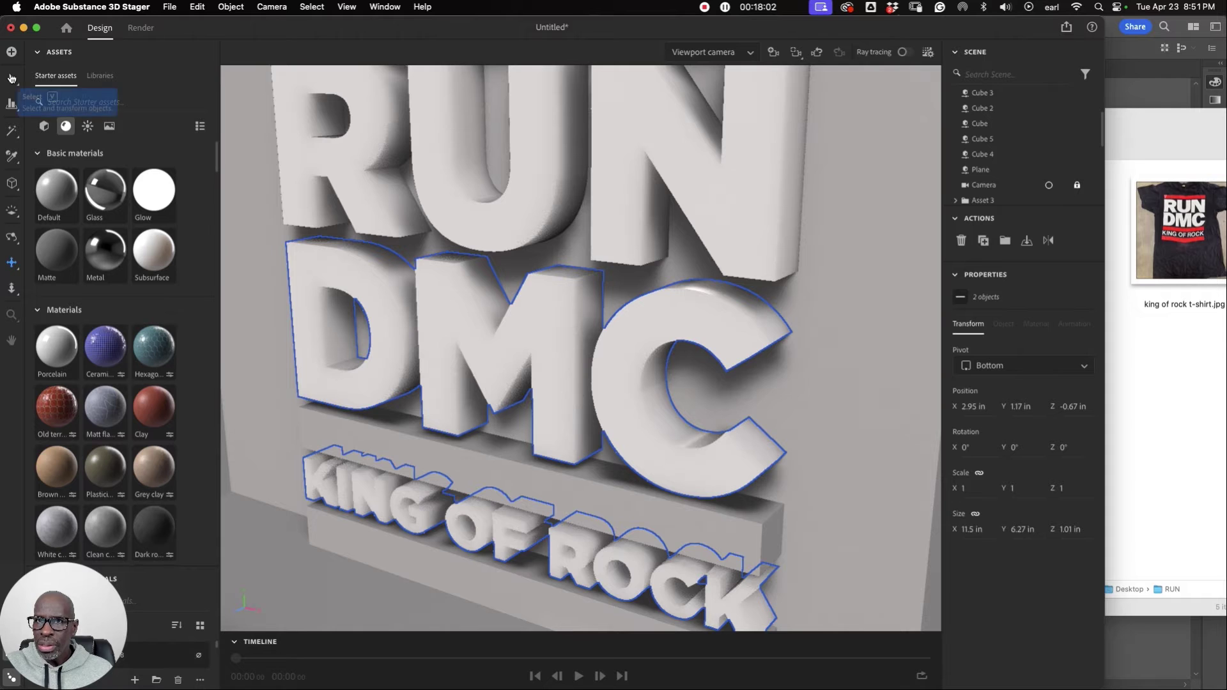
click(728, 227)
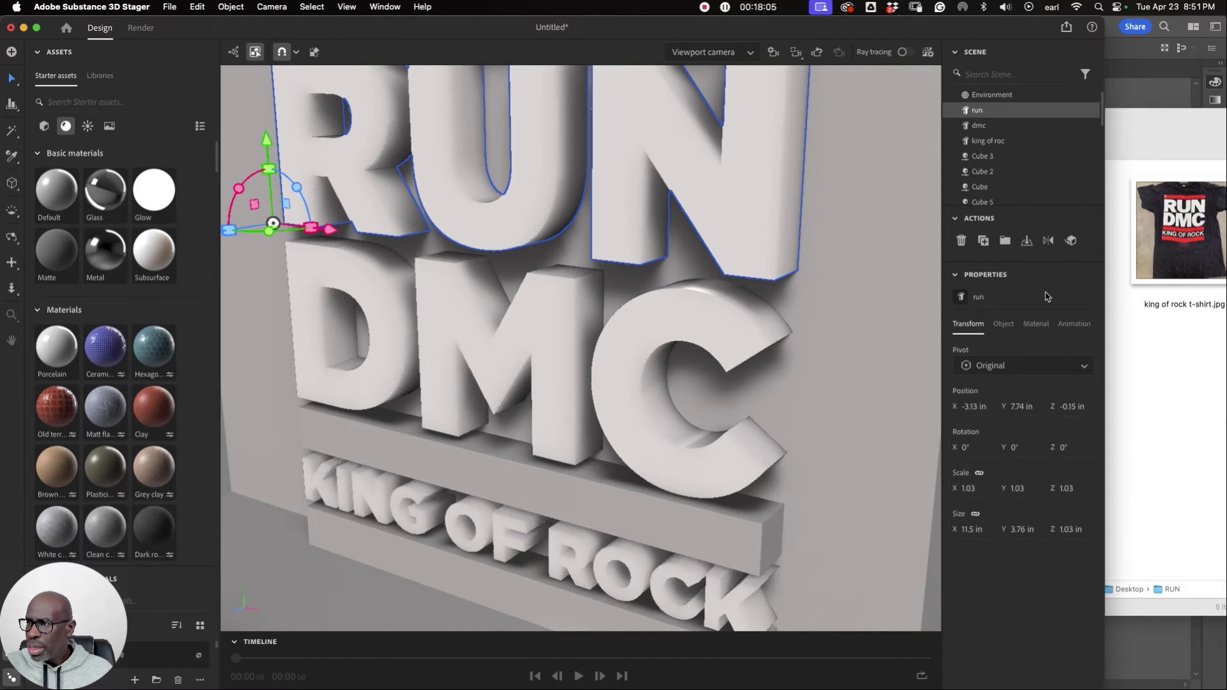
click(1004, 324)
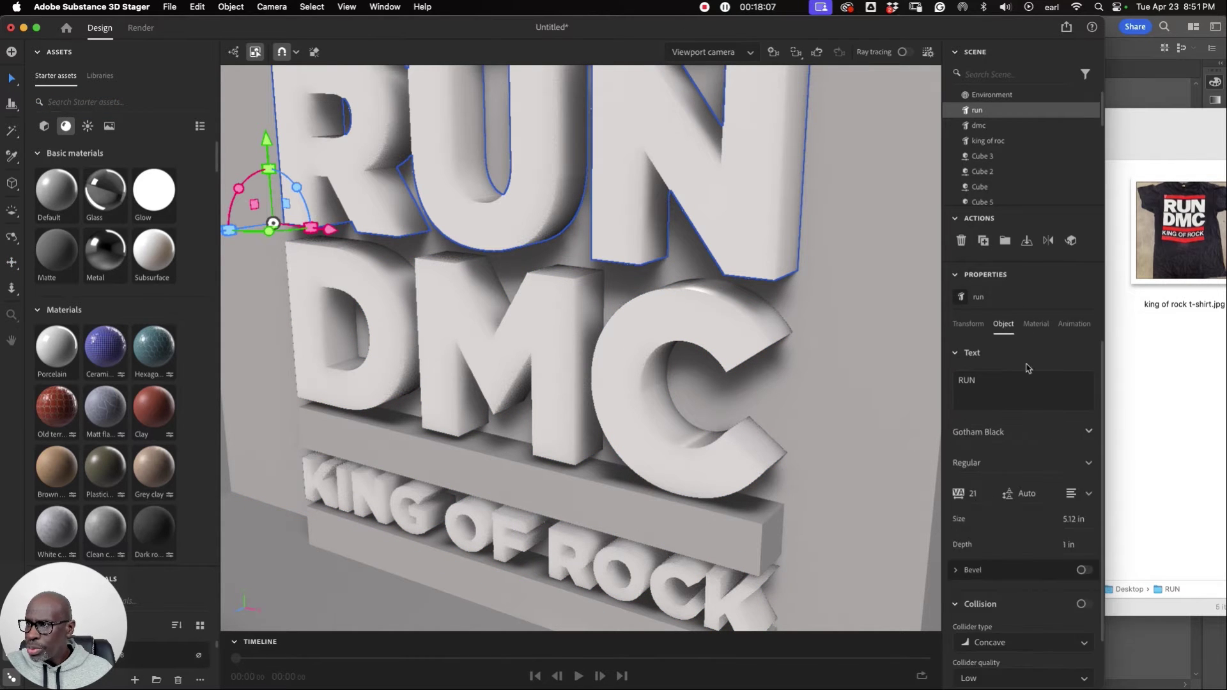
scroll(1053, 479, down, 2)
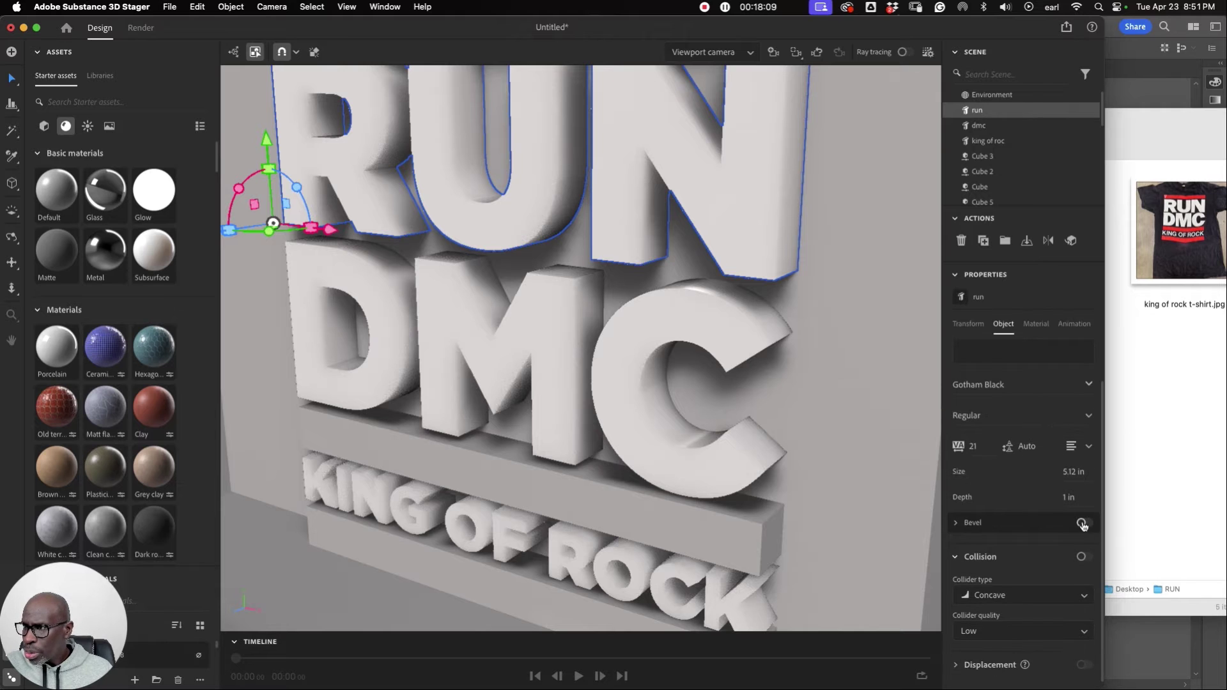
click(1082, 523)
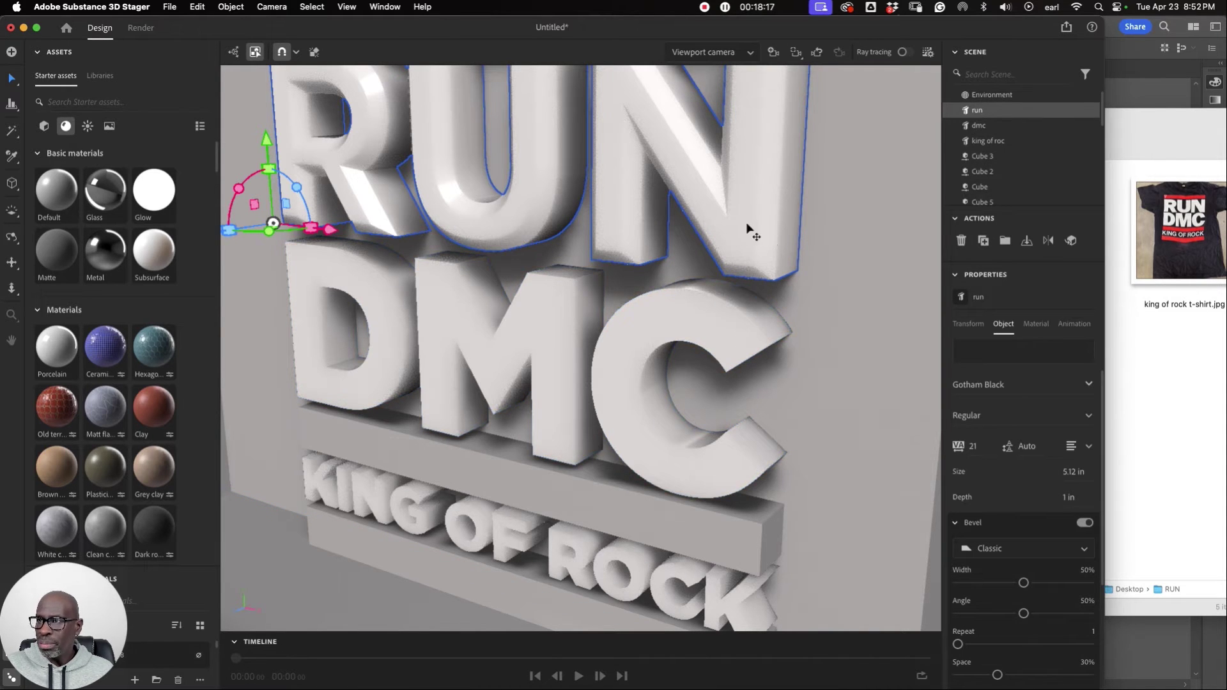
Turn on a Classic bevel for the DMC text with width 50% and angle 50%.
click(775, 332)
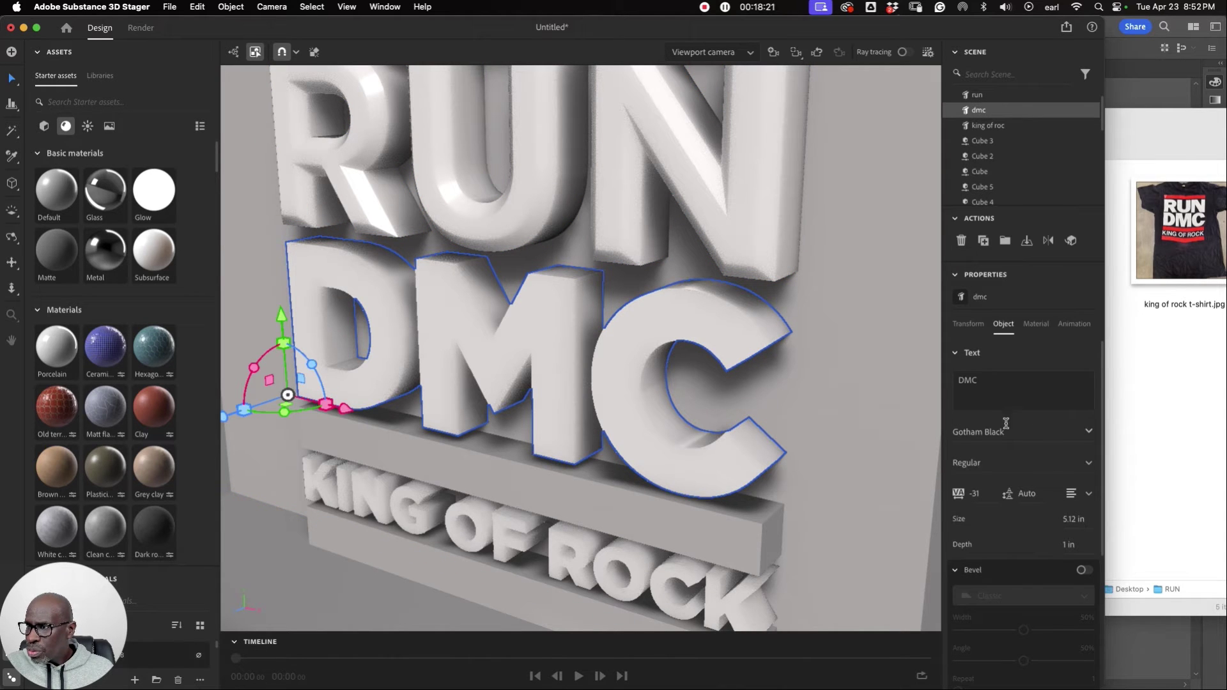
scroll(1023, 448, down, 3)
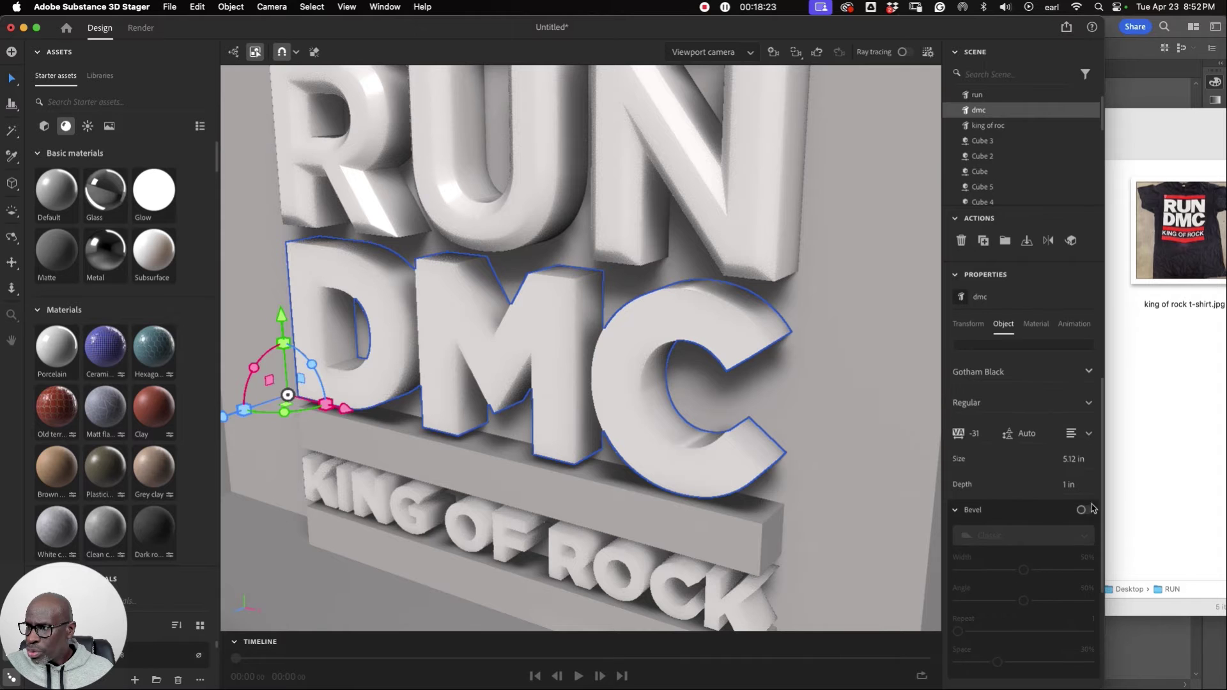
click(1085, 509)
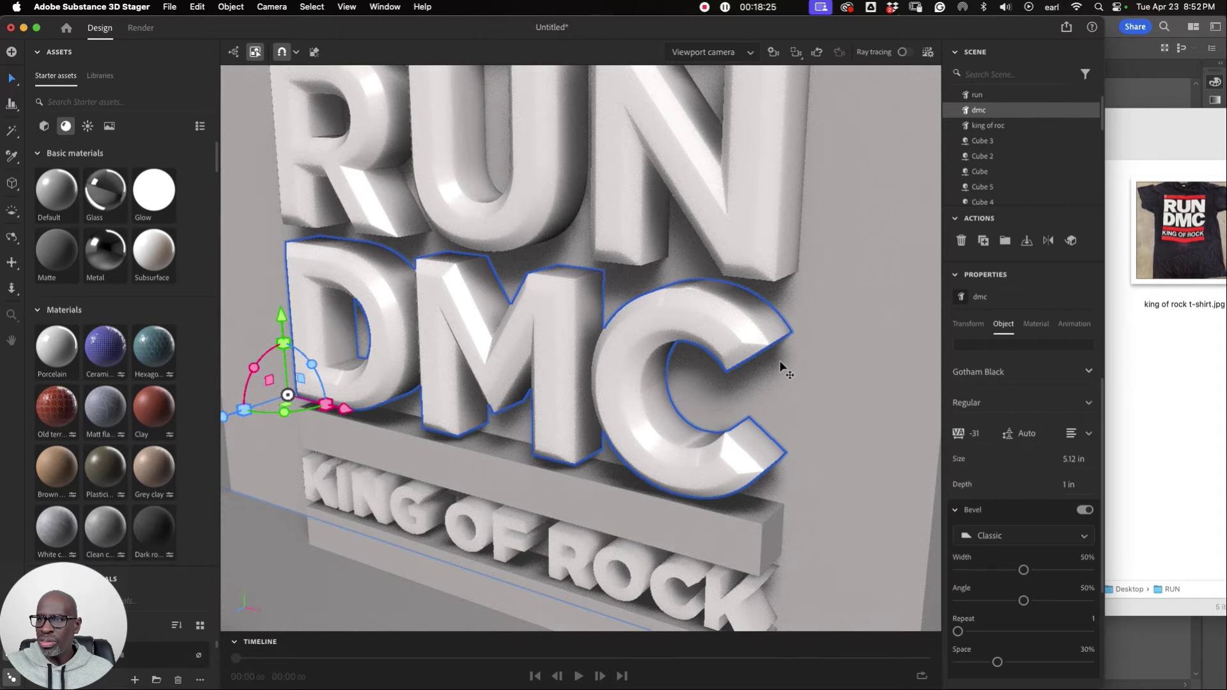
Turn on a Classic bevel for the KING OF ROCK text and inspect the bevelled lettering up close.
click(696, 575)
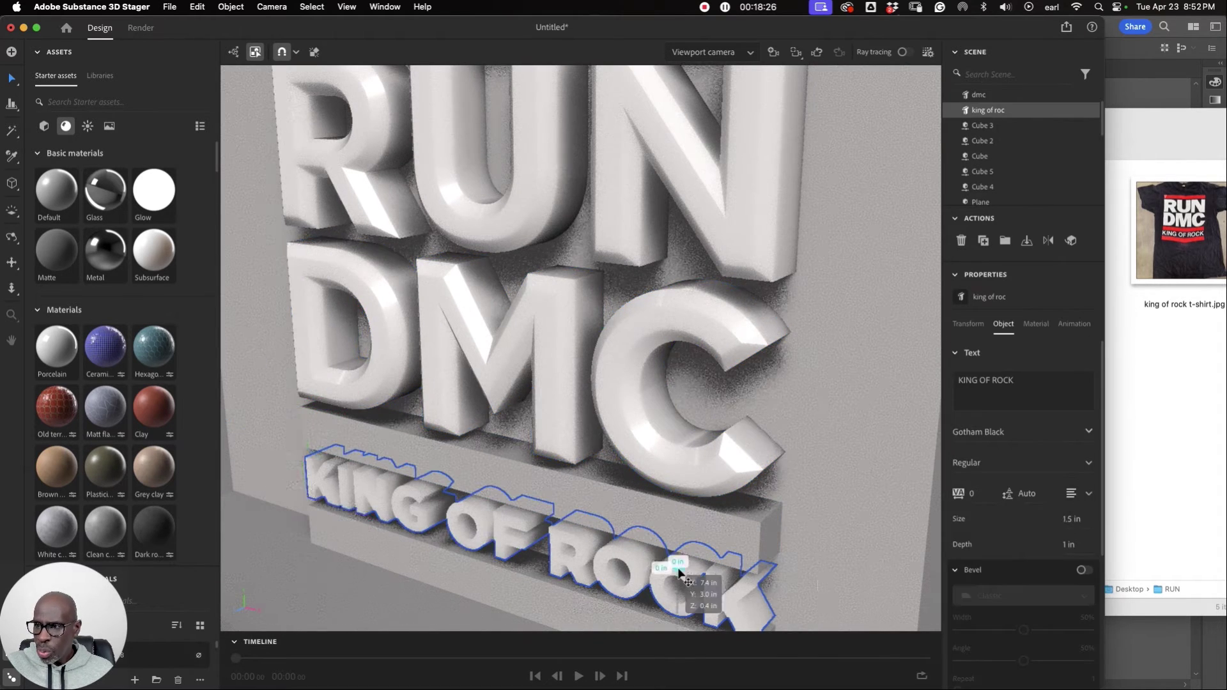
click(1084, 570)
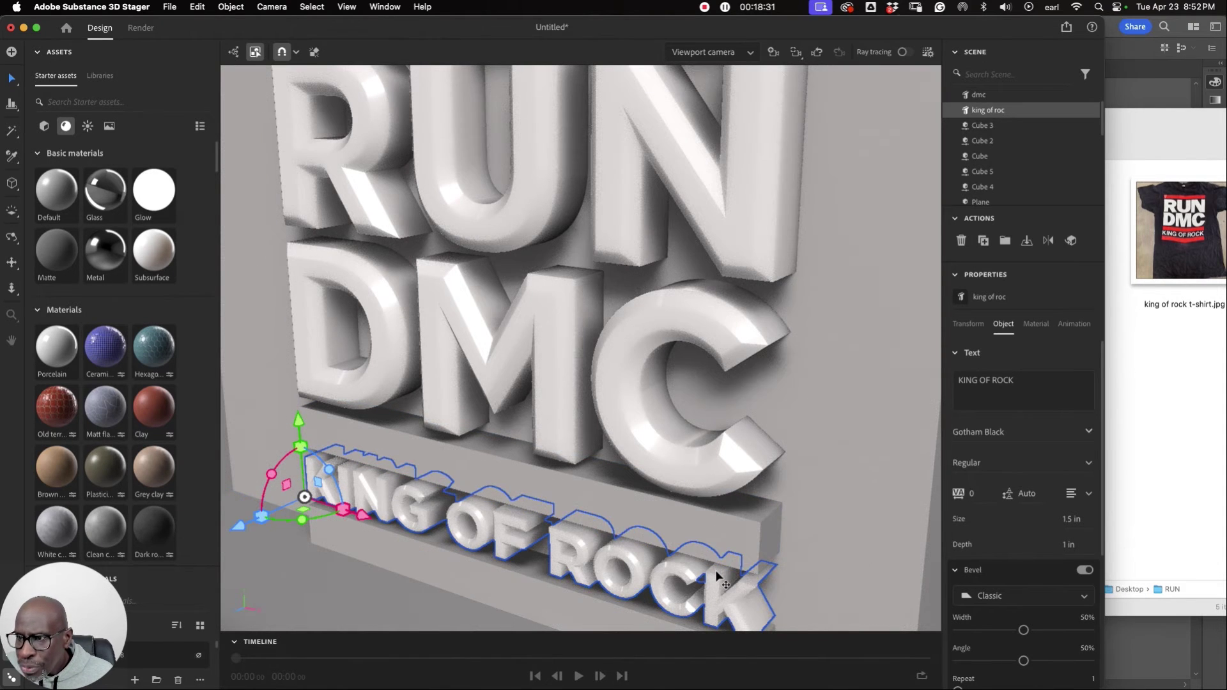
scroll(715, 570, up, 5)
scroll(715, 571, up, 2)
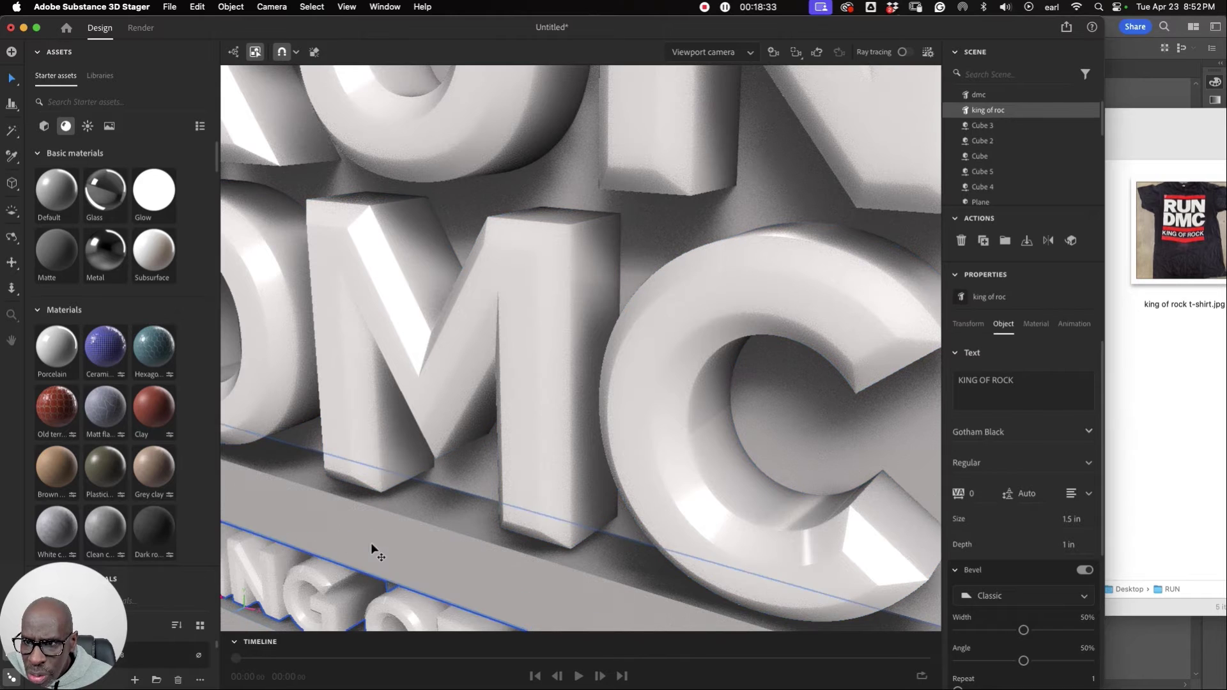
scroll(567, 351, down, 10)
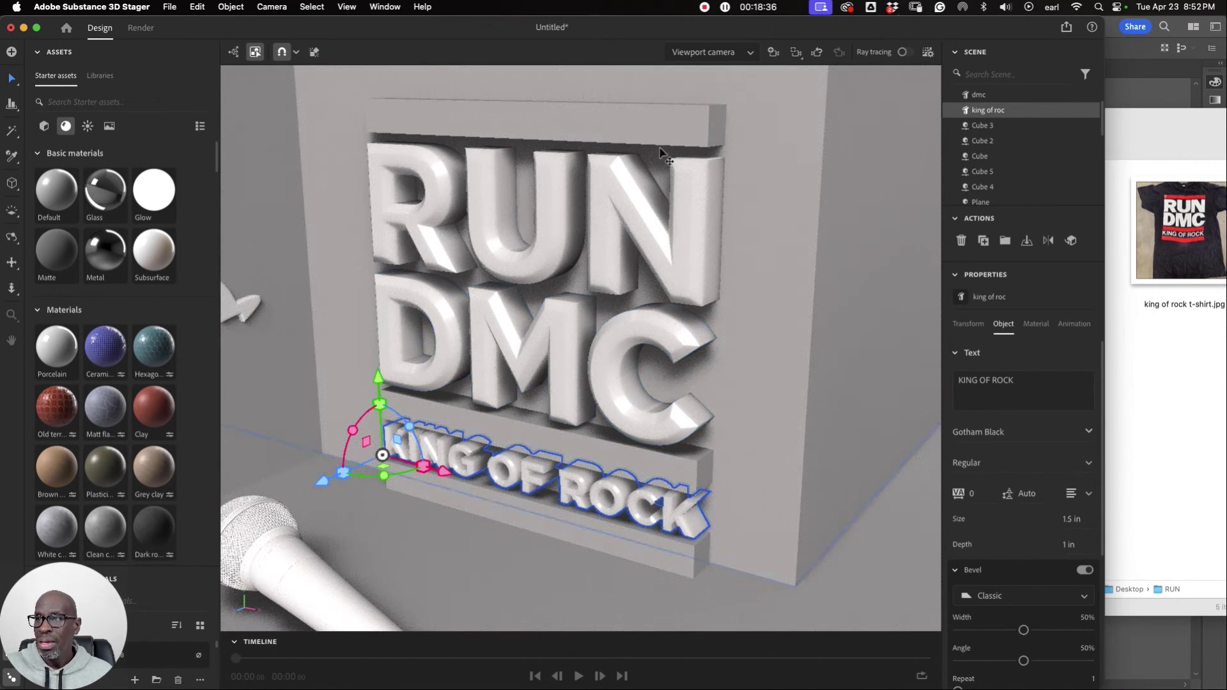
click(674, 115)
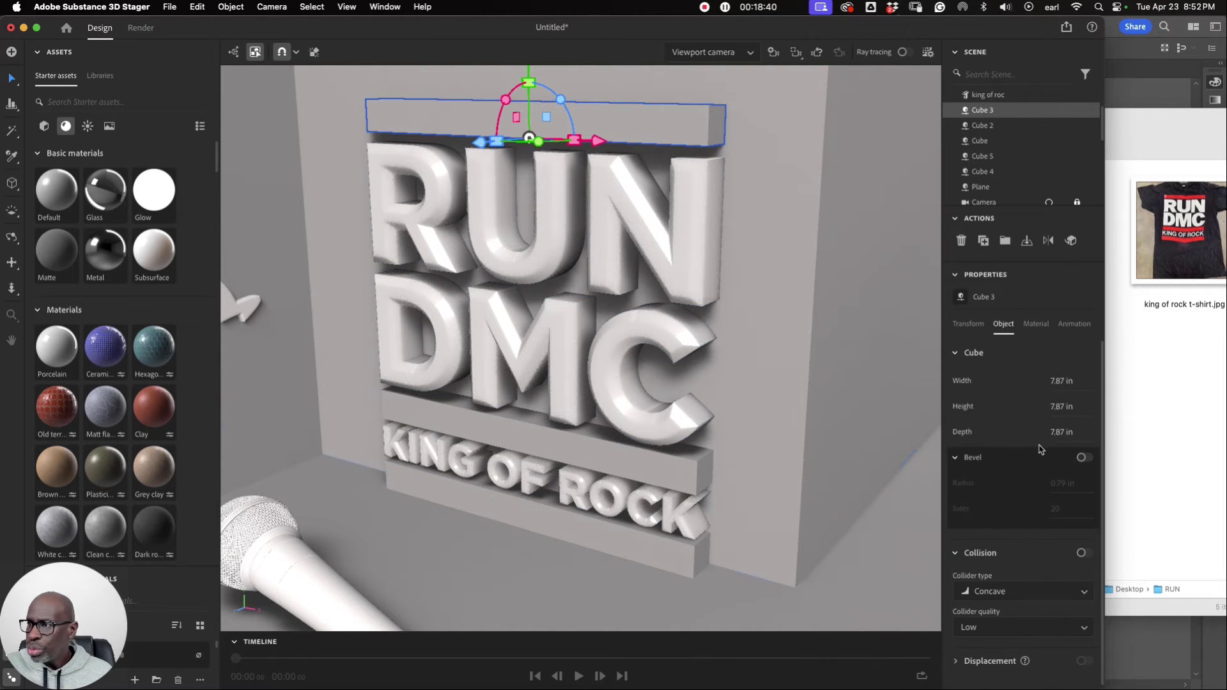
shift+click(681, 472)
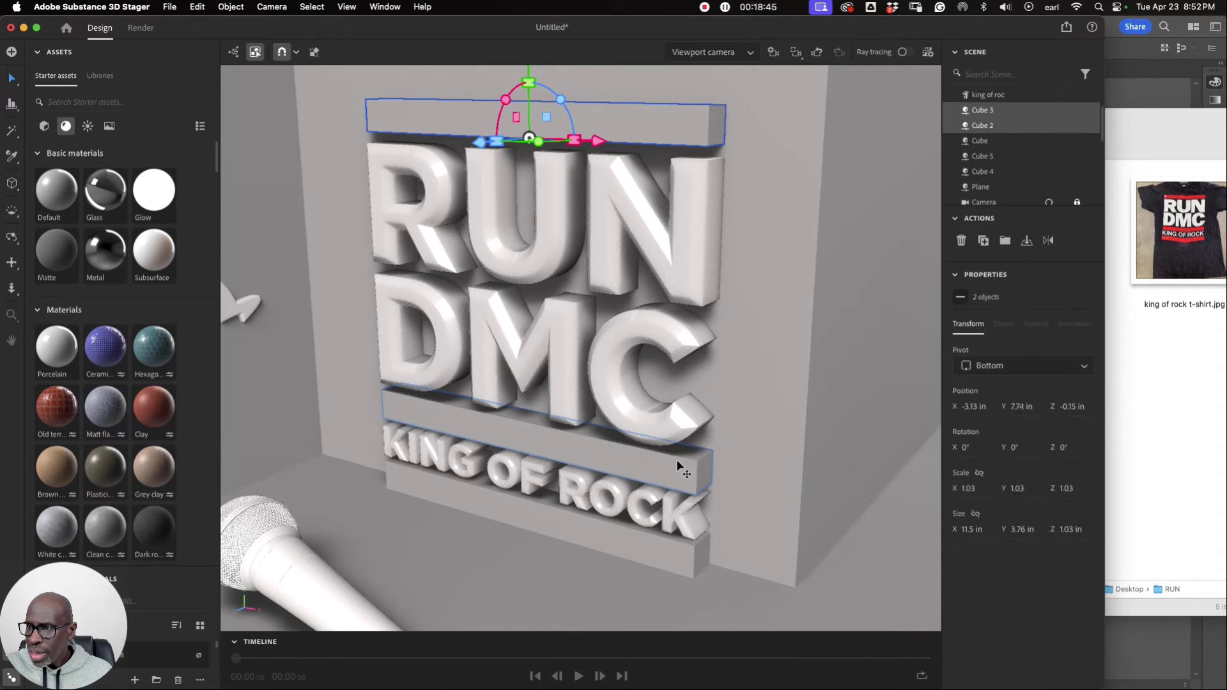
shift+click(678, 545)
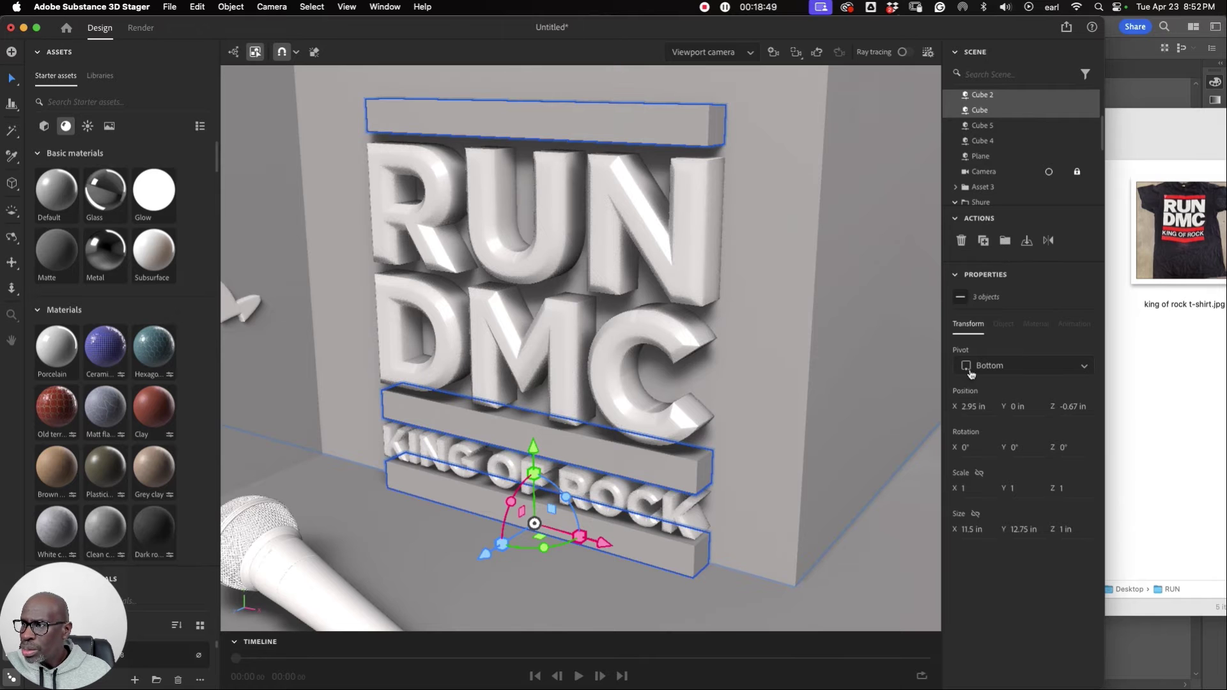
click(815, 313)
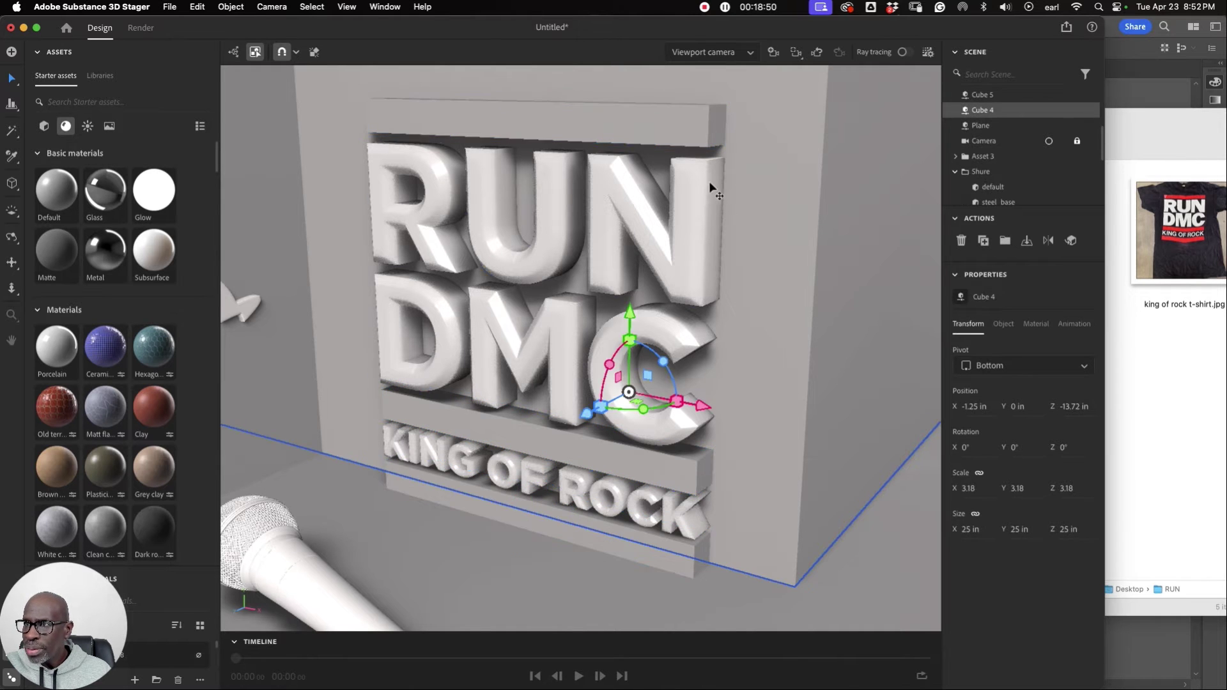
Set the base color of the material shared by the three horizontal bars to red, RGB 201, 28, 28.
click(693, 126)
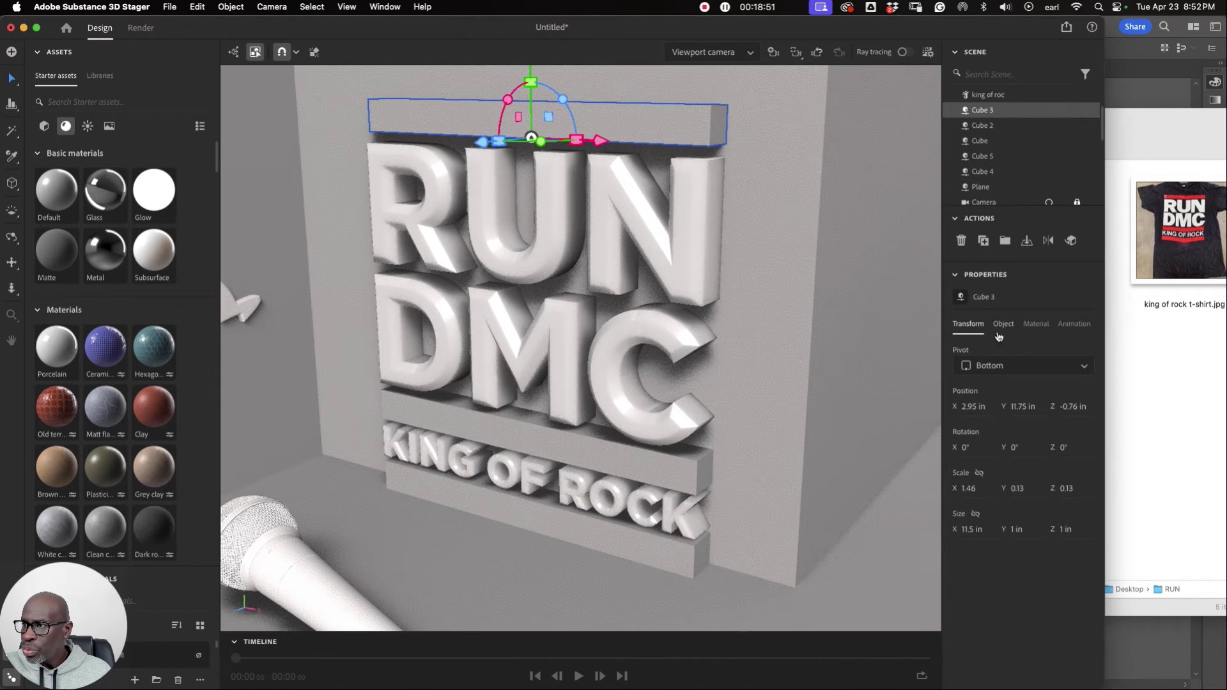
click(1036, 324)
click(1018, 371)
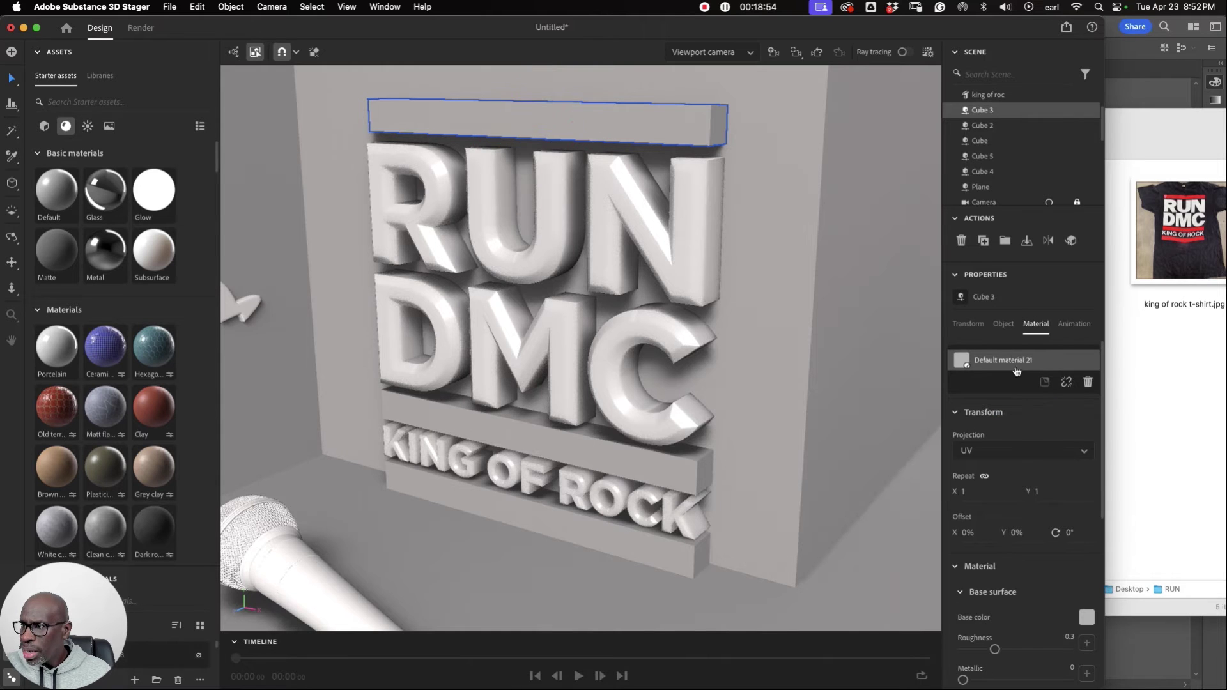
click(1087, 619)
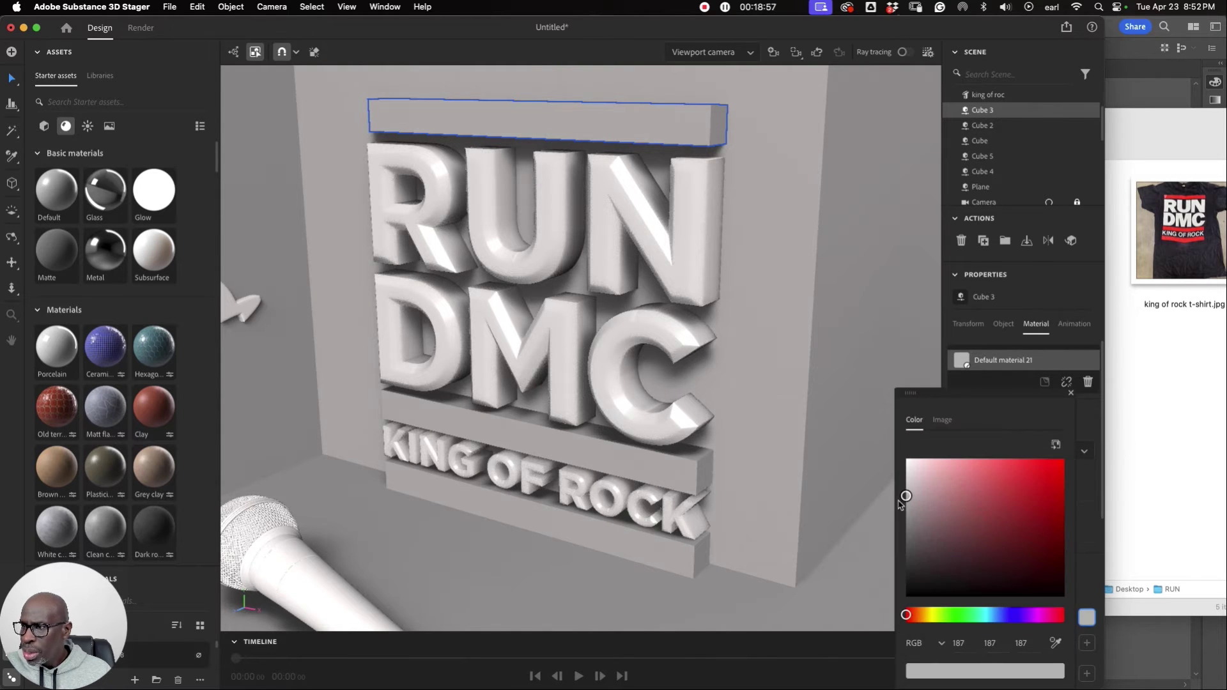
drag(906, 496, 1042, 487)
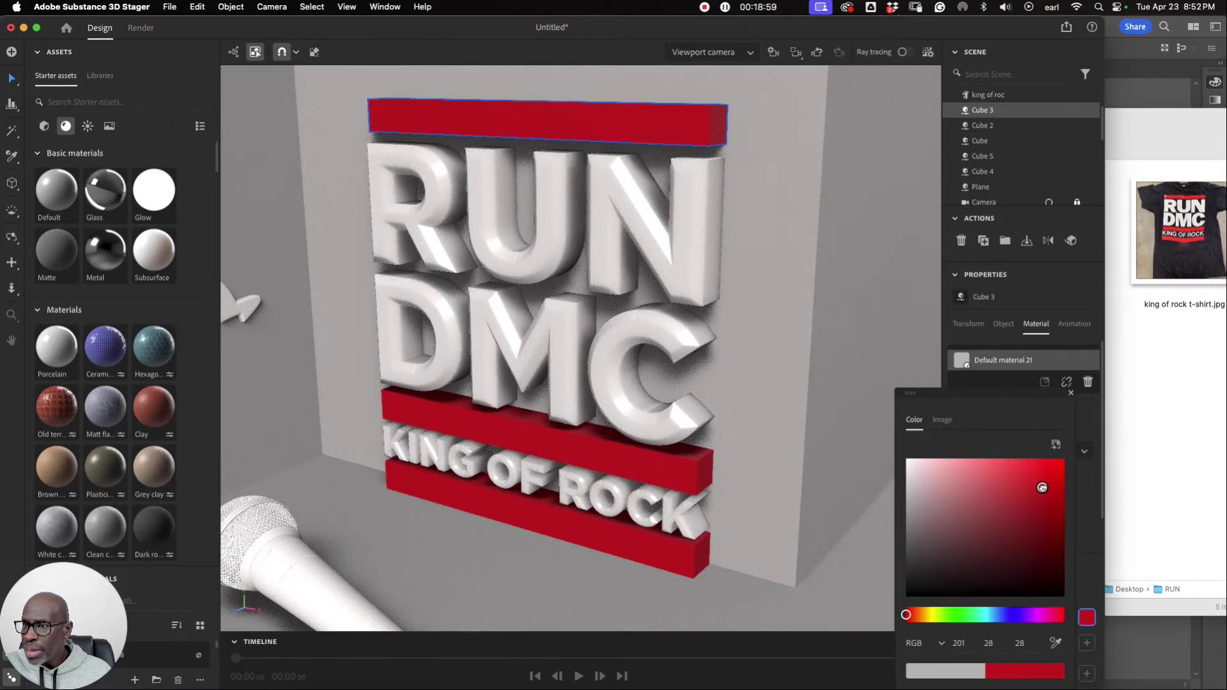
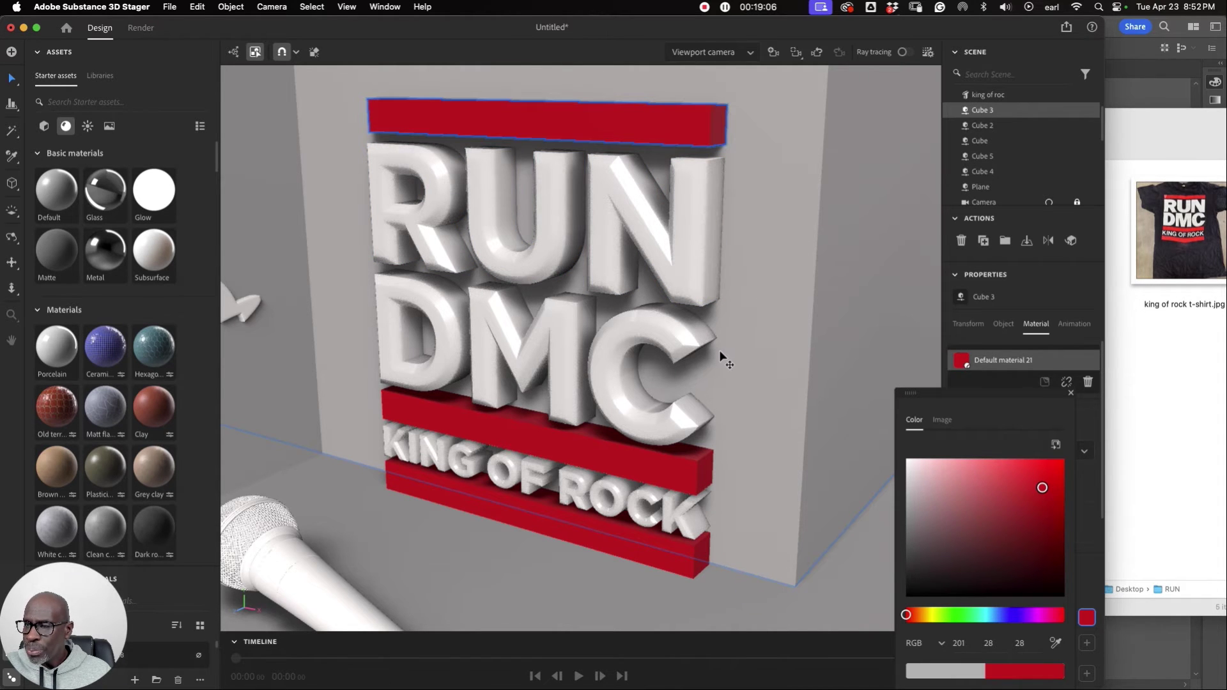
Search the starter materials for BLACK and try a black material on the large cube behind the lettering.
click(767, 374)
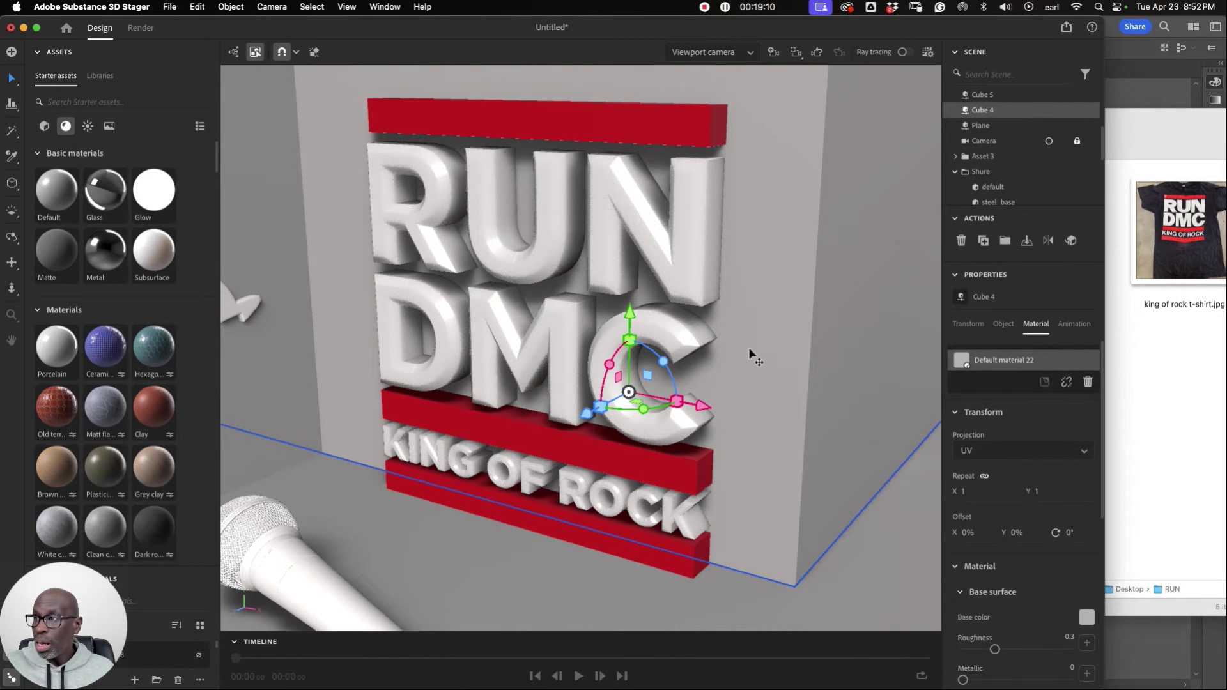
click(122, 104)
text(BL)
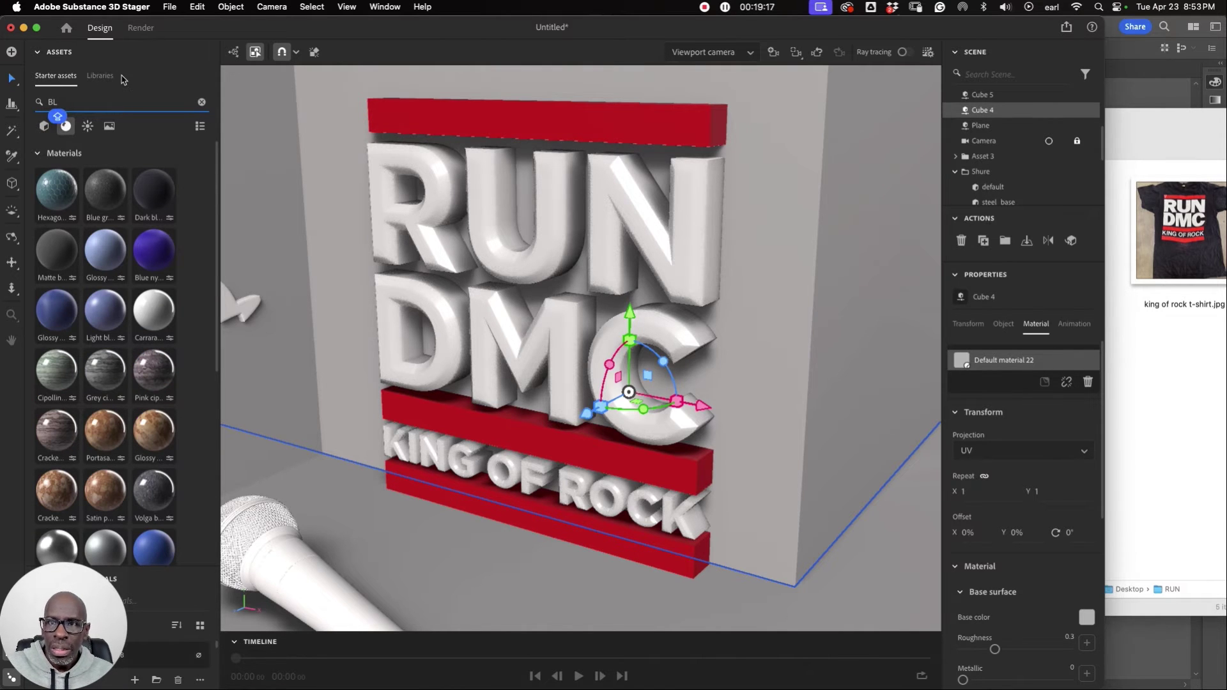
text(AC)
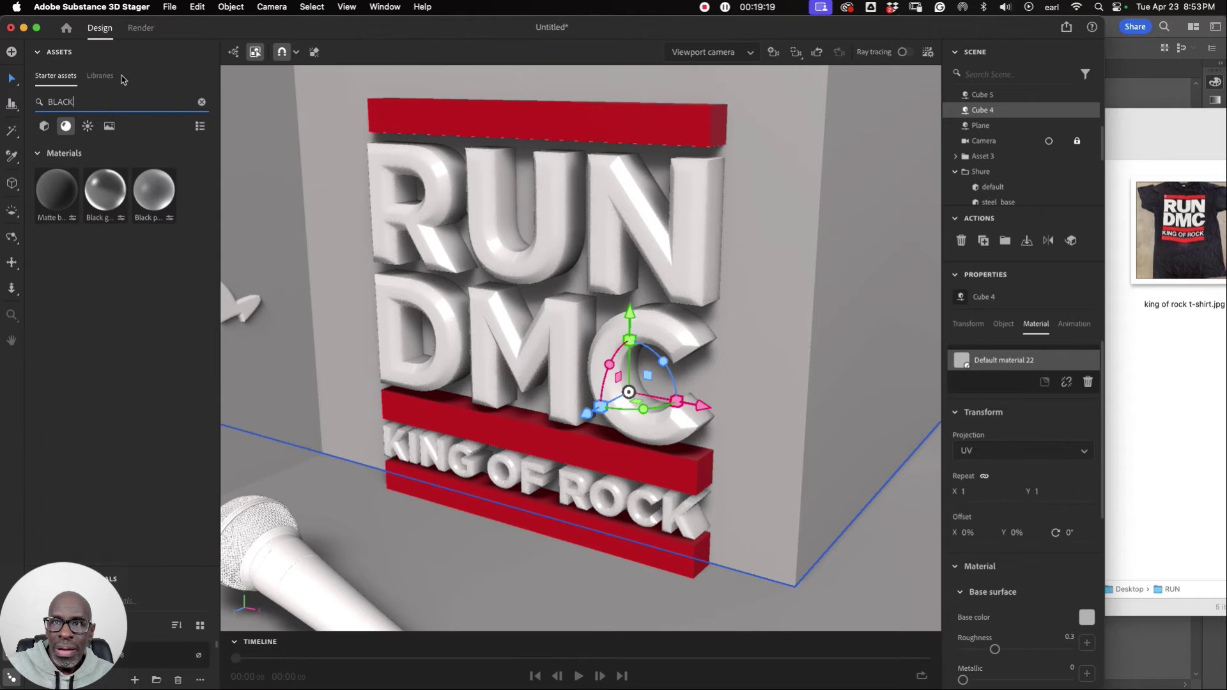
text(K)
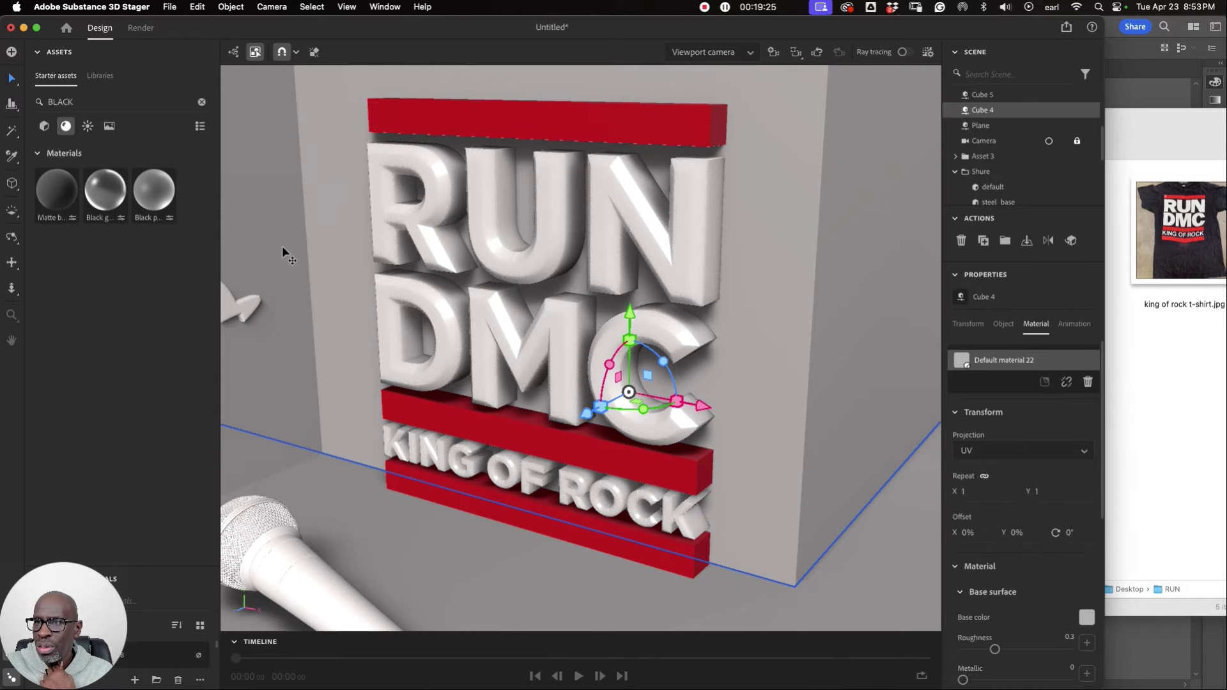
drag(282, 245, 282, 245)
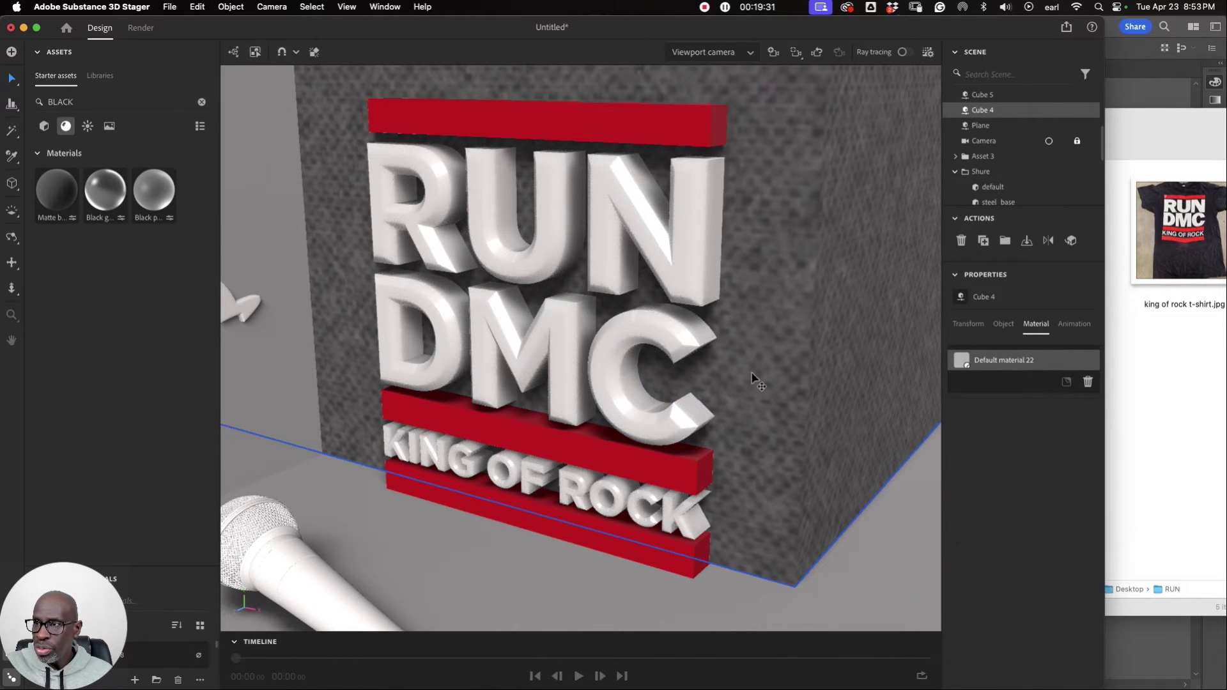
key(super+z)
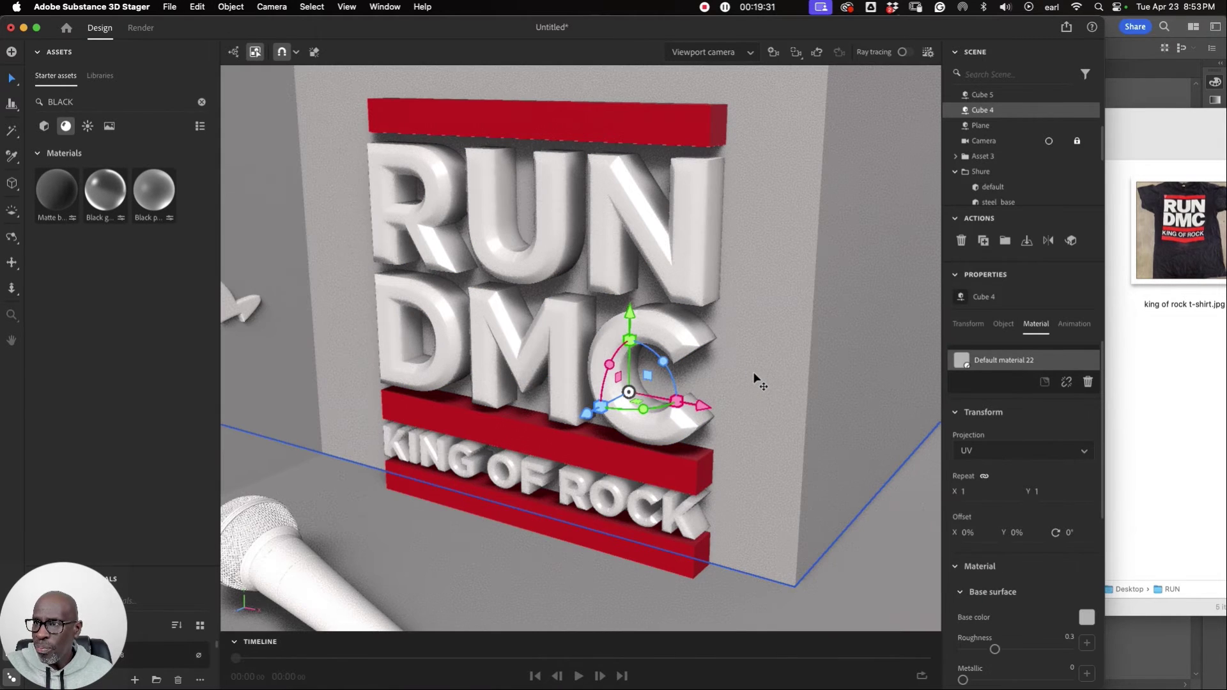
Give the large wall cube base color RGB 28, 28, 28, metallic 0.14 and roughness 0.23, and preview it with ray tracing.
click(1087, 619)
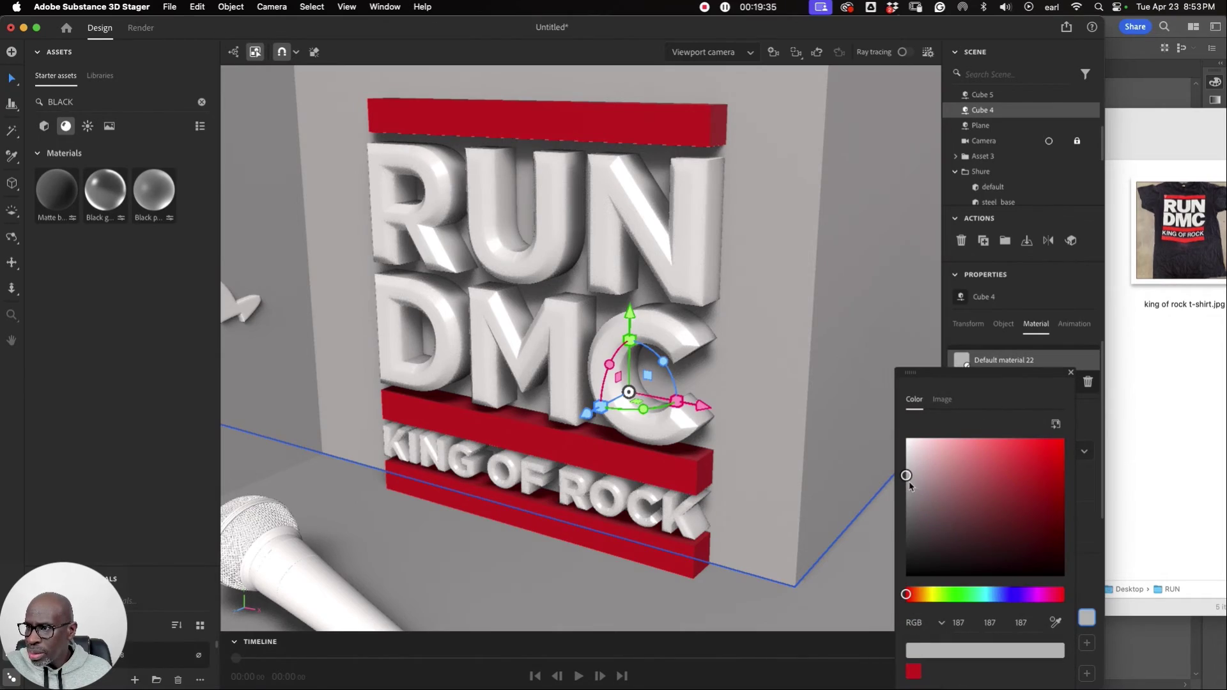
drag(910, 484, 906, 561)
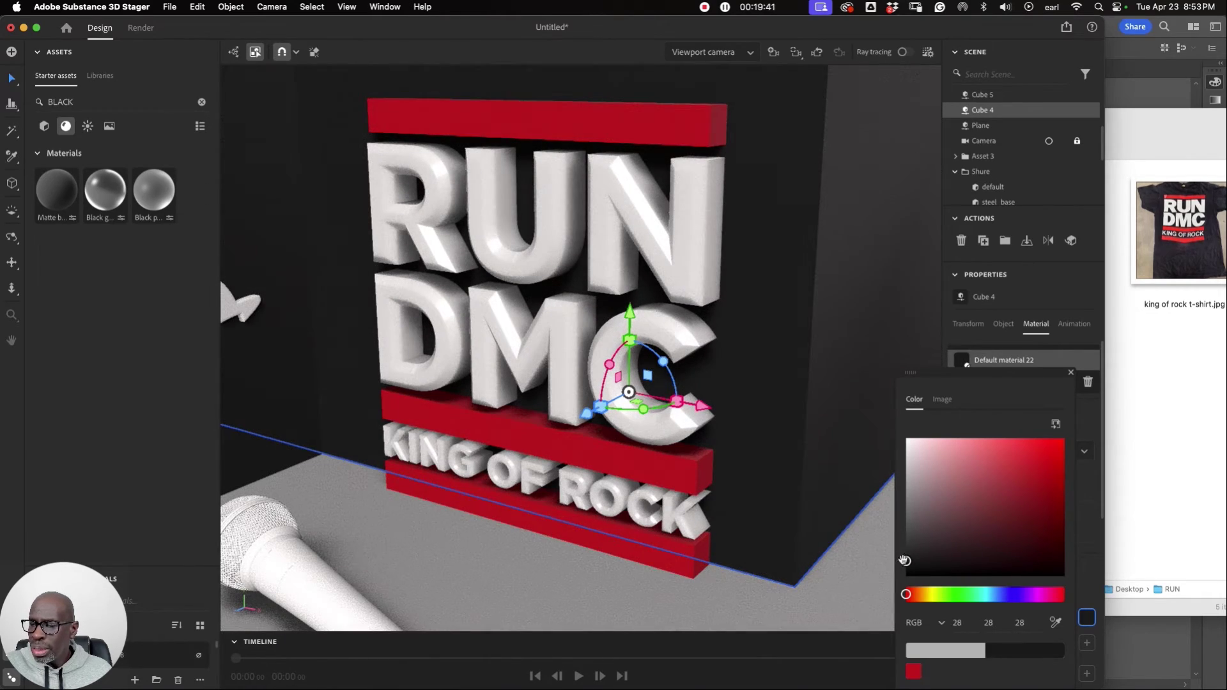
click(914, 338)
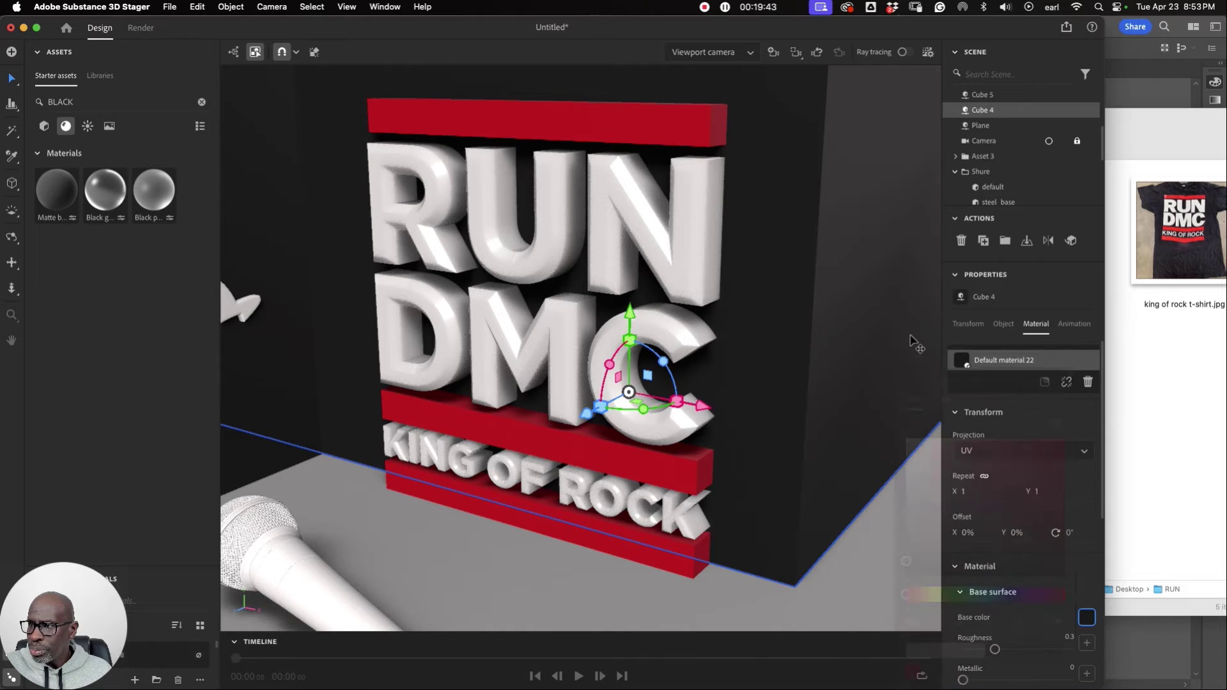
scroll(1031, 578, down, 3)
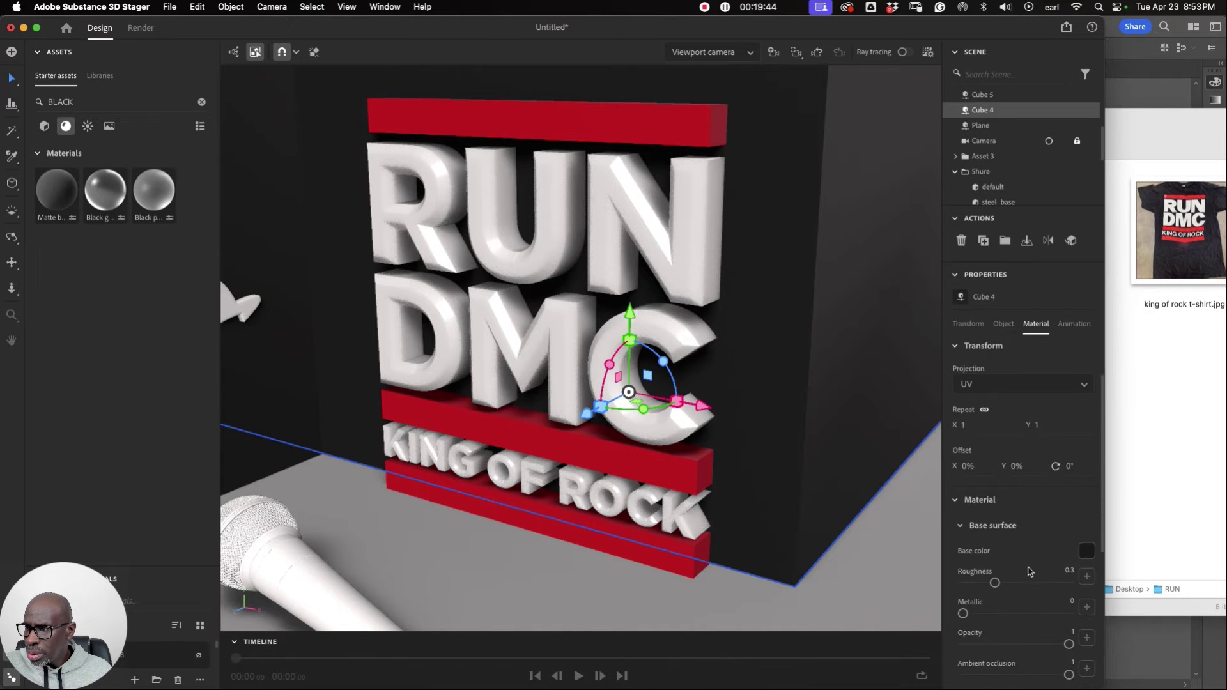
drag(964, 605, 987, 574)
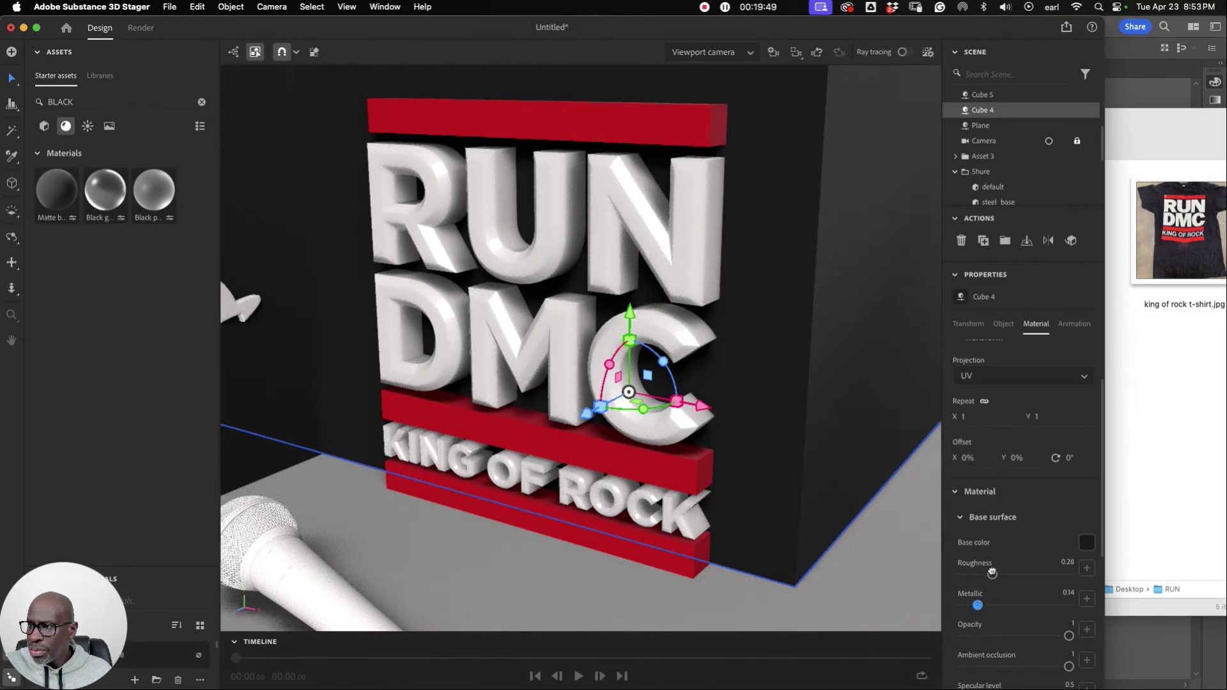
click(904, 52)
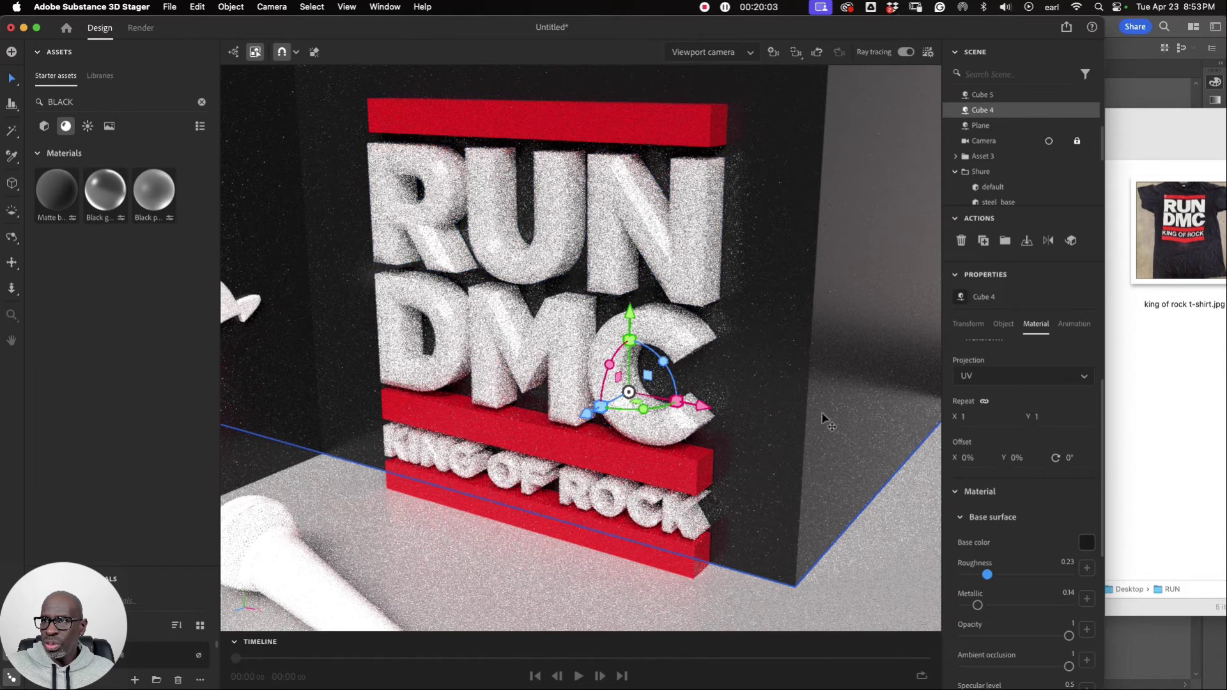
click(905, 52)
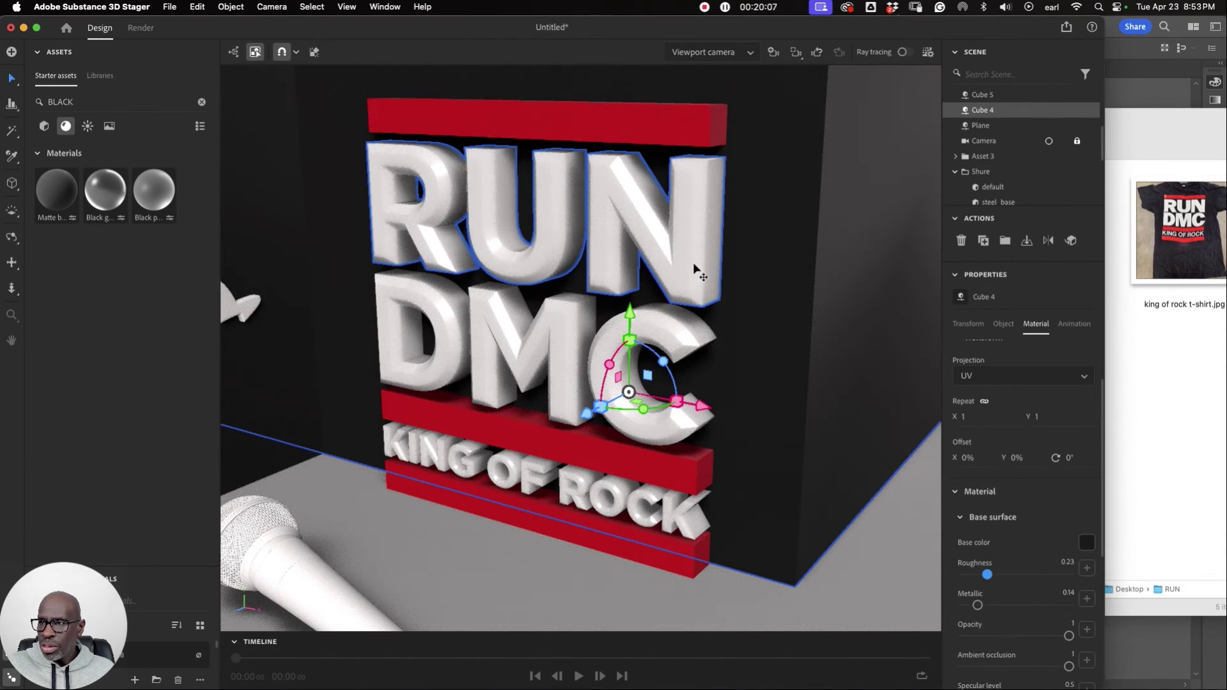
Set the RUN text's bevel width and angle to 25% each.
click(693, 269)
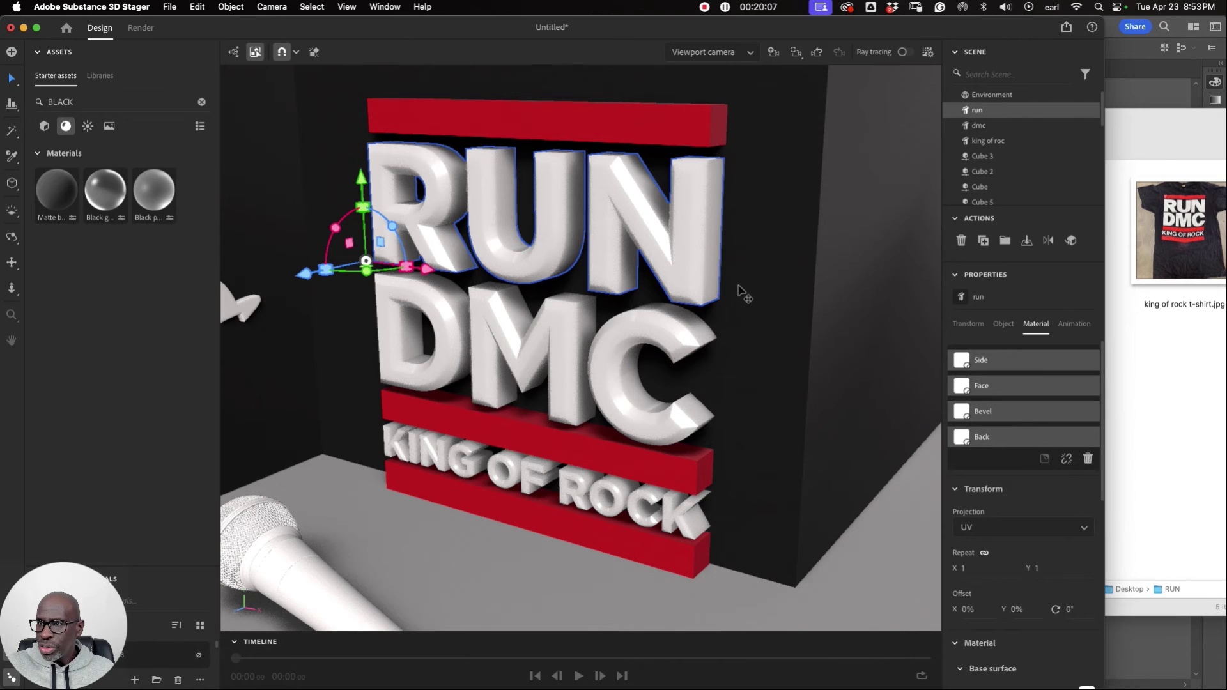
click(1004, 324)
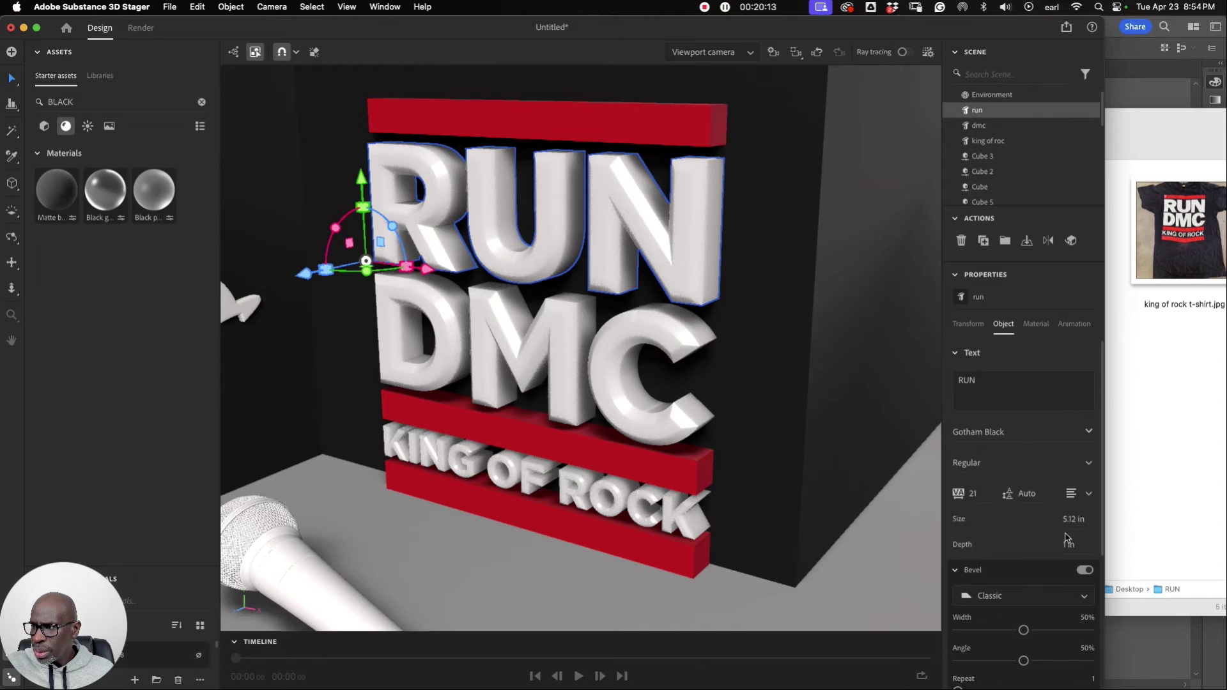
scroll(1034, 532, down, 5)
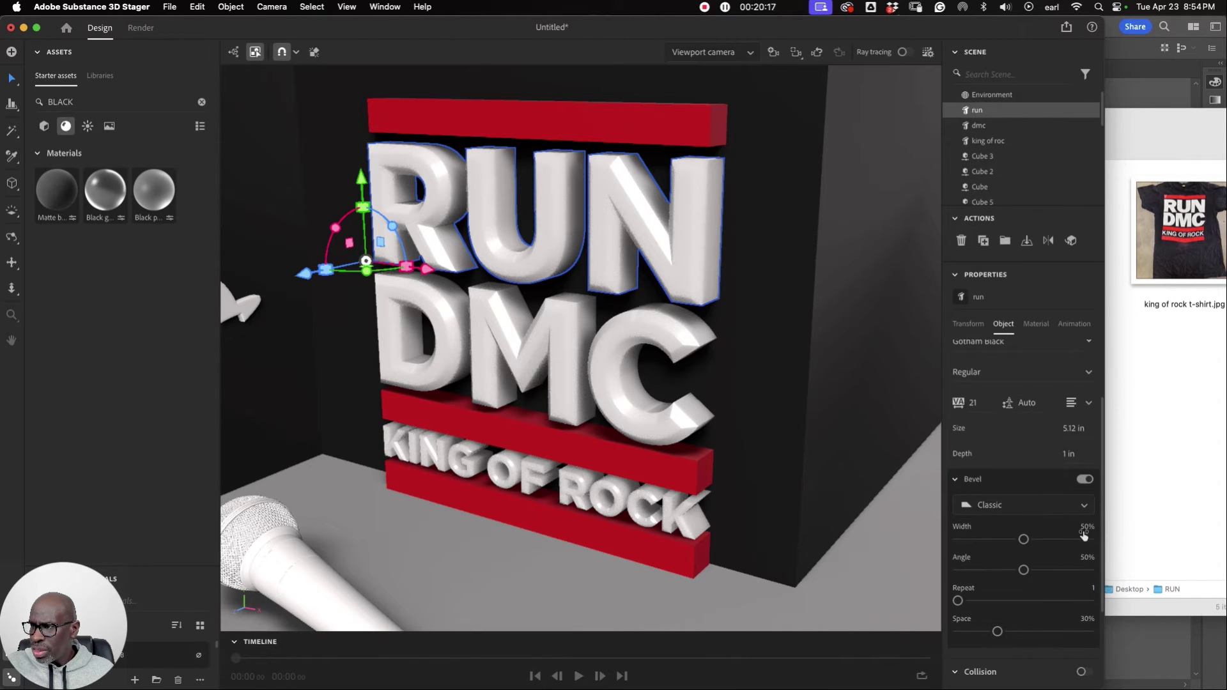
text(25)
key(Return)
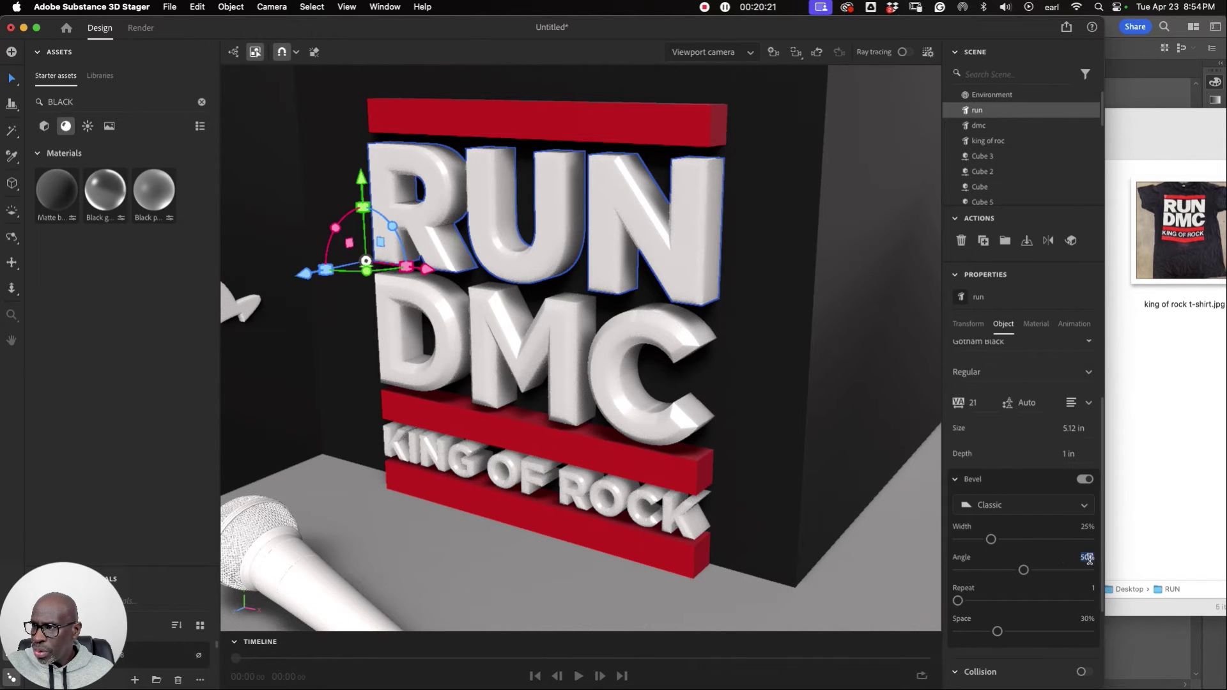
click(1088, 558)
text(25)
key(Return)
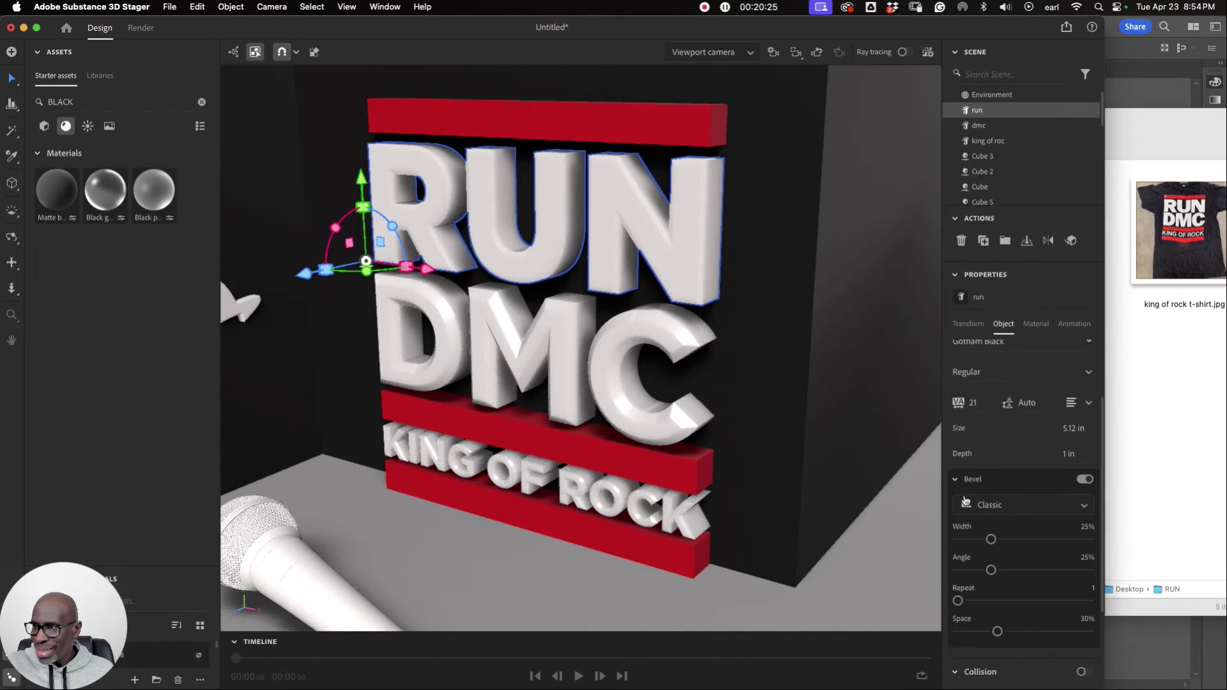
Set the DMC text's bevel width and angle to 25% each.
click(682, 338)
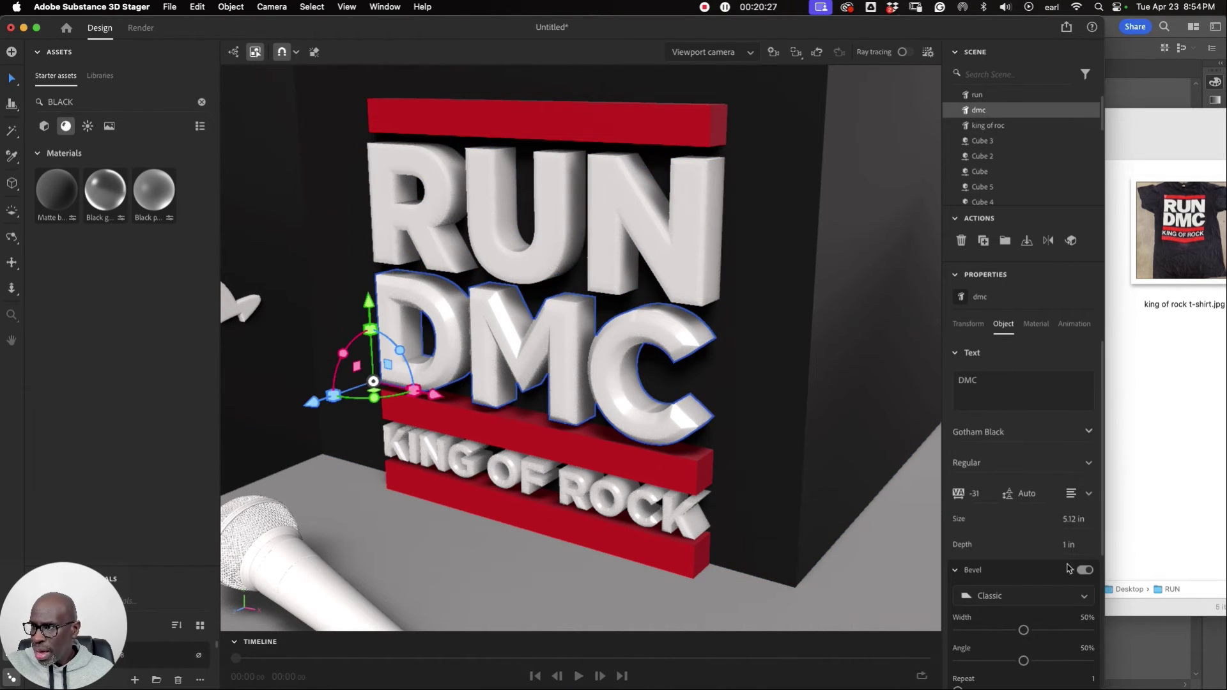
click(1083, 619)
text(25)
key(Return)
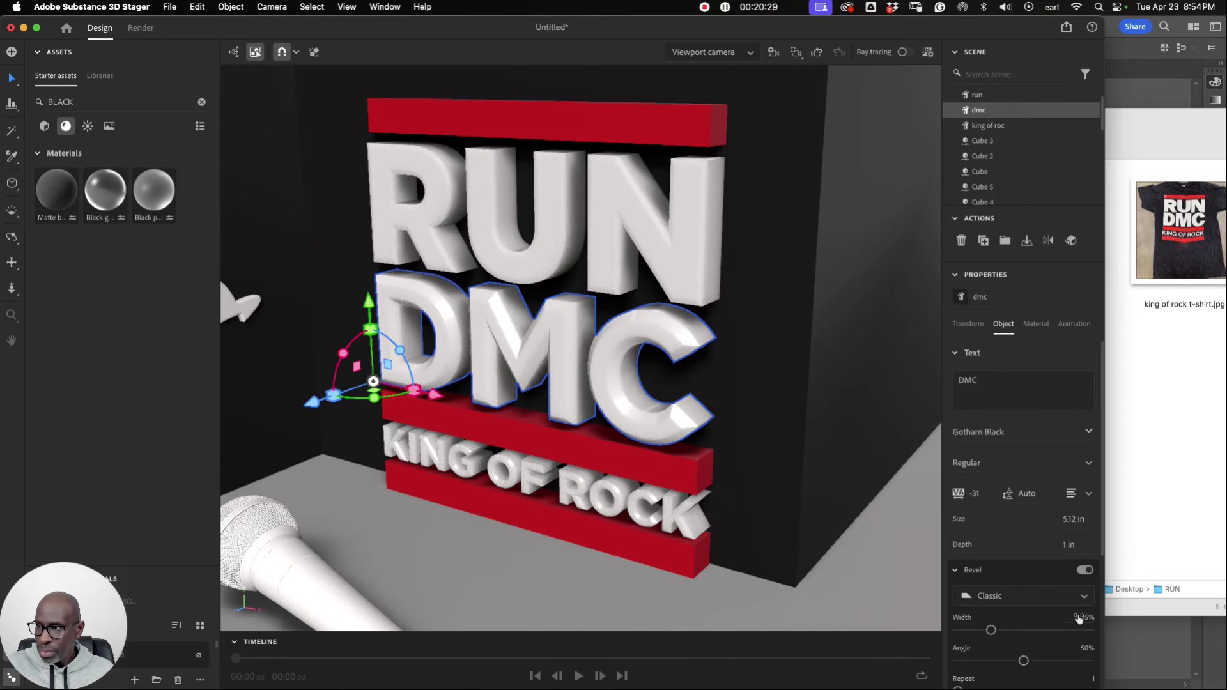
click(1085, 647)
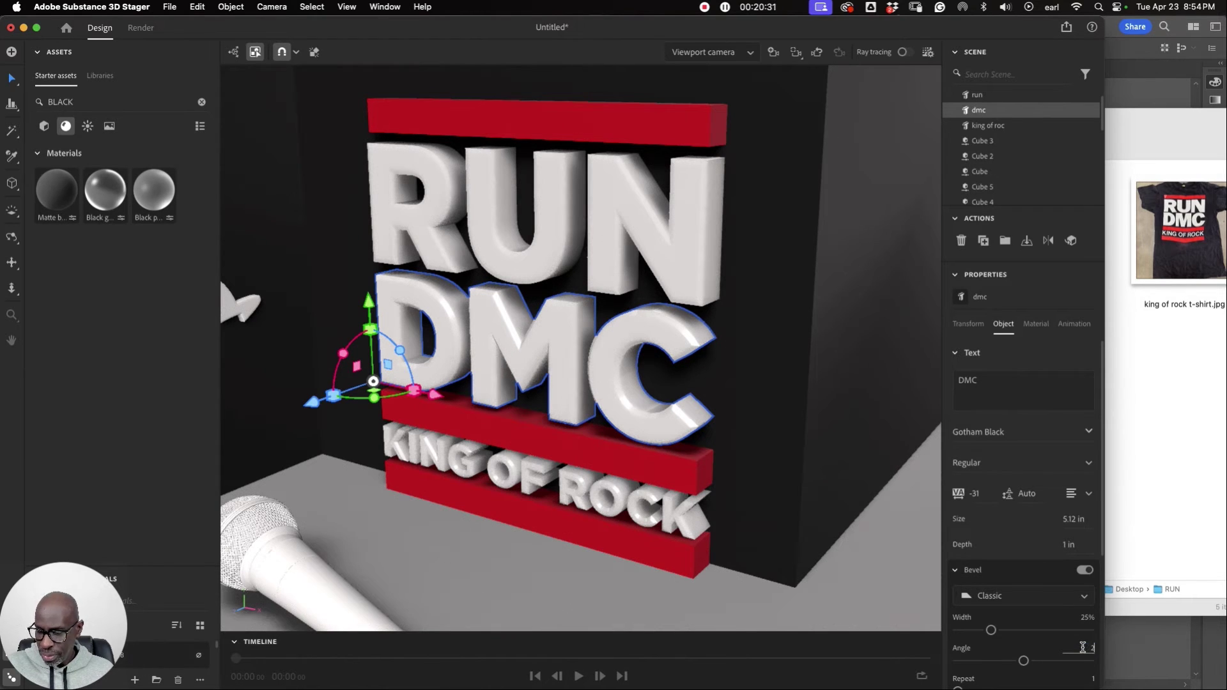
text(25)
key(Return)
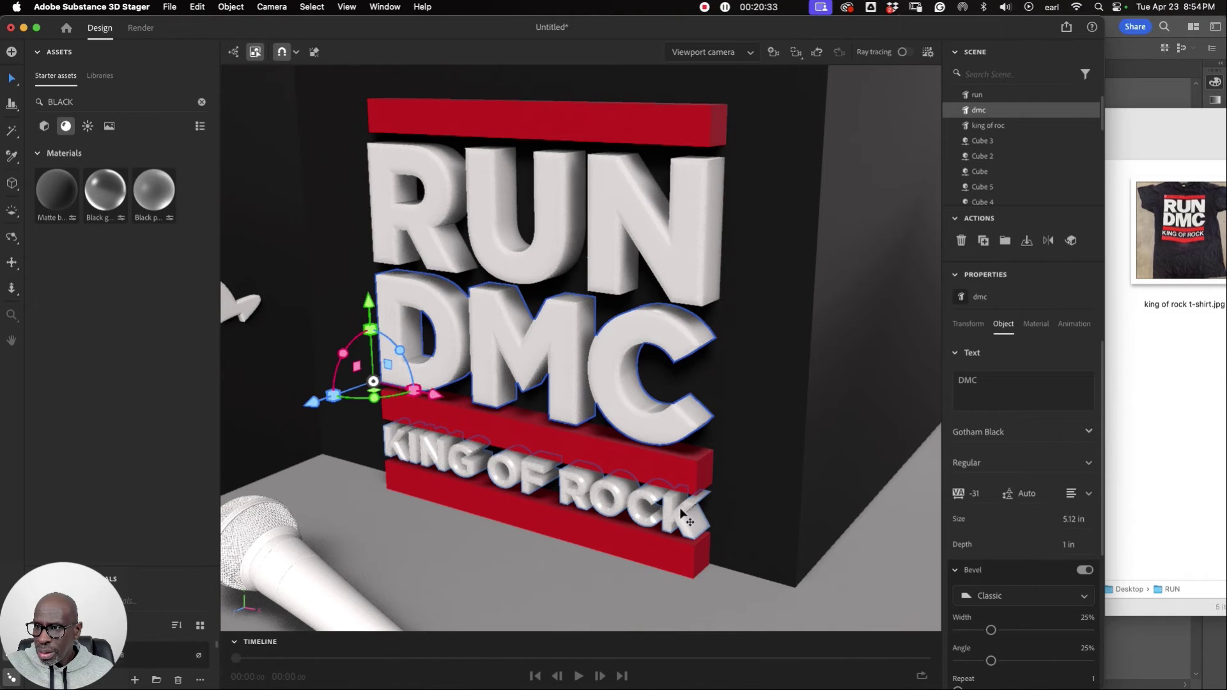
Set the KING OF ROCK text's bevel width and angle to 25% each.
click(683, 515)
click(1081, 619)
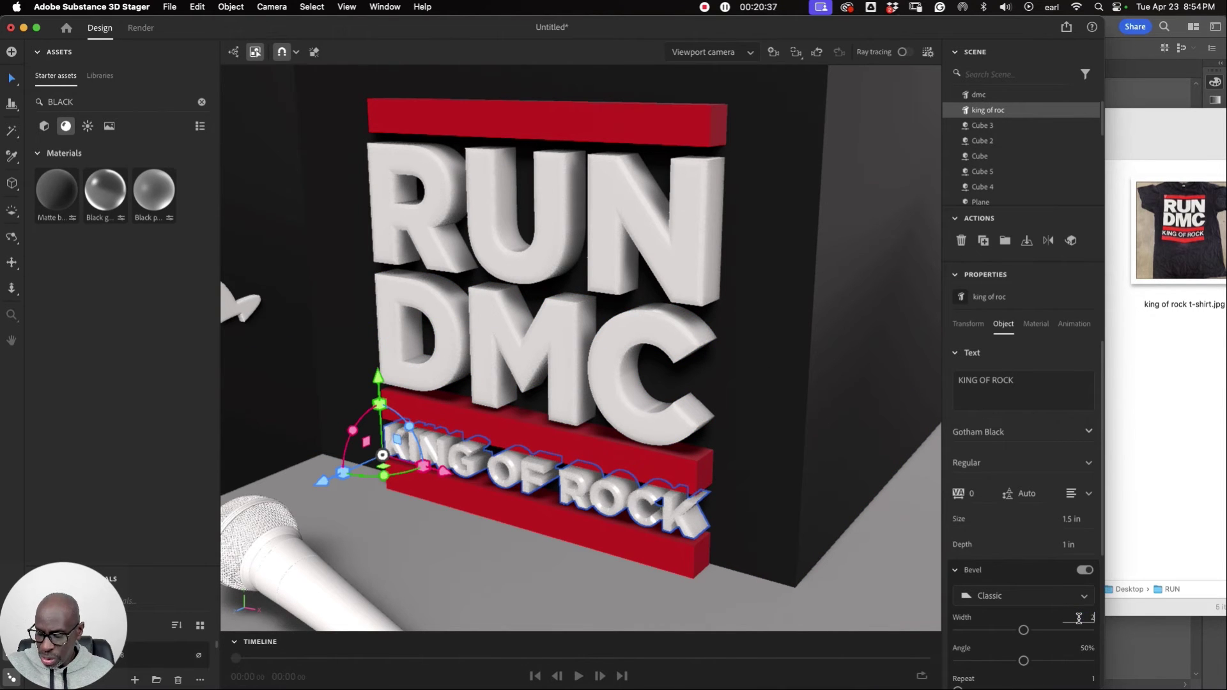
text(25)
key(Return)
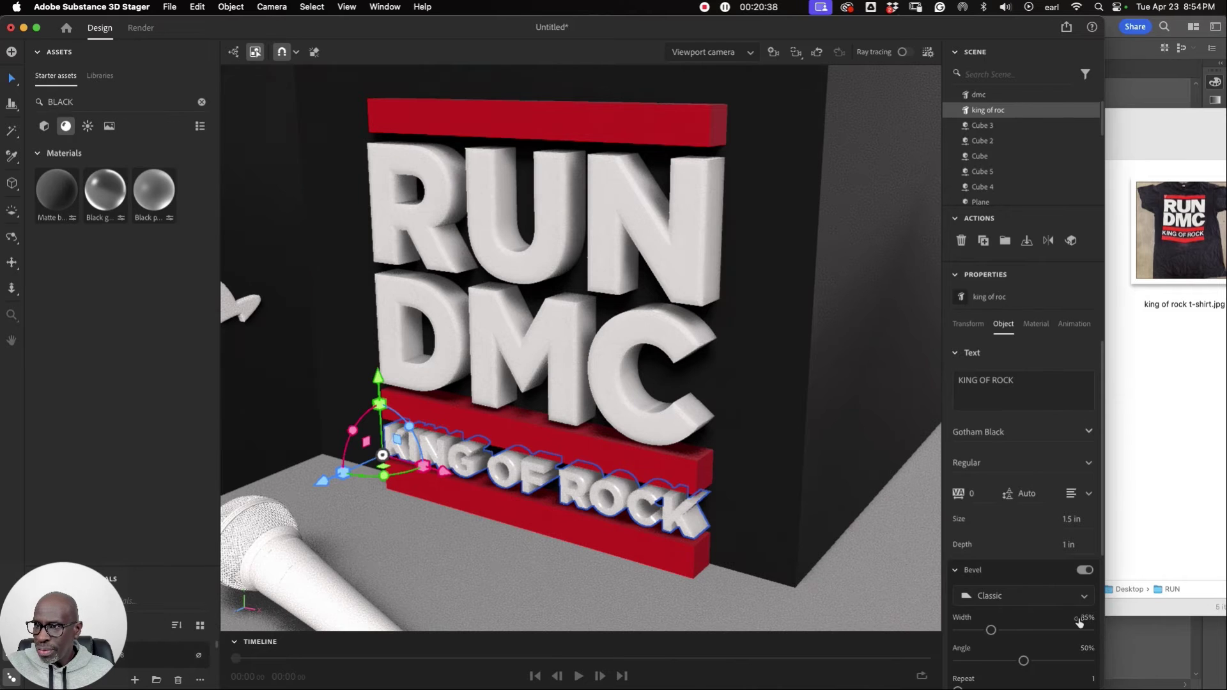
click(1084, 650)
text(25)
key(Return)
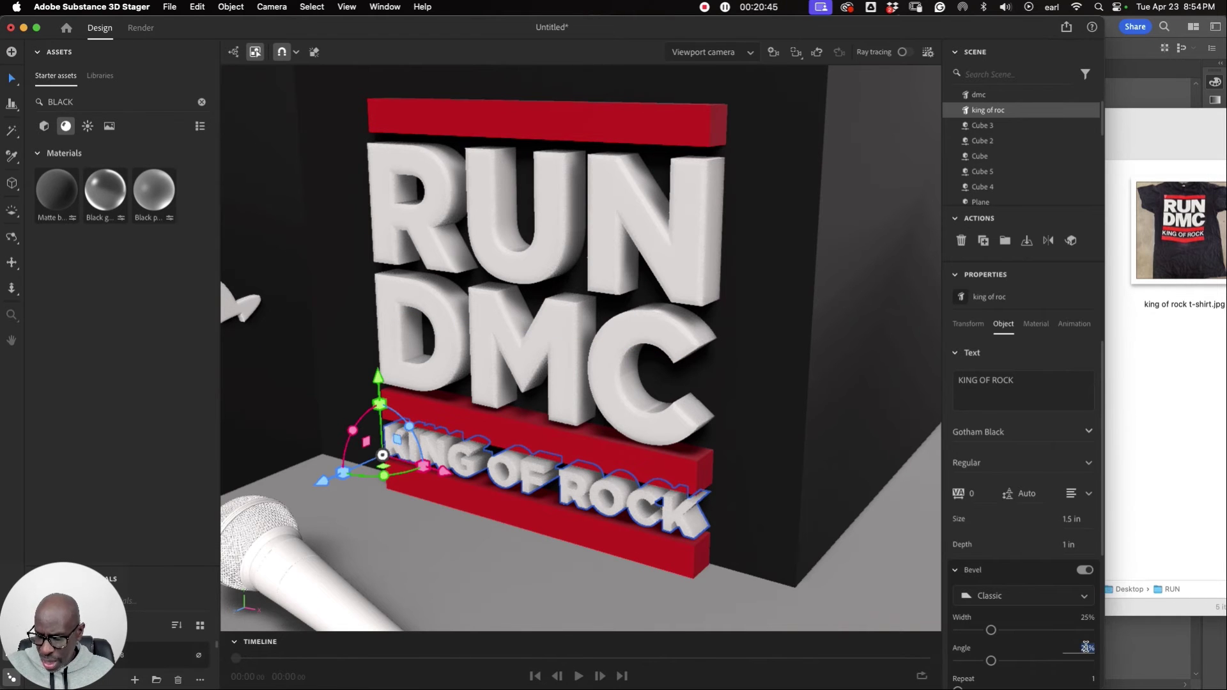
Set the KING OF ROCK text's bevel angle to 50%.
text(50)
key(Return)
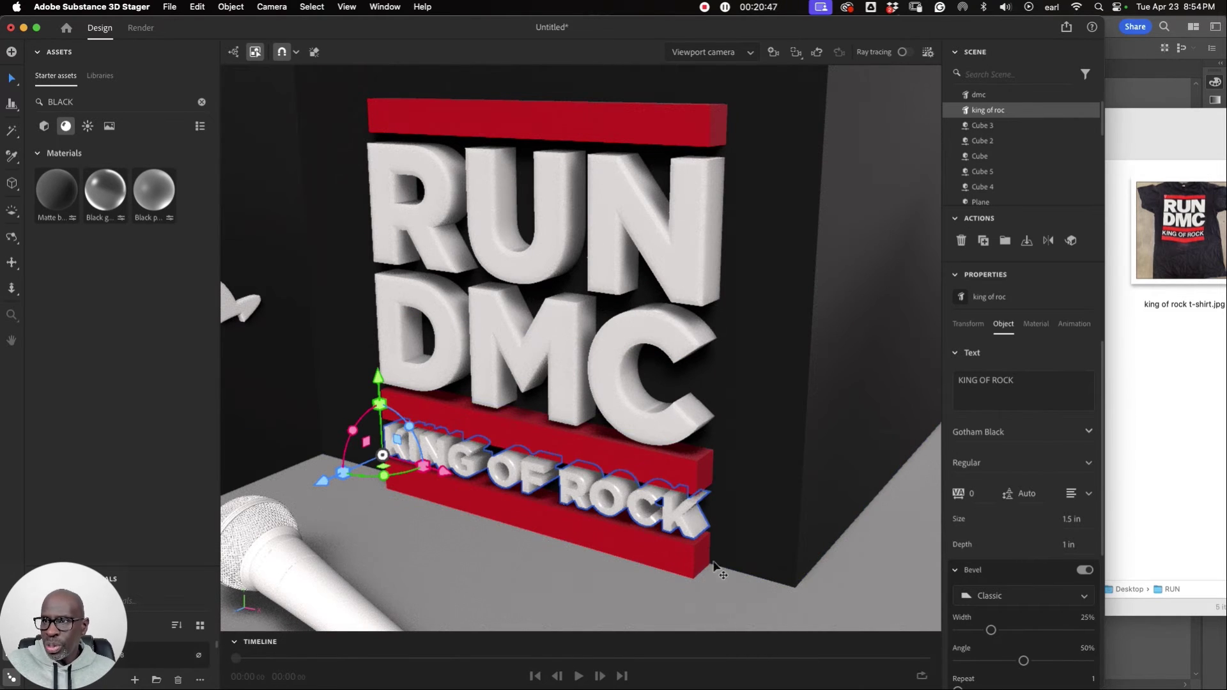
Clear the material search and try the White painted material on the RUN text.
click(202, 105)
click(430, 192)
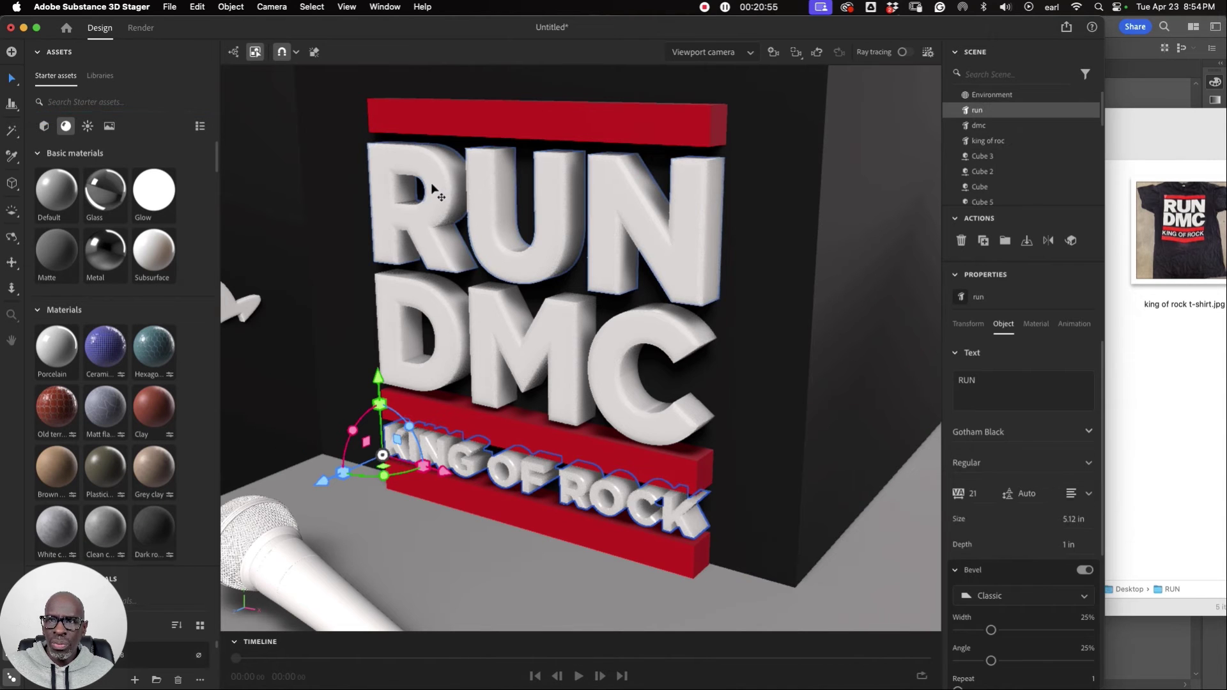
scroll(115, 282, down, 5)
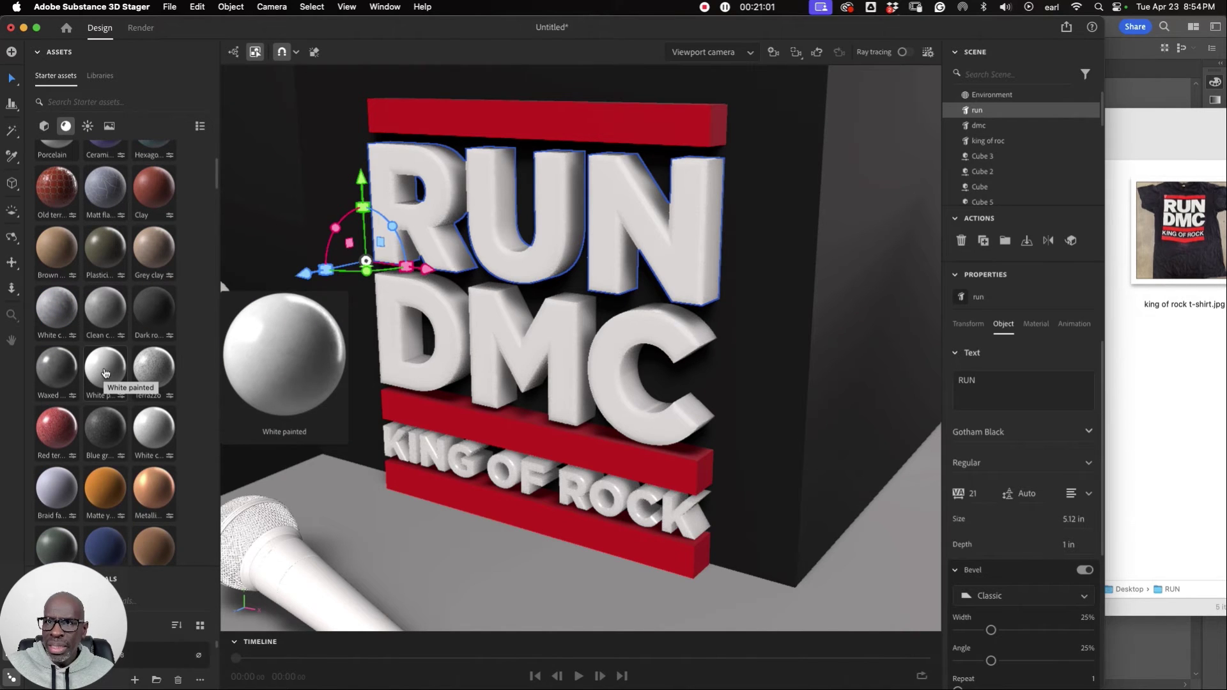
click(148, 367)
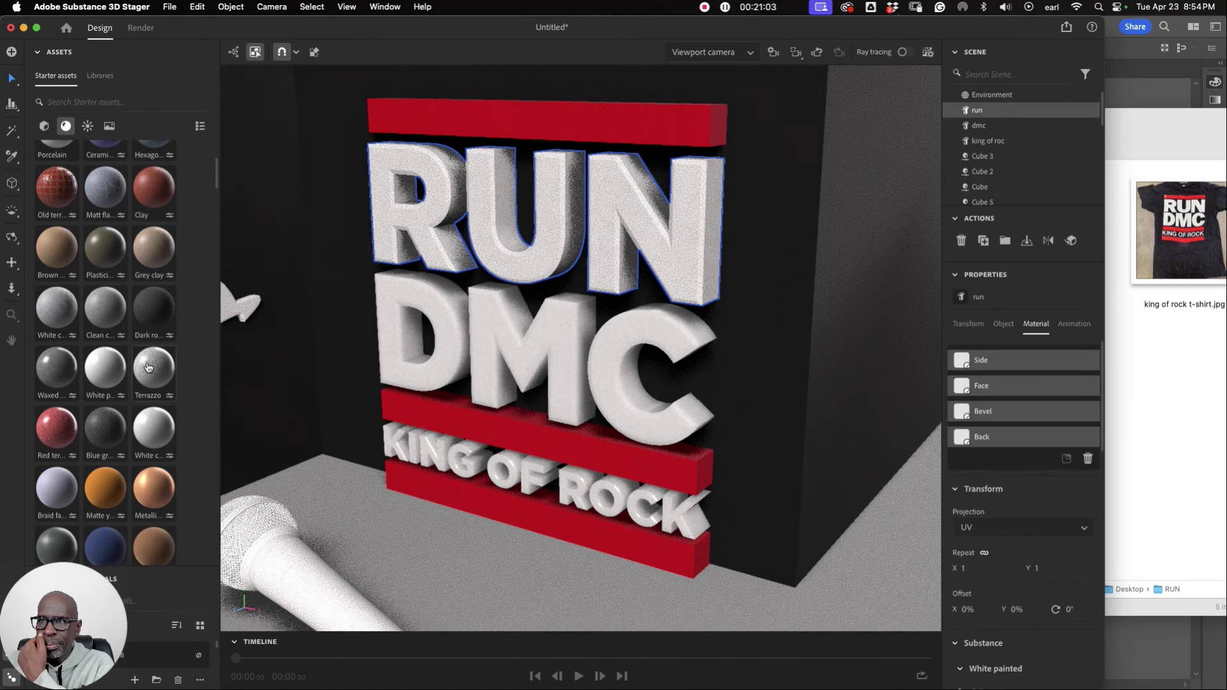
Browse the starter materials for the DMC text and try Ice, Spots and Milk on it.
scroll(529, 274, up, 6)
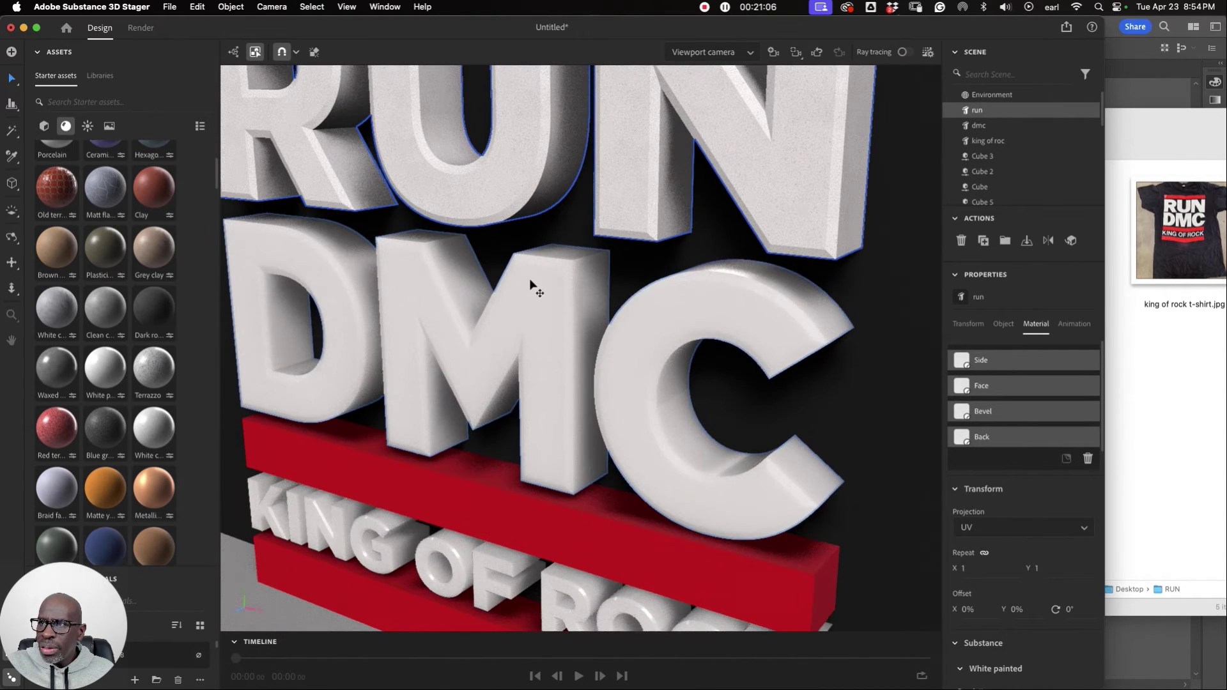
click(537, 291)
scroll(104, 377, down, 5)
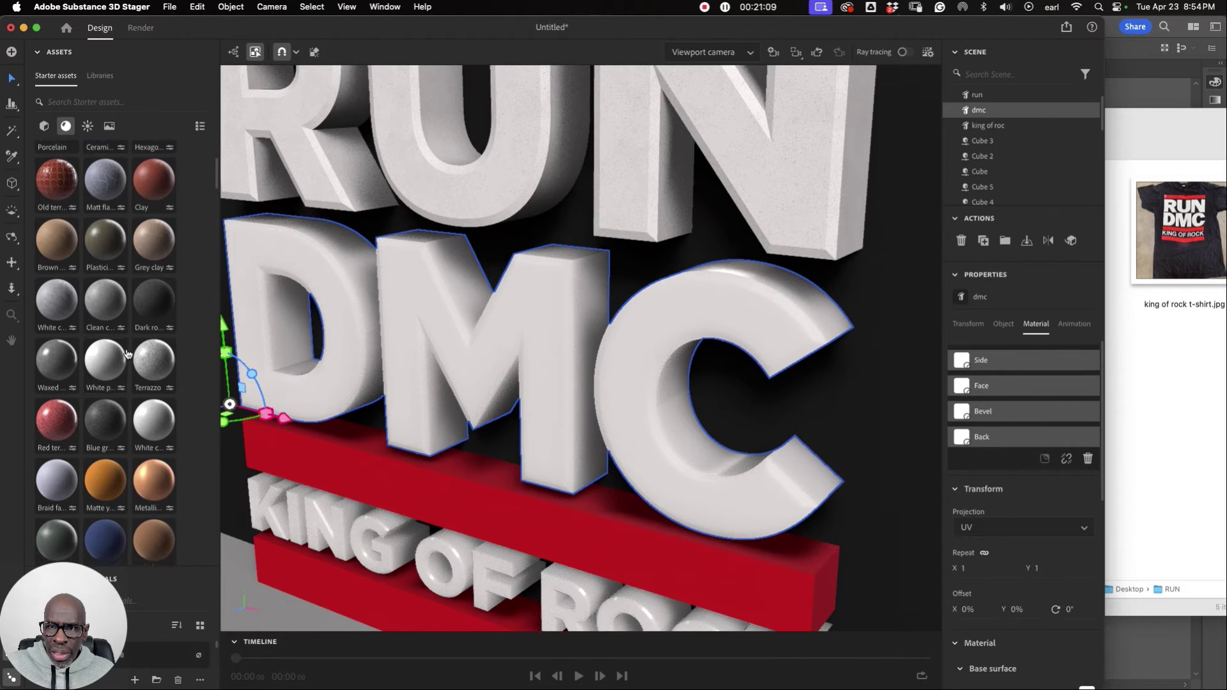
scroll(126, 354, down, 10)
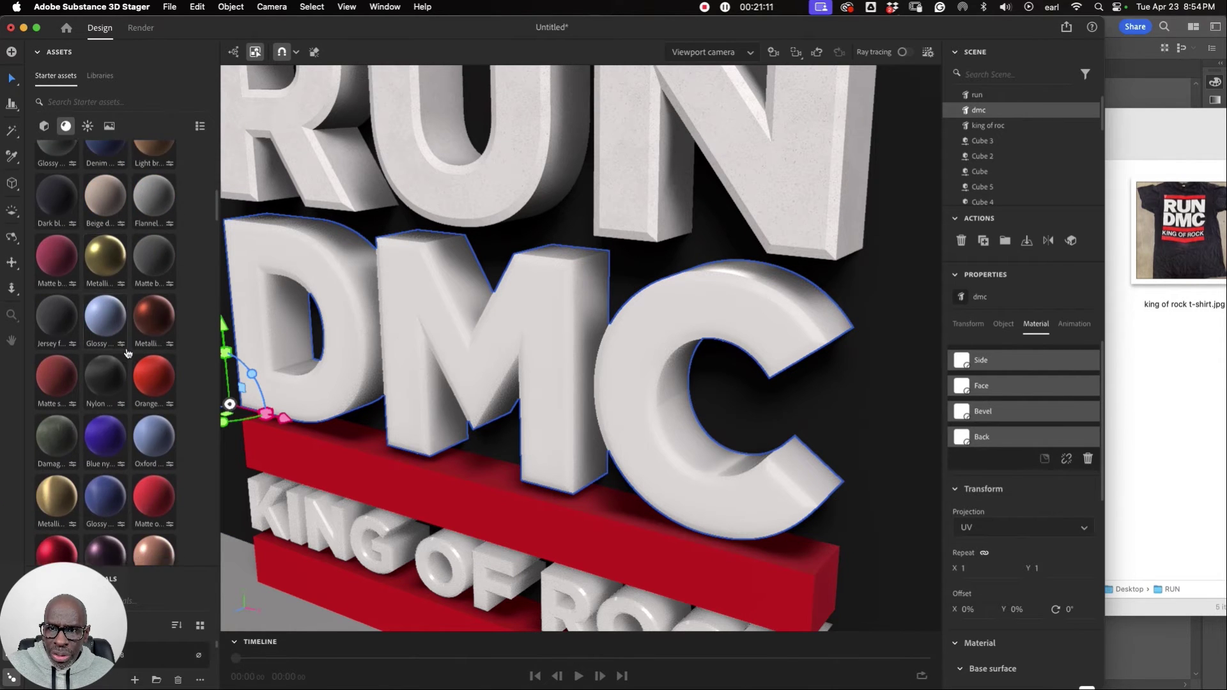
scroll(125, 354, down, 3)
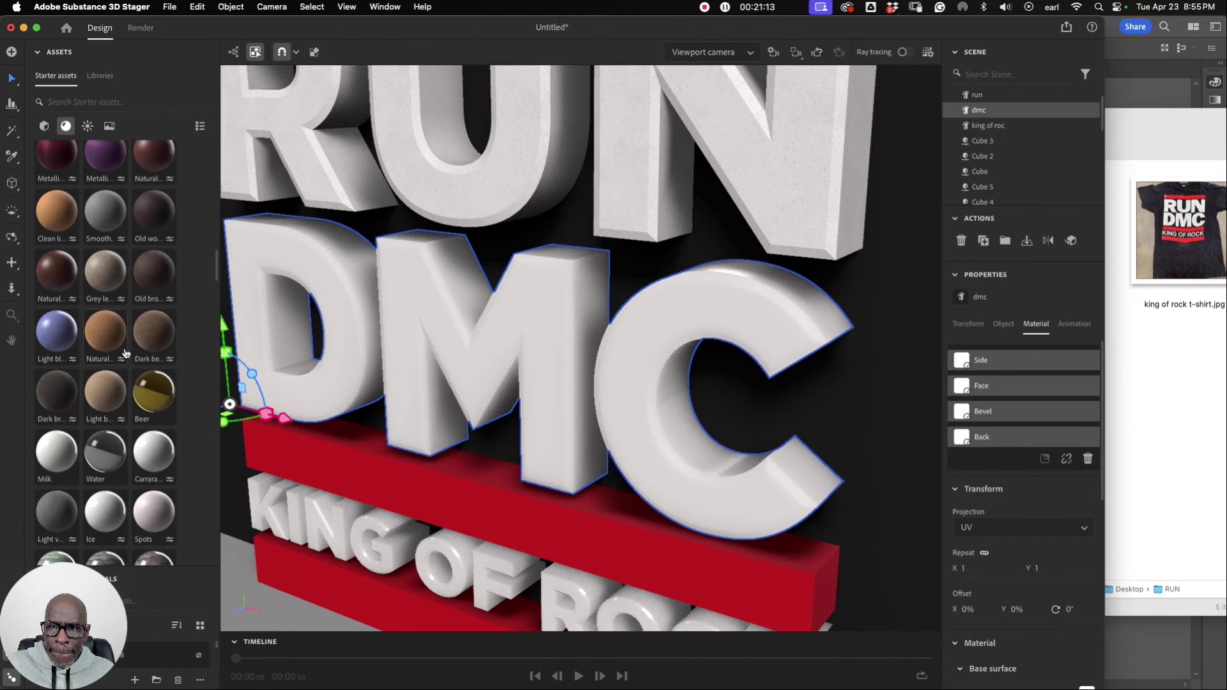
scroll(128, 383, down, 1)
mouse_move(151, 437)
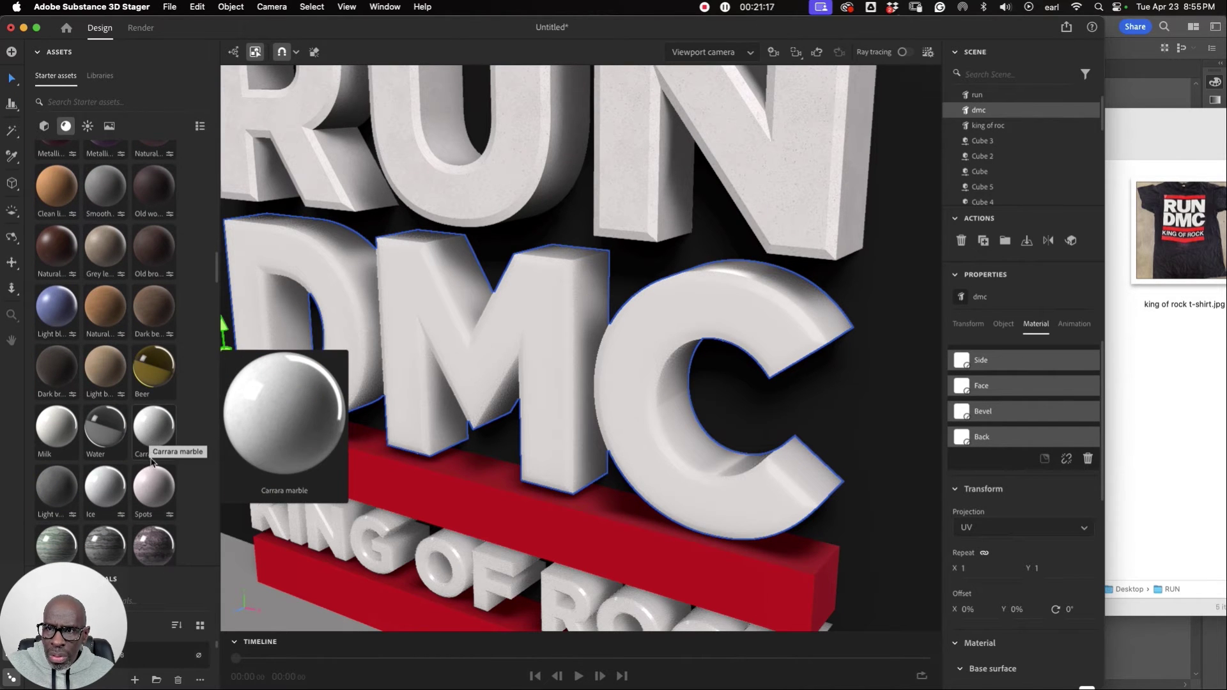
mouse_move(96, 486)
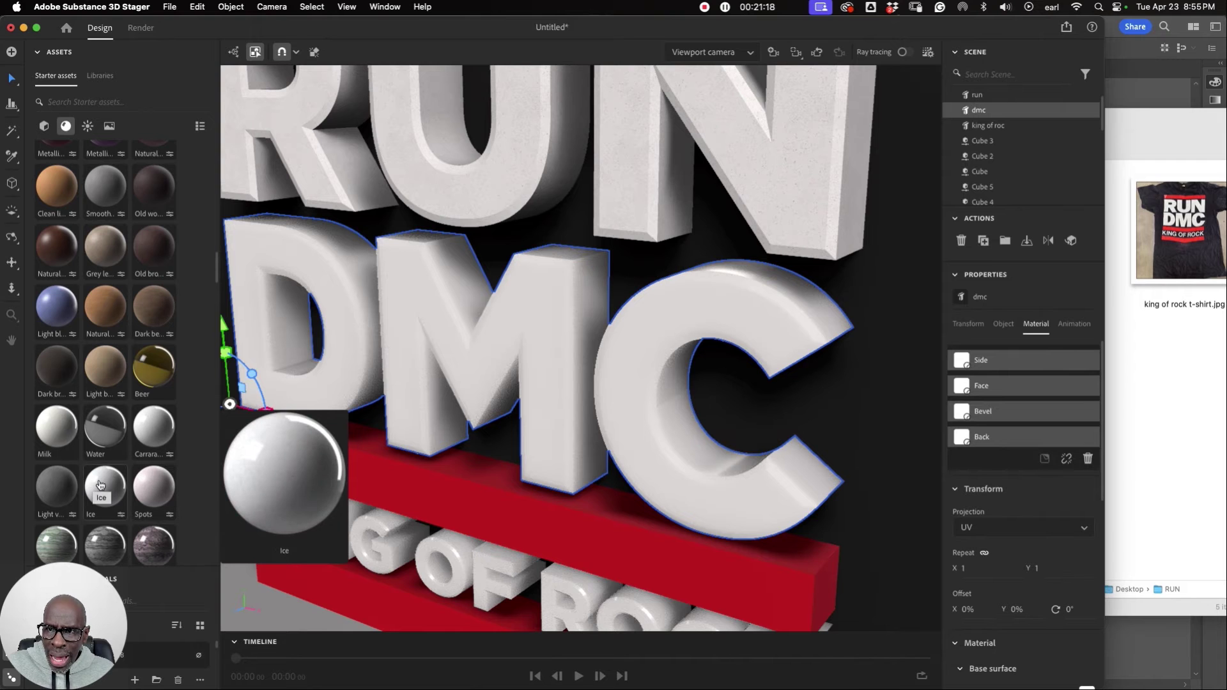
mouse_move(48, 423)
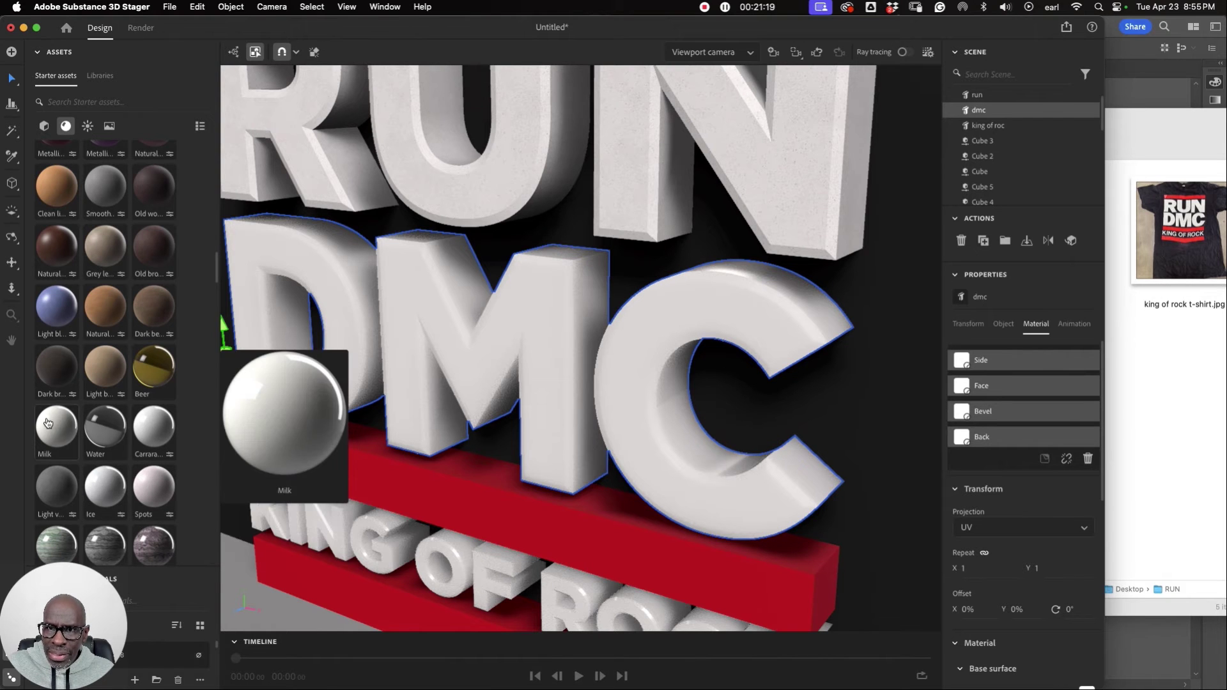
click(100, 491)
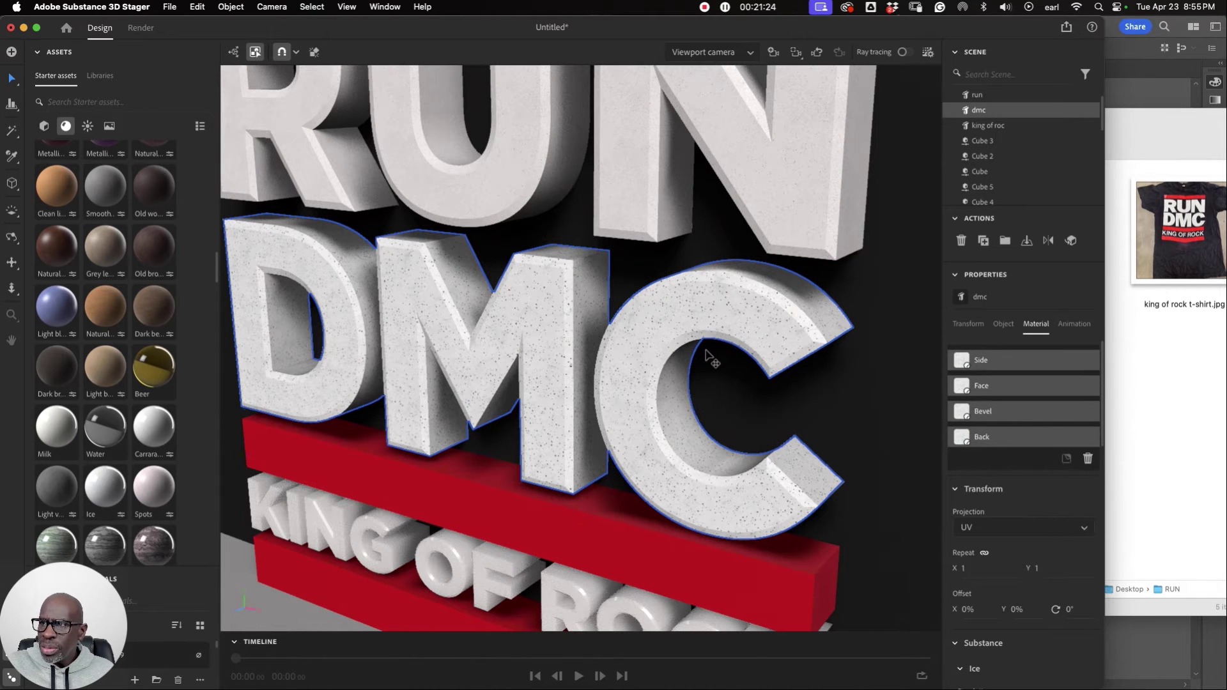
click(160, 488)
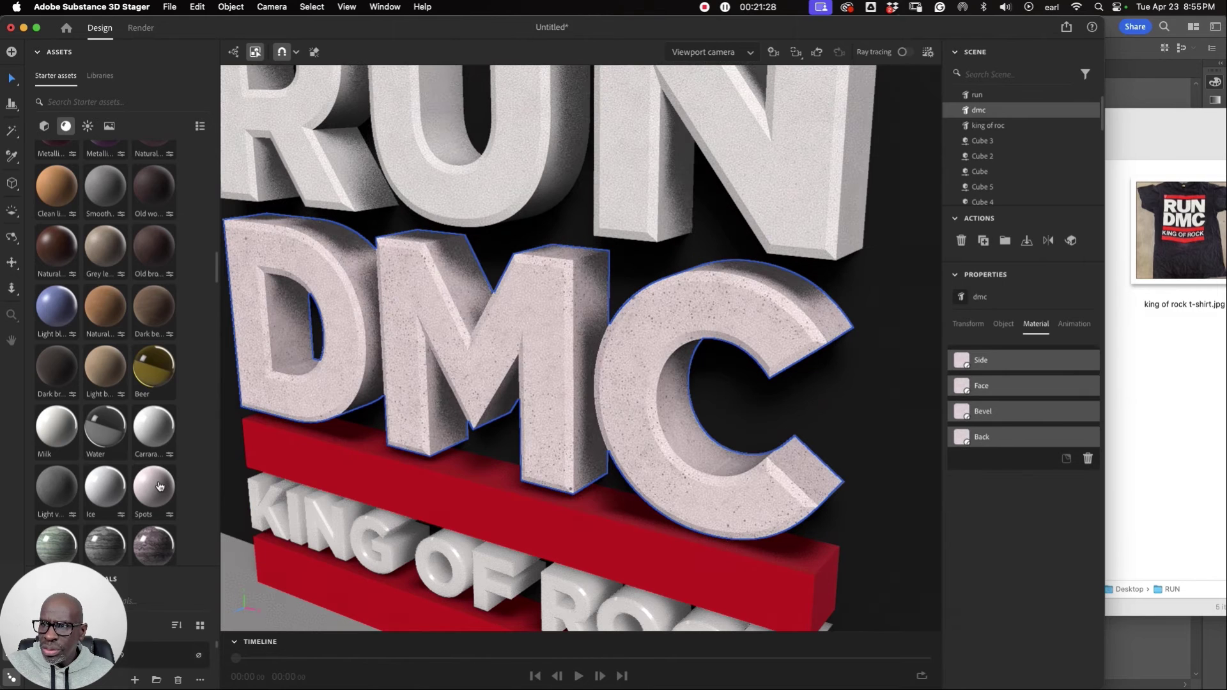
click(59, 424)
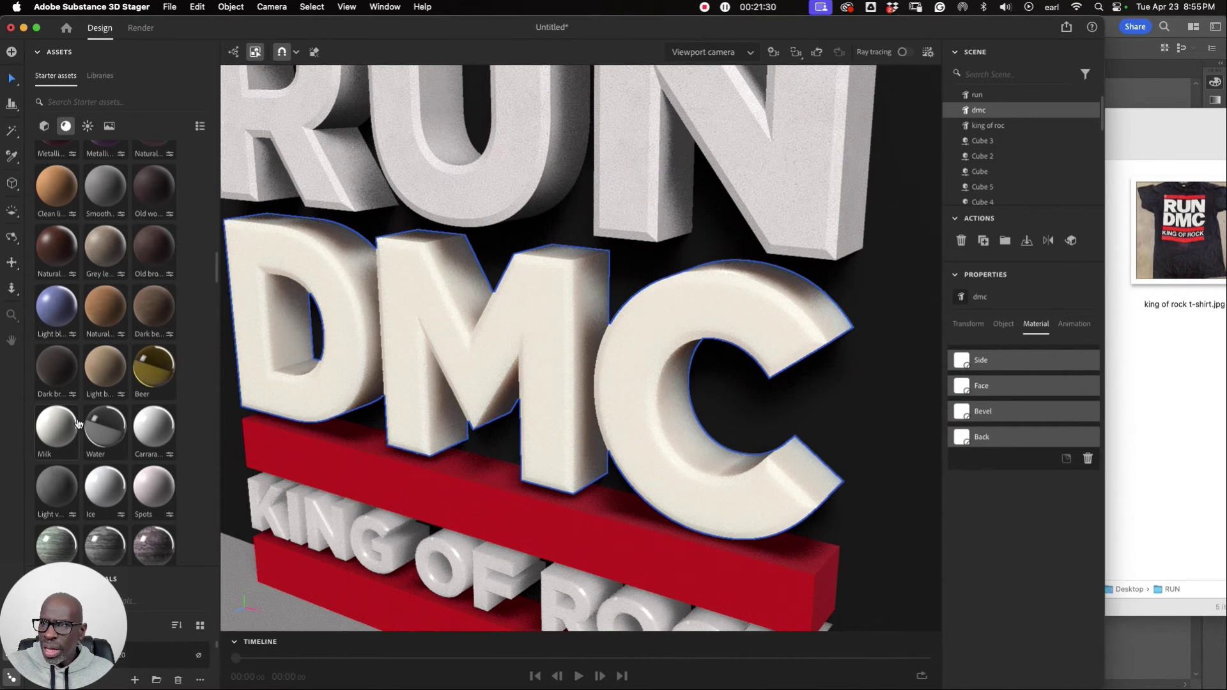
Try the Paint material on the DMC text and browse the remaining starter materials for alternatives.
scroll(149, 420, down, 10)
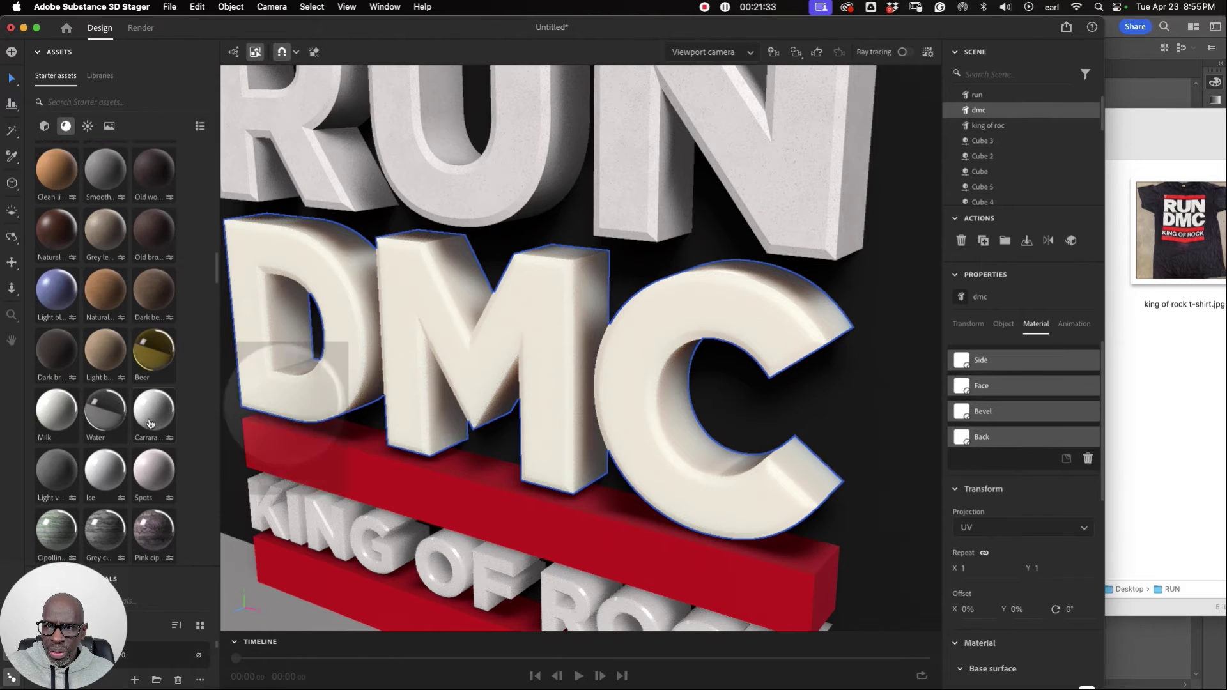
scroll(147, 421, down, 10)
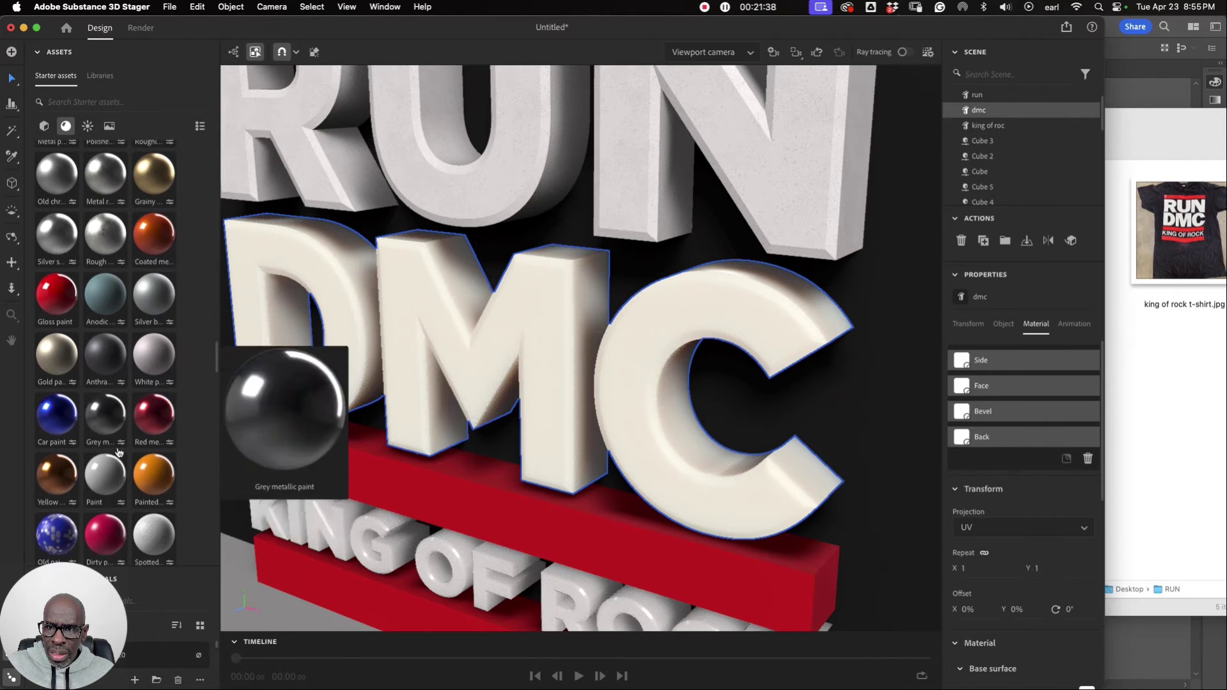
scroll(115, 448, down, 5)
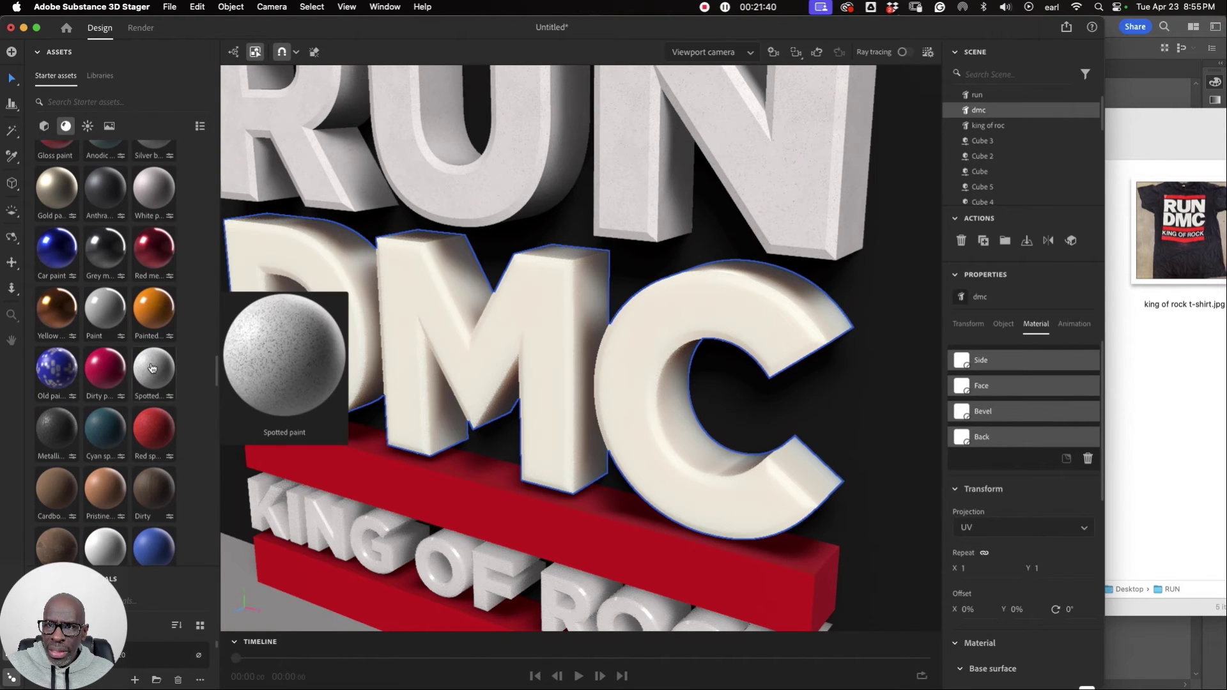
click(118, 320)
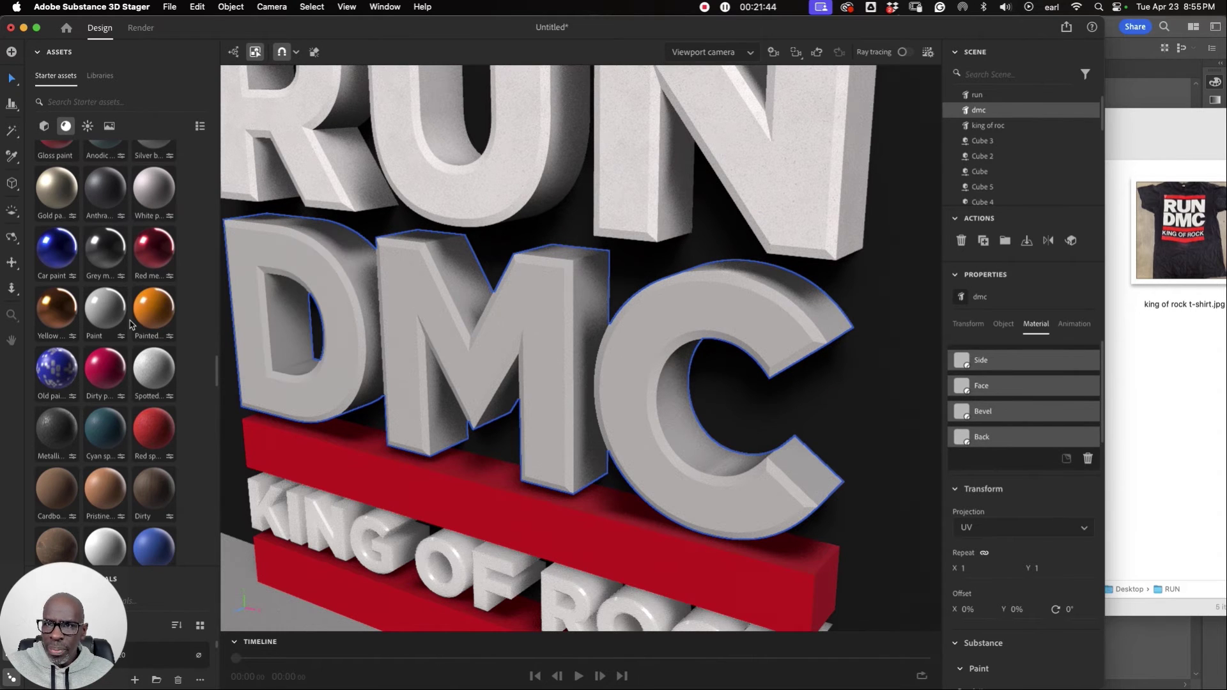
scroll(130, 324, down, 5)
scroll(130, 324, down, 5)
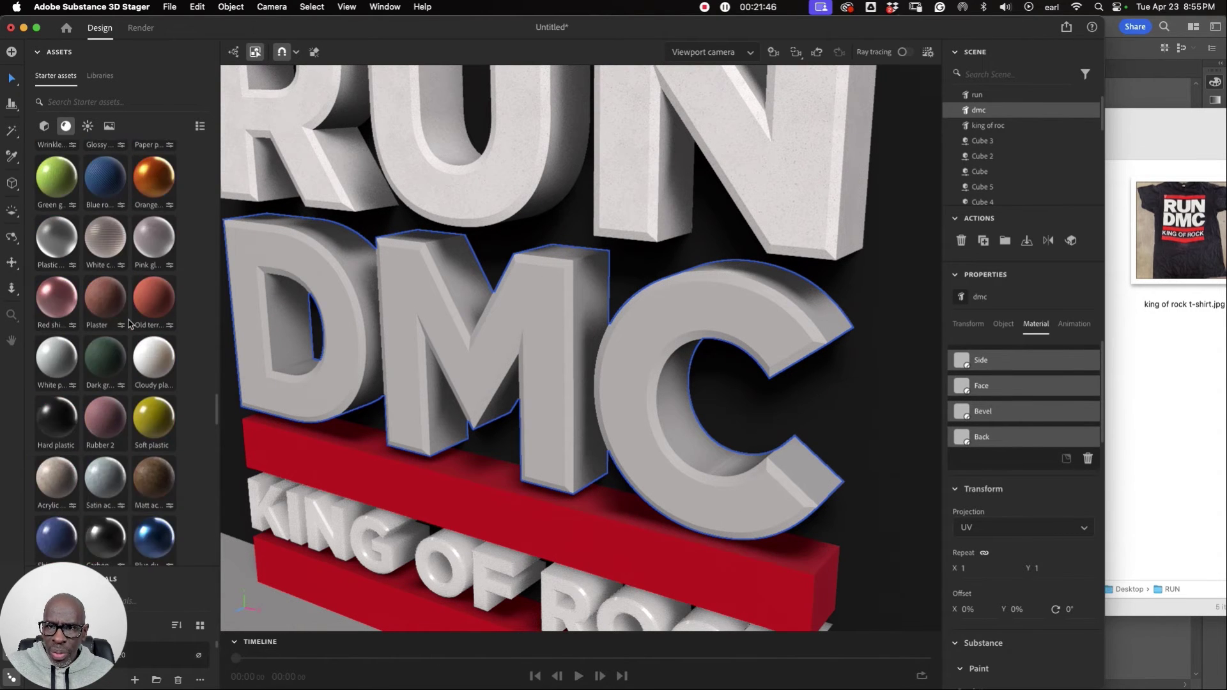
scroll(145, 353, up, 6)
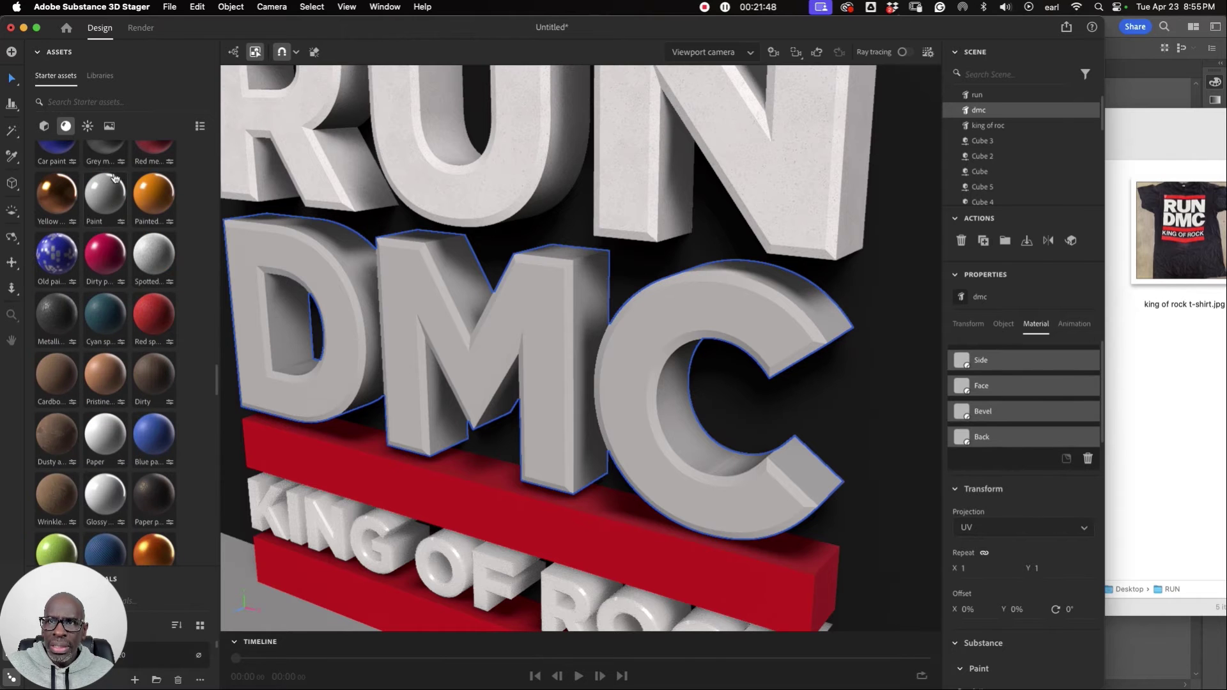
Search the starter materials for GLOSS and apply Gloss paint to the RUN text.
click(86, 102)
text(GLOSS)
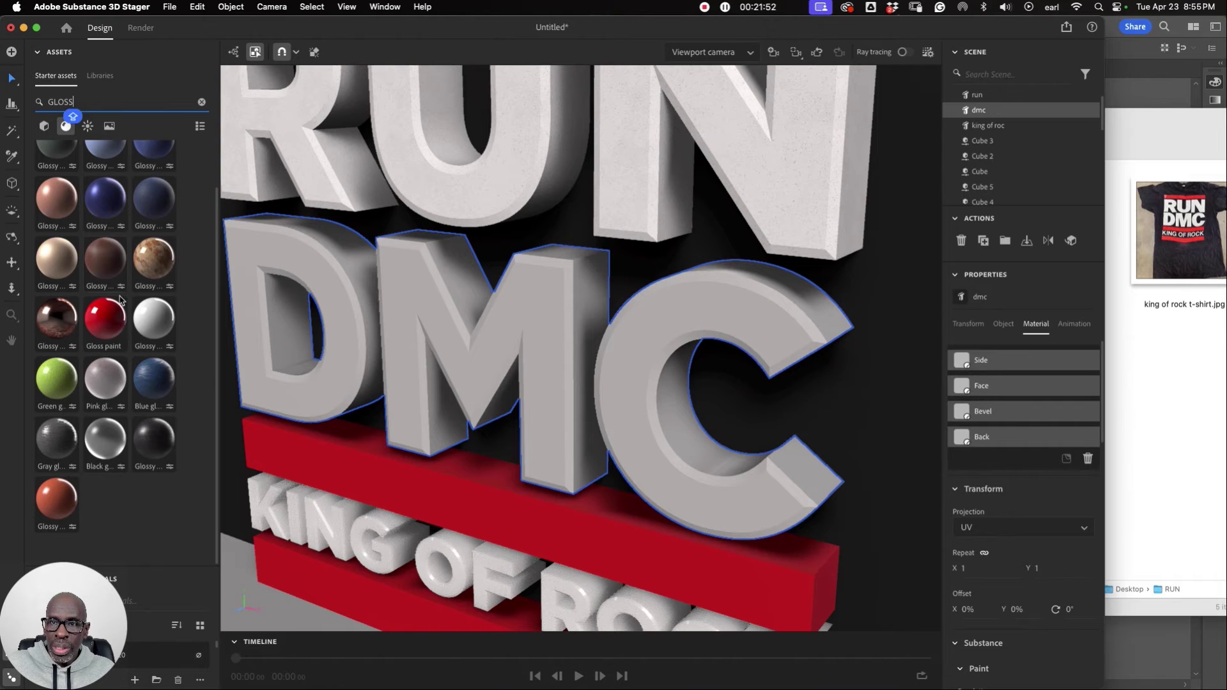
scroll(120, 299, up, 2)
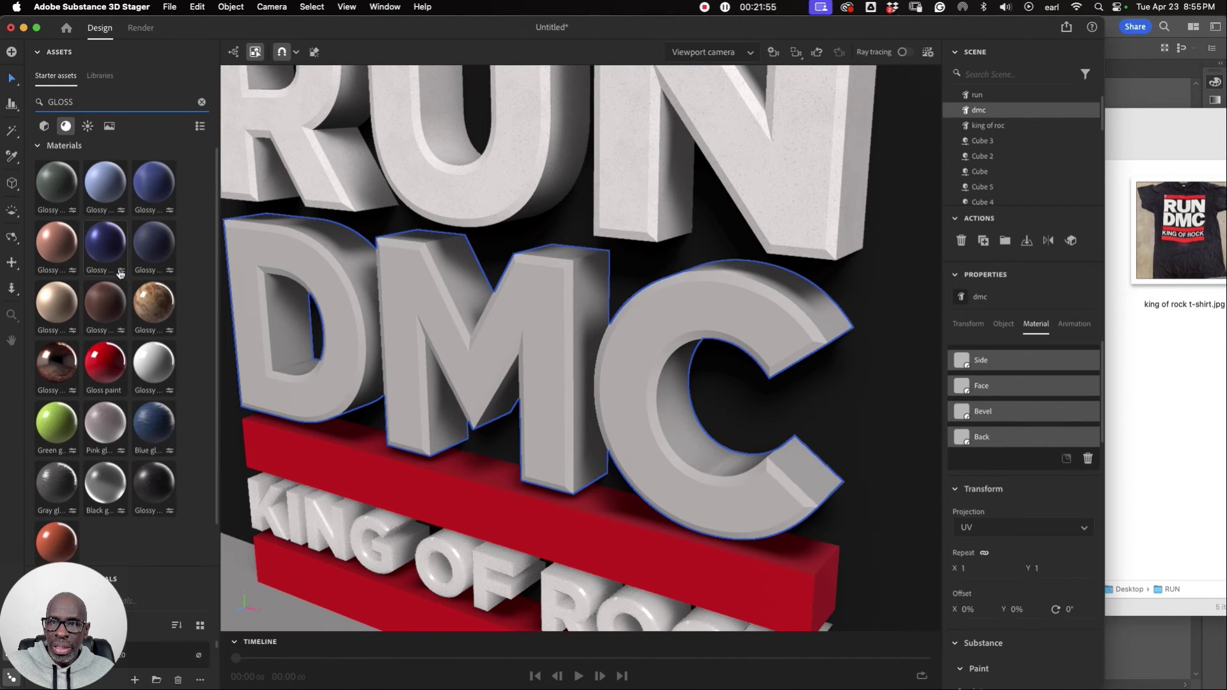
click(452, 205)
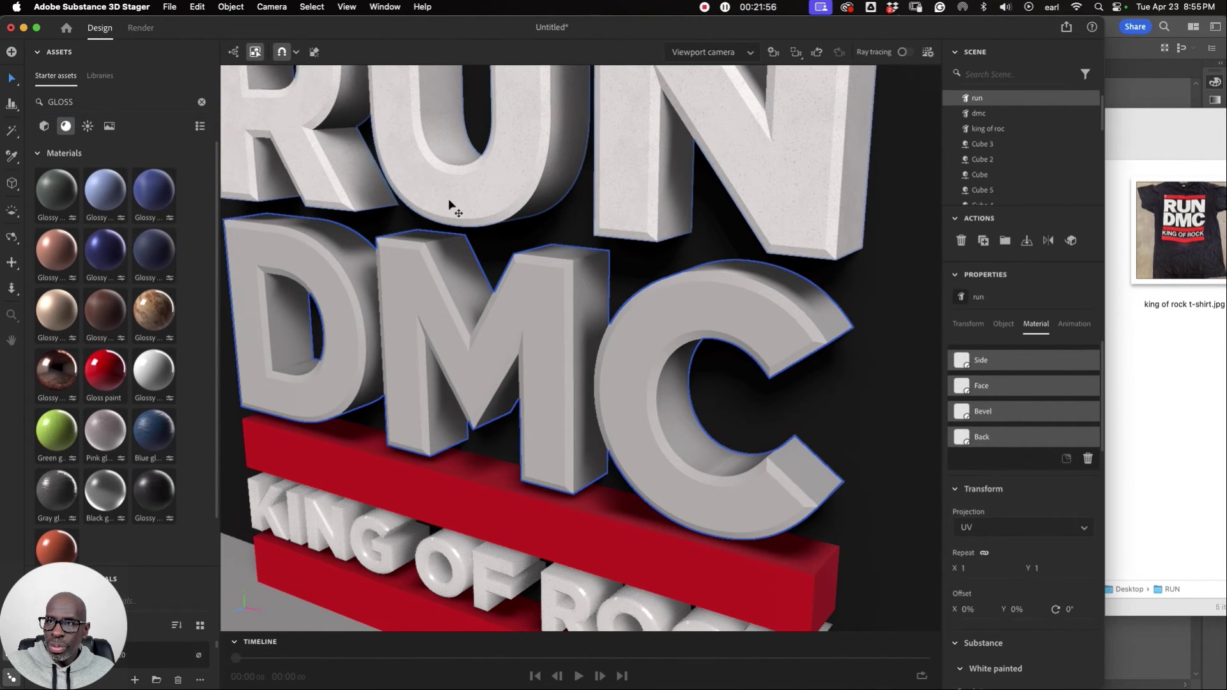
click(105, 369)
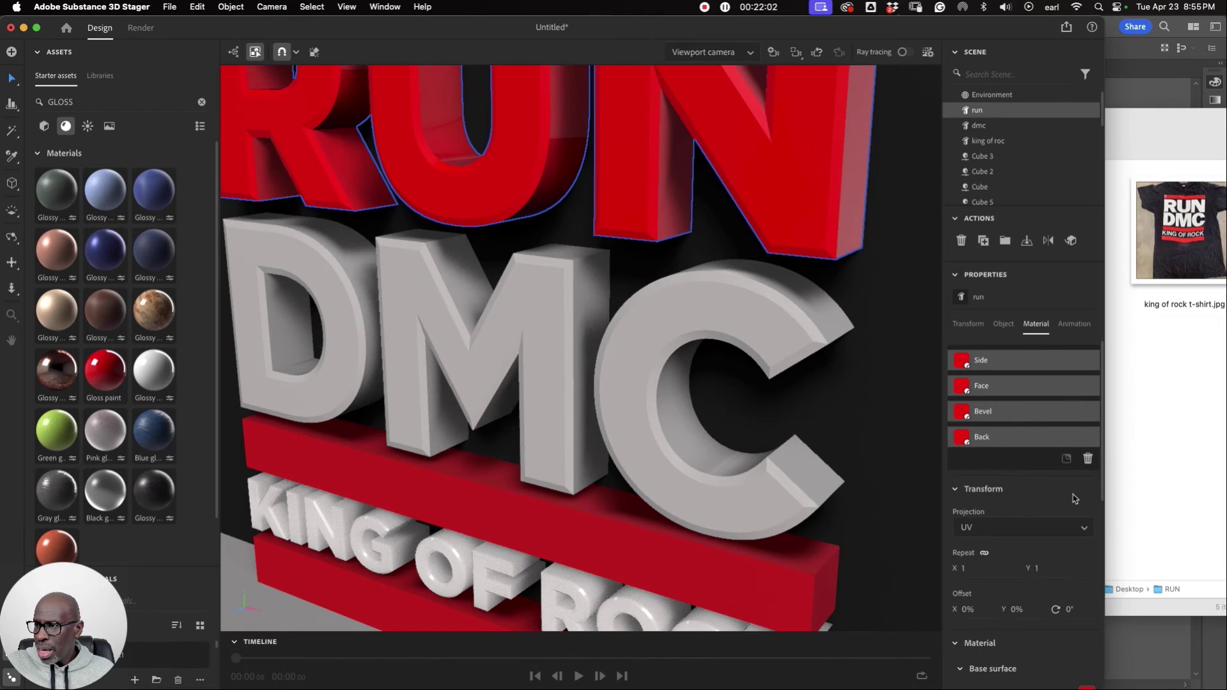
Set the base color of the RUN text's gloss paint to white, RGB 255, 255, 255.
scroll(1075, 499, down, 5)
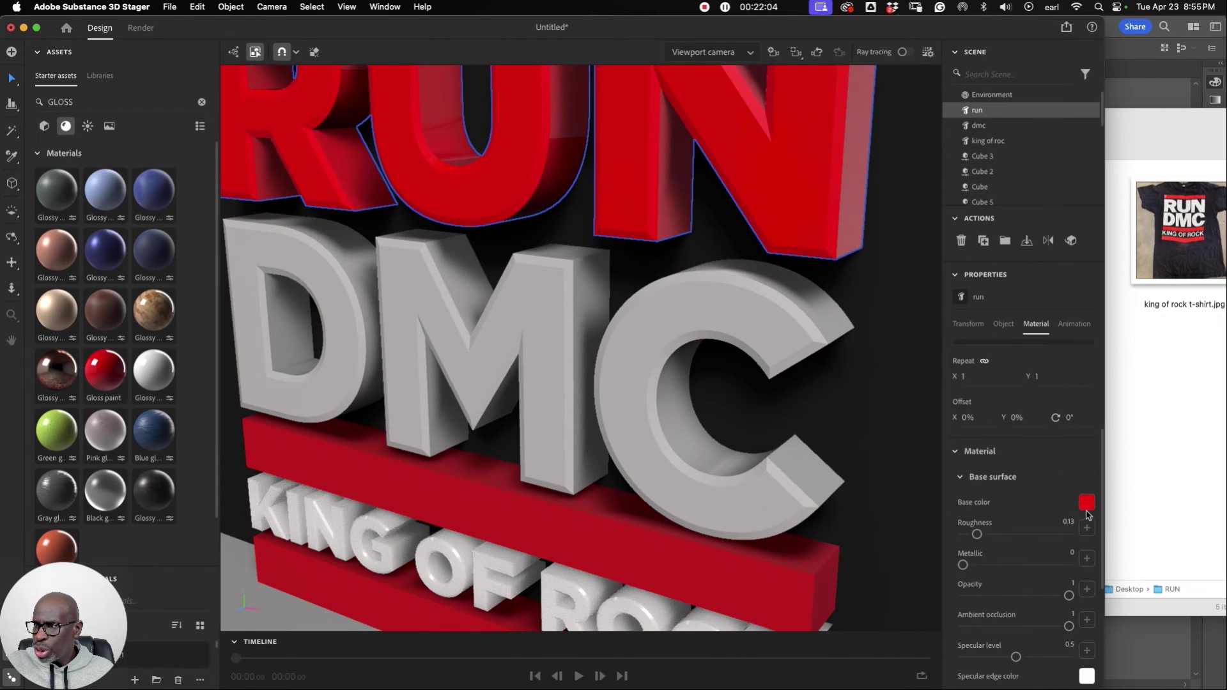
click(1089, 506)
drag(1057, 424, 906, 411)
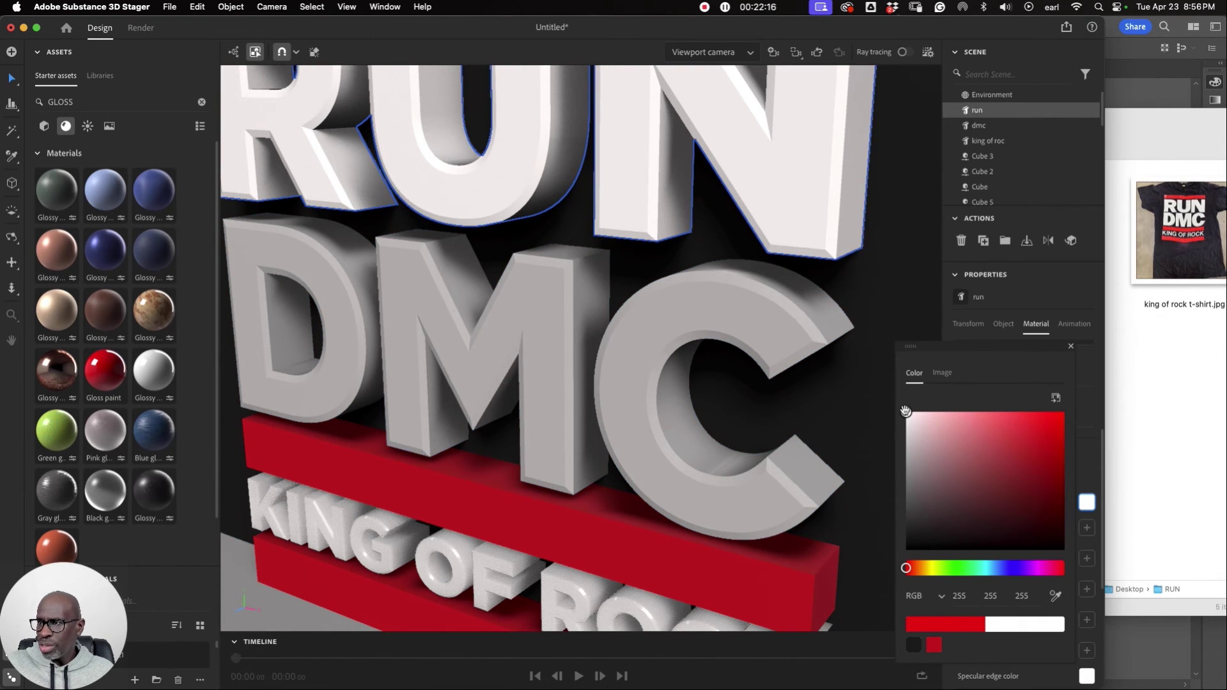
Sample the RUN text's white gloss material onto both the DMC and KING OF ROCK texts, then return to the selection tool.
click(783, 331)
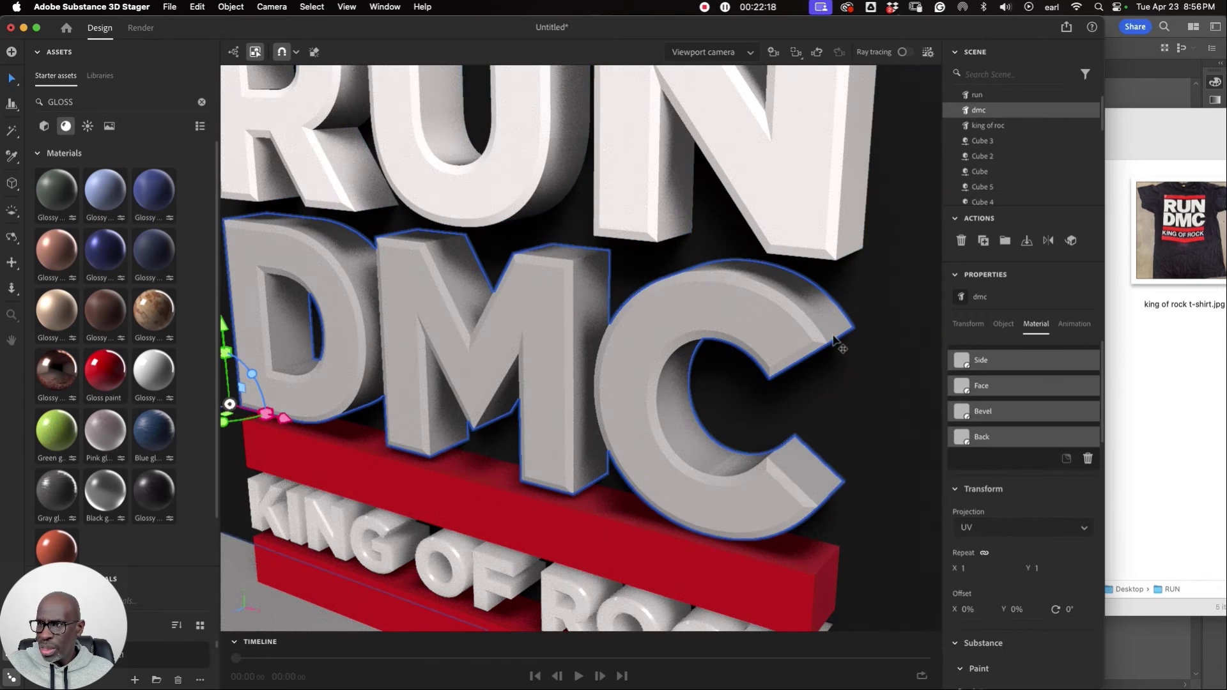
shift+click(566, 585)
key(i)
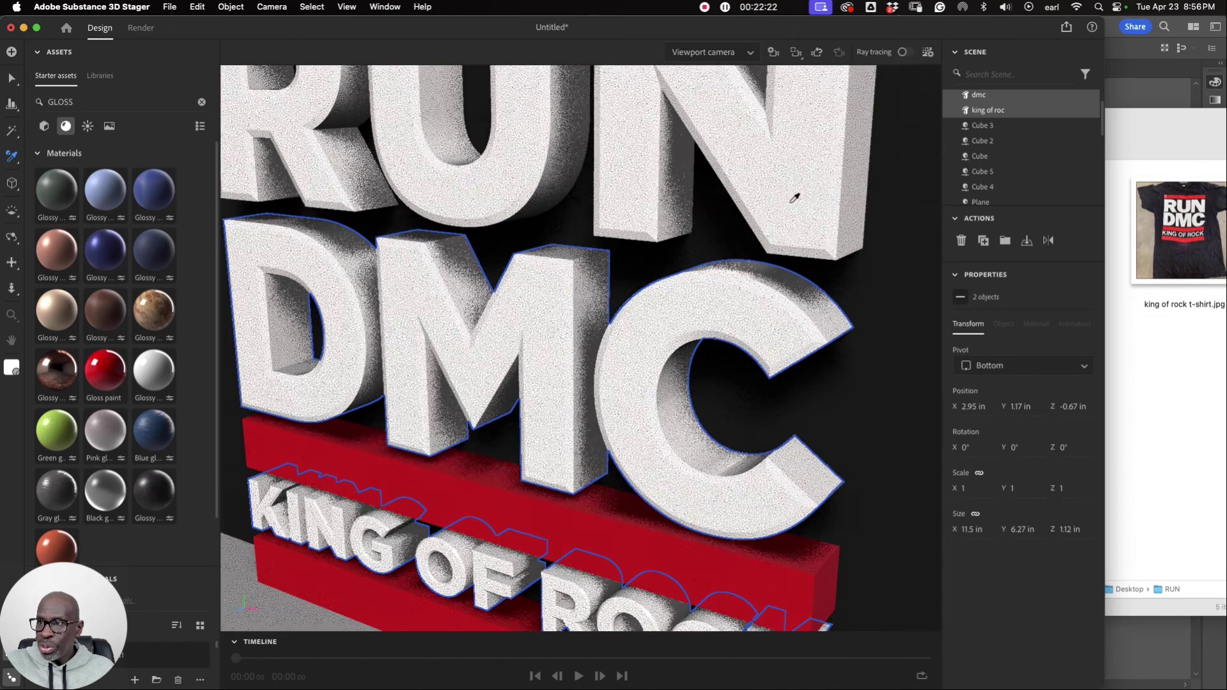
key(f)
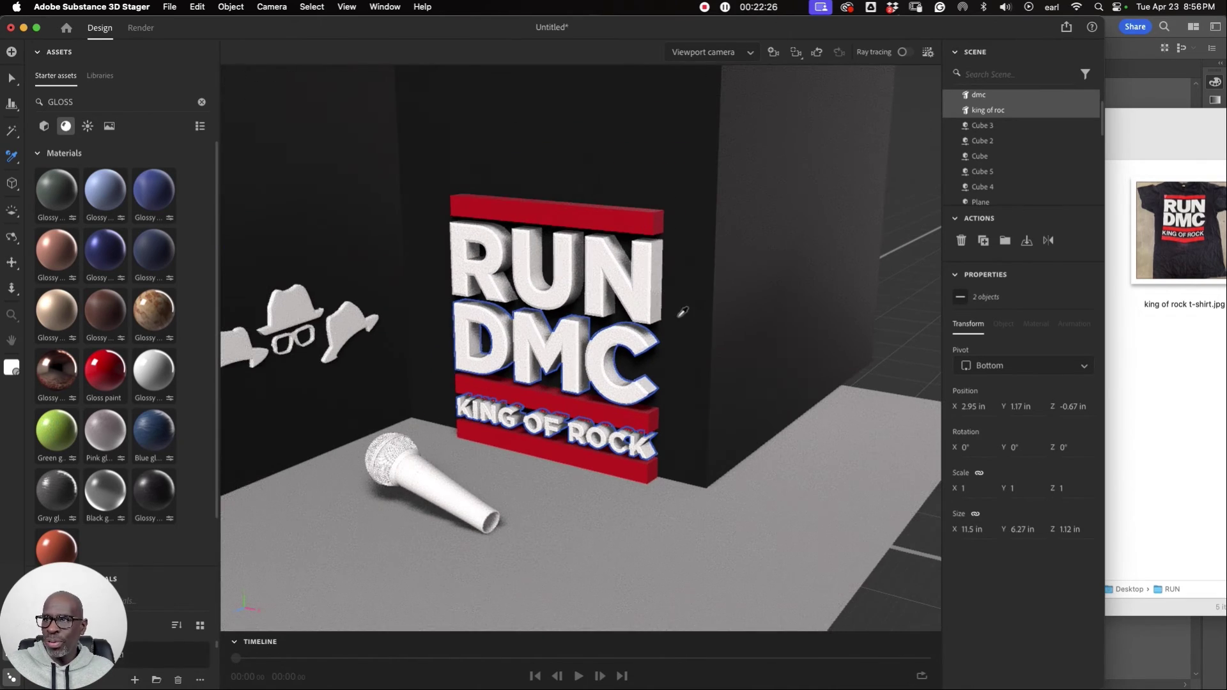
click(13, 80)
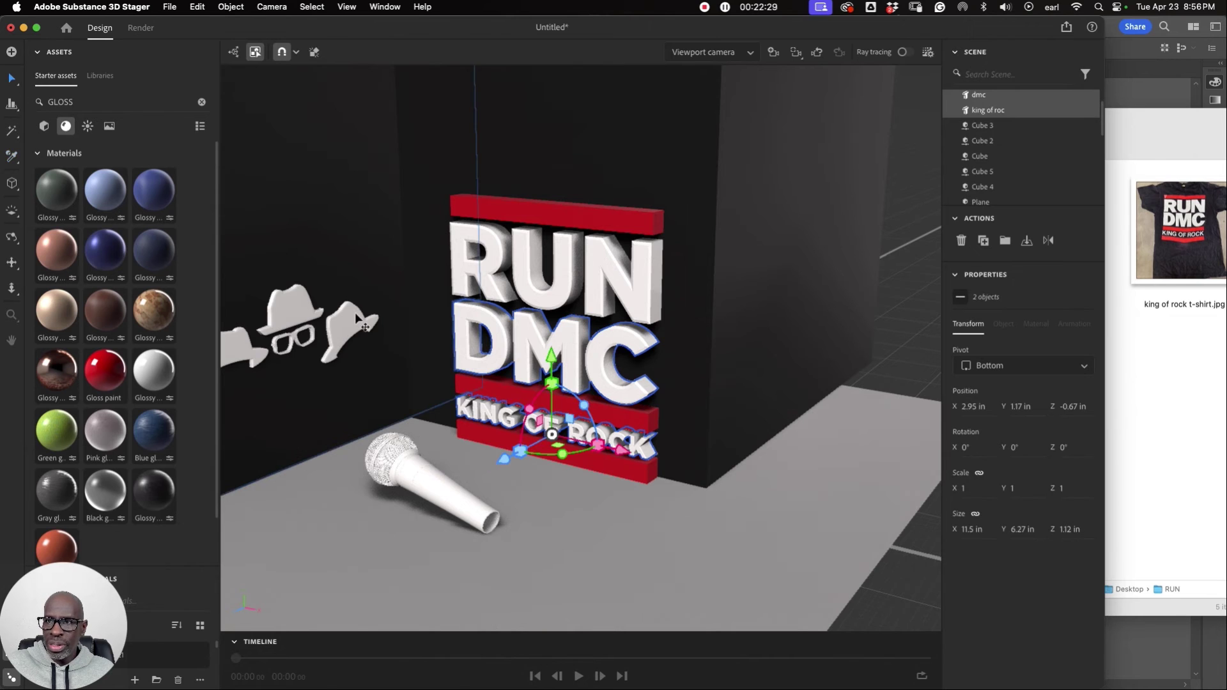
Nudge the hats-and-glasses artwork on the side wall to an X position of about -6.83 in.
click(349, 321)
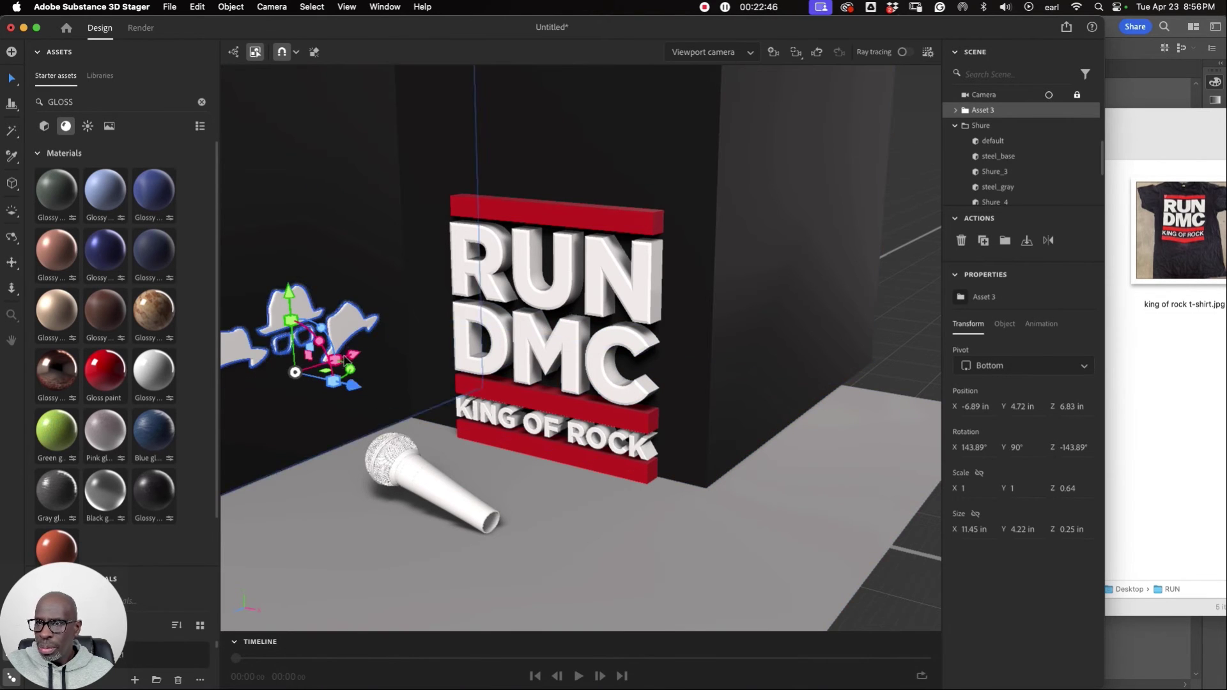
drag(342, 310, 343, 309)
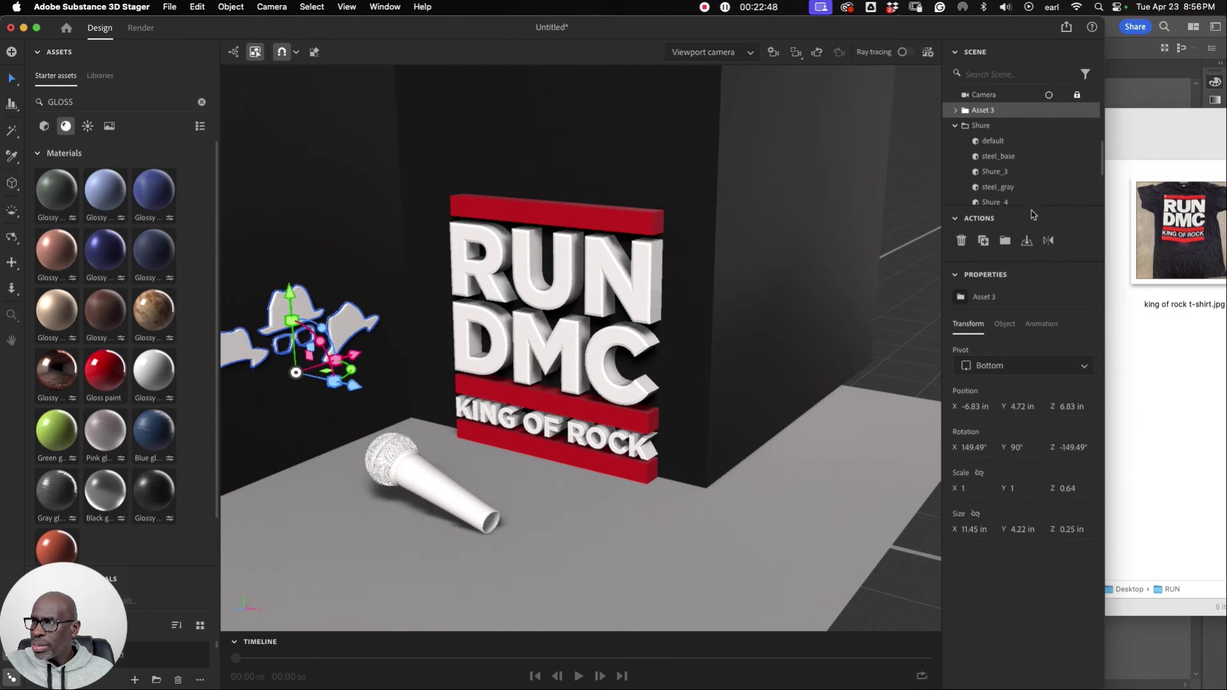
Collapse the Shure group, expand the Asset 3 artwork group and hide its groupNumber_0 part.
click(1005, 324)
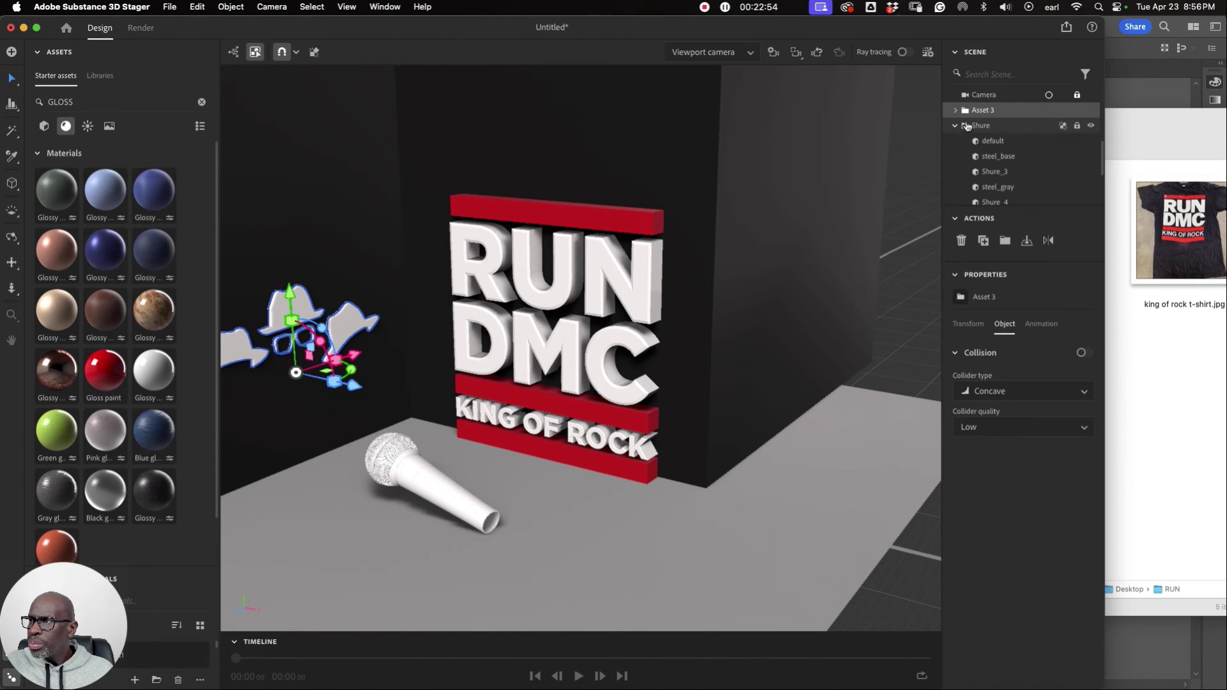
click(956, 126)
click(957, 161)
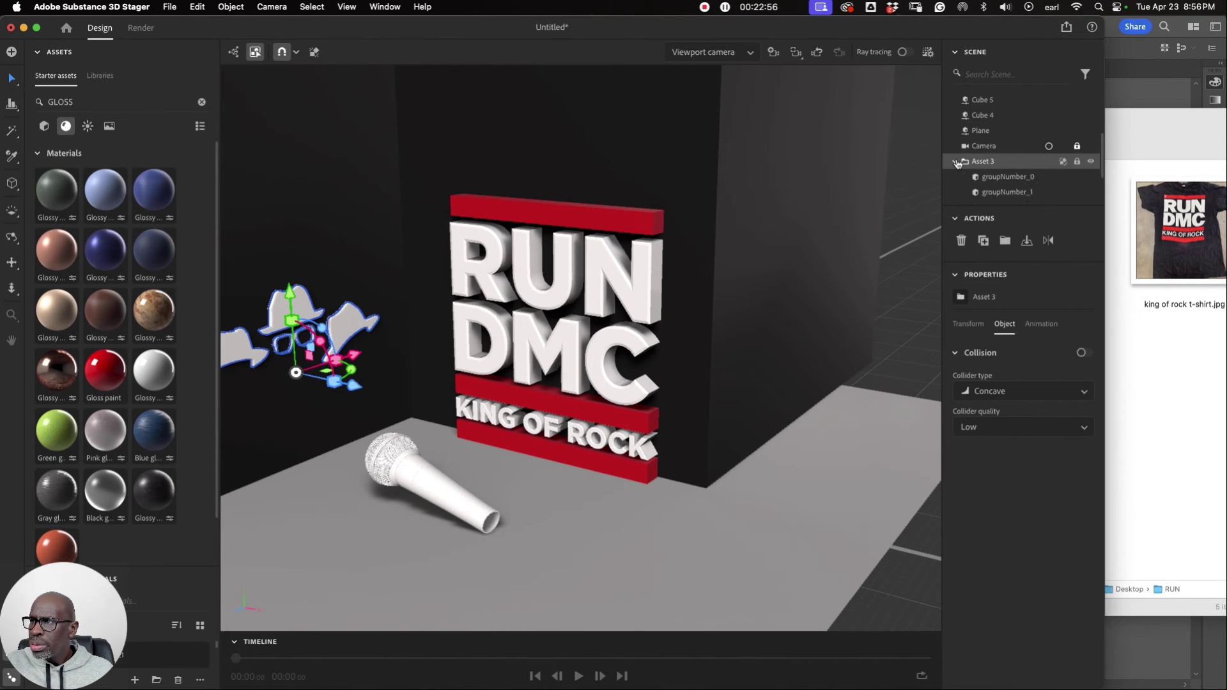
click(1089, 179)
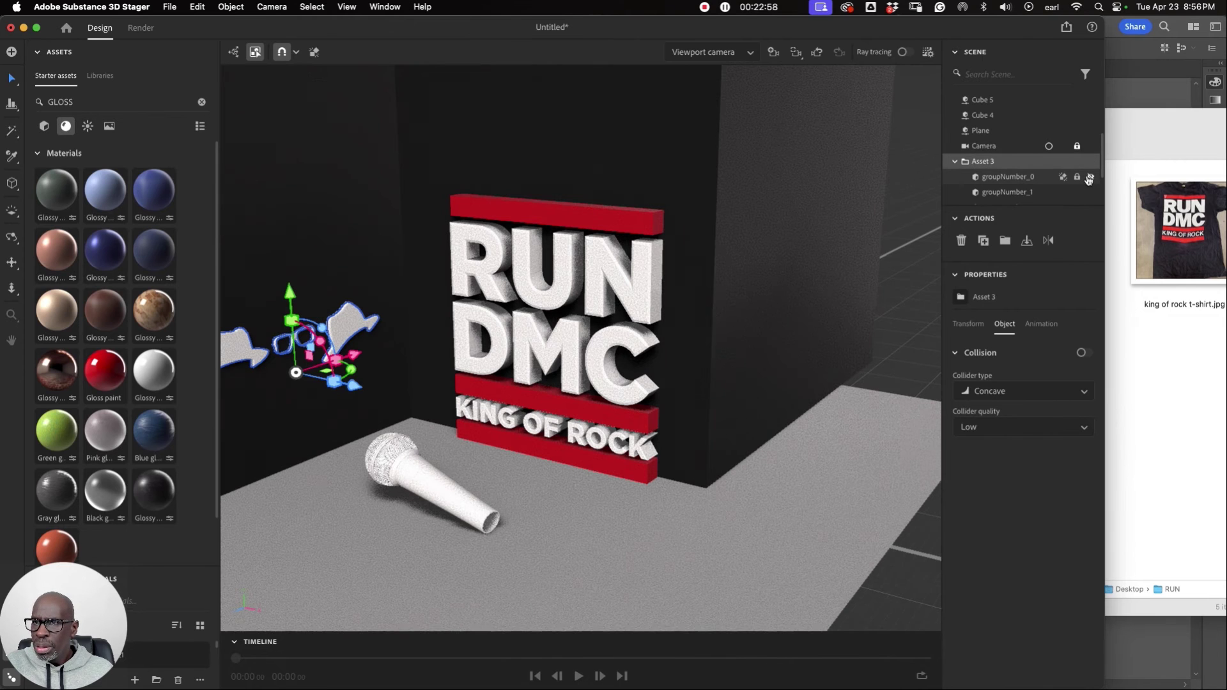
Show groupNumber_0, the middle hat of the Asset 3 artwork, and set its material's base color to black, RGB 0, 0, 0.
click(1089, 179)
scroll(1081, 157, down, 3)
scroll(1077, 147, down, 1)
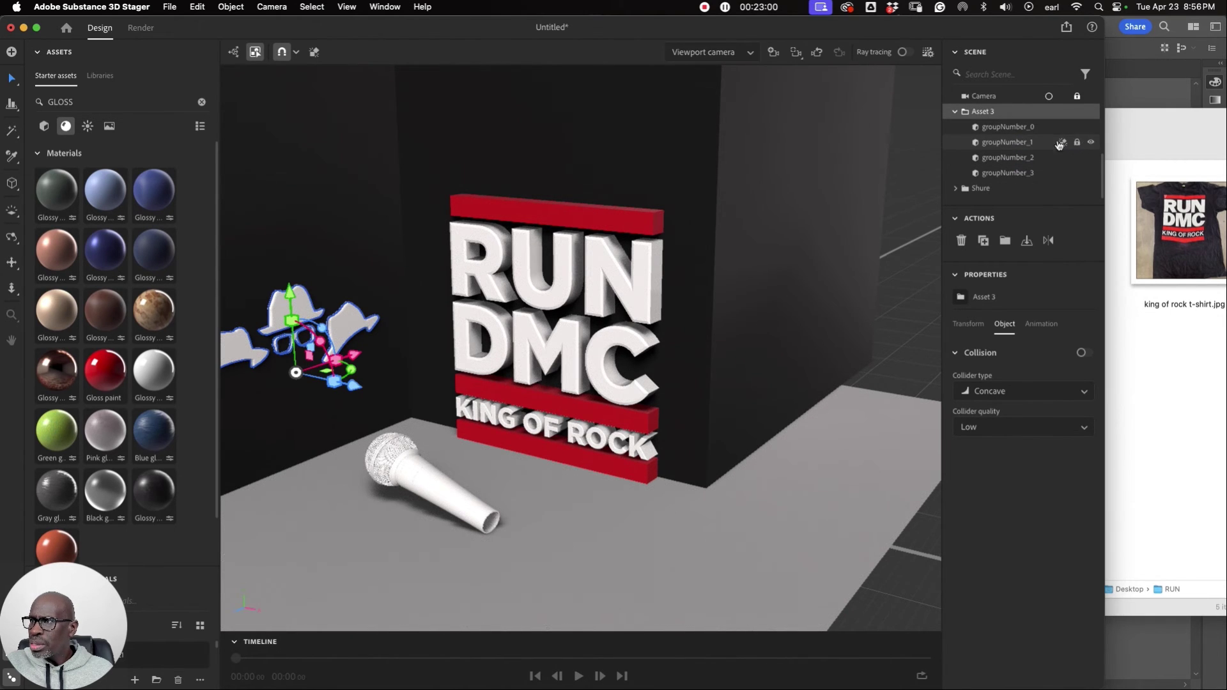
click(1003, 127)
click(1036, 325)
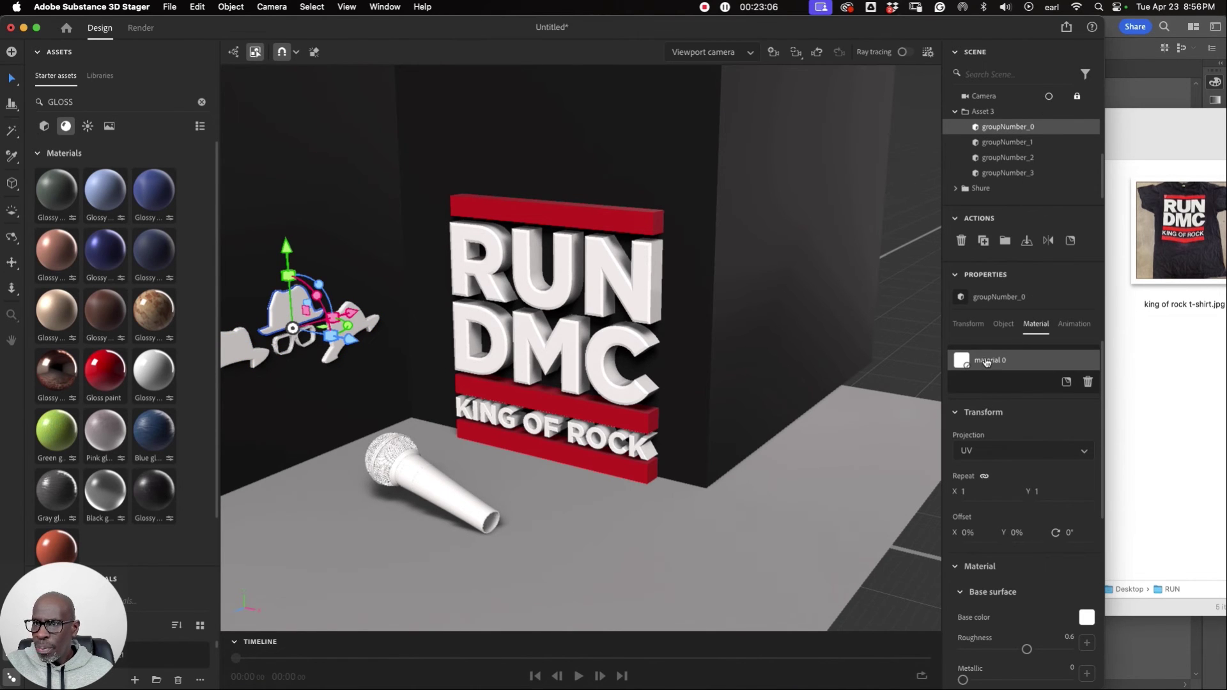
click(1087, 618)
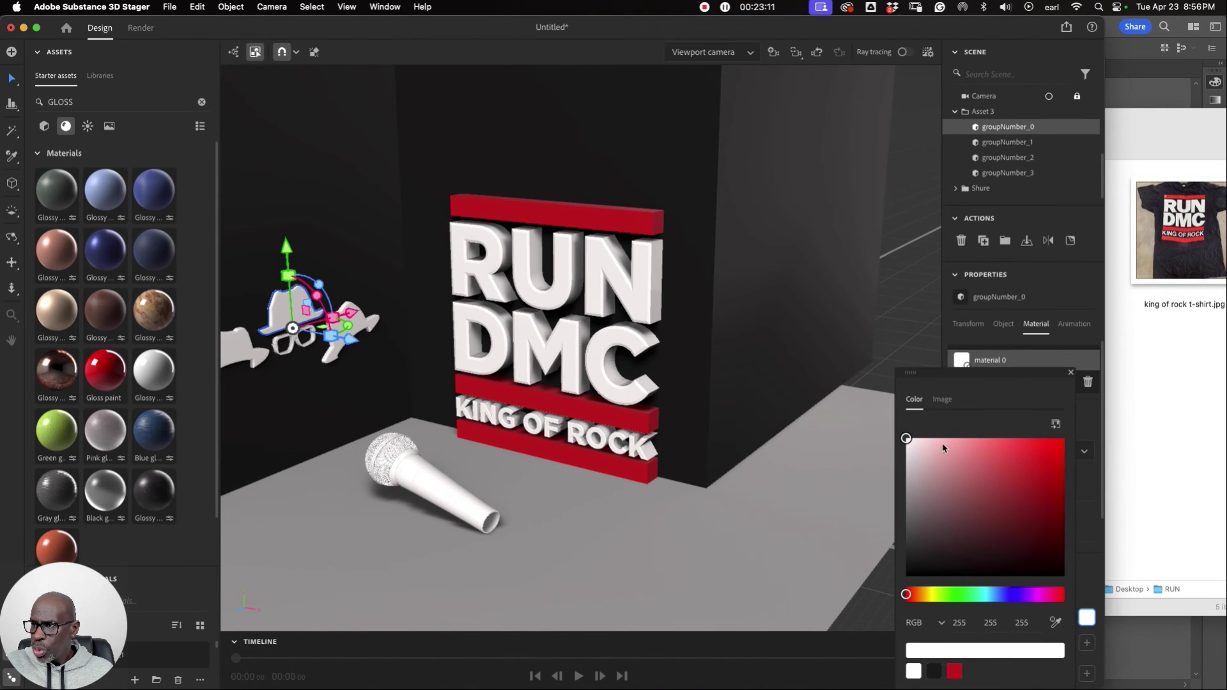
drag(906, 440, 901, 594)
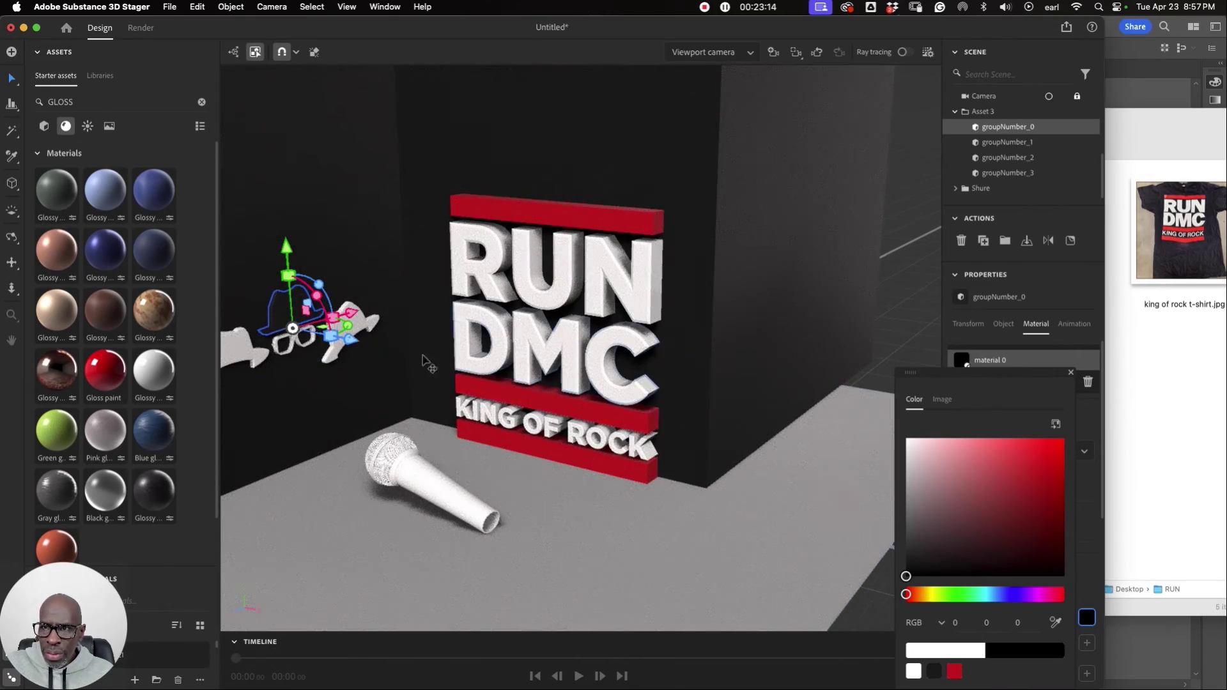
Set the black hat material's roughness to about 0.07 and metallic to about 0.27, and turn on ray tracing.
scroll(273, 309, up, 2)
scroll(285, 315, up, 3)
scroll(285, 313, down, 4)
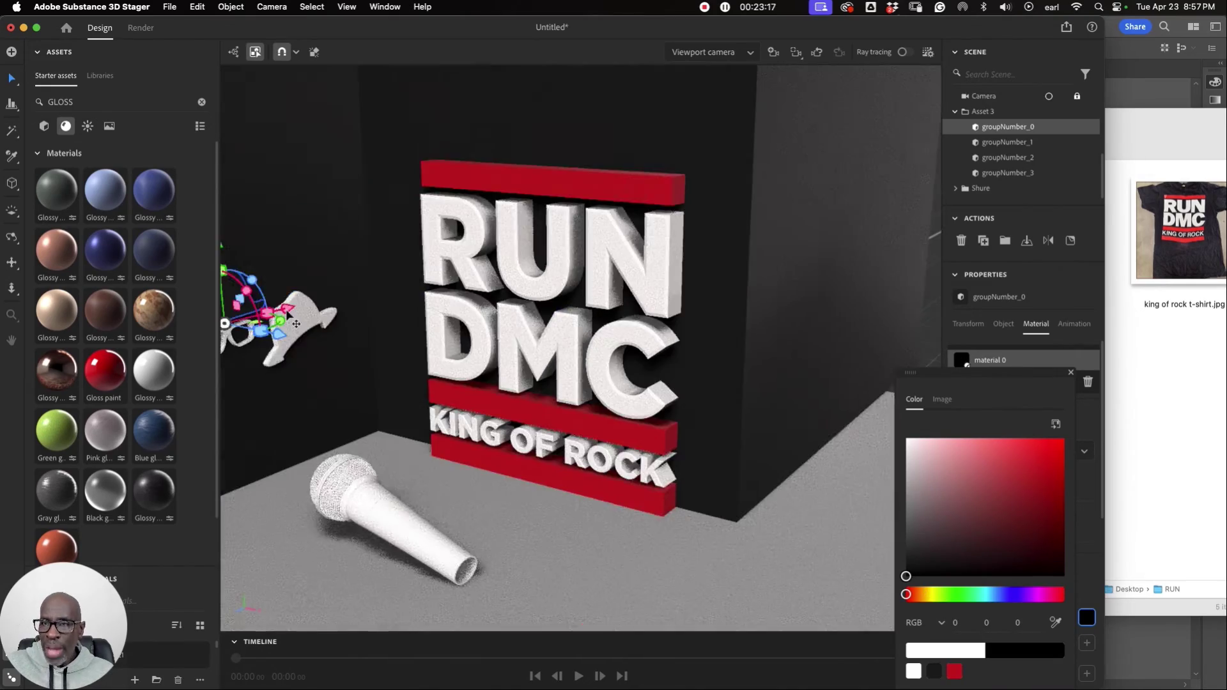
scroll(299, 313, down, 1)
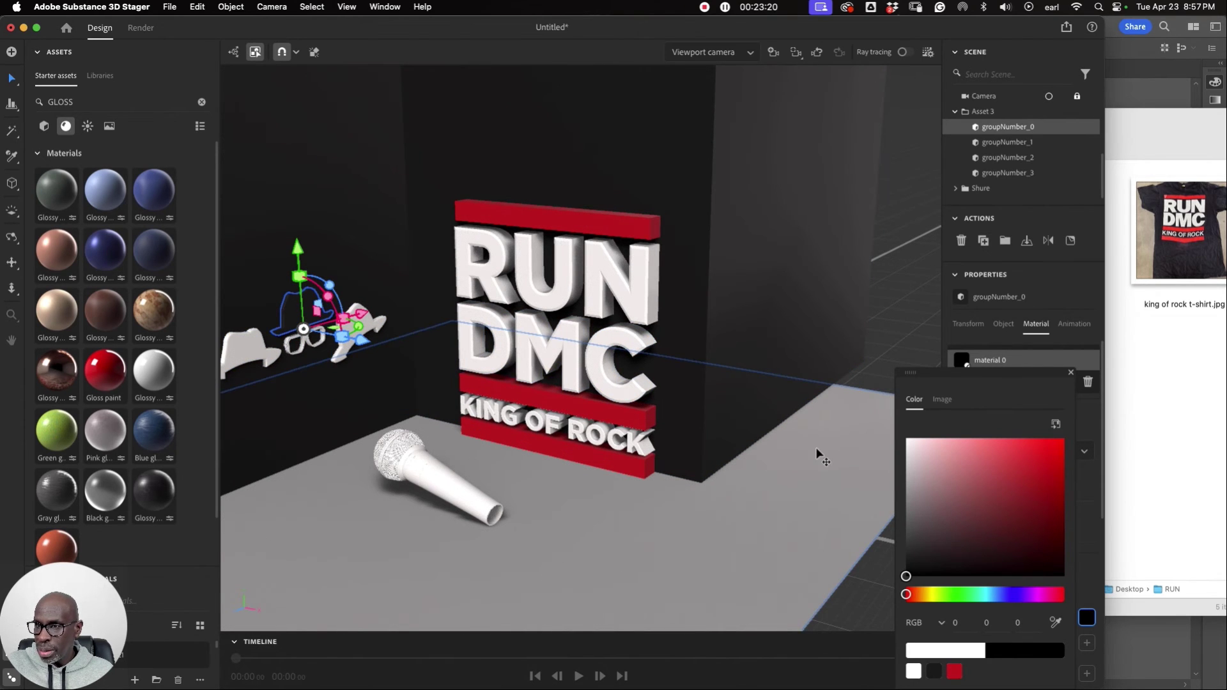
scroll(1037, 482, down, 4)
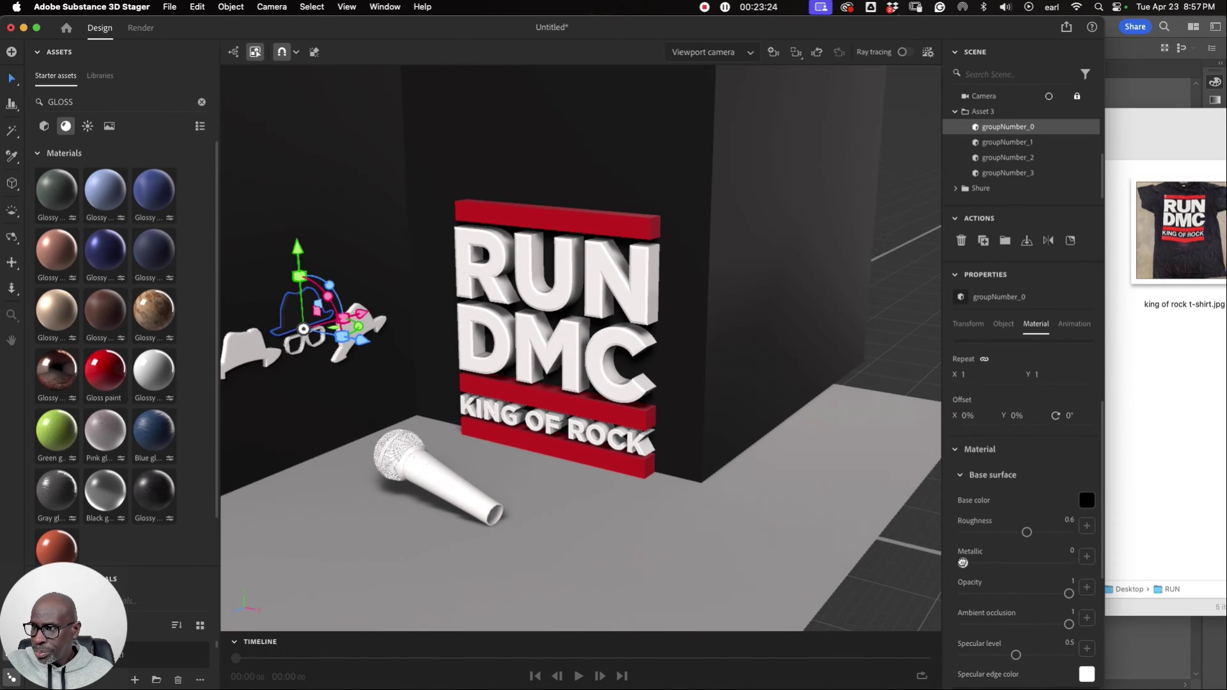
drag(964, 563, 991, 563)
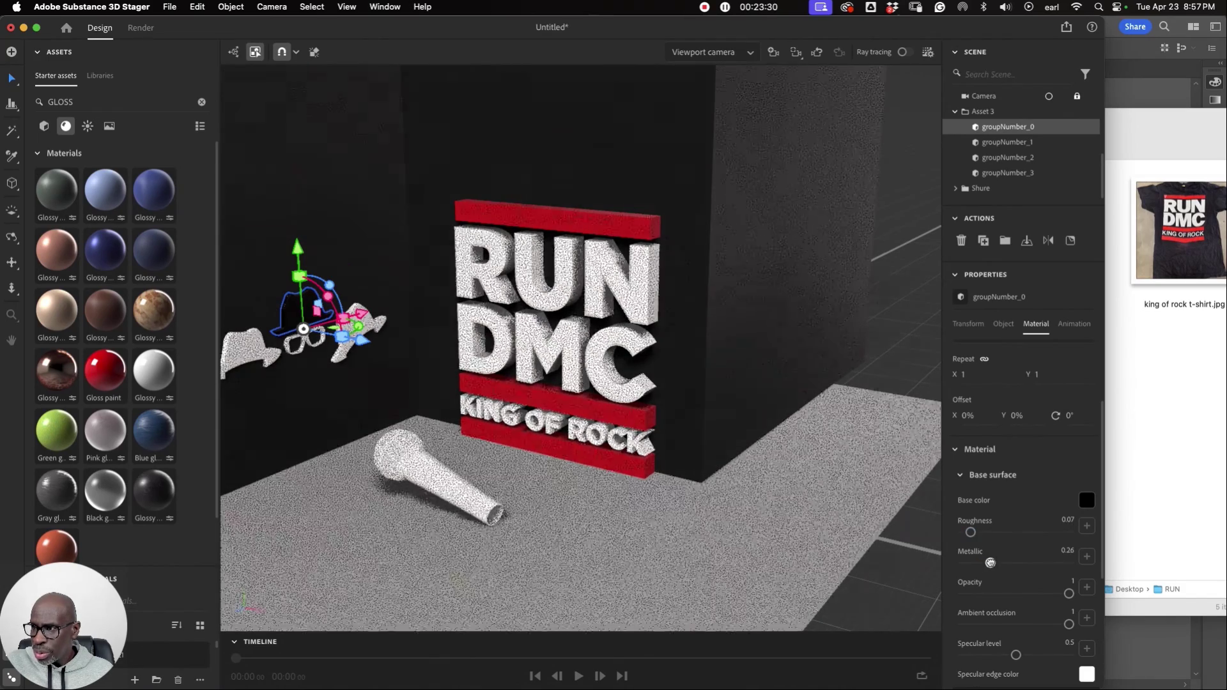
click(903, 53)
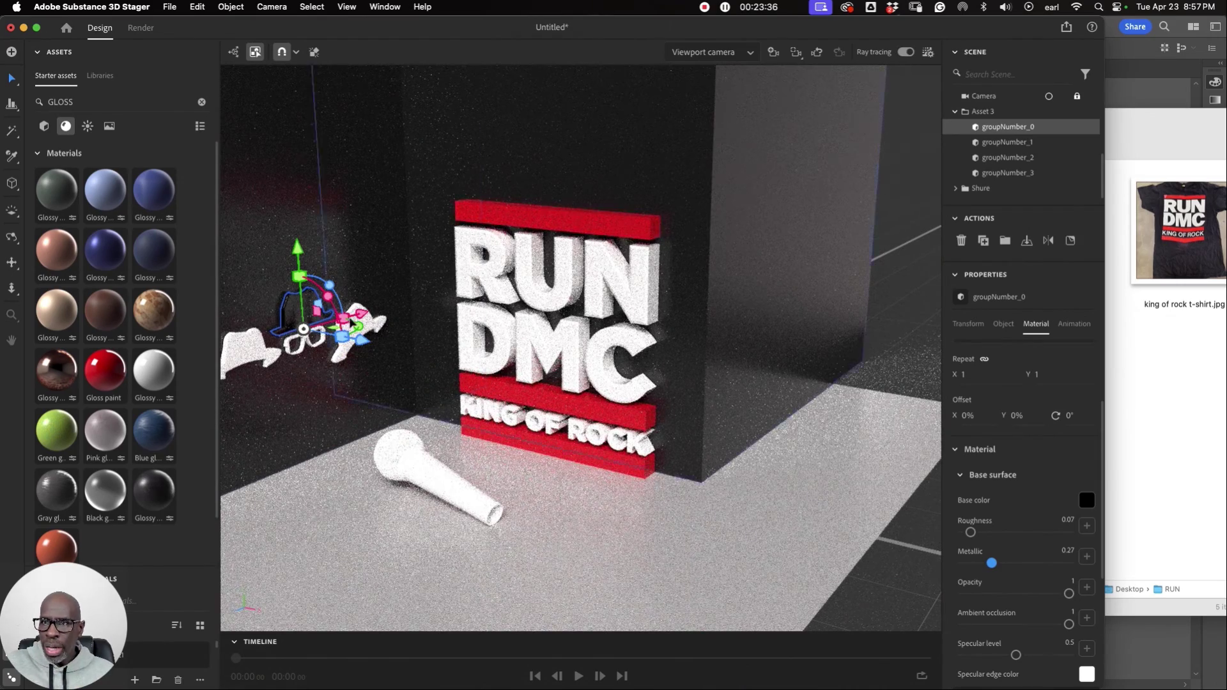
Sample the middle hat's black material onto groupNumber_1, groupNumber_2 and groupNumber_3, and return to the selection tool.
click(325, 348)
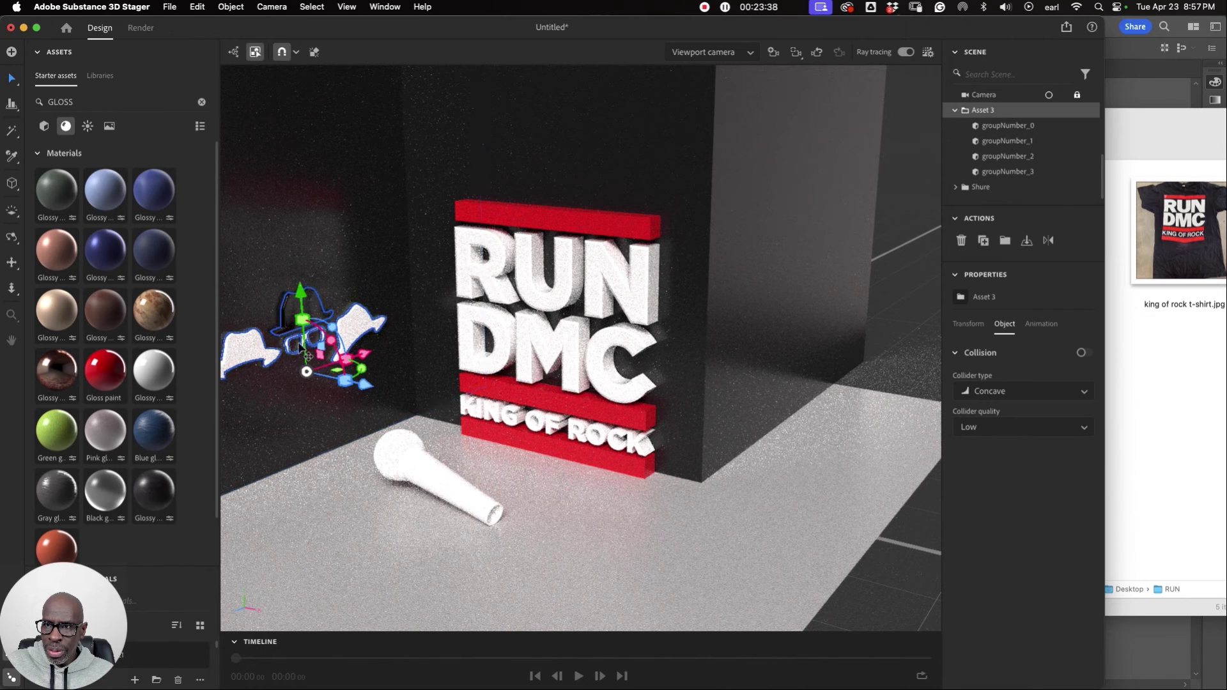
click(1009, 127)
click(1009, 142)
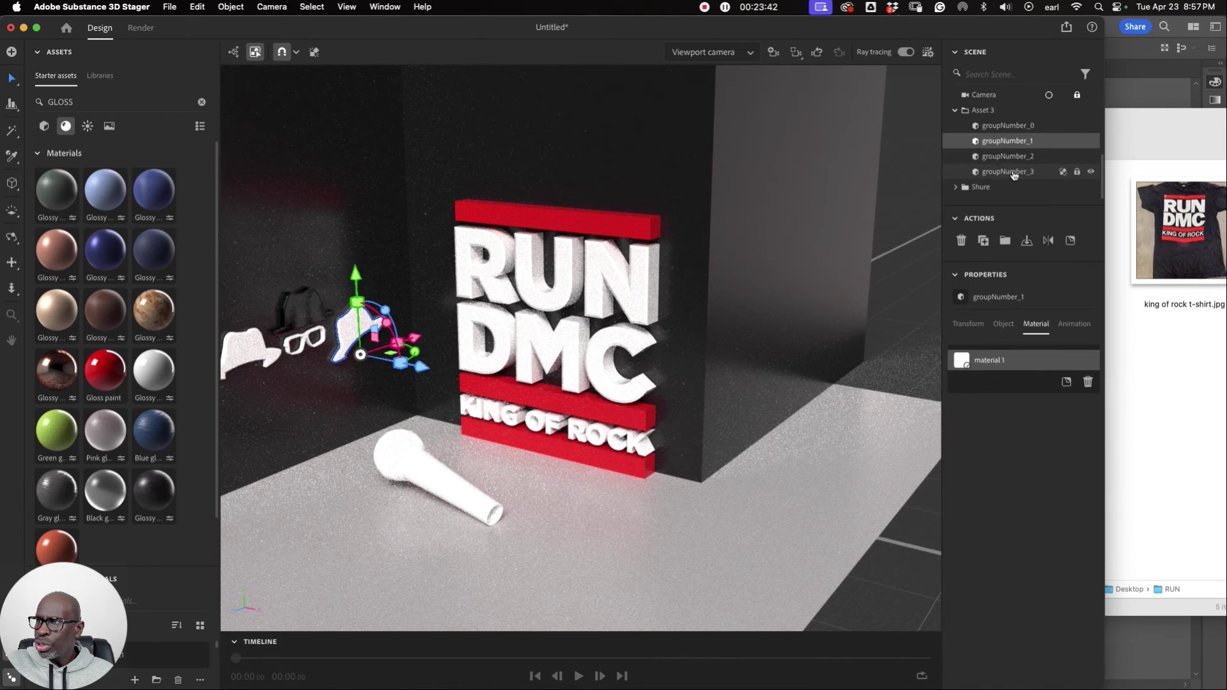
shift+click(1013, 173)
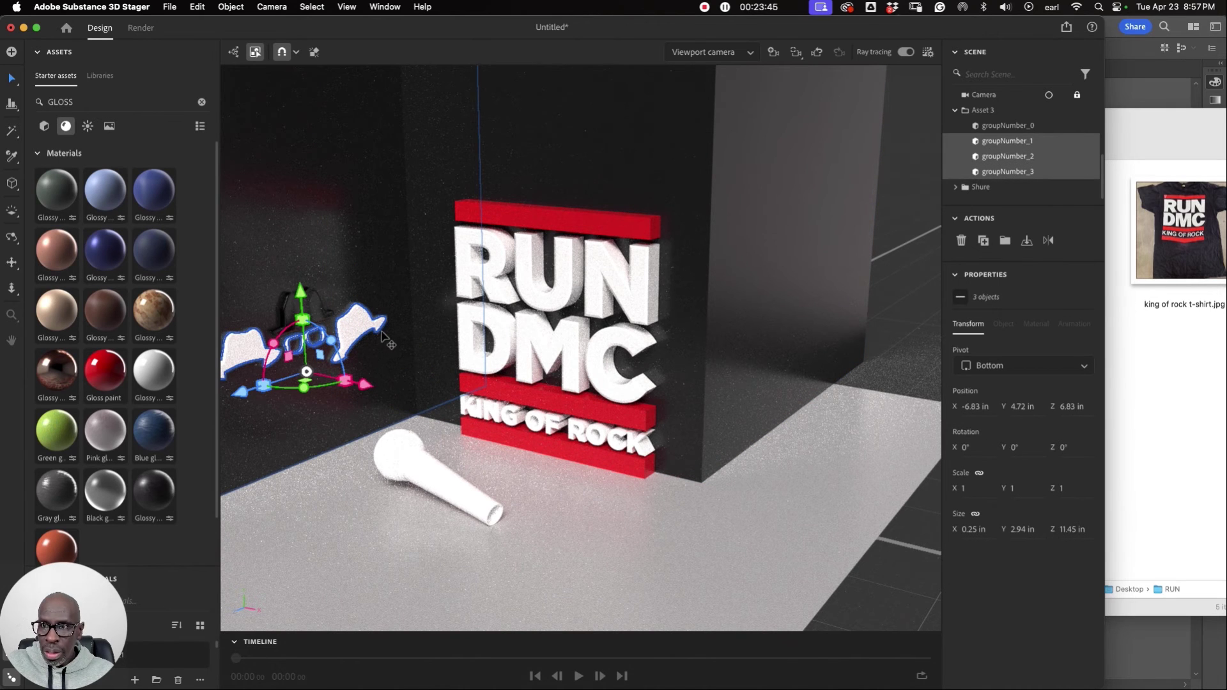
key(i)
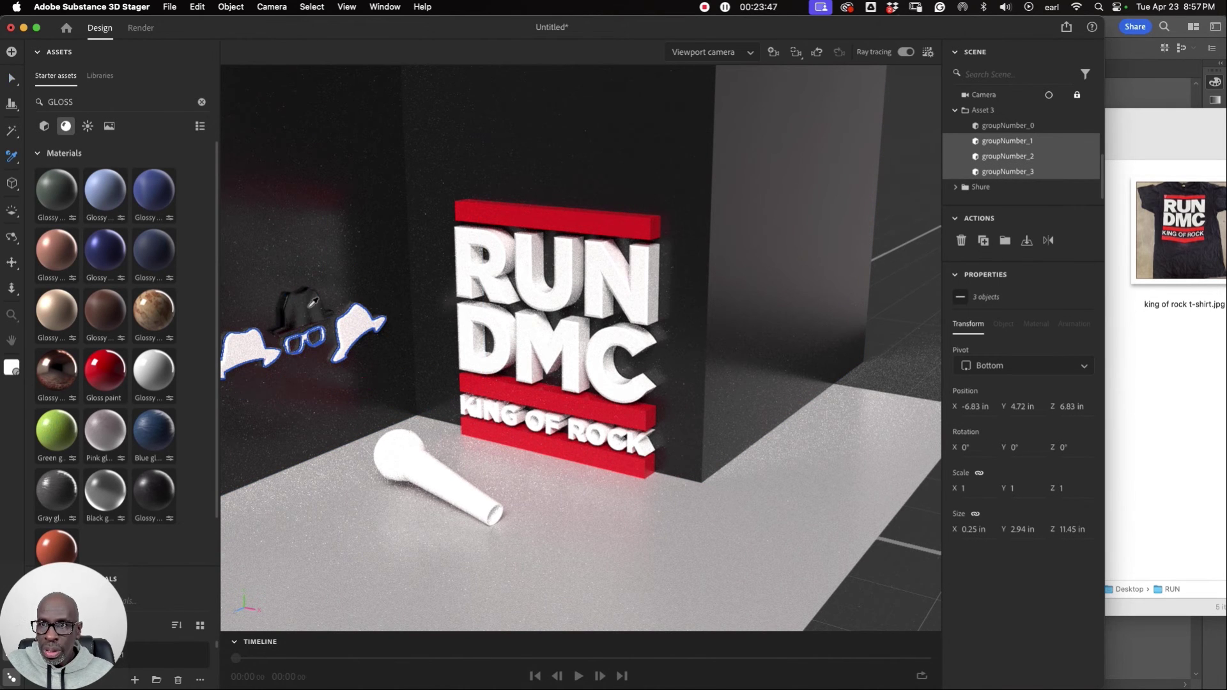
click(306, 301)
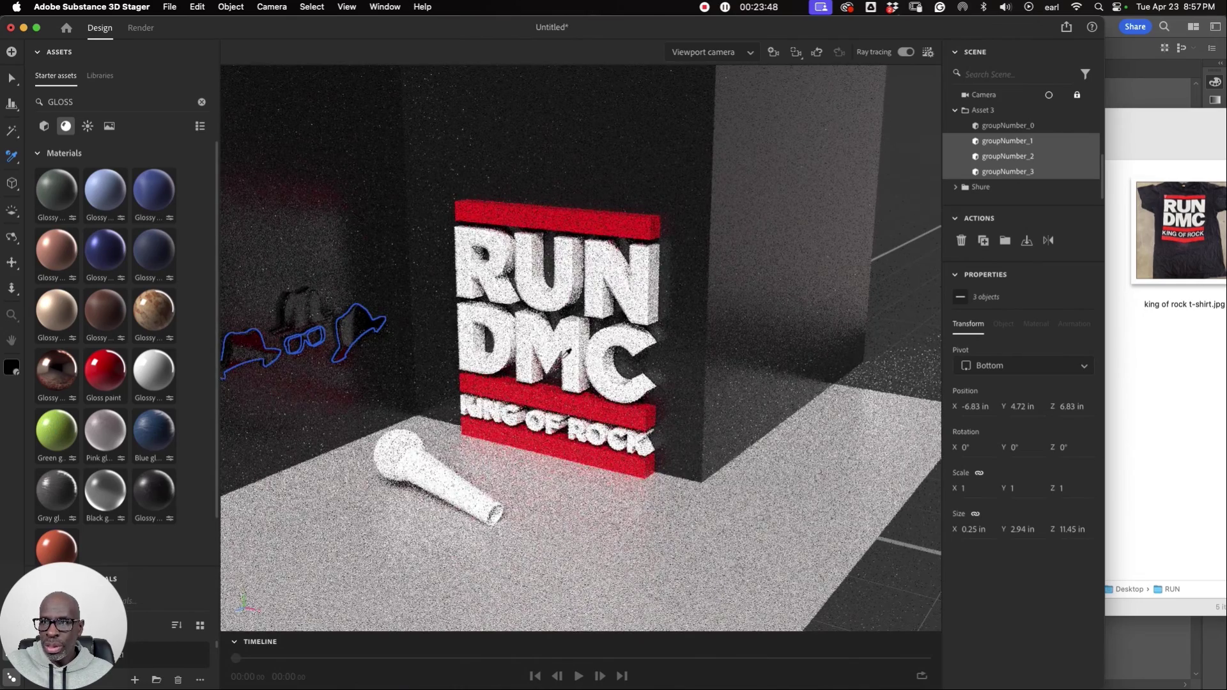
click(12, 78)
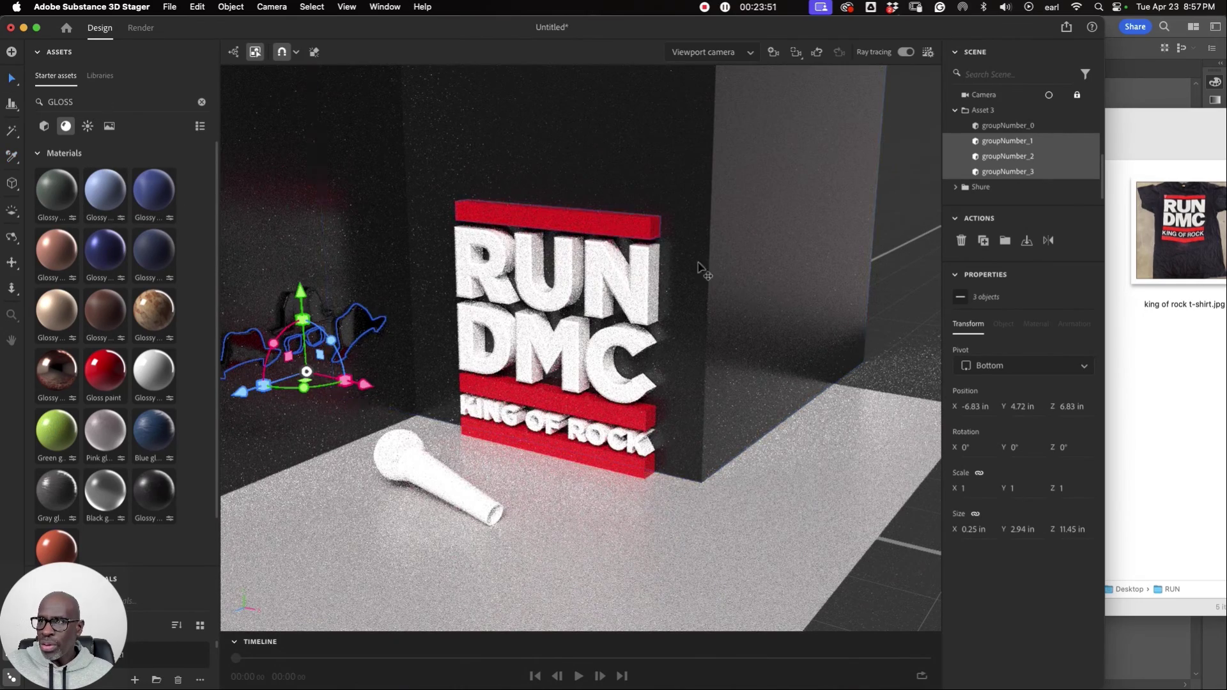
Set the material of Cube 4, the wall behind the lettering, to roughness 0.46 and metallic 0.04.
click(769, 299)
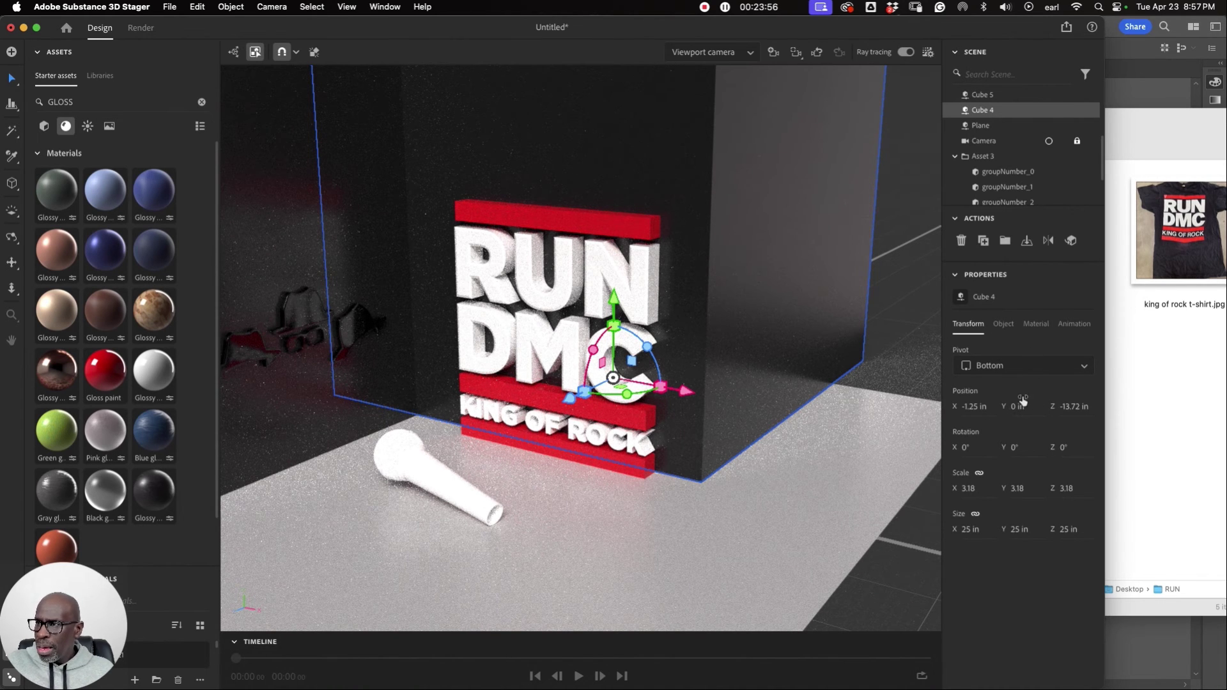
click(1036, 325)
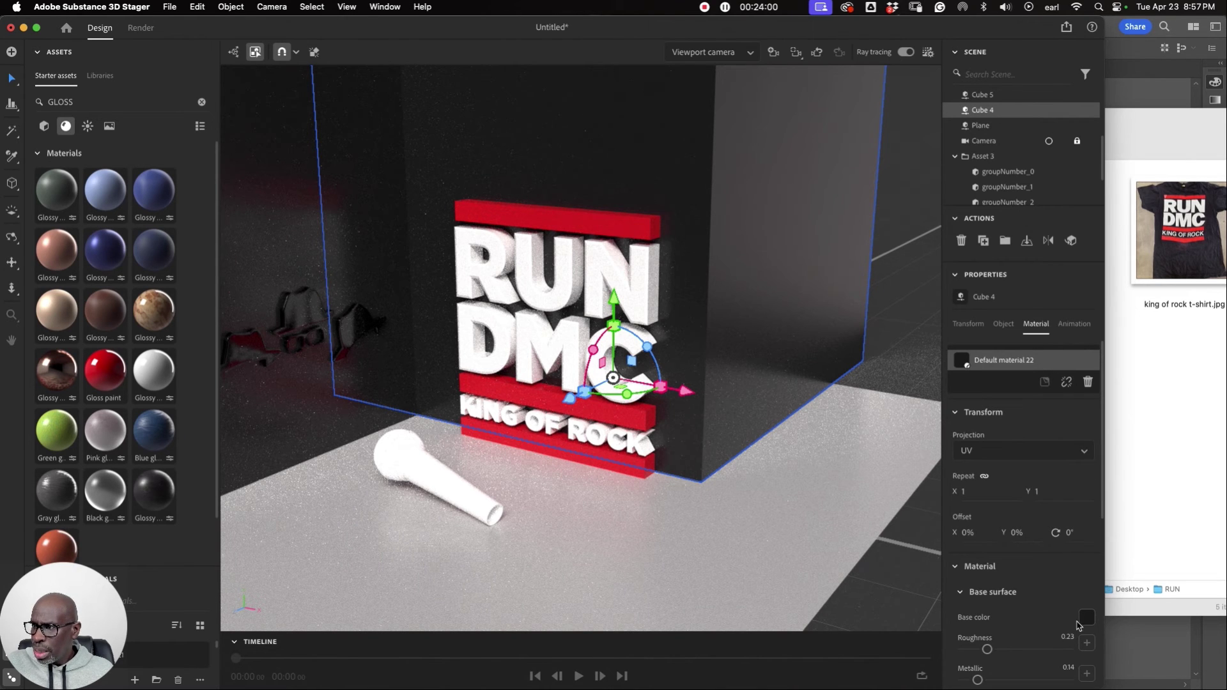
scroll(1052, 520, down, 3)
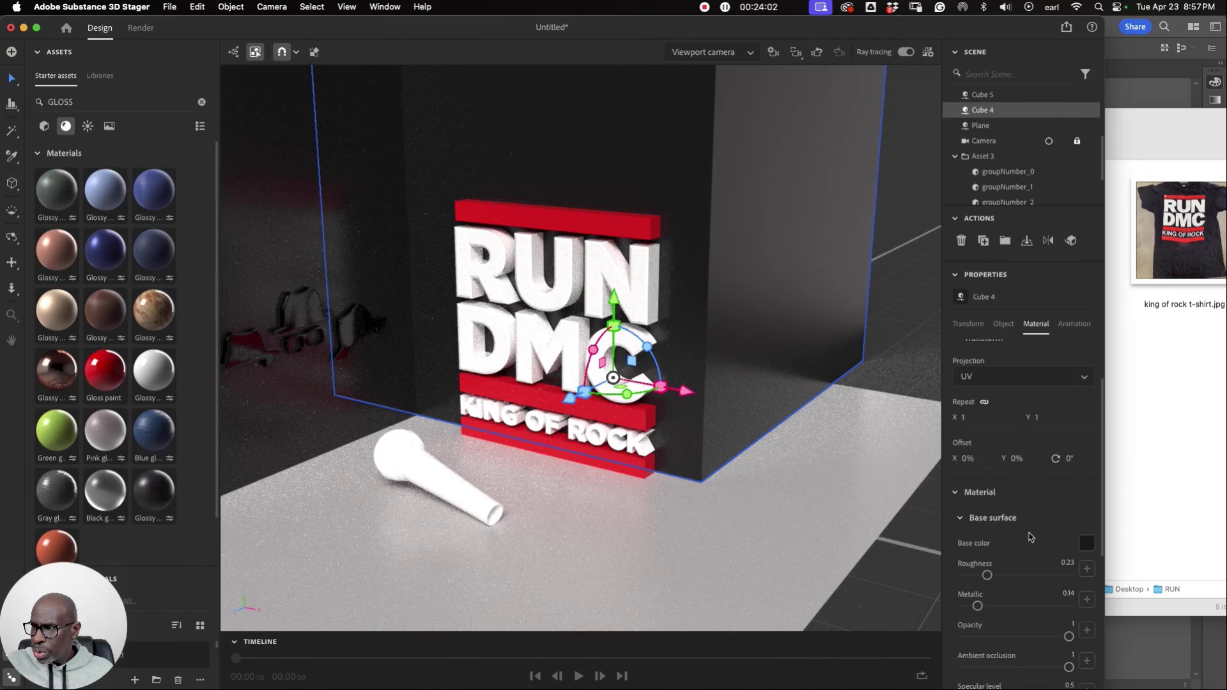
drag(988, 576, 967, 605)
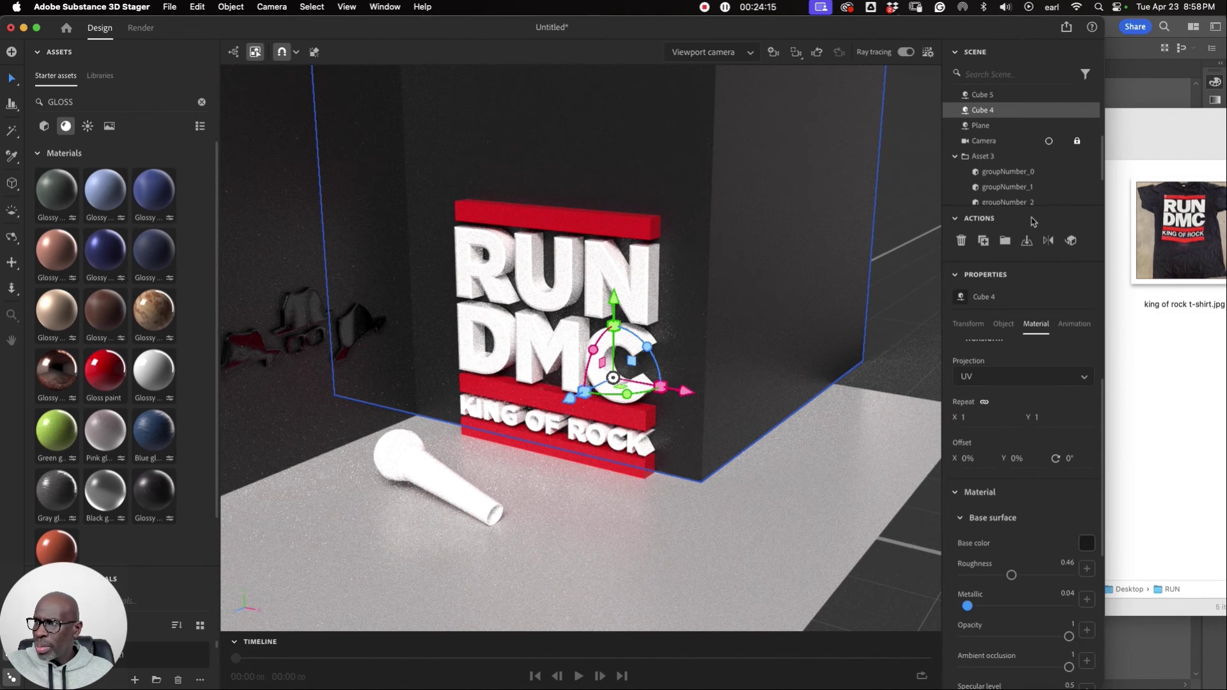
Group the RUN, DMC and KING OF ROCK texts with the three red bars, and check the group by toggling its visibility.
click(629, 229)
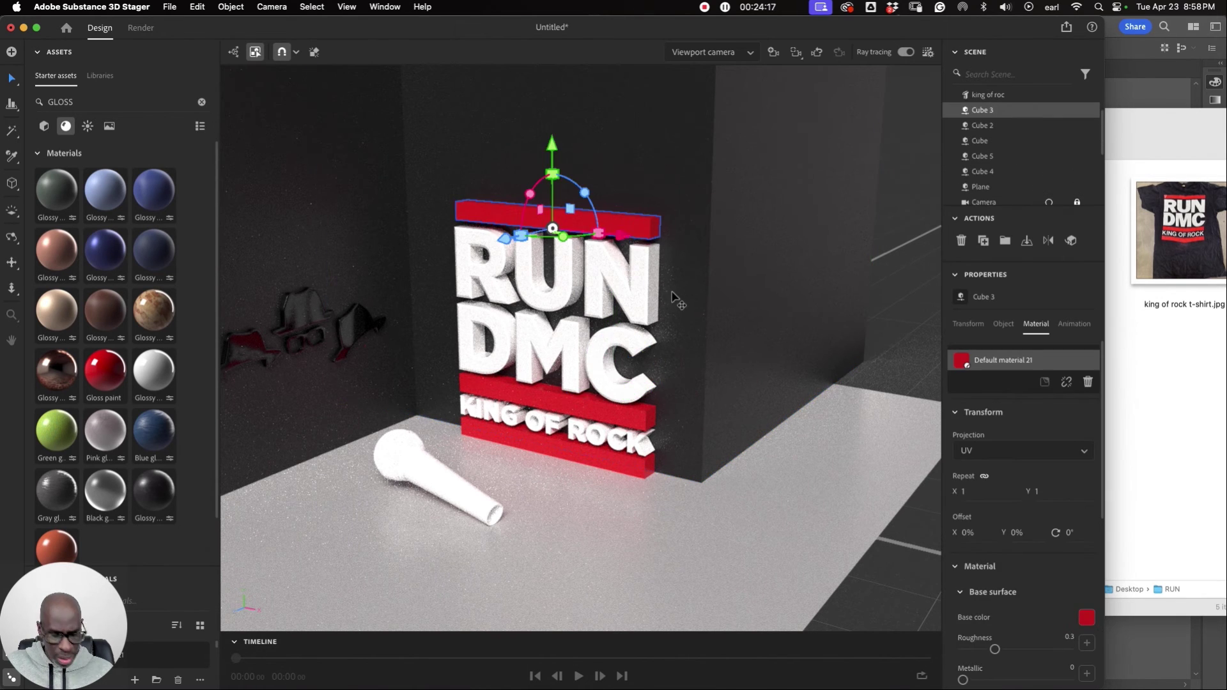
shift+click(641, 315)
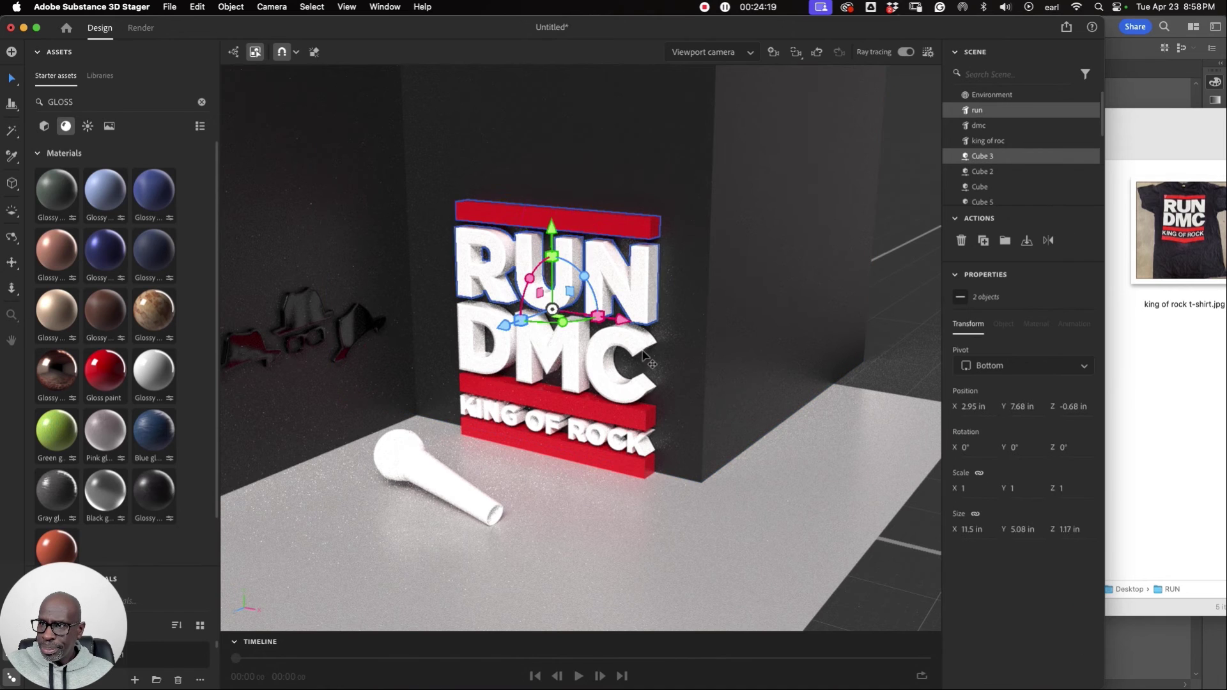
shift+click(634, 344)
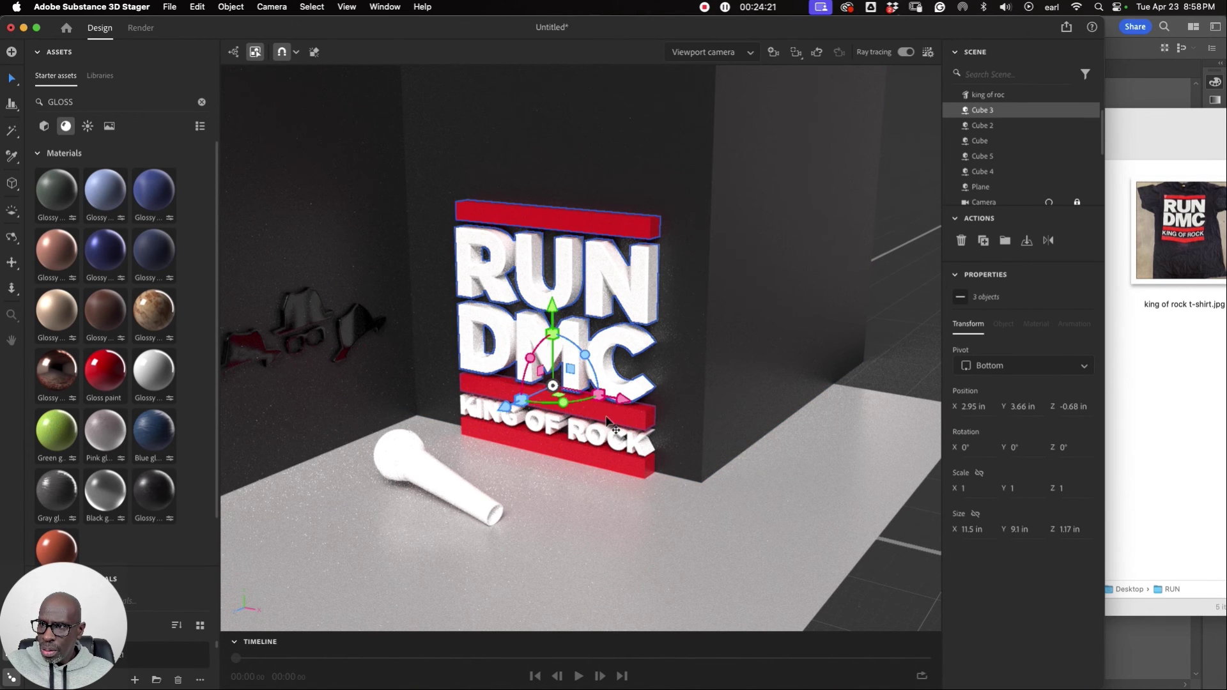
shift+click(618, 434)
shift+click(619, 467)
shift+click(620, 469)
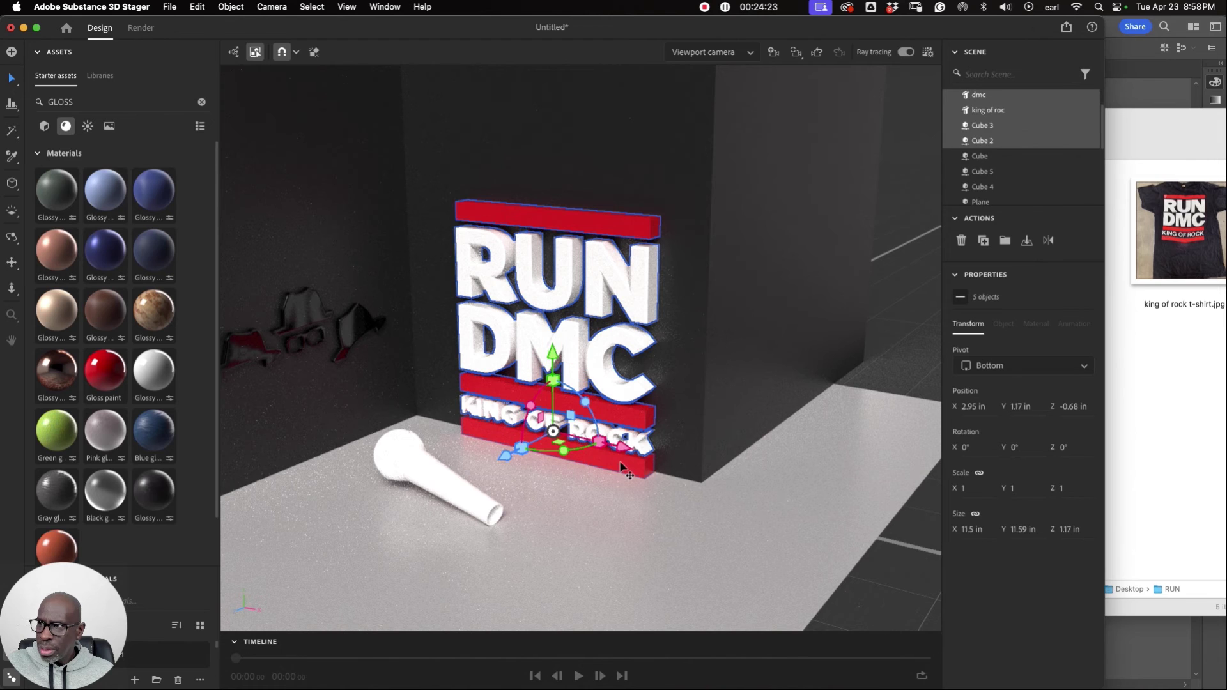
scroll(1026, 146, up, 5)
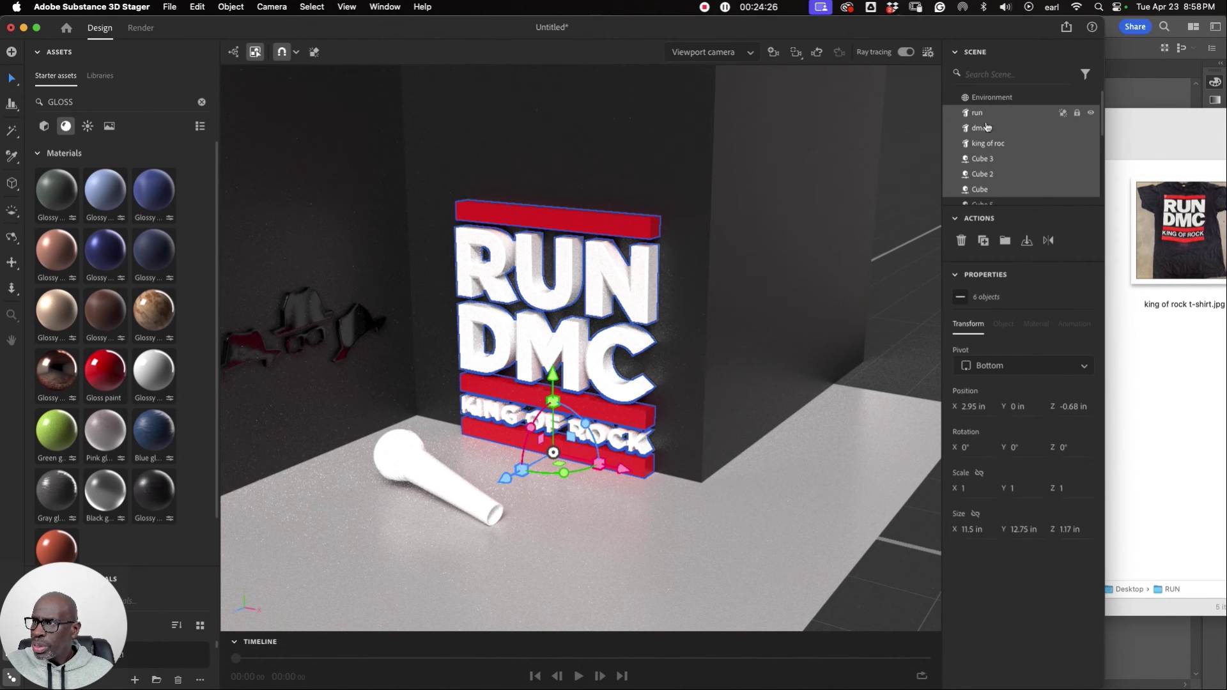
drag(1007, 187, 1007, 245)
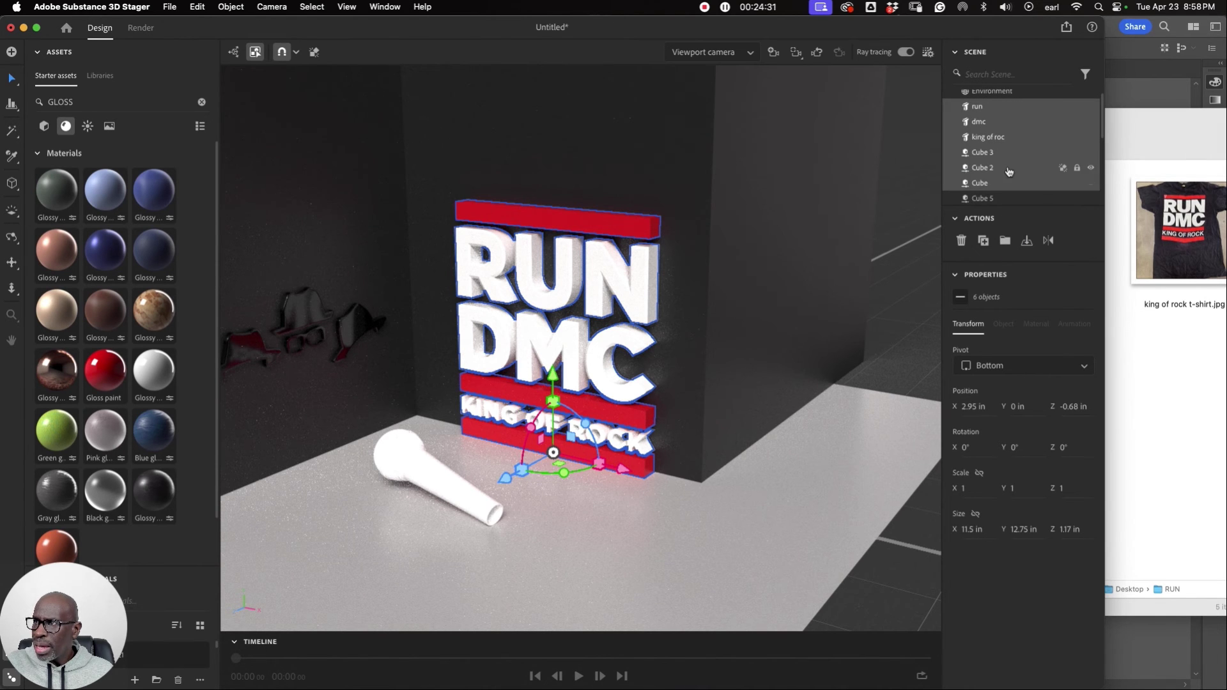
click(1005, 243)
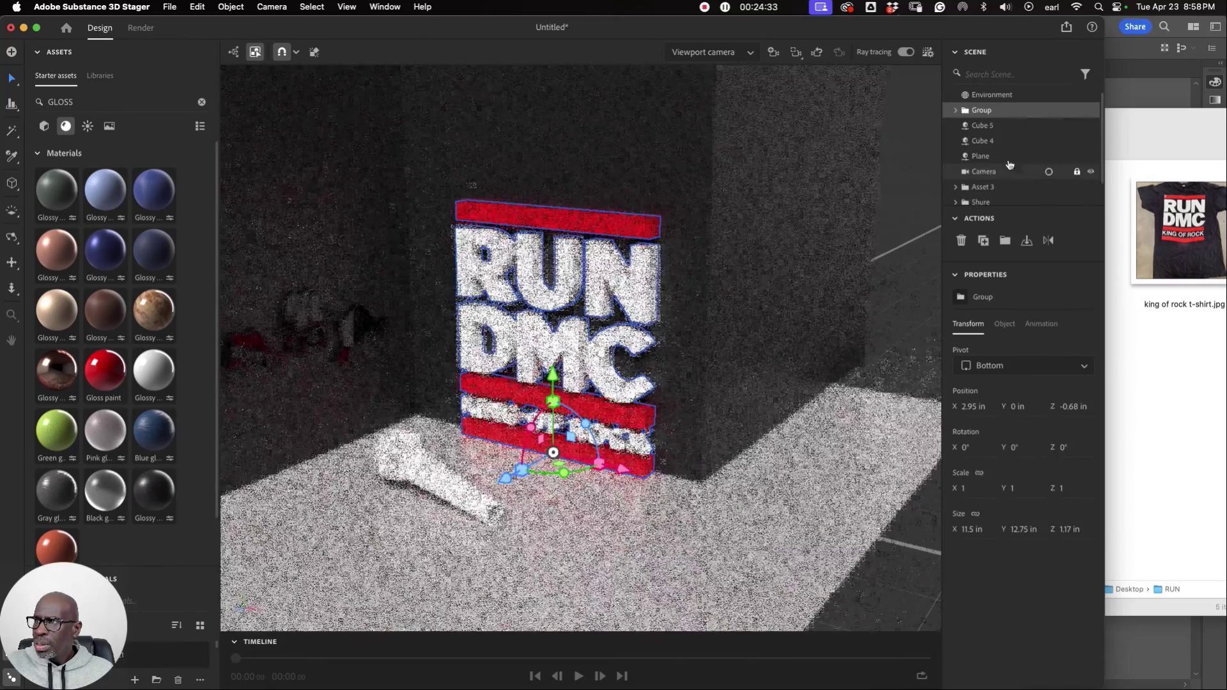
click(1092, 111)
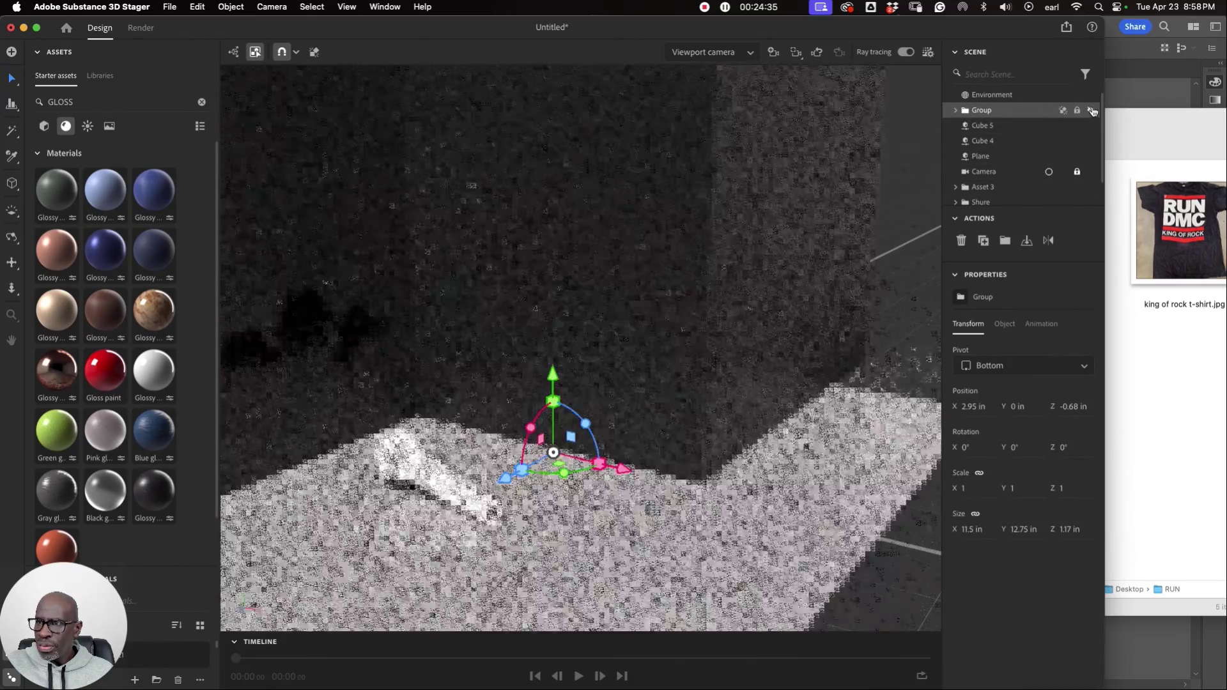
click(1091, 110)
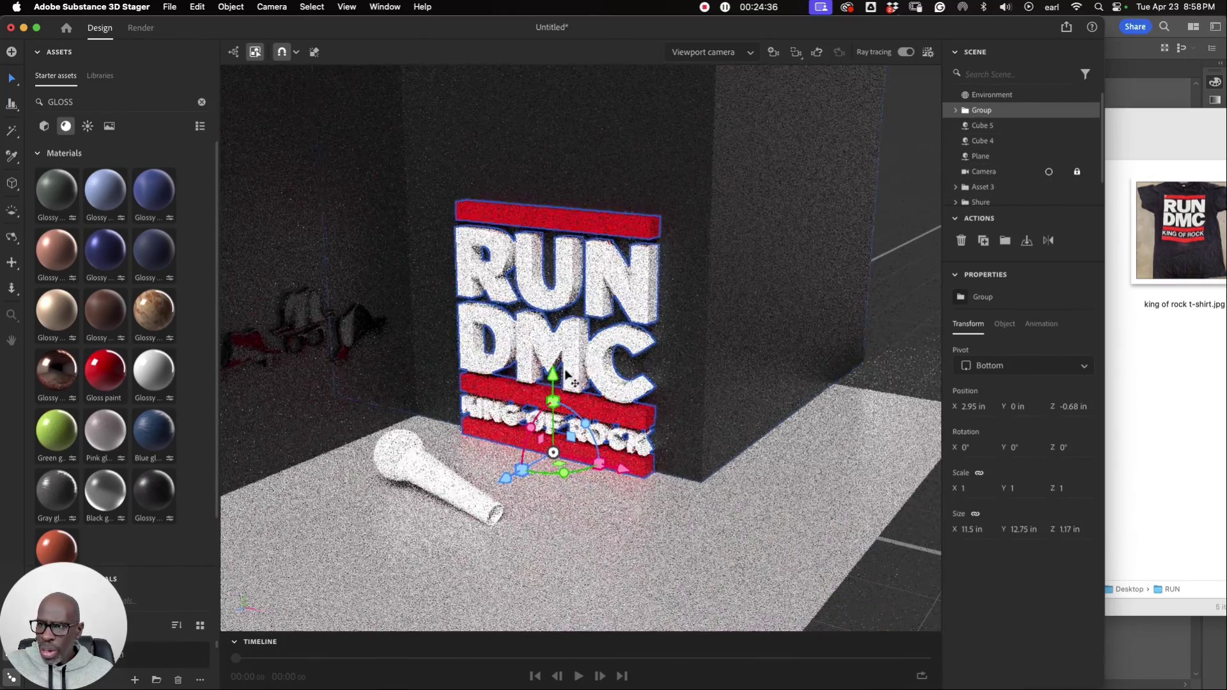
Raise the lettering group on the wall to a Y position of about 1.31 in and switch to the saved Camera view.
drag(553, 374, 554, 351)
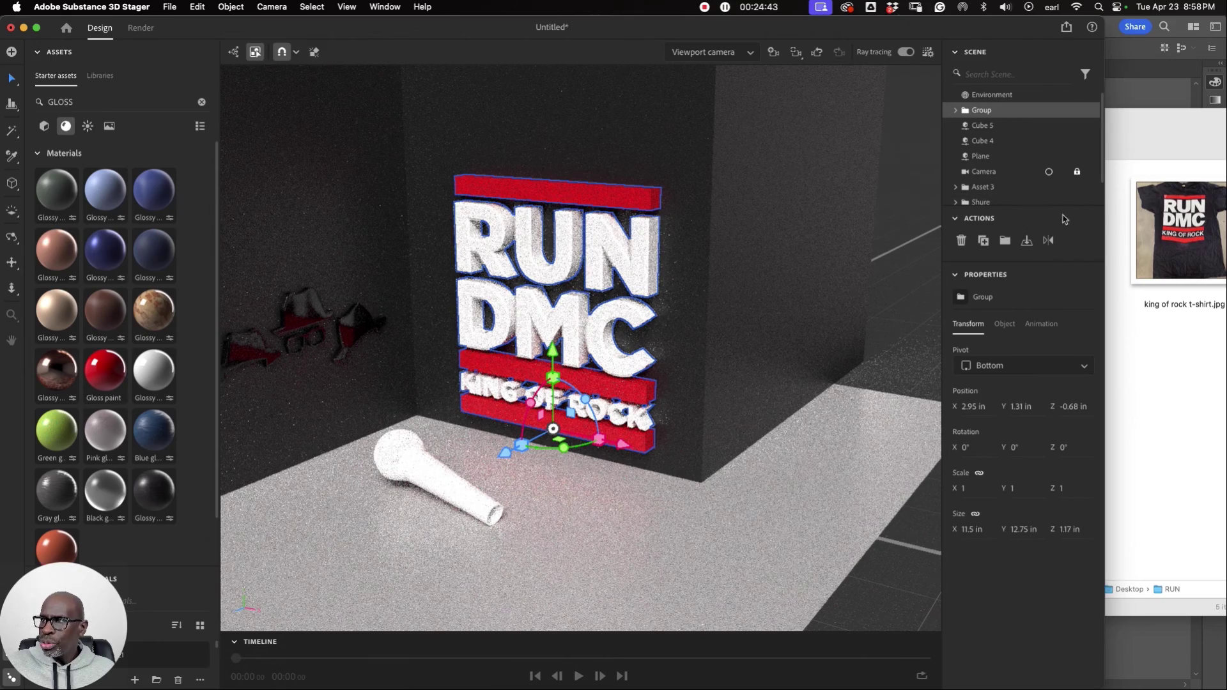
click(1049, 171)
scroll(1049, 203, down, 1)
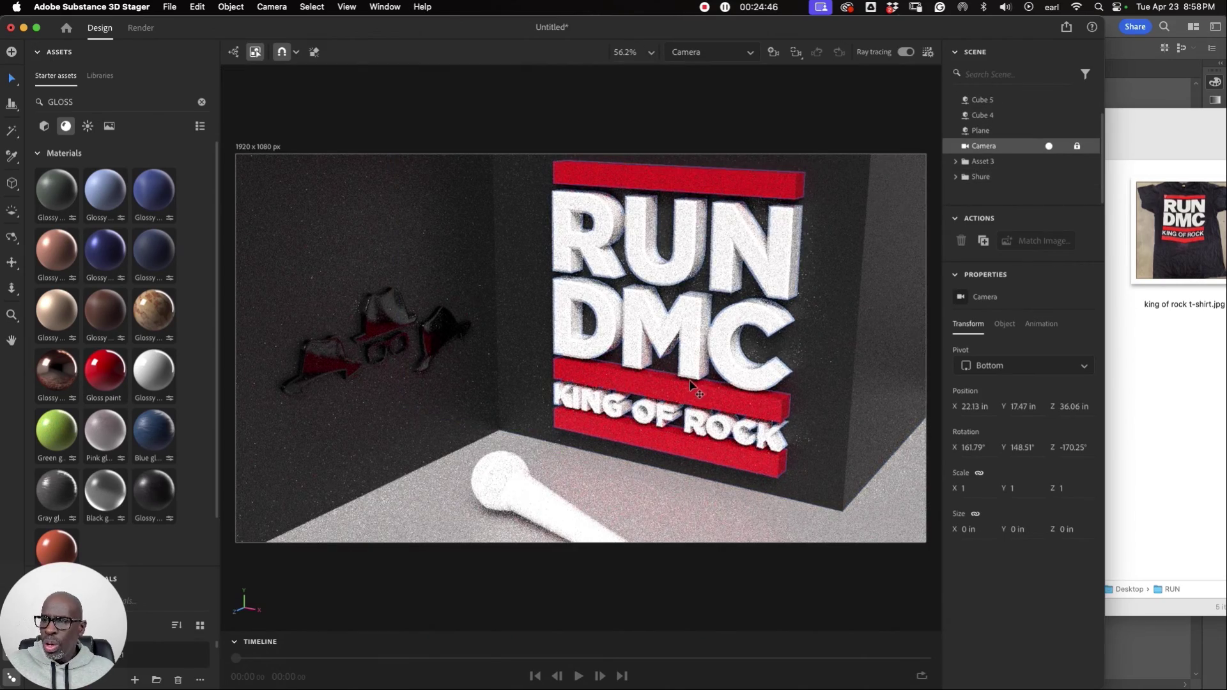
Lower the lettering group slightly to a Y position of about 1.02 in so it fits the camera frame.
click(982, 163)
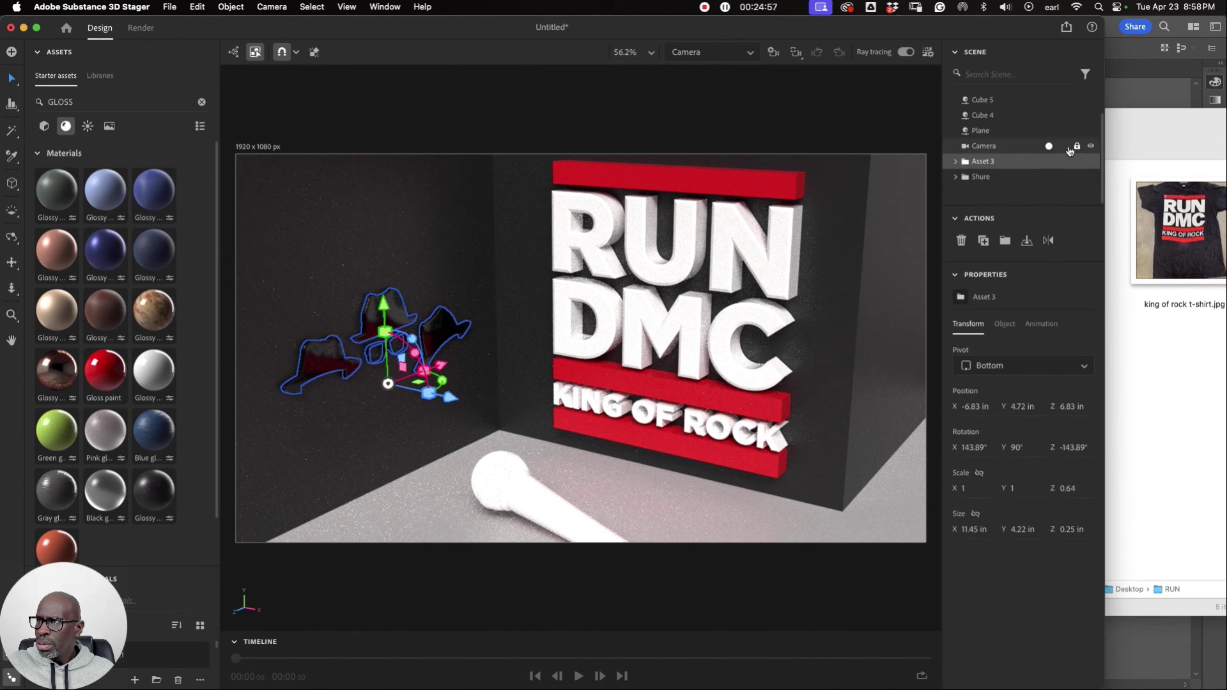
scroll(998, 141, up, 2)
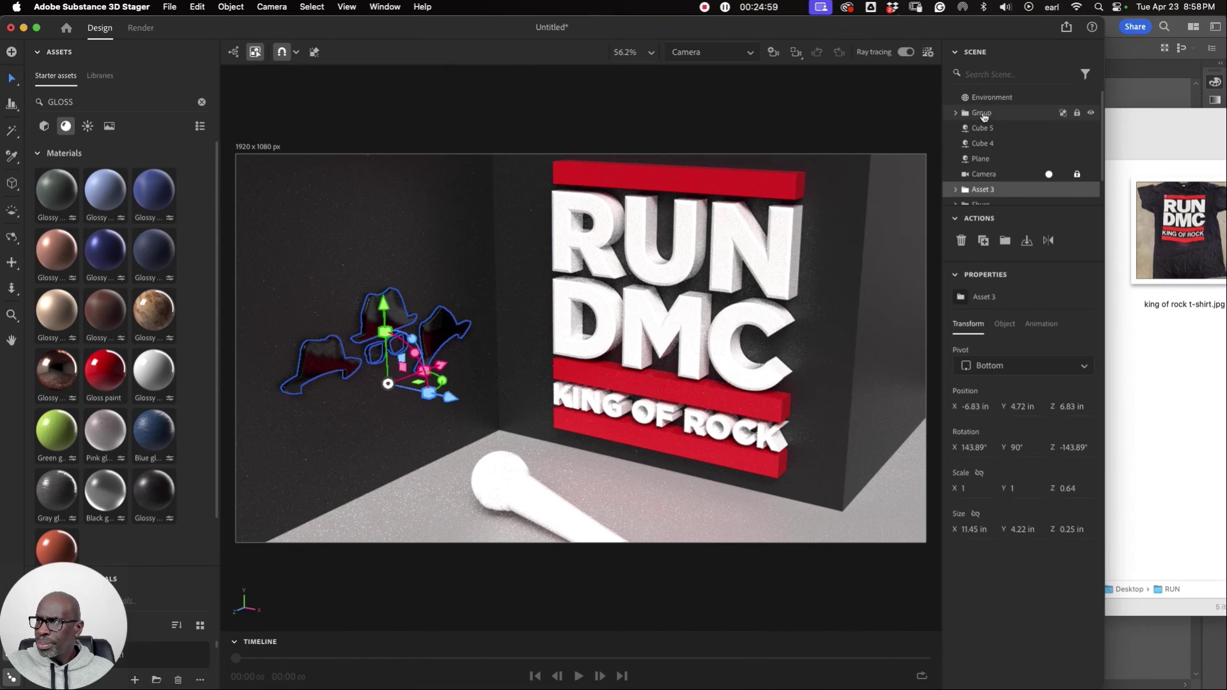
click(985, 116)
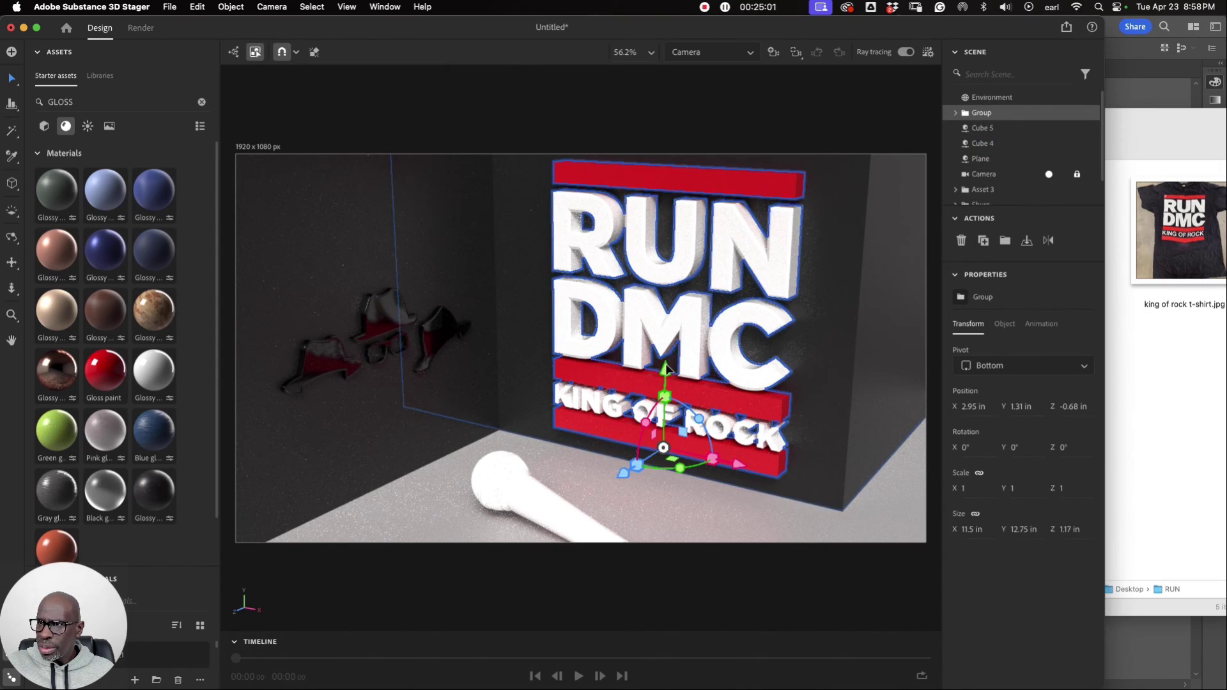
drag(665, 368, 668, 378)
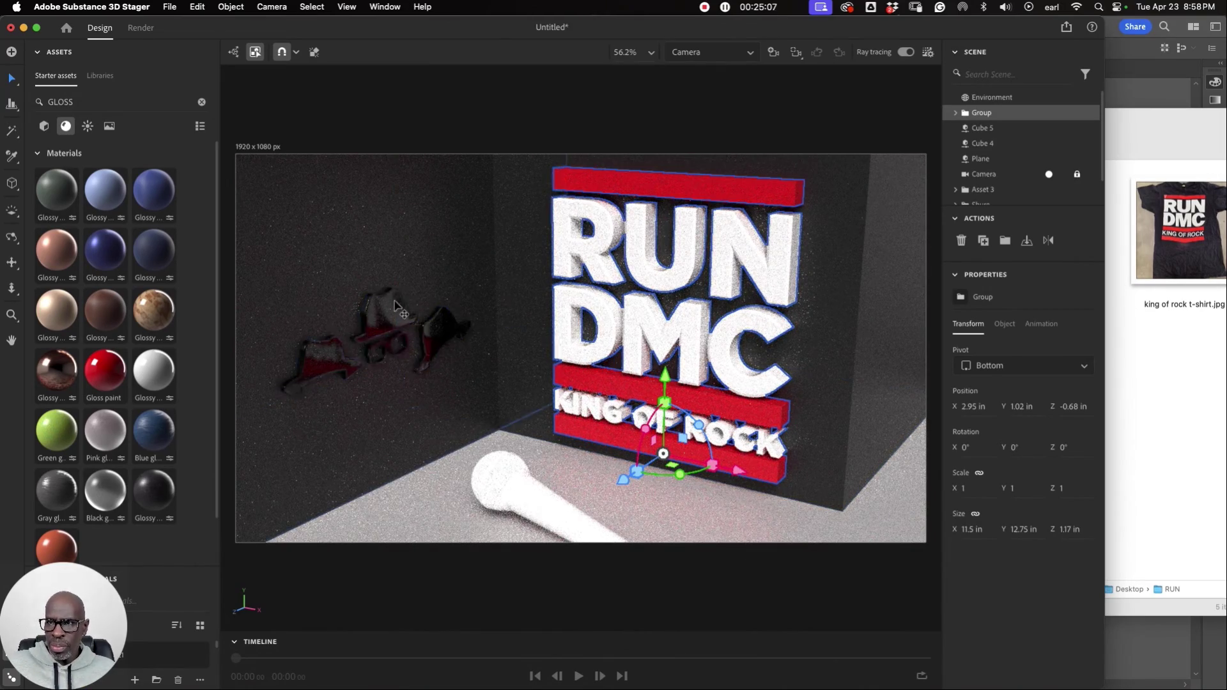
Expand the Shure microphone's parts in the scene hierarchy and clear the GLOSS search from the starter assets.
click(536, 503)
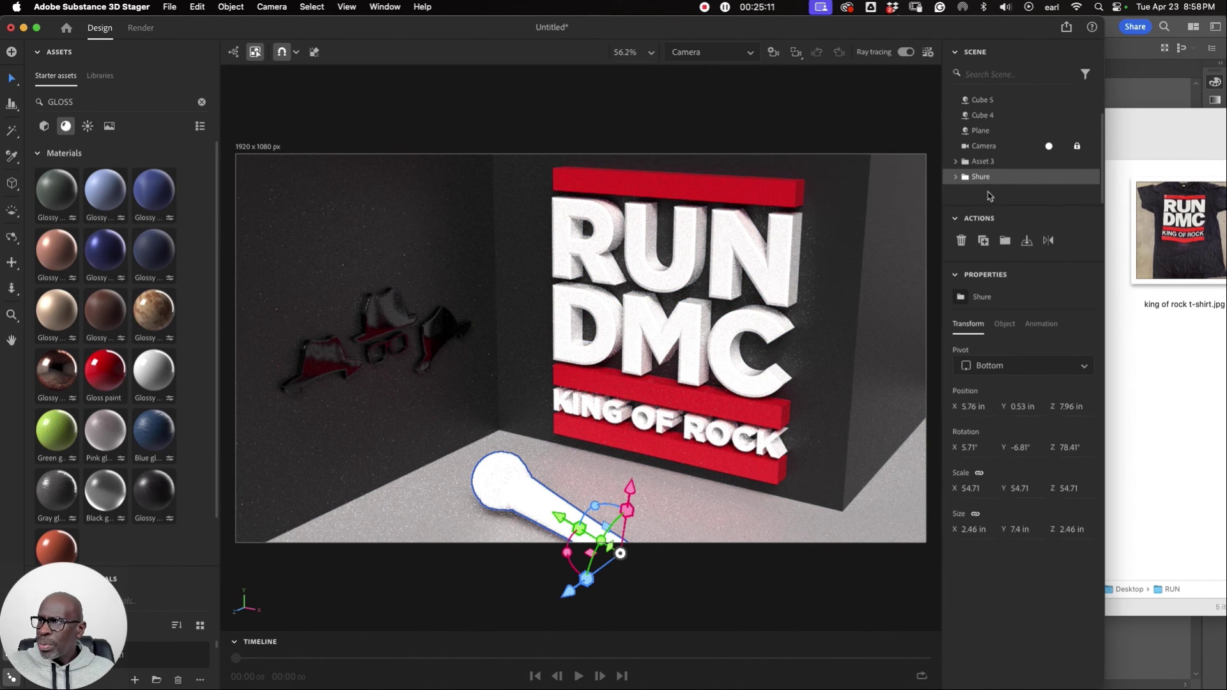
click(959, 177)
scroll(1029, 172, down, 3)
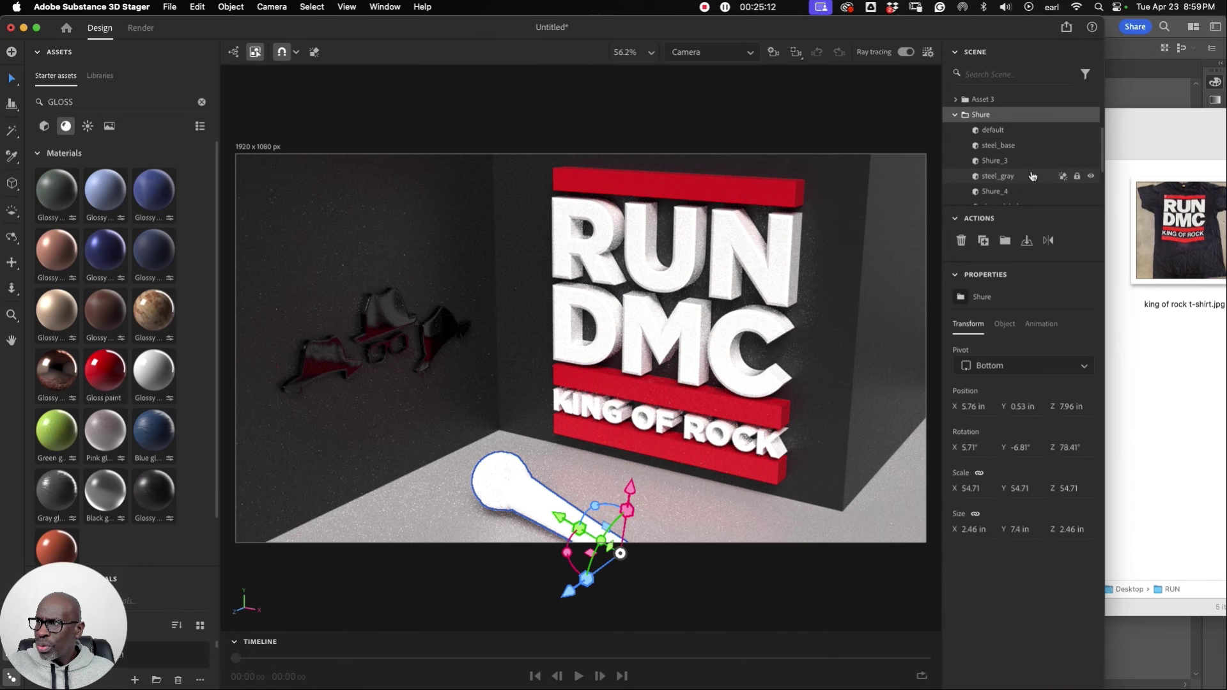
scroll(1033, 176, down, 3)
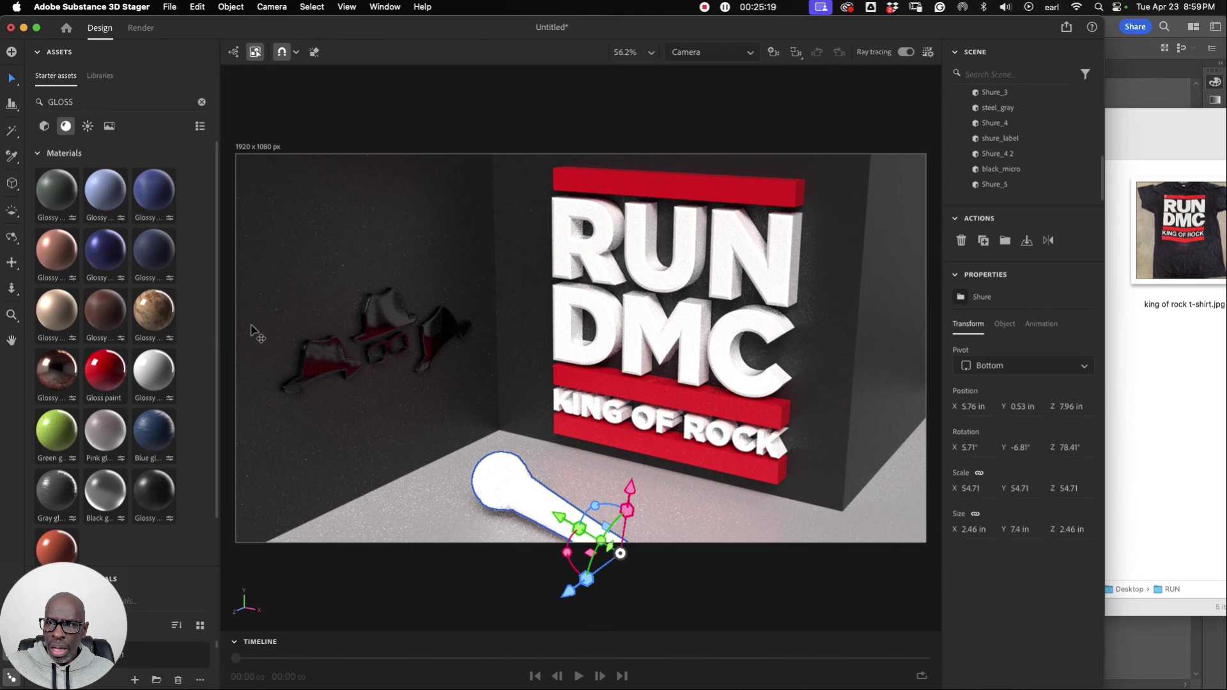
click(199, 99)
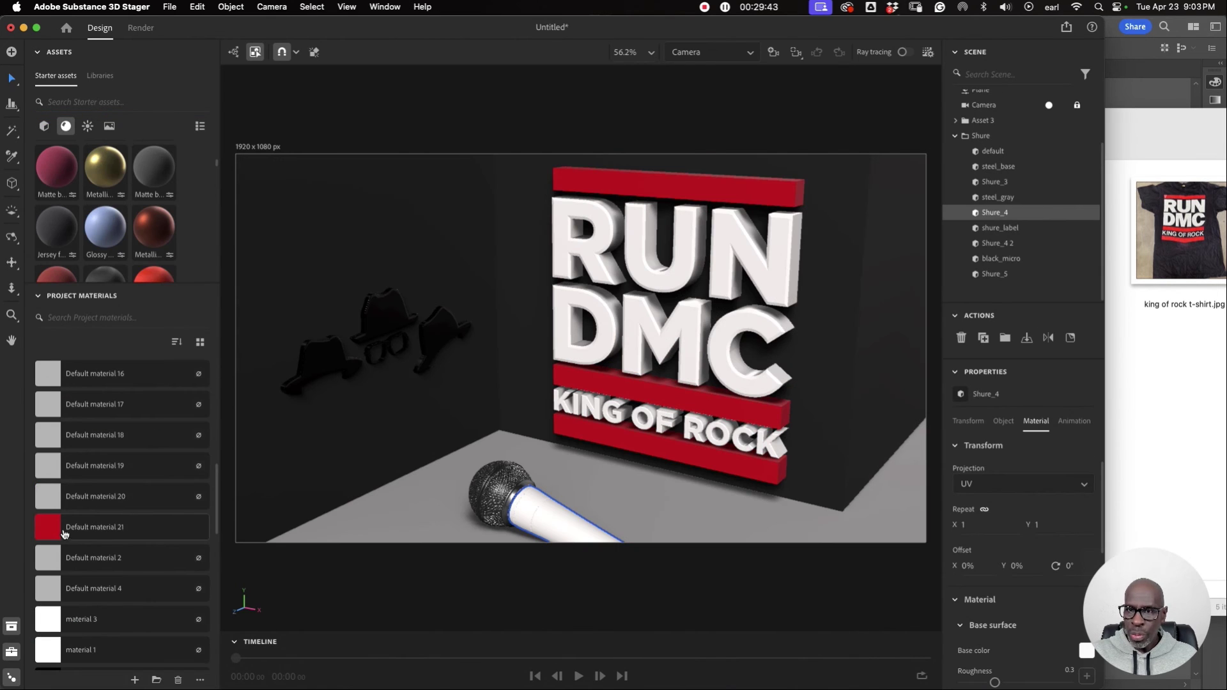
Apply the red Default material 21 to the microphone handle Shure_4 and bring the handle's metallic value back to 0.
drag(64, 533, 989, 214)
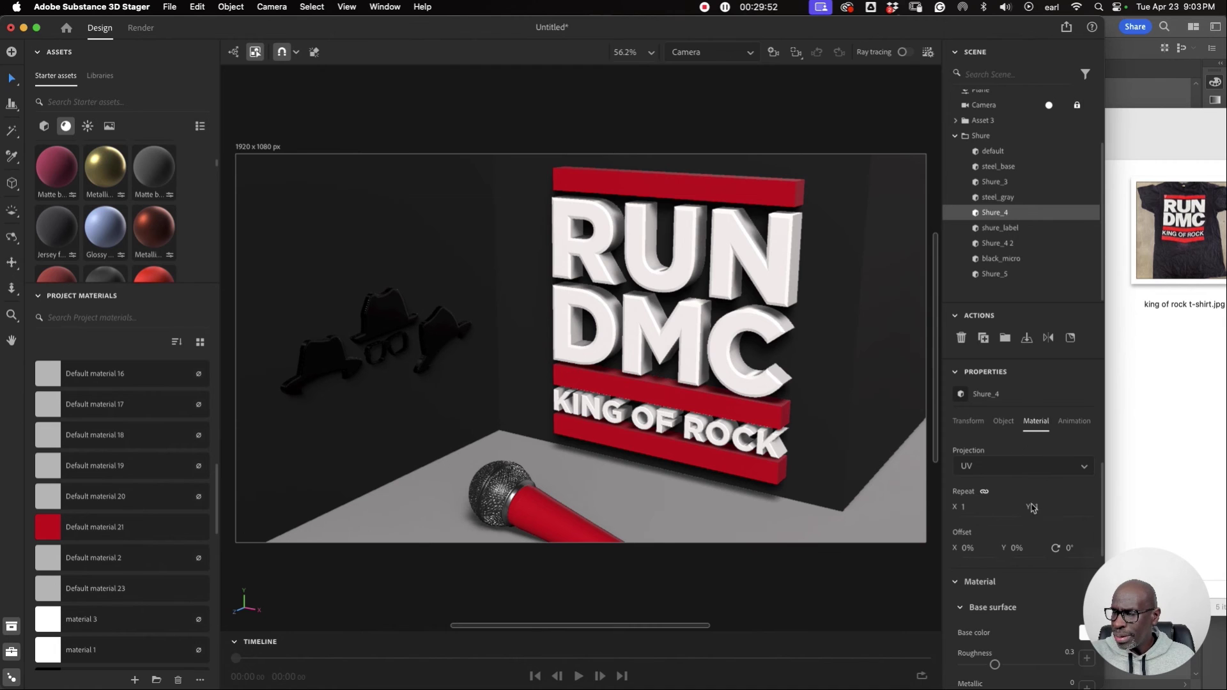
scroll(1032, 508, down, 5)
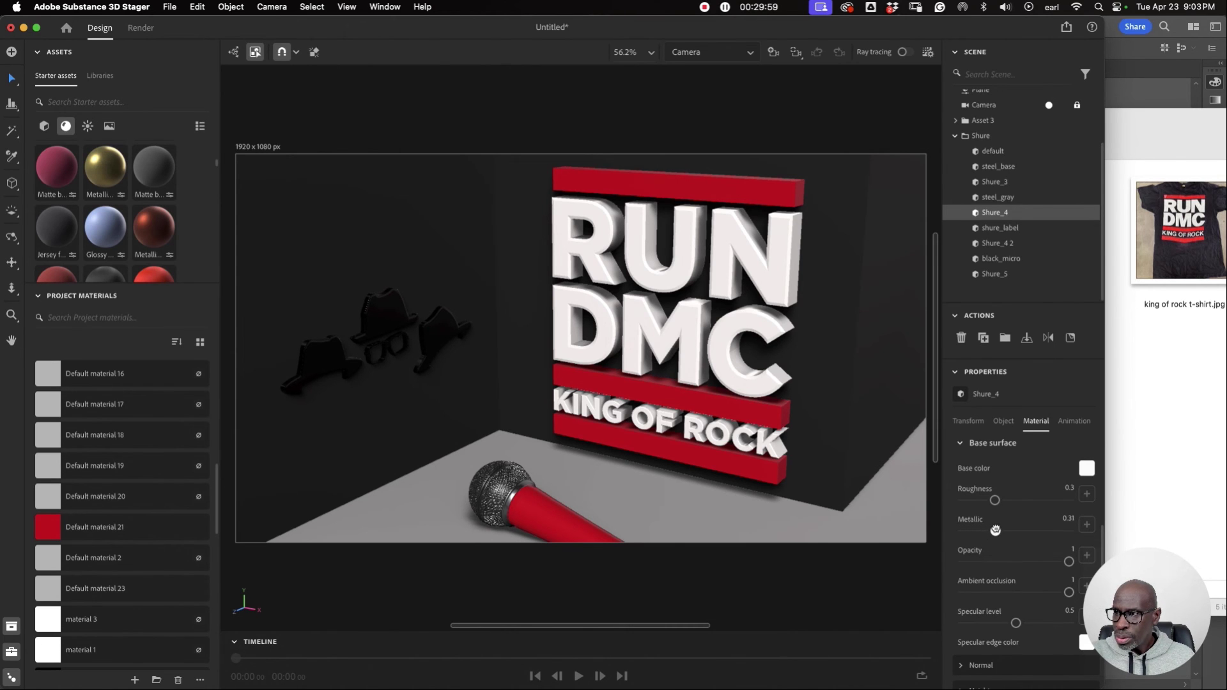
drag(998, 532, 962, 532)
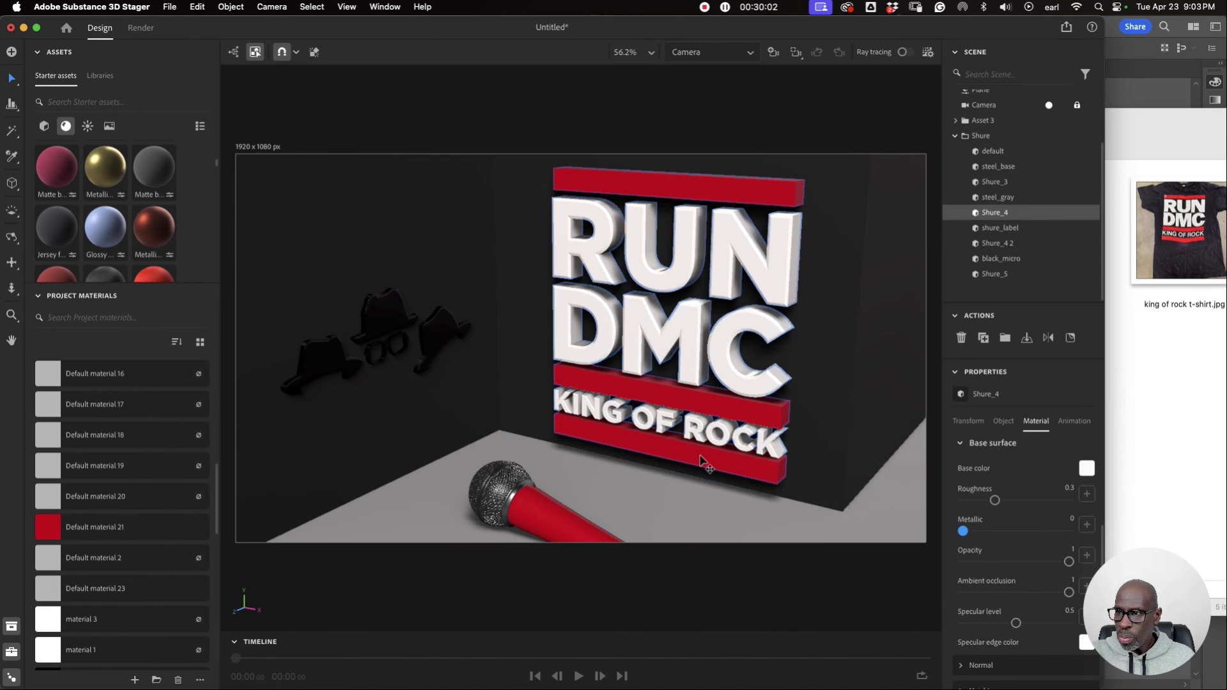
Set the metallic value of Default material 21 to 0.59 and compare the look with ray tracing on and off.
click(50, 526)
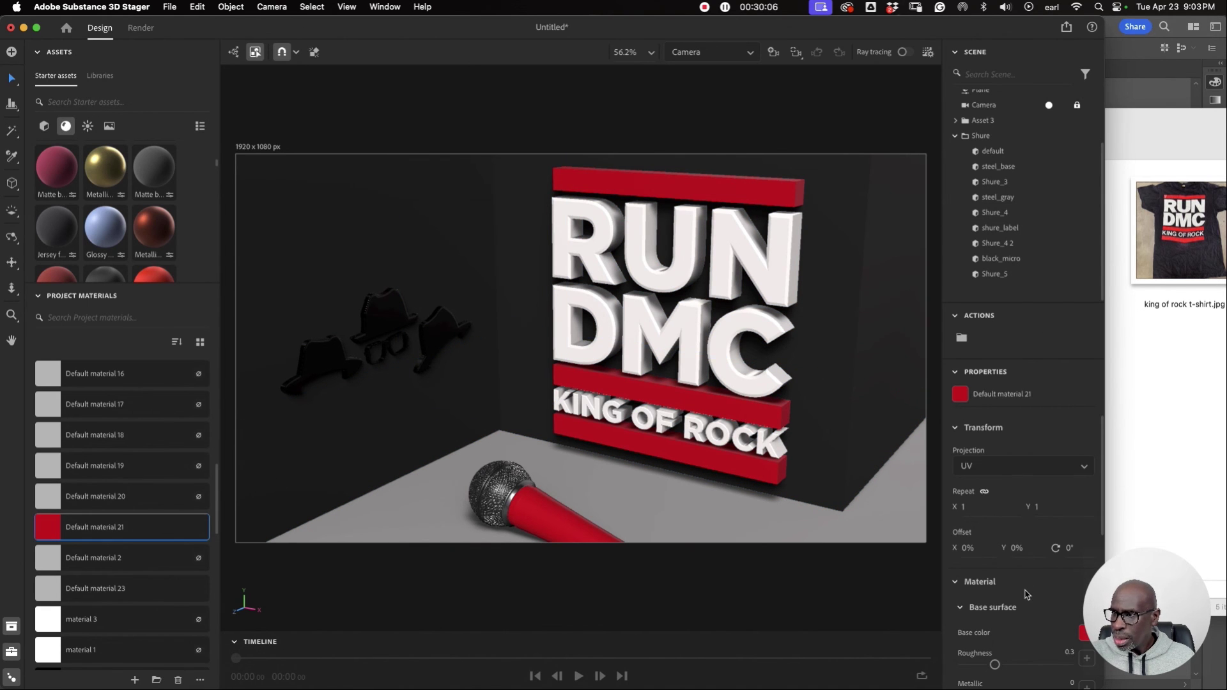
scroll(1026, 594, down, 5)
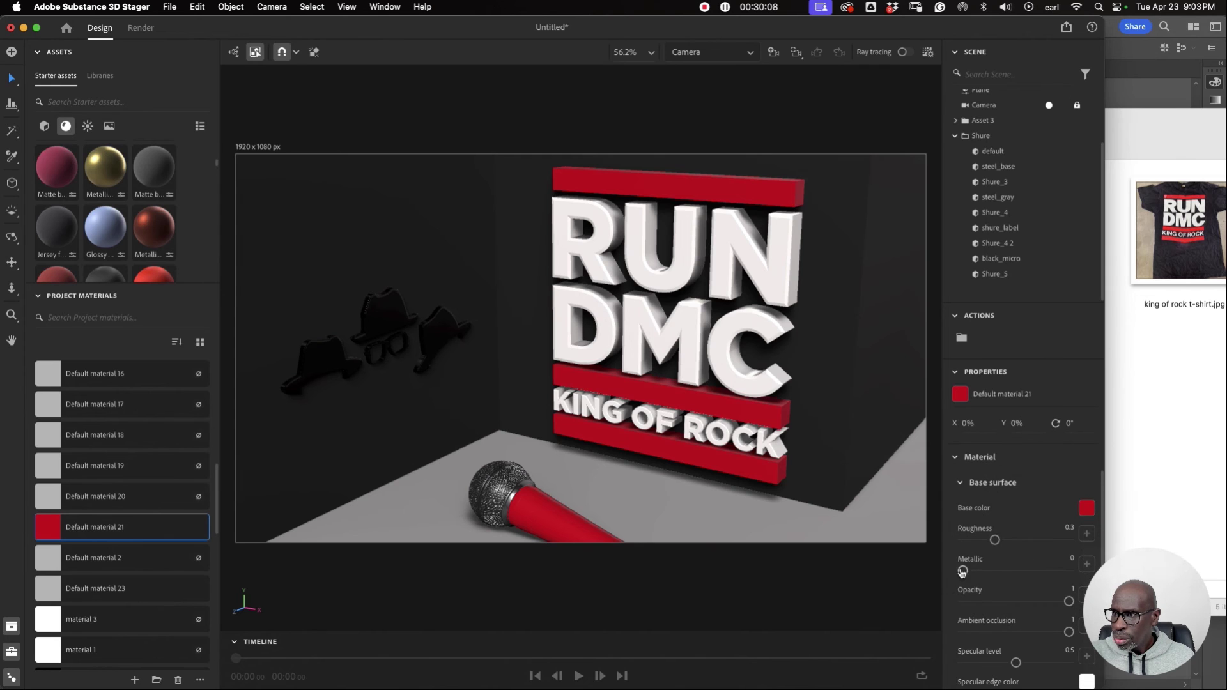
drag(962, 571, 986, 570)
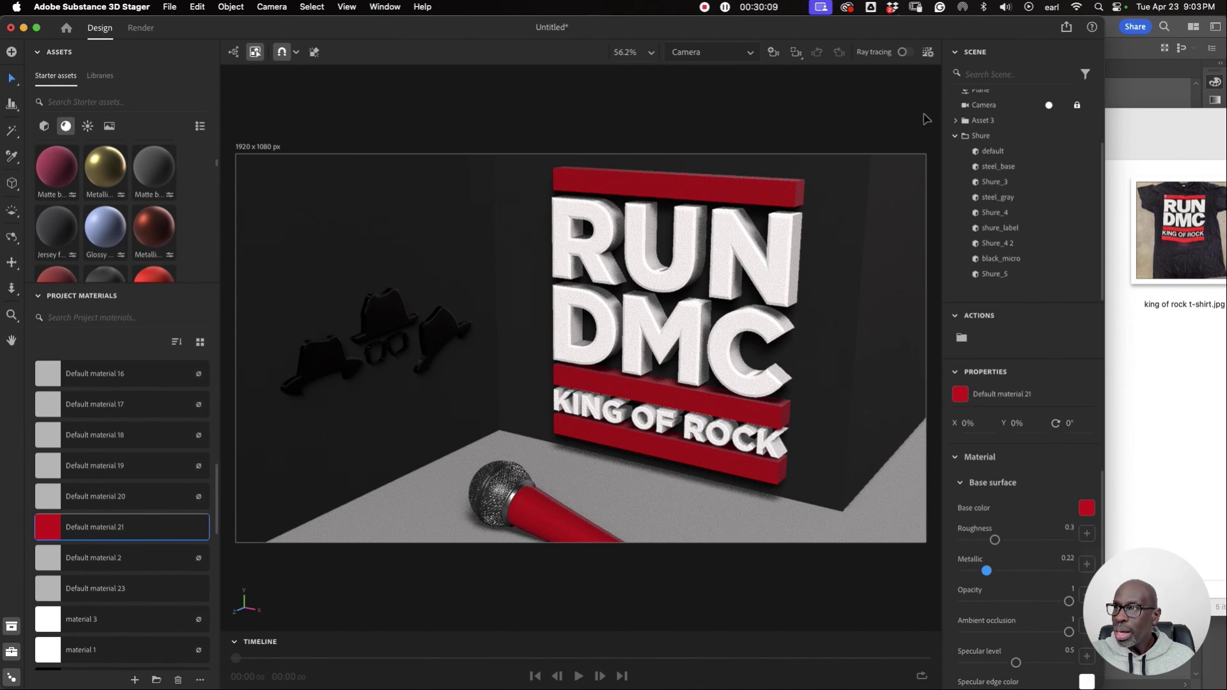
click(903, 53)
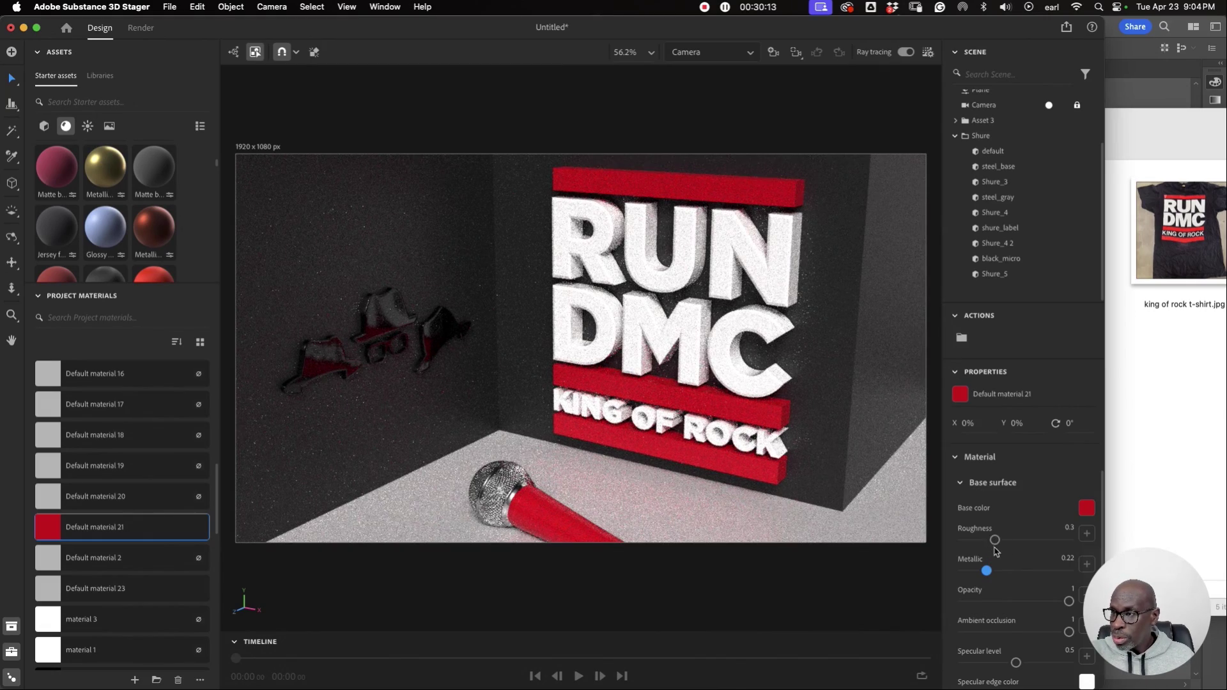
drag(987, 571, 1025, 570)
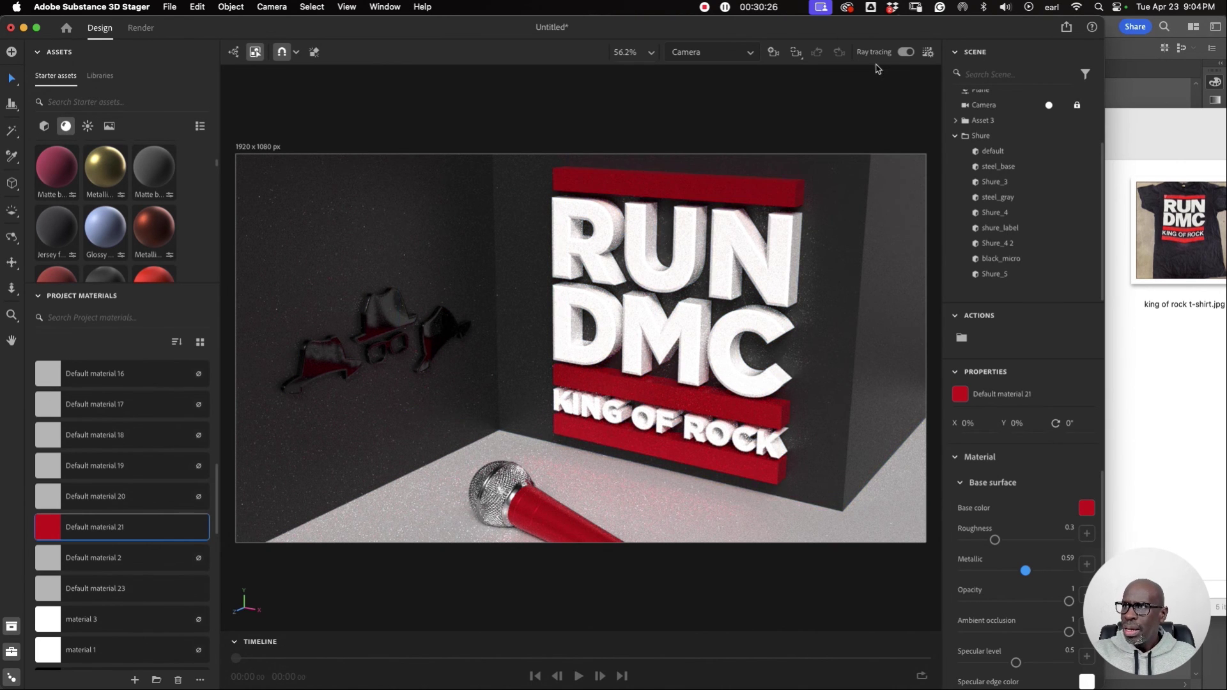
click(906, 53)
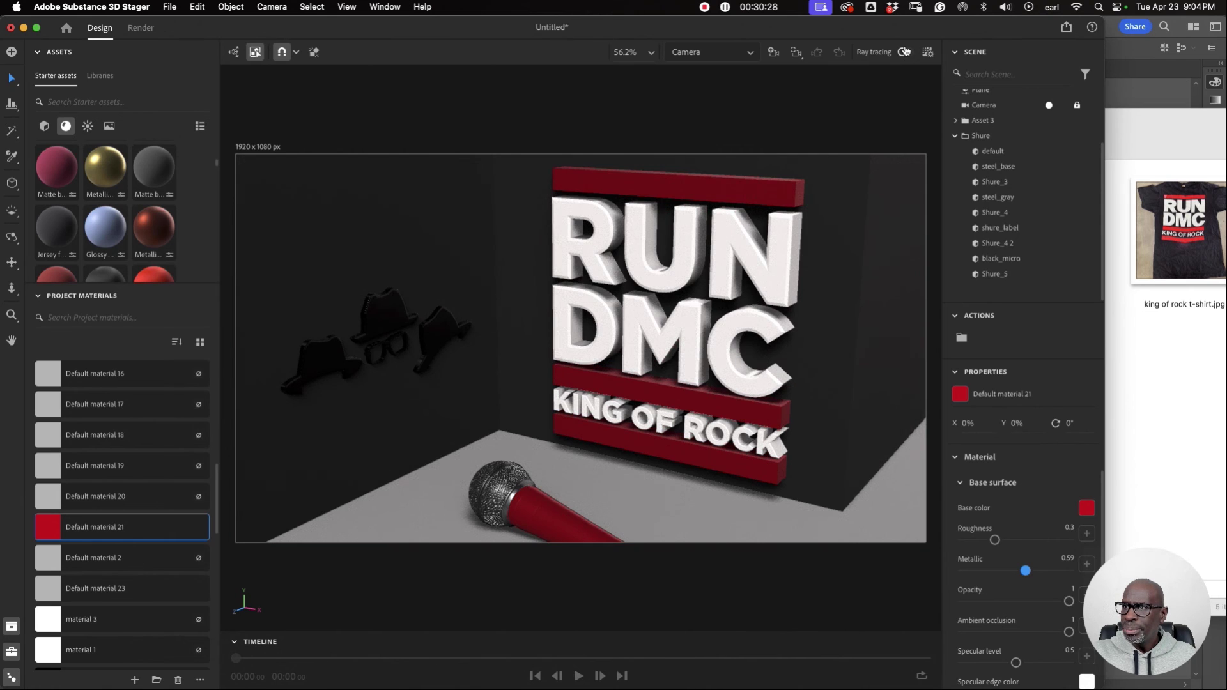
click(905, 51)
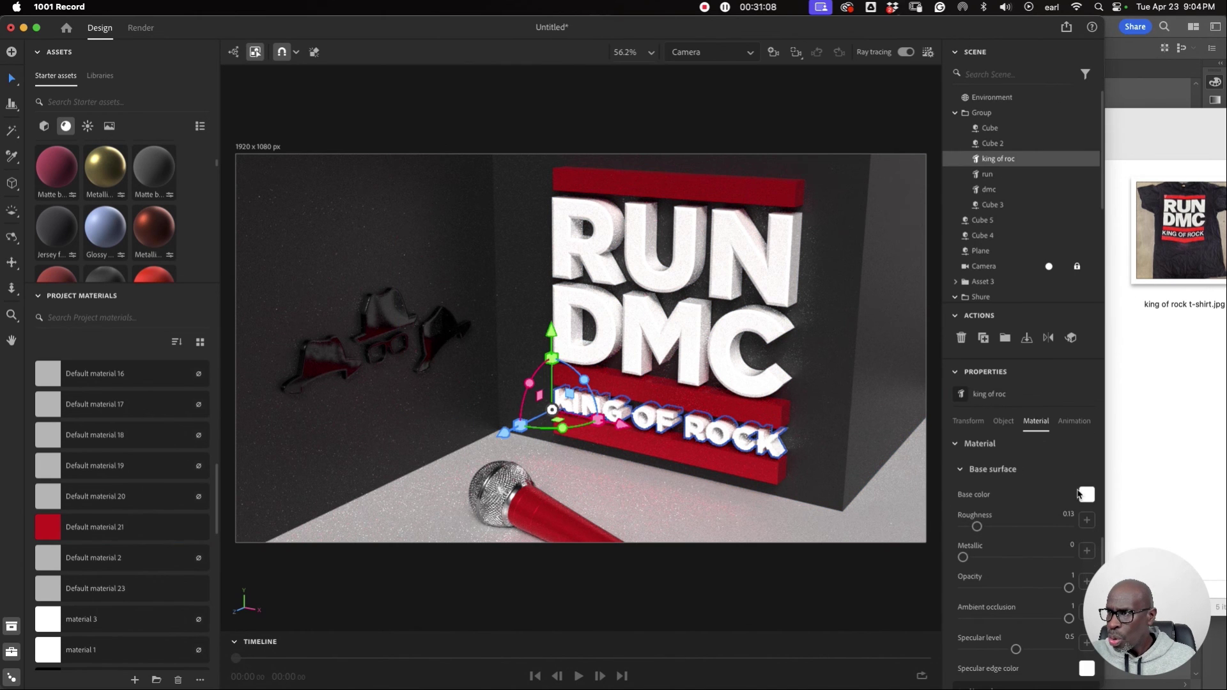
Darken the base color of the KING OF ROCK text's white material to RGB 232, 232, 232.
click(1086, 495)
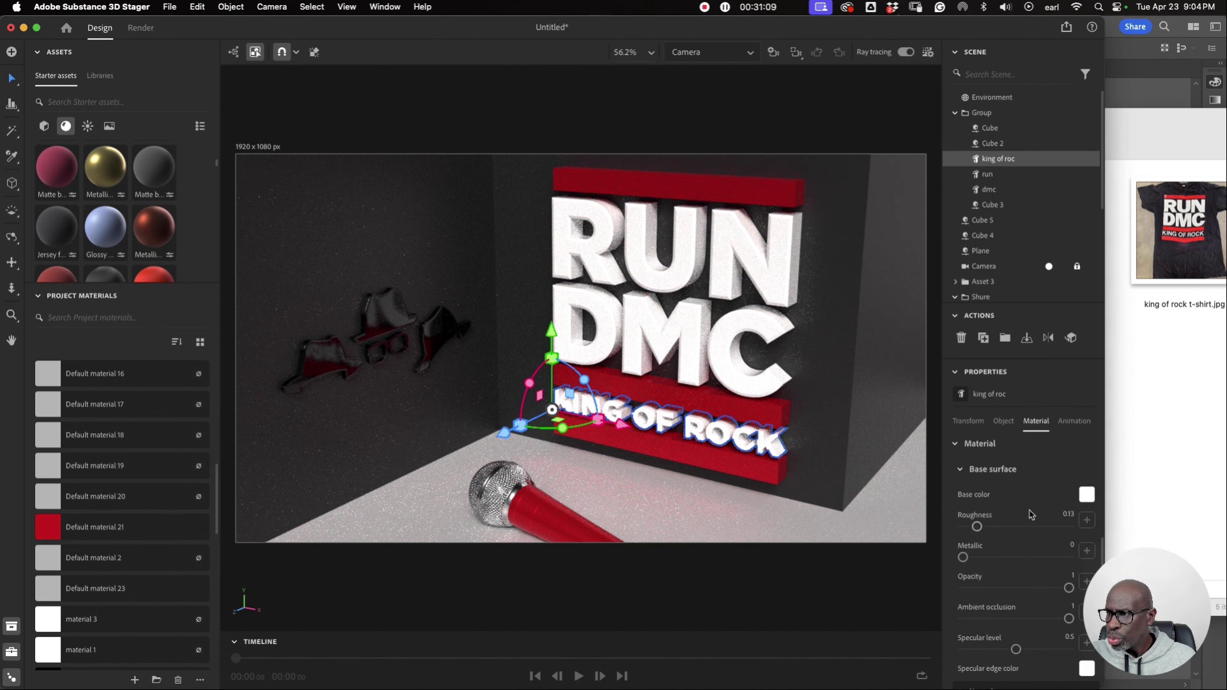
click(1088, 495)
mouse_move(907, 405)
mouse_down()
mouse_move(1003, 434)
mouse_move(880, 399)
mouse_move(906, 427)
mouse_up()
click(906, 423)
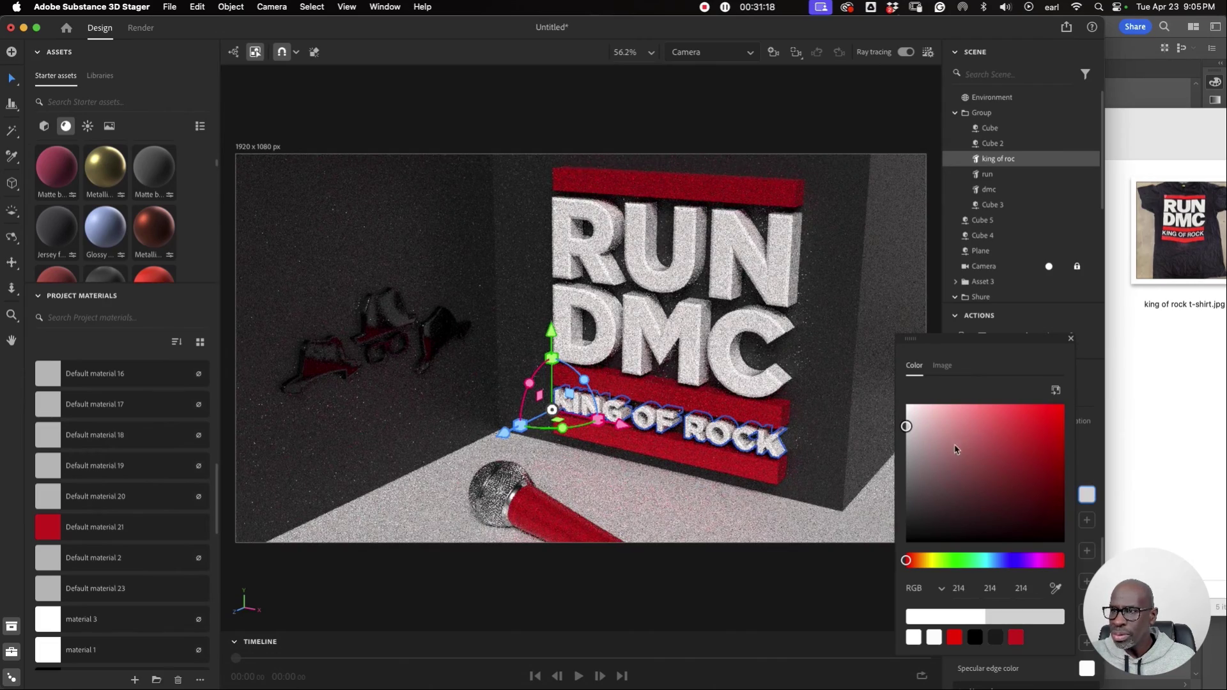
drag(908, 426, 906, 417)
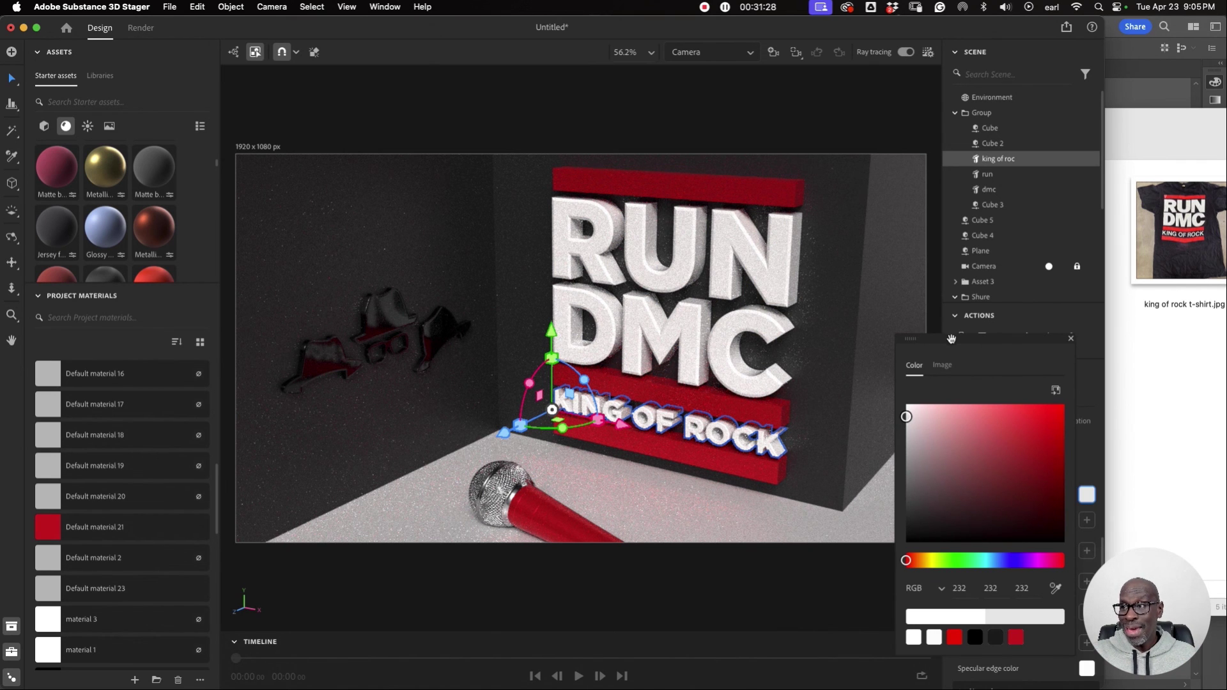
drag(952, 339, 961, 368)
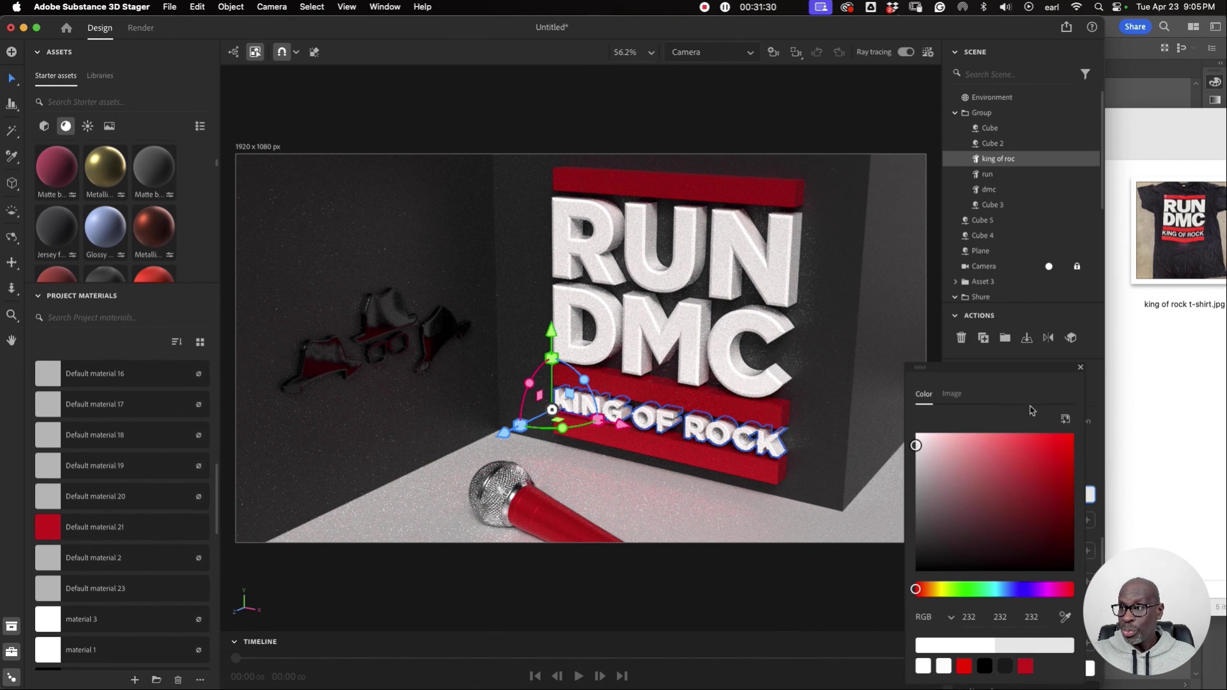
click(1081, 369)
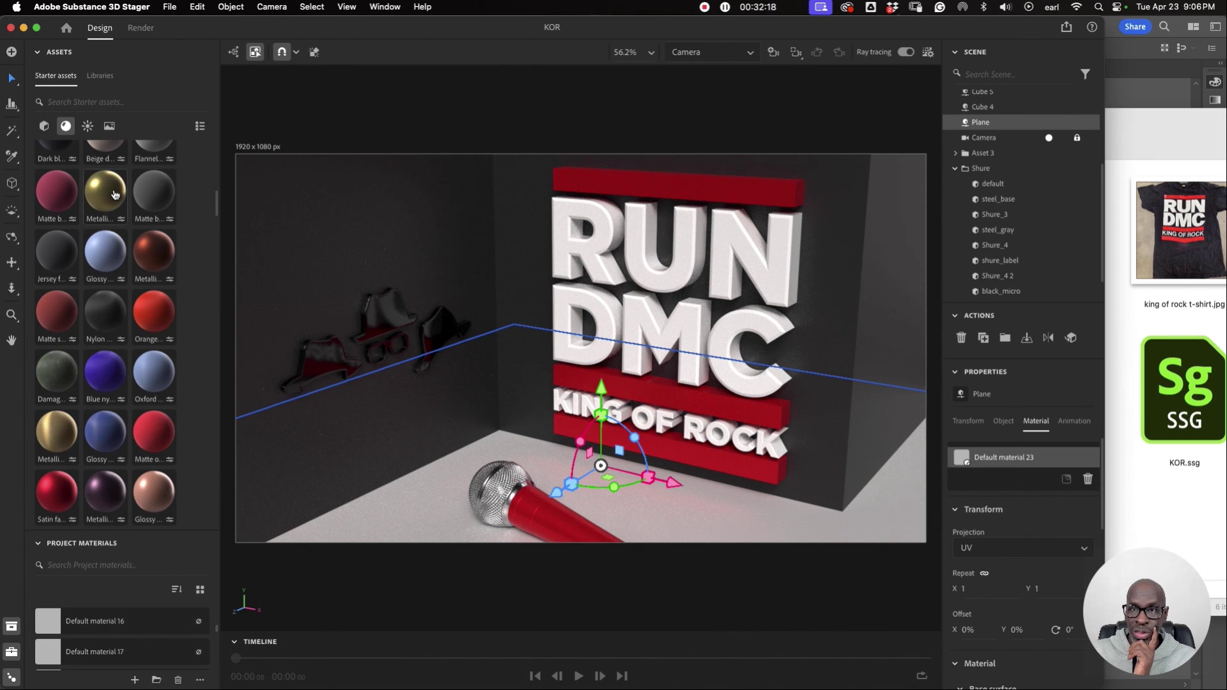
Search the starter materials for GOLD and apply Grainy Gold to the floor plane.
mouse_move(114, 194)
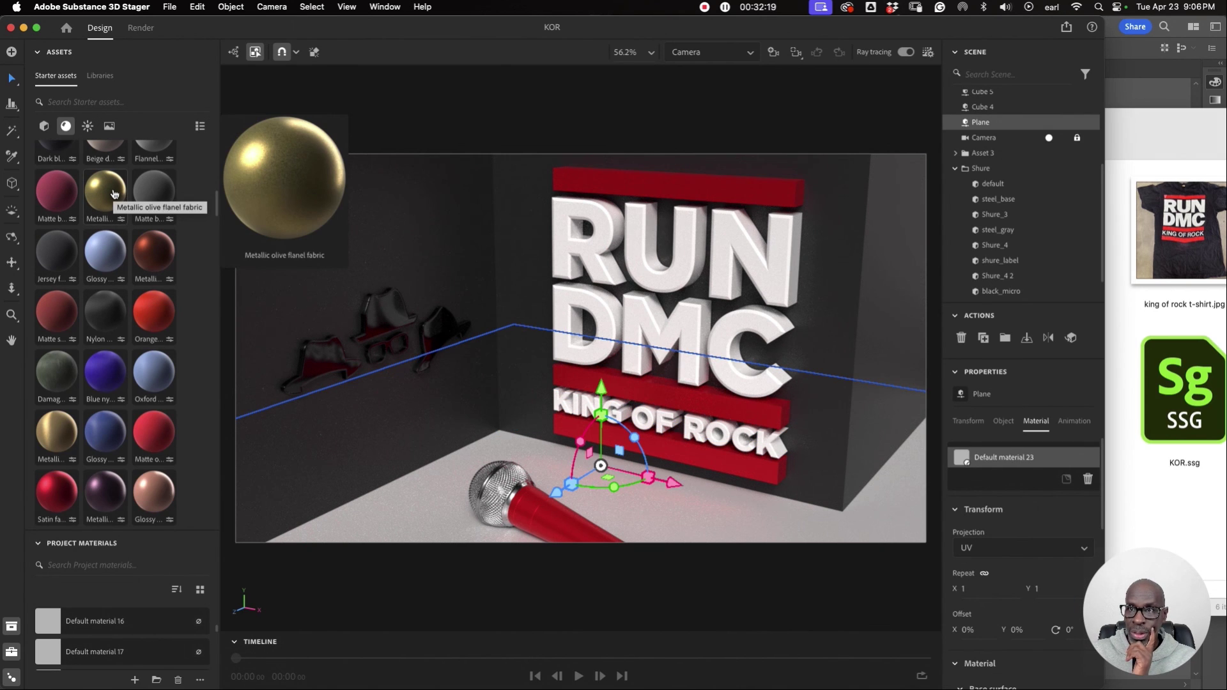
click(97, 103)
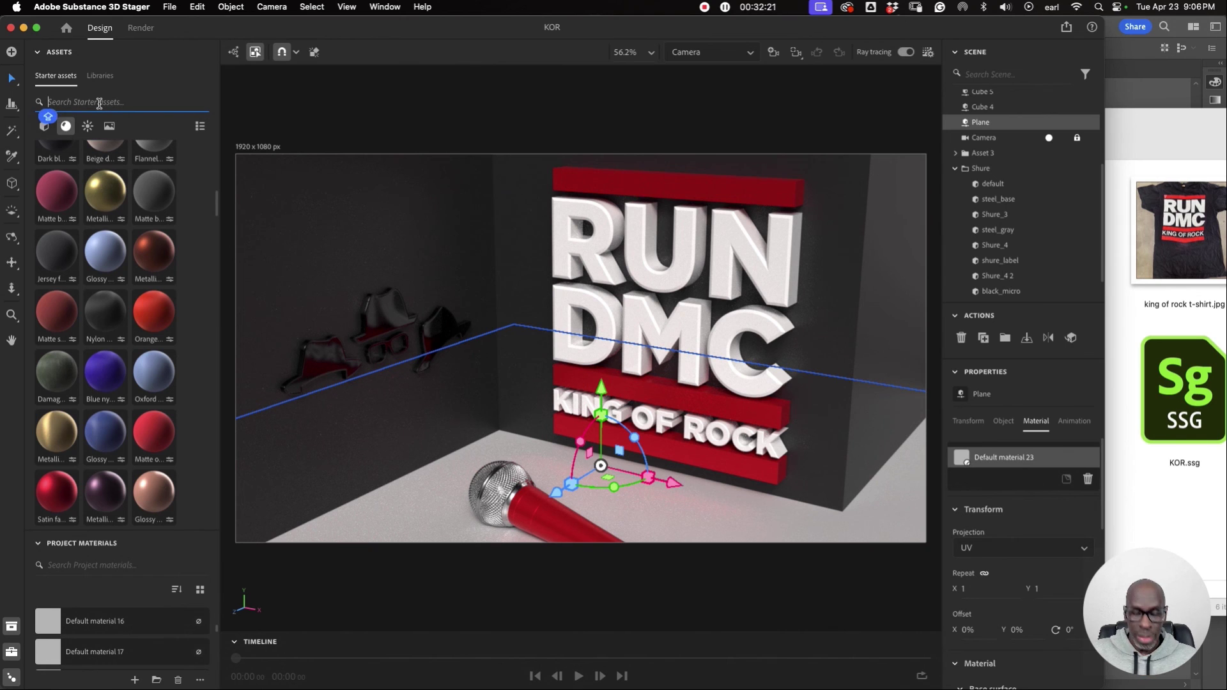
text(GOLD)
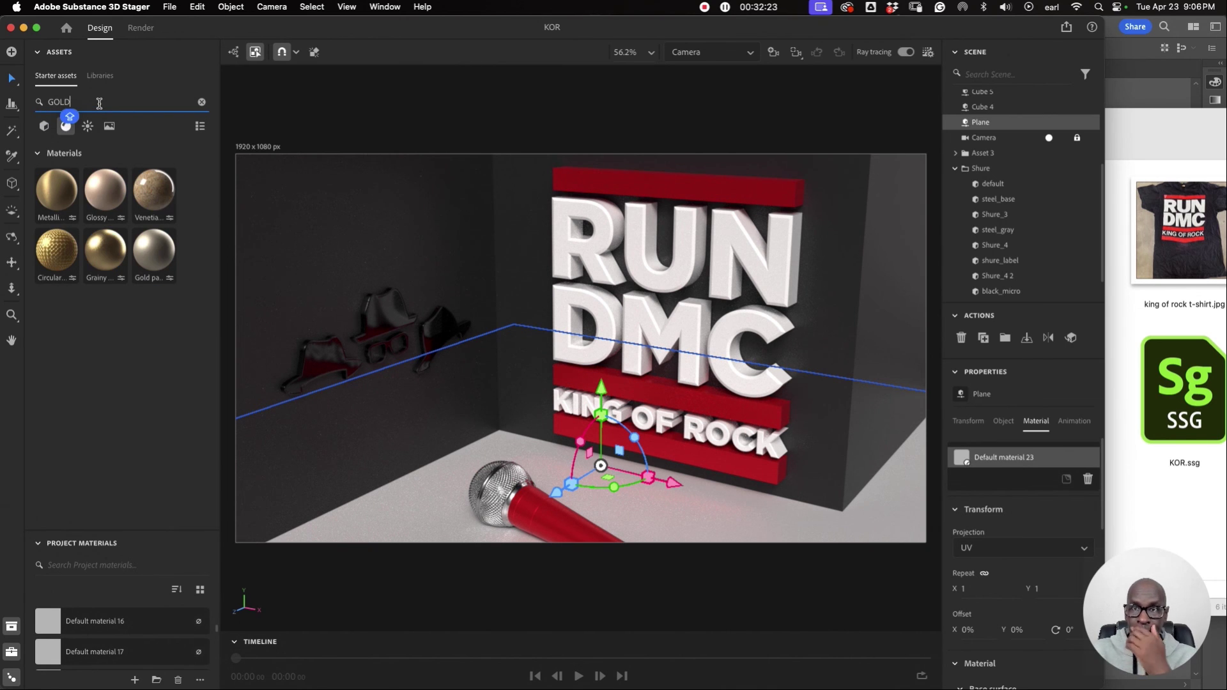
mouse_move(101, 250)
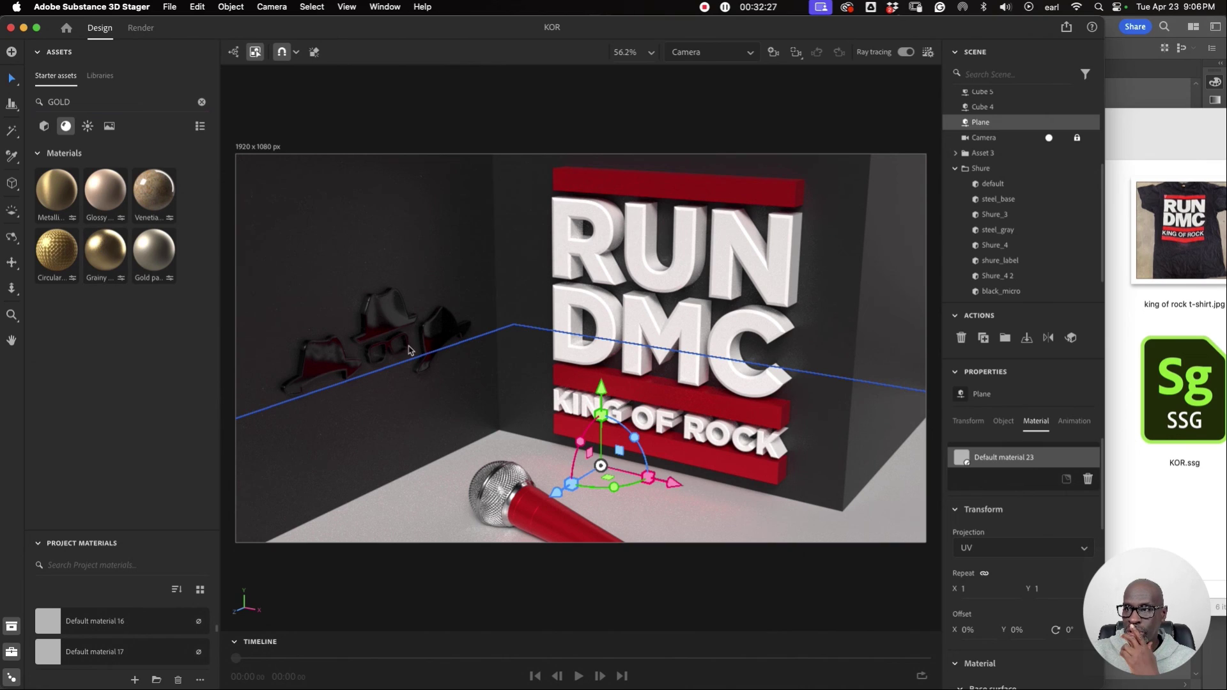
drag(410, 351, 428, 374)
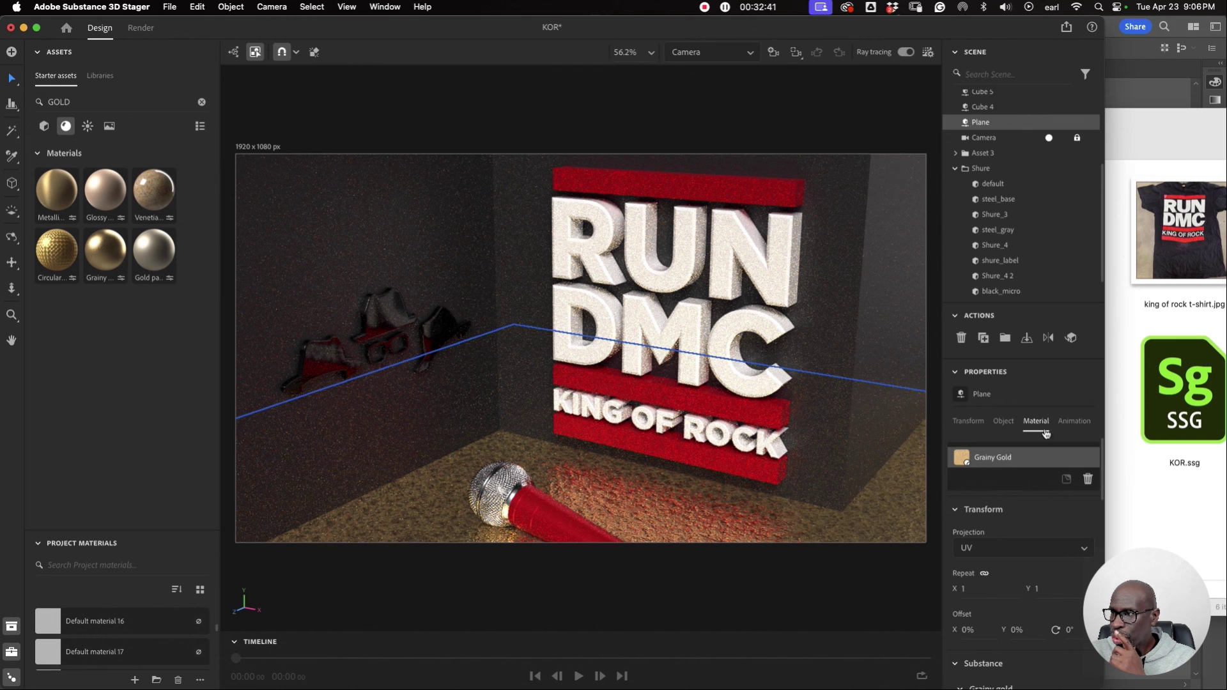
Change the grain type of the floor's Grainy Gold material to Sand Blasted.
scroll(1006, 515, down, 5)
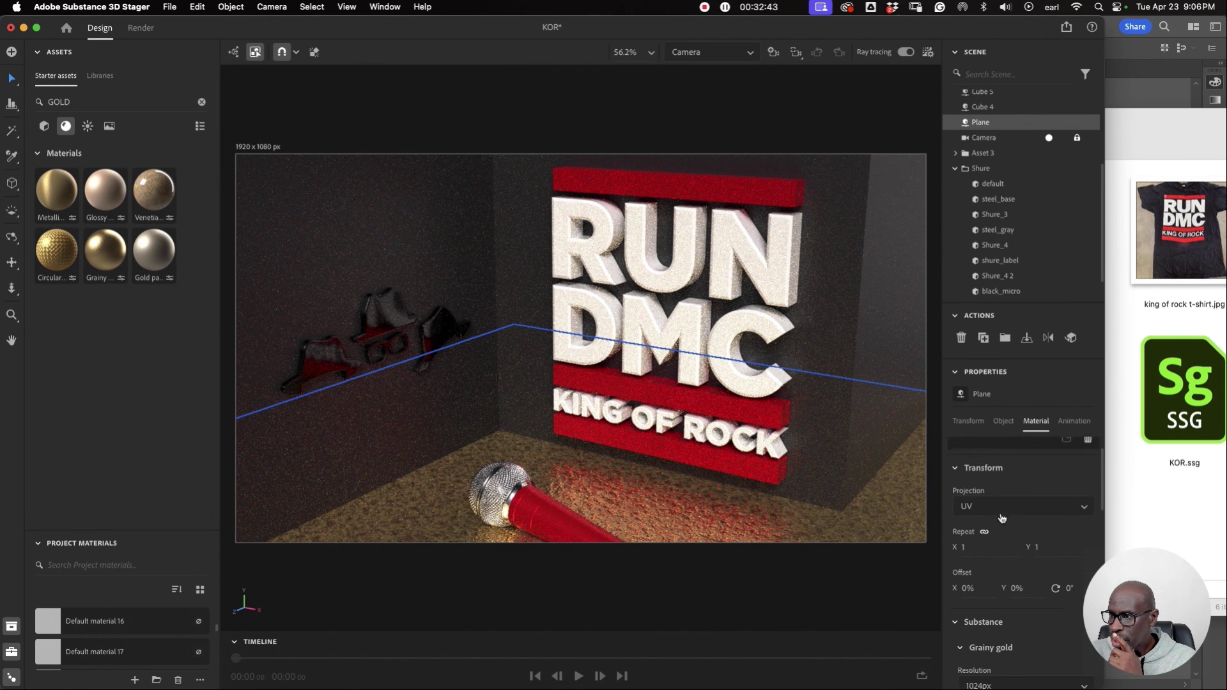
scroll(1003, 517, down, 4)
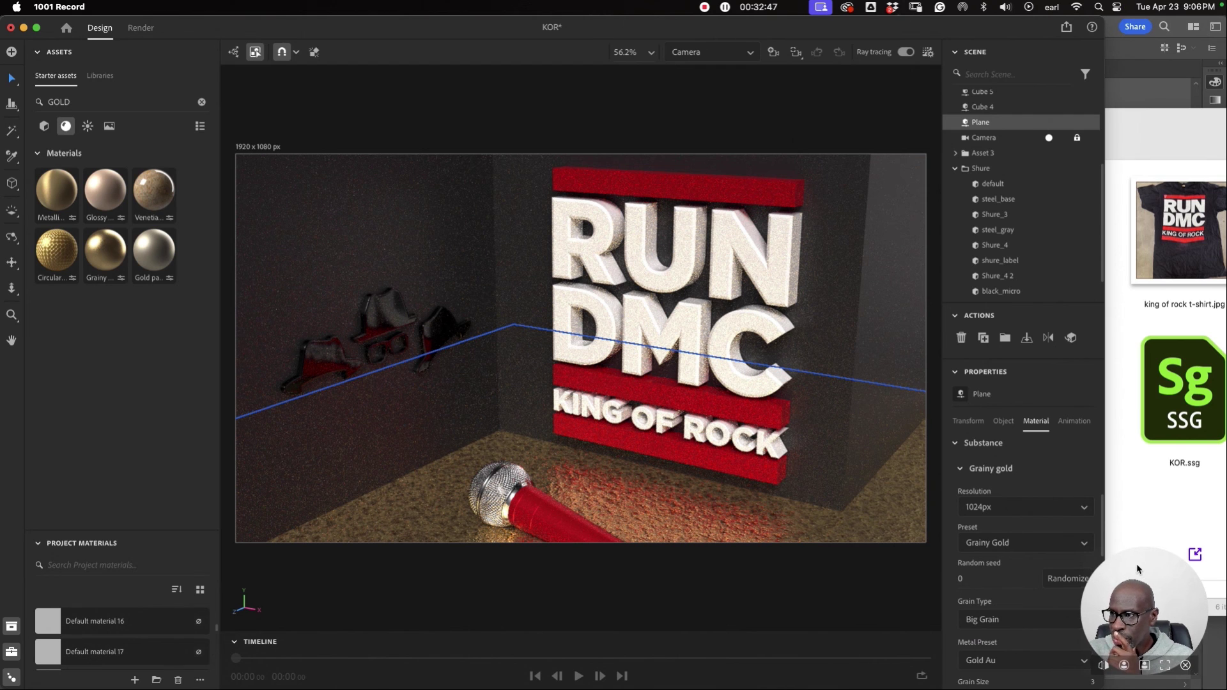
drag(1144, 614, 101, 616)
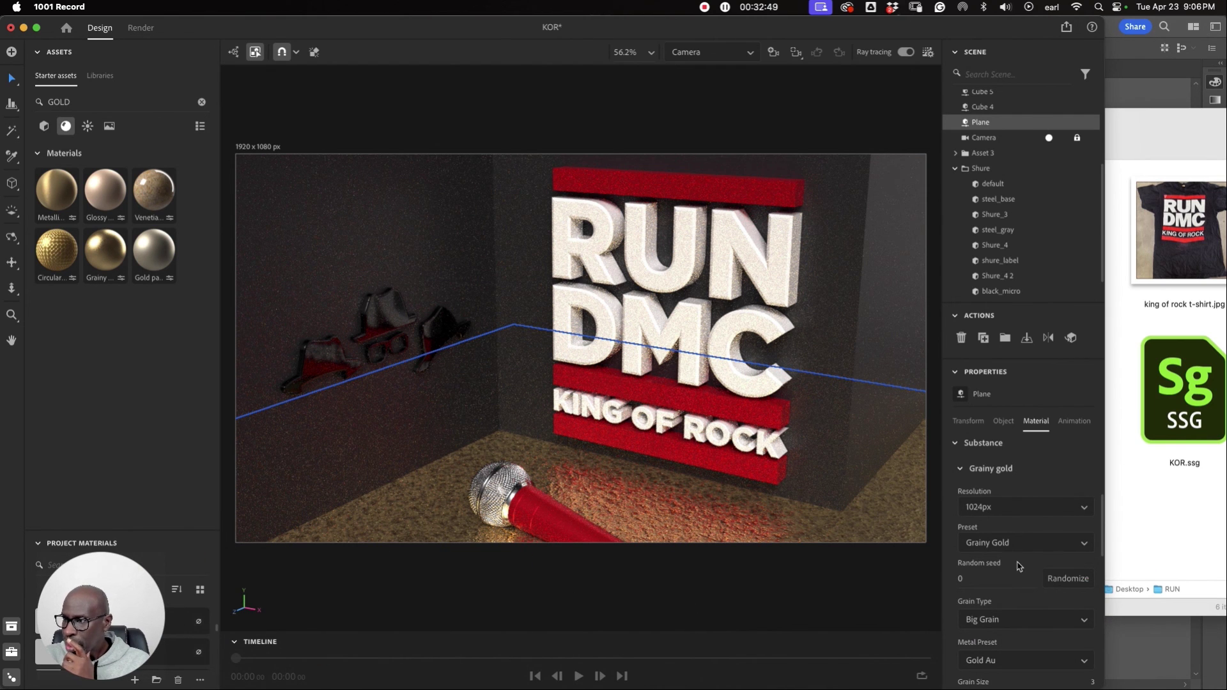
scroll(1019, 566, down, 2)
scroll(1019, 565, down, 2)
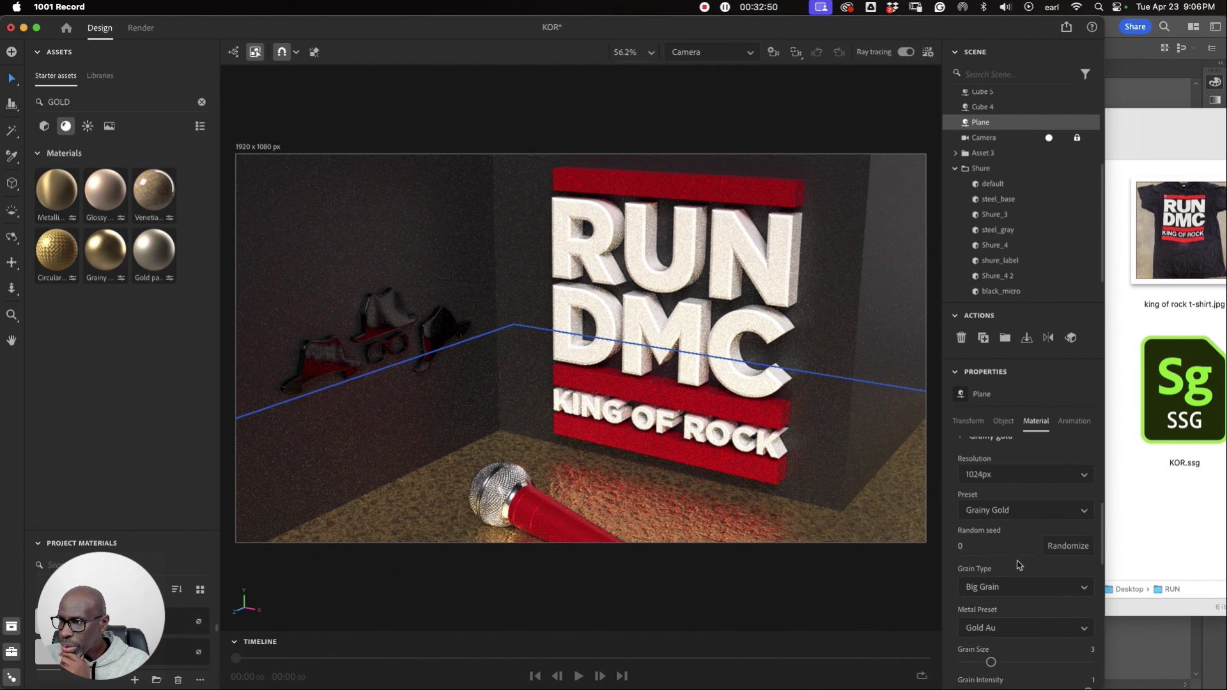
click(1083, 574)
click(1082, 575)
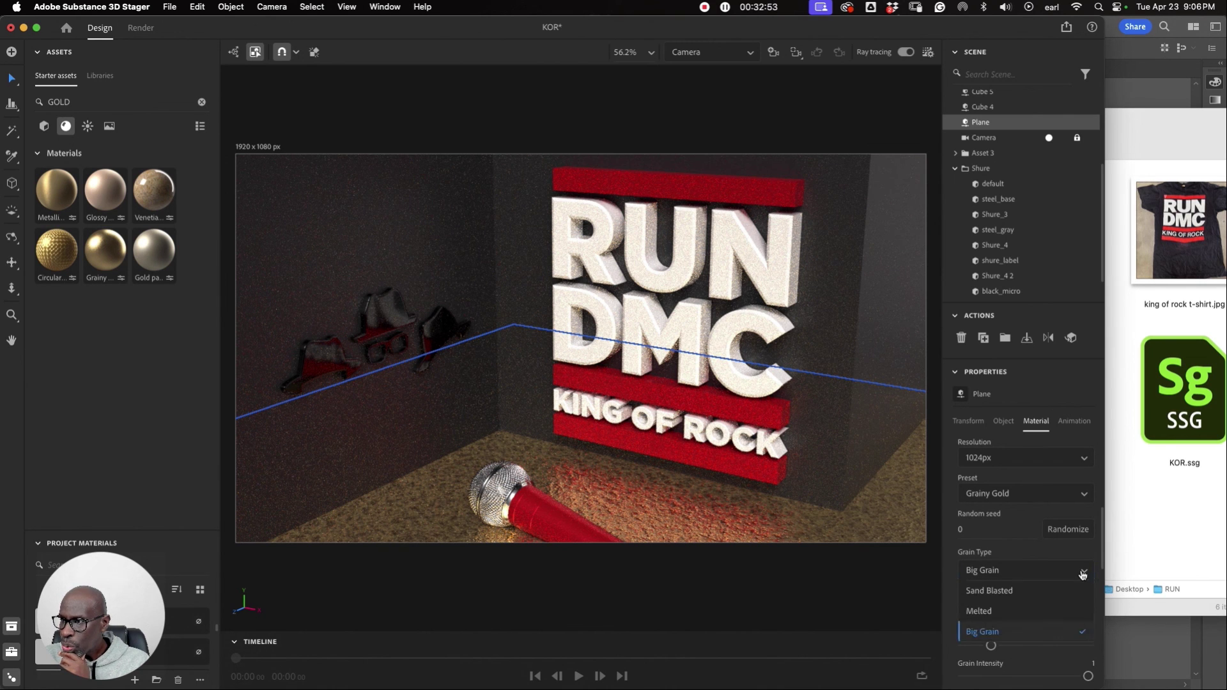
click(997, 590)
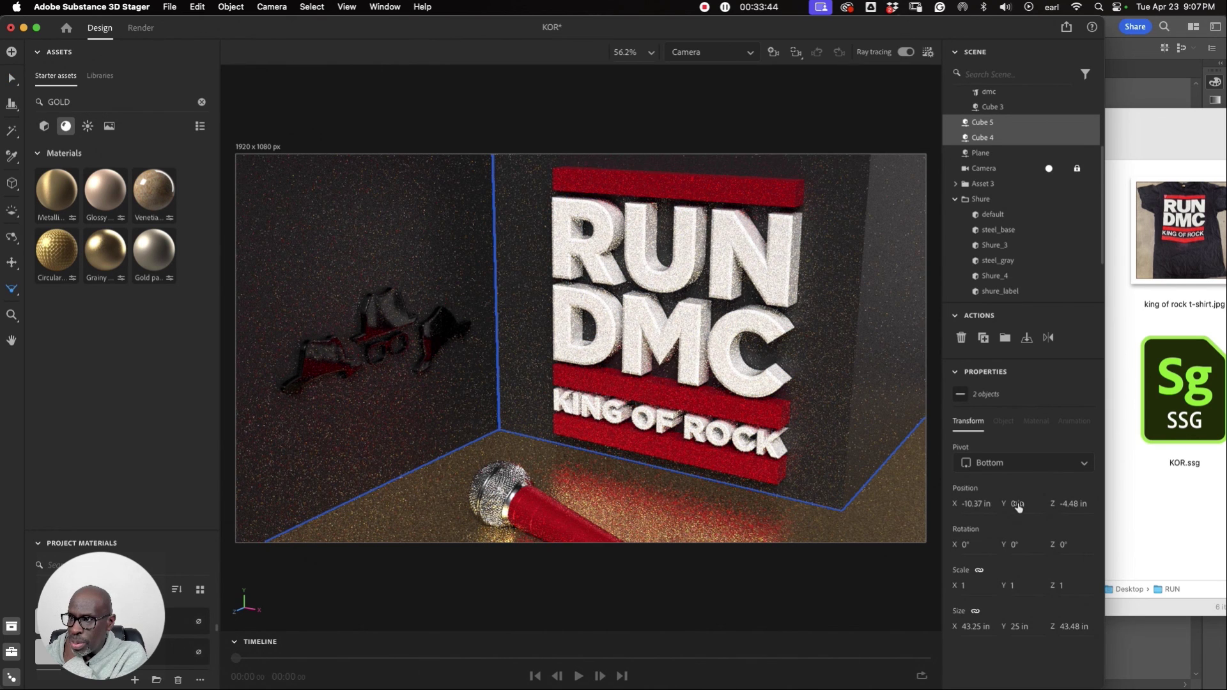
Raise the two walls, Cube 4 and Cube 5, trying a Y position of 0.125 in before settling on 0.0625 in.
click(1026, 505)
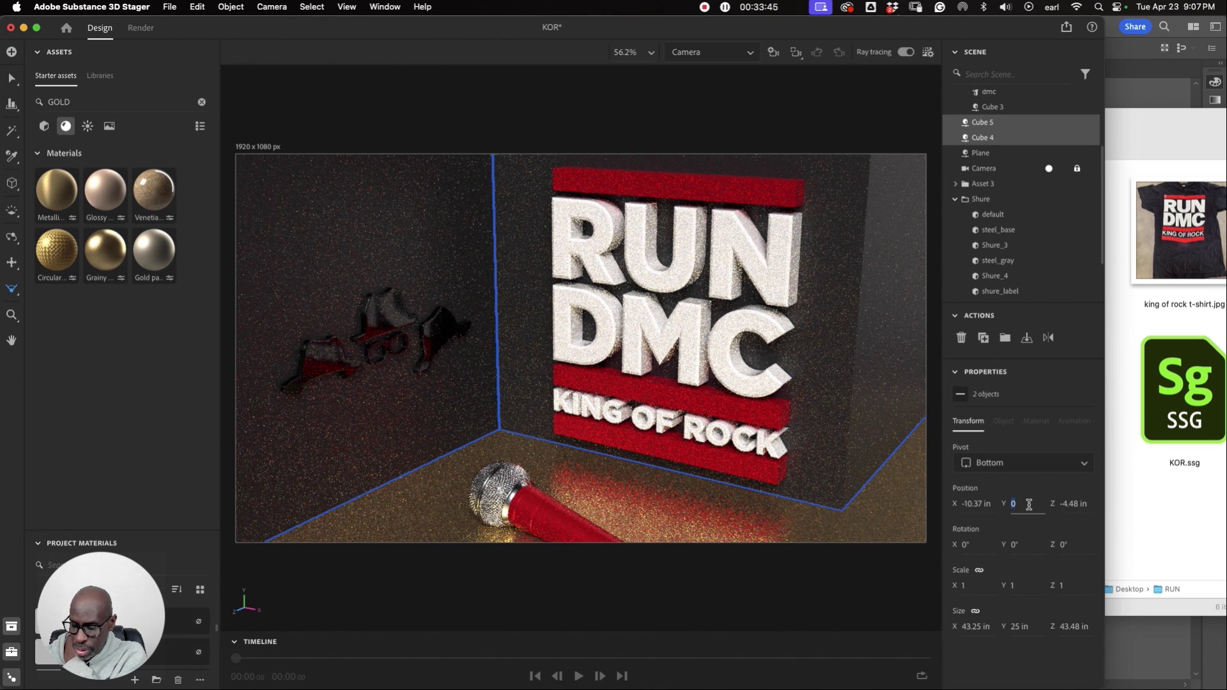
text(.125)
key(Return)
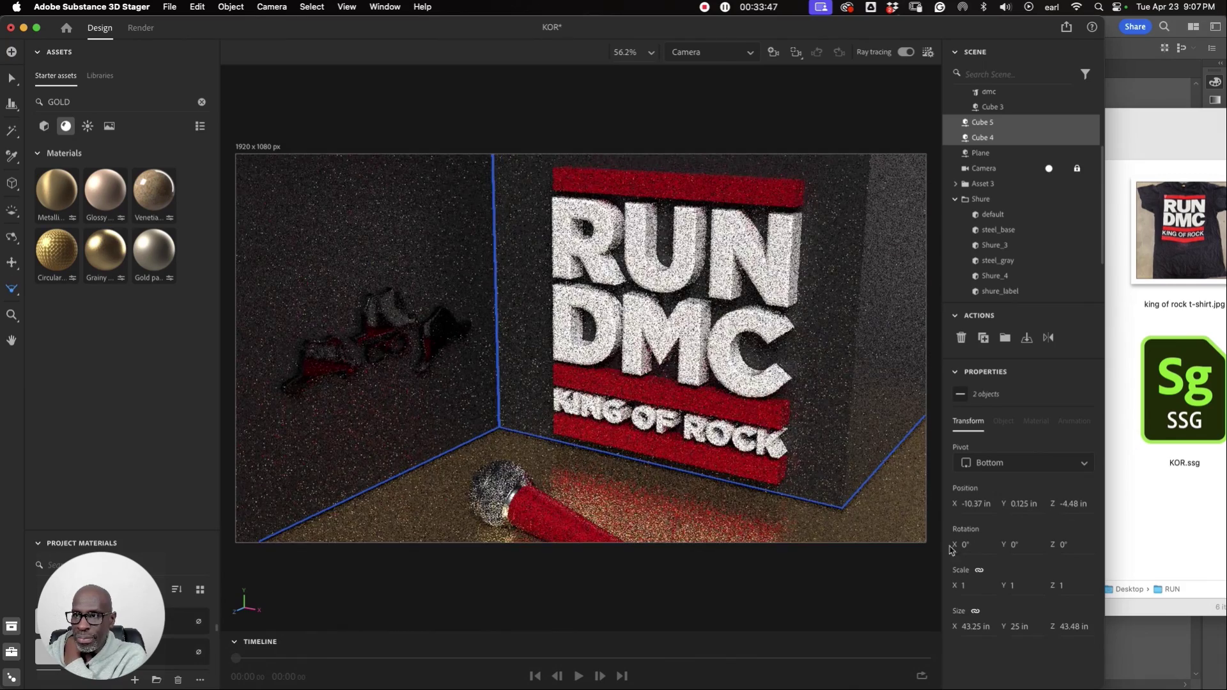
click(1024, 503)
text(0.5)
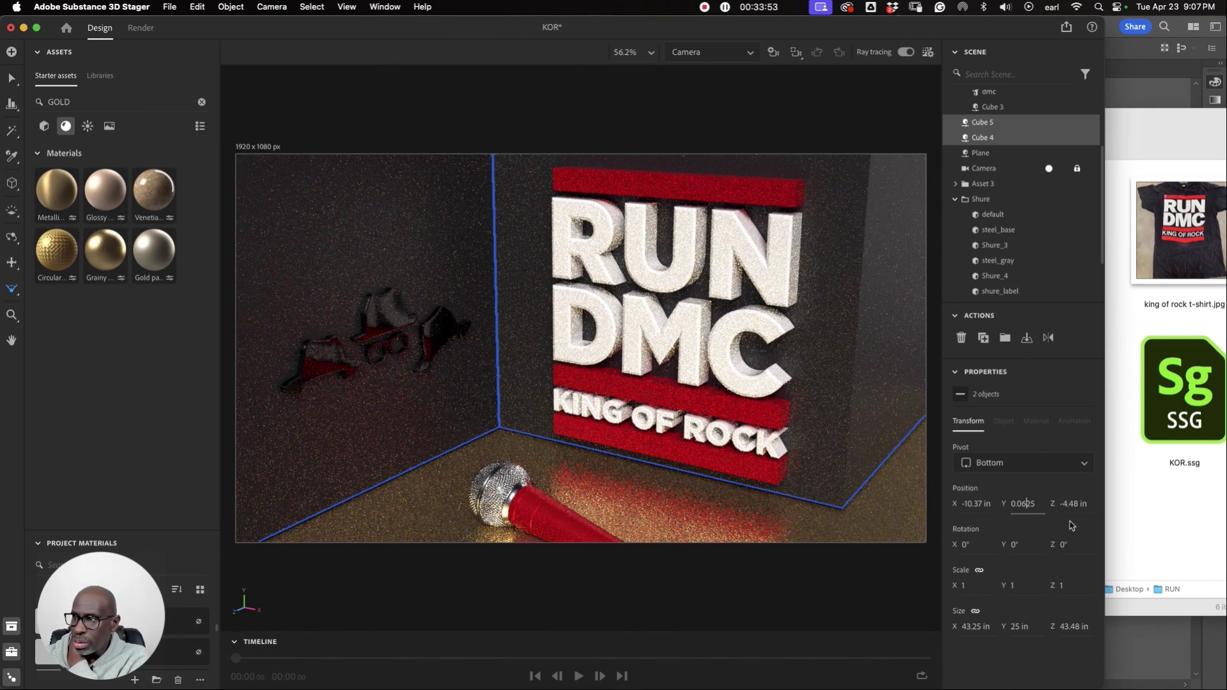
key(Return)
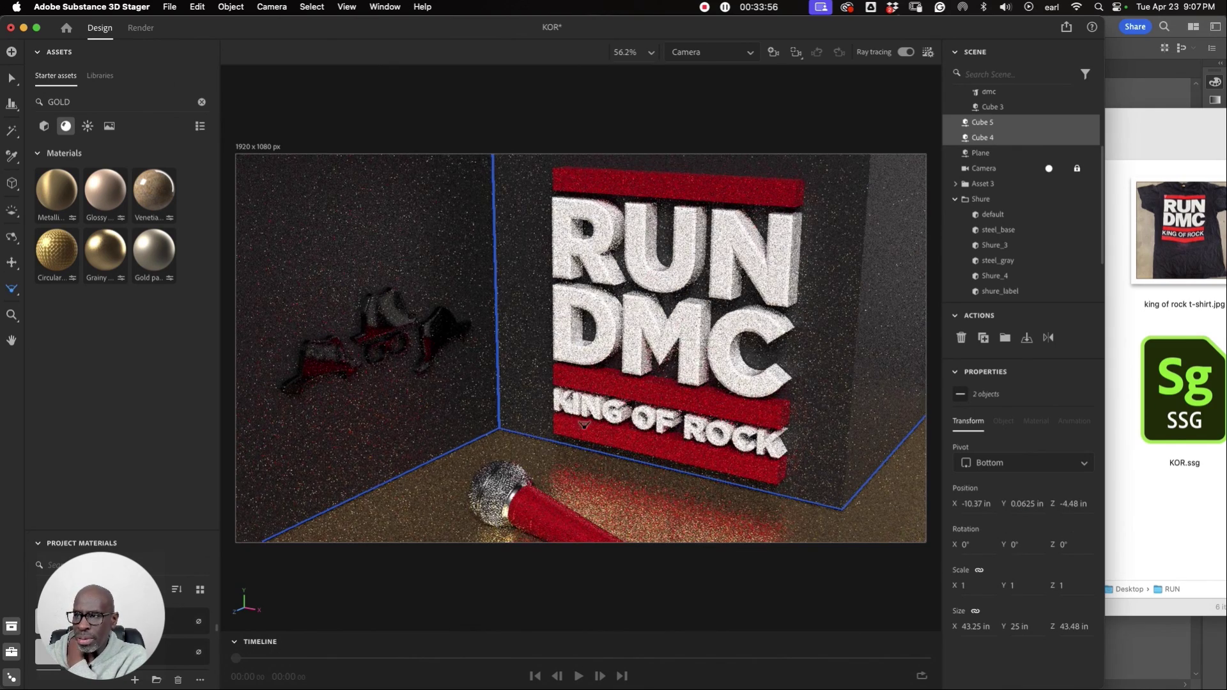
Return to the Select tool and save the KOR scene.
click(12, 78)
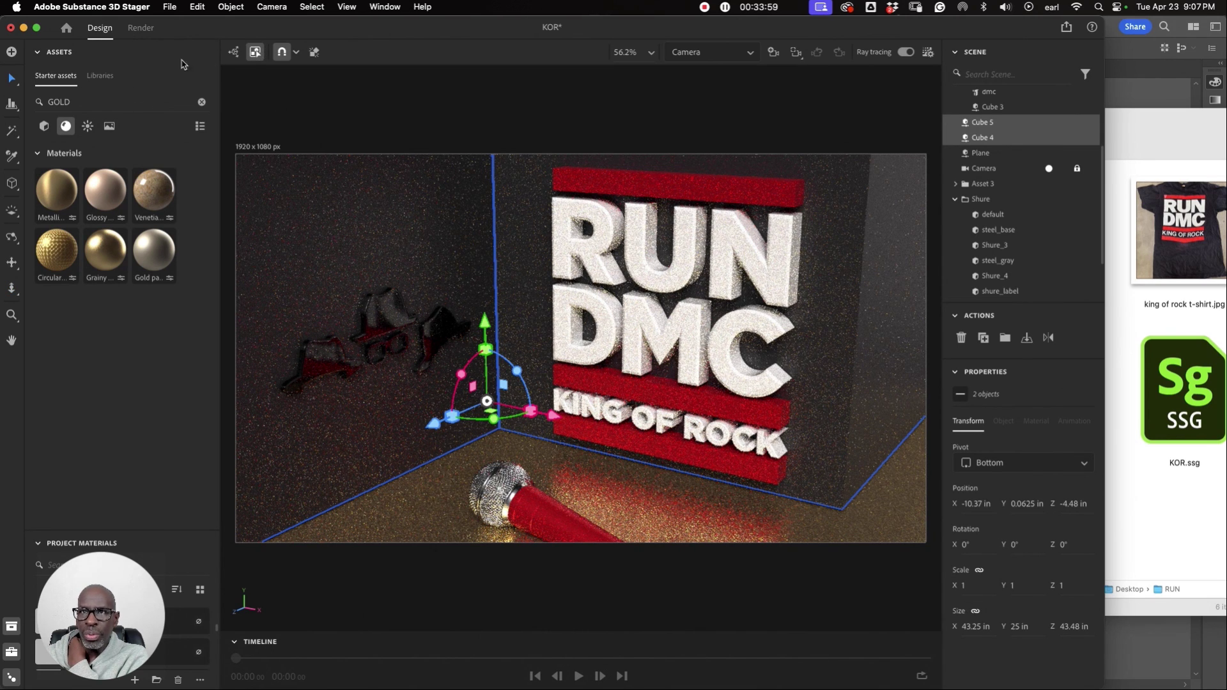
click(169, 6)
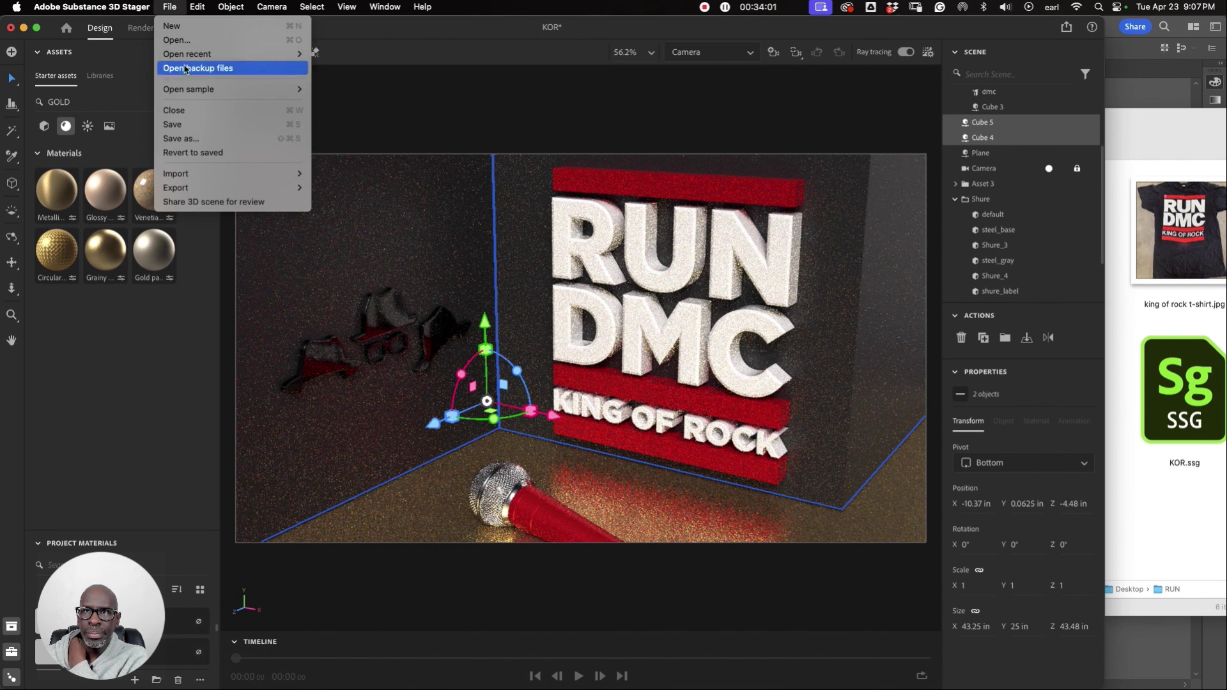
click(180, 124)
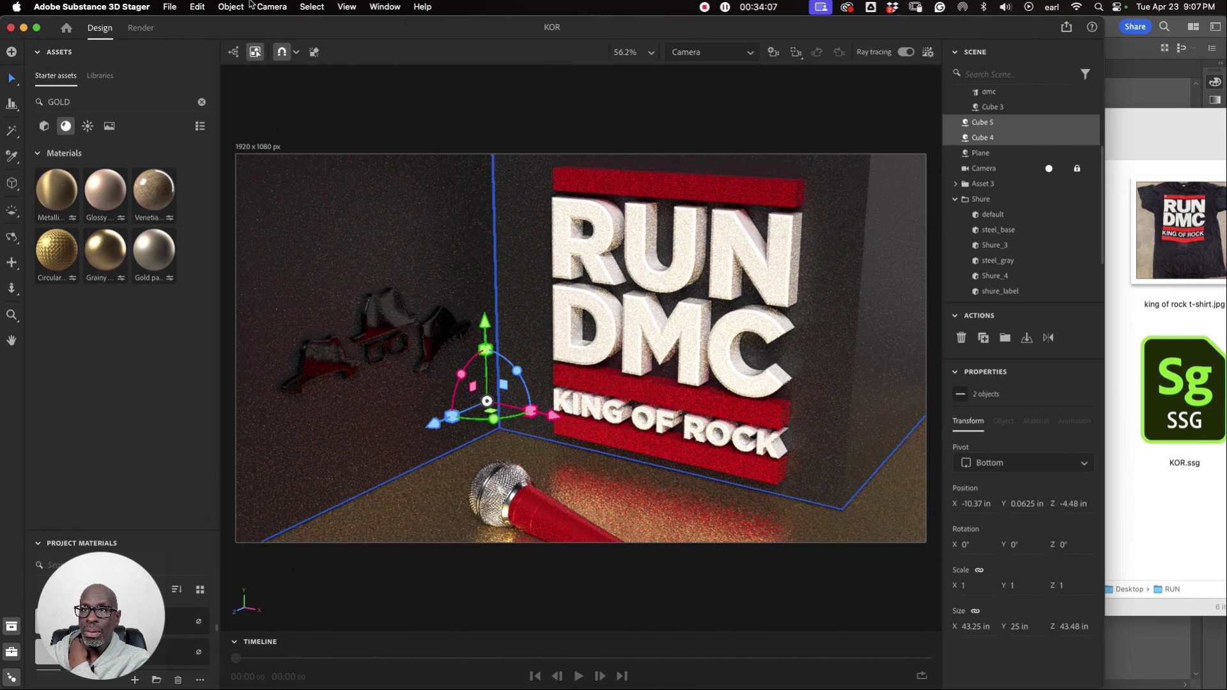
Render the 1920 x 1080 Camera view to the PNG file KOR and fit the render preview to the screen.
click(137, 30)
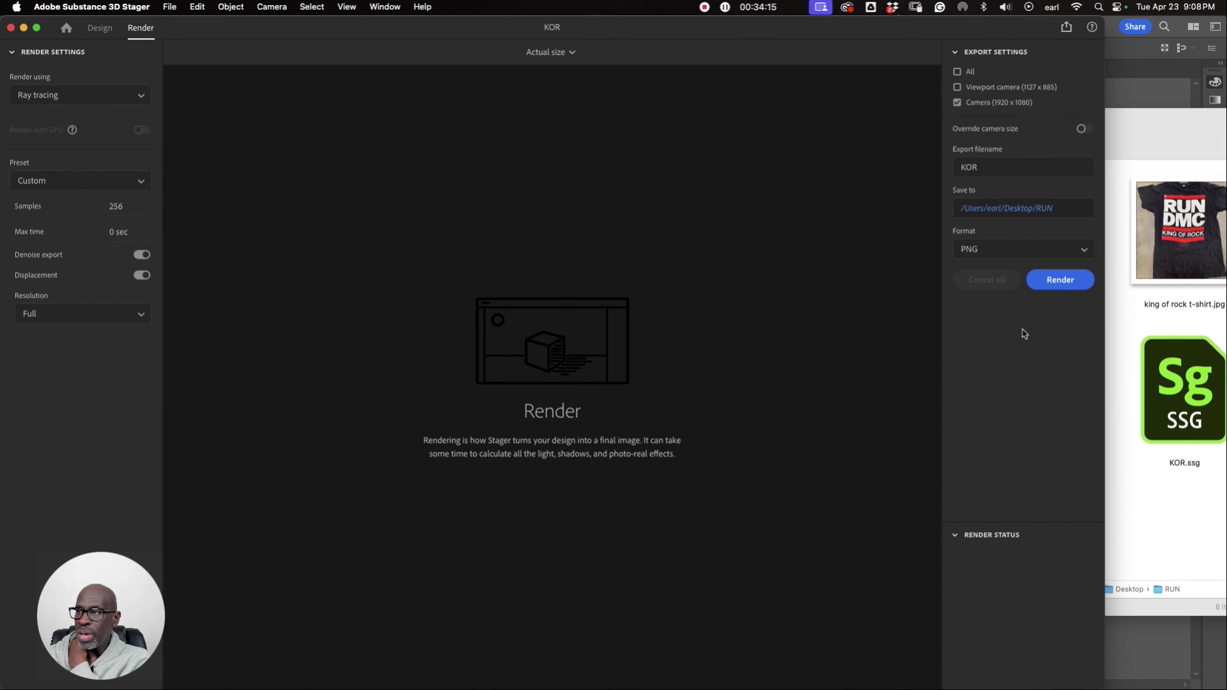
click(1056, 281)
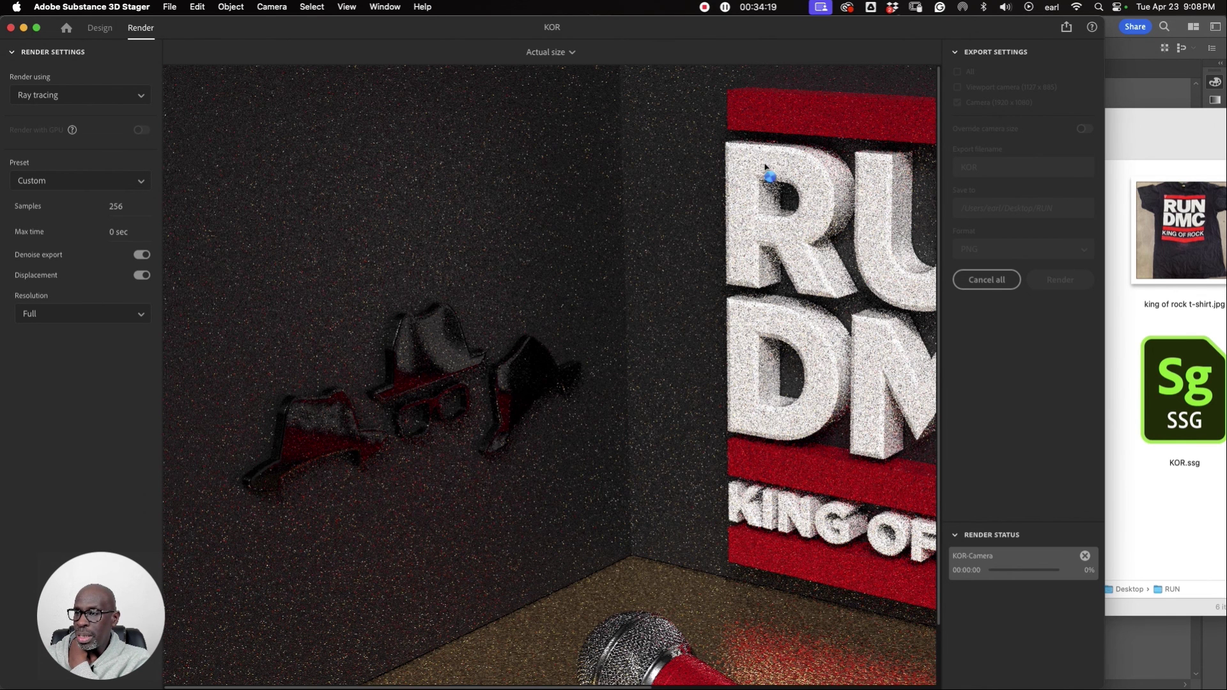
click(574, 53)
click(566, 100)
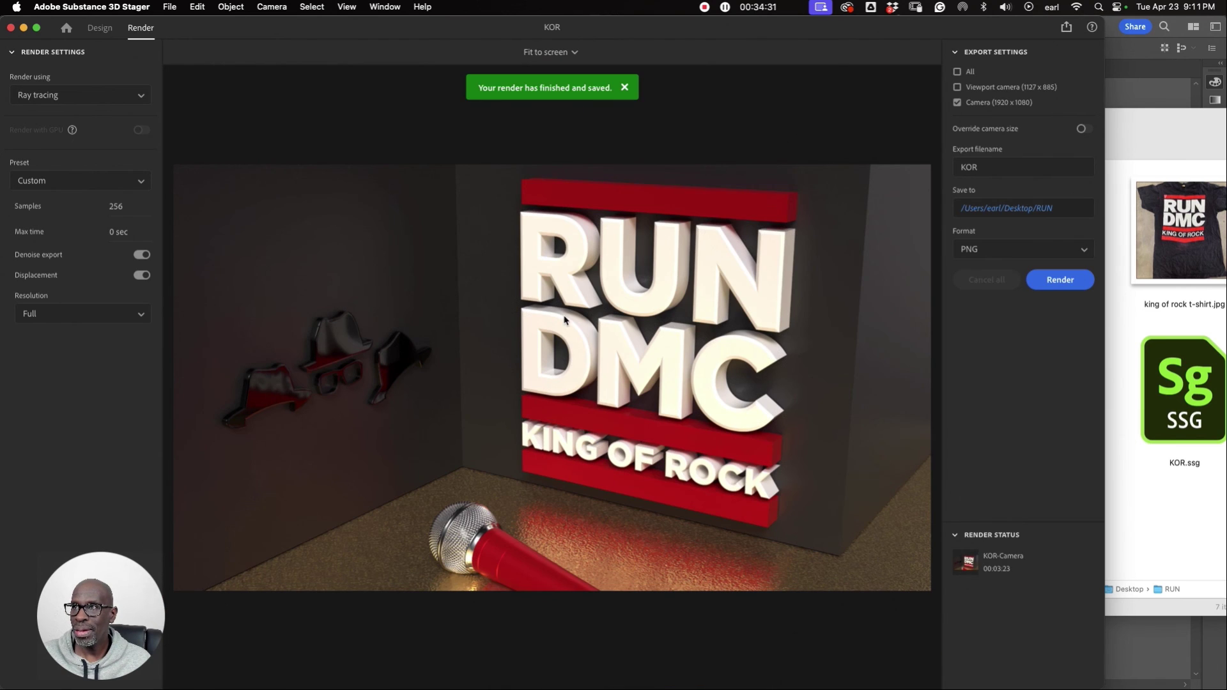